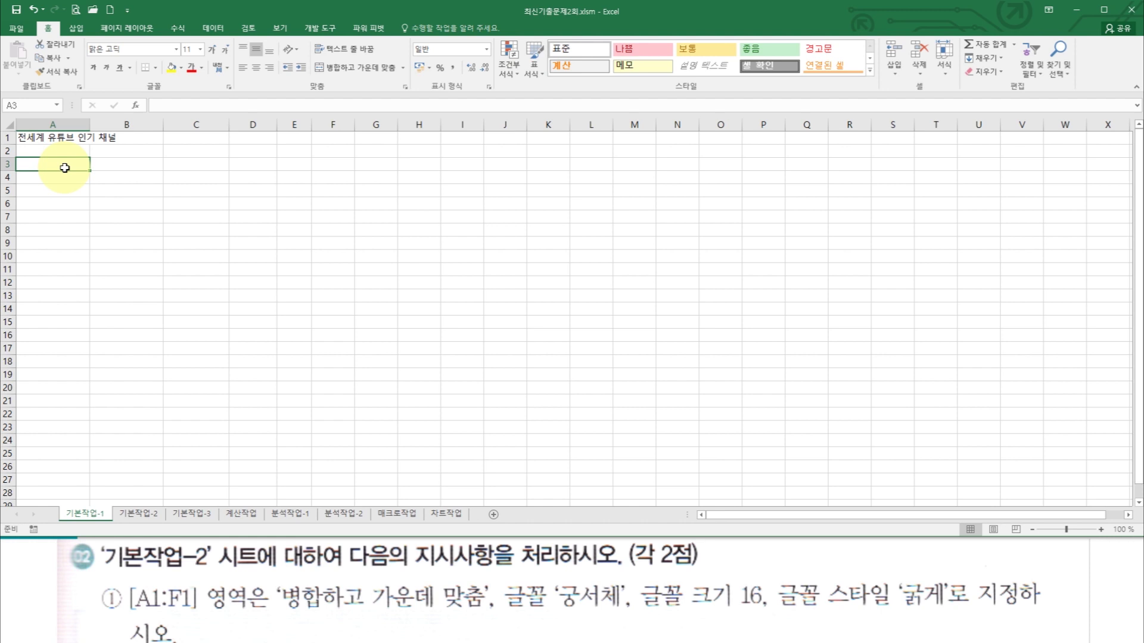
Step: On the 기본작업-2 sheet, merge and center the title across A1:F1
left_click(143, 516)
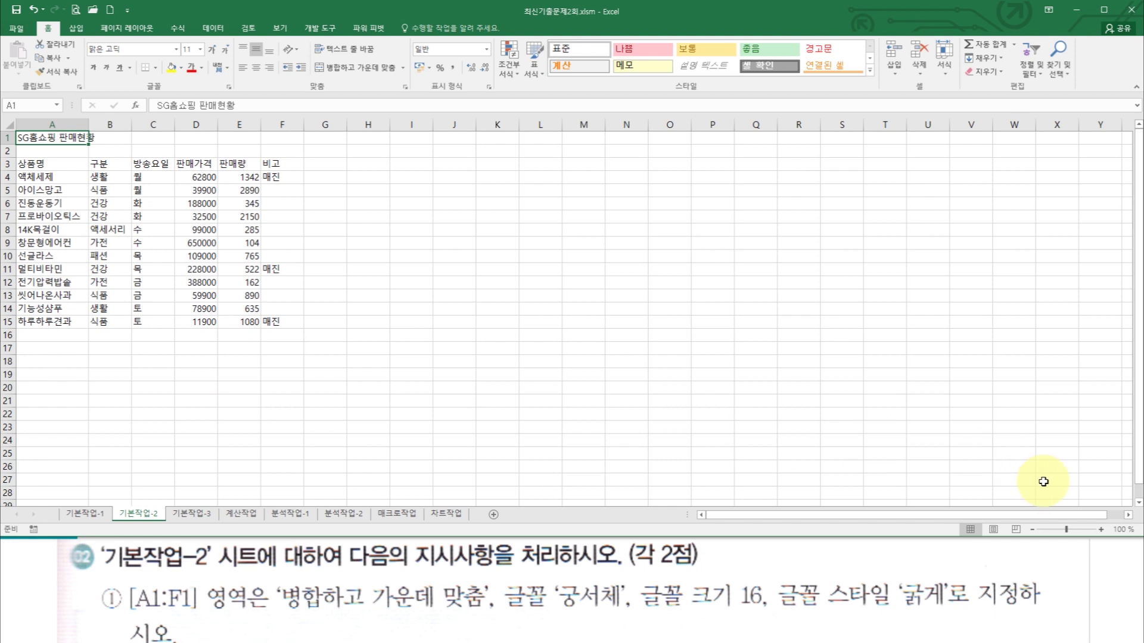
left_click(1100, 530)
left_click(1100, 530)
left_click(1099, 530)
left_click(1100, 530)
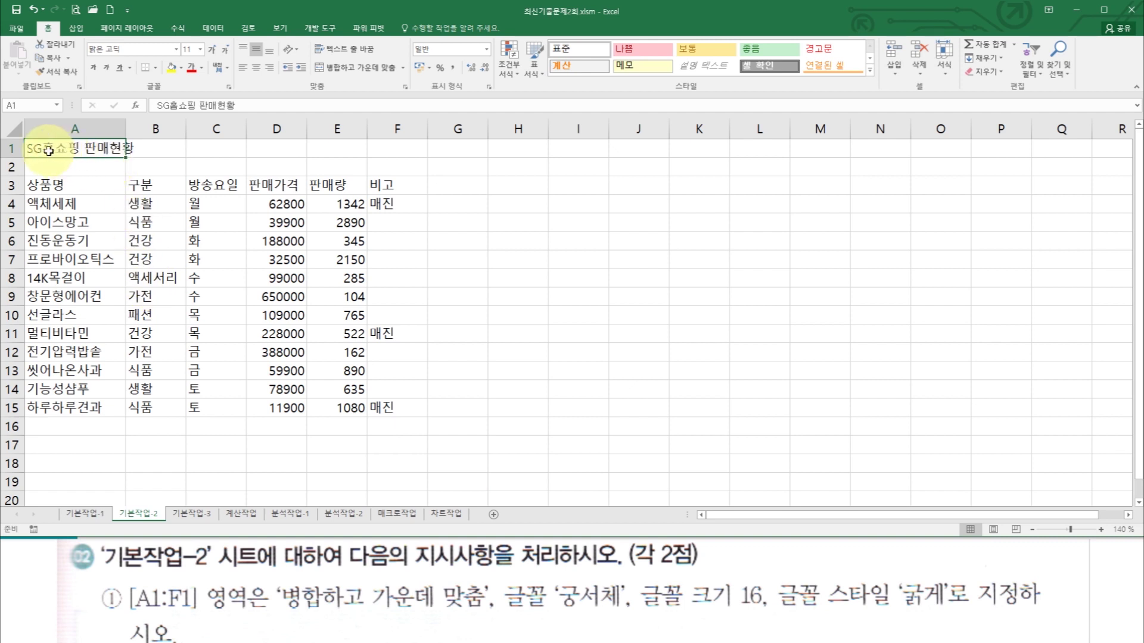
left_click_drag(49, 151, 386, 151)
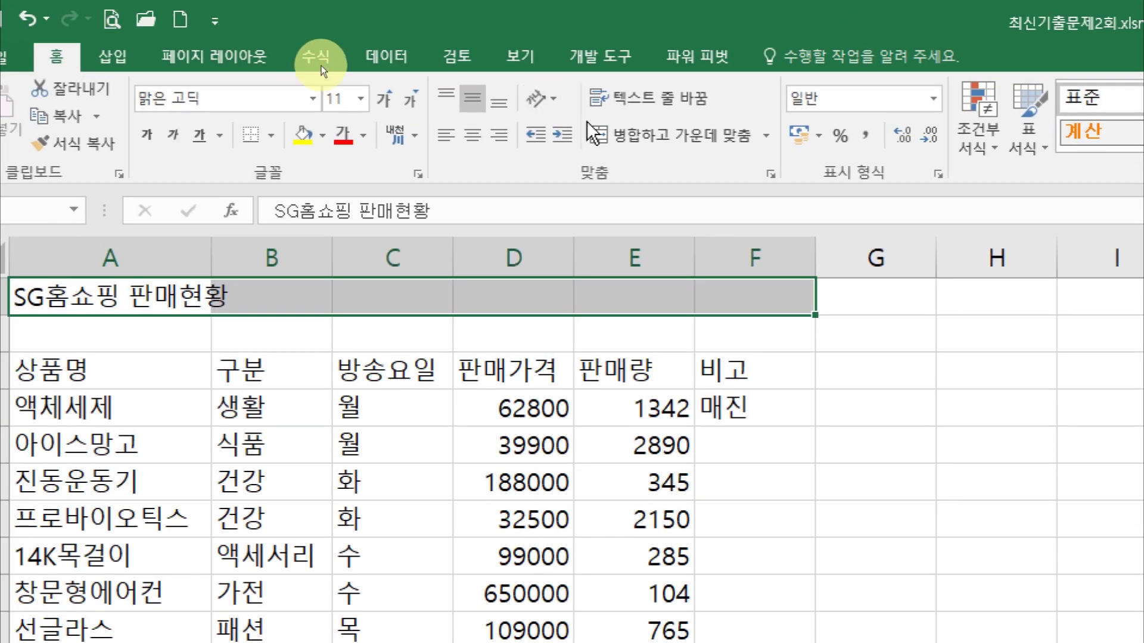
left_click(659, 142)
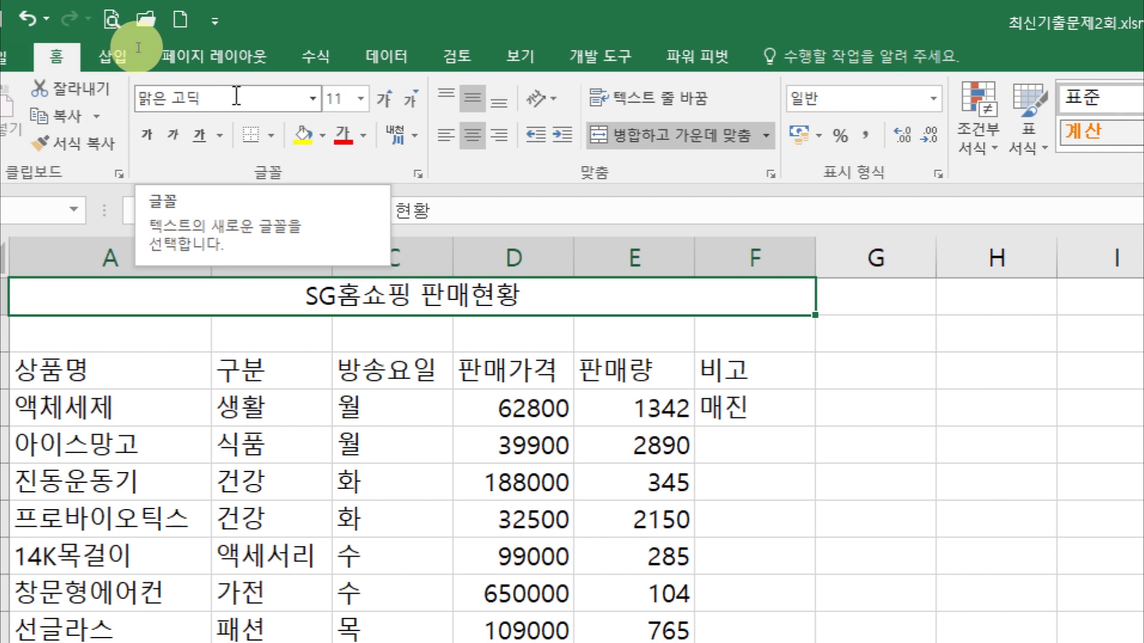
Step: Format the merged title in A1 with the 궁서체 font, size 16 and bold style
left_click(311, 98)
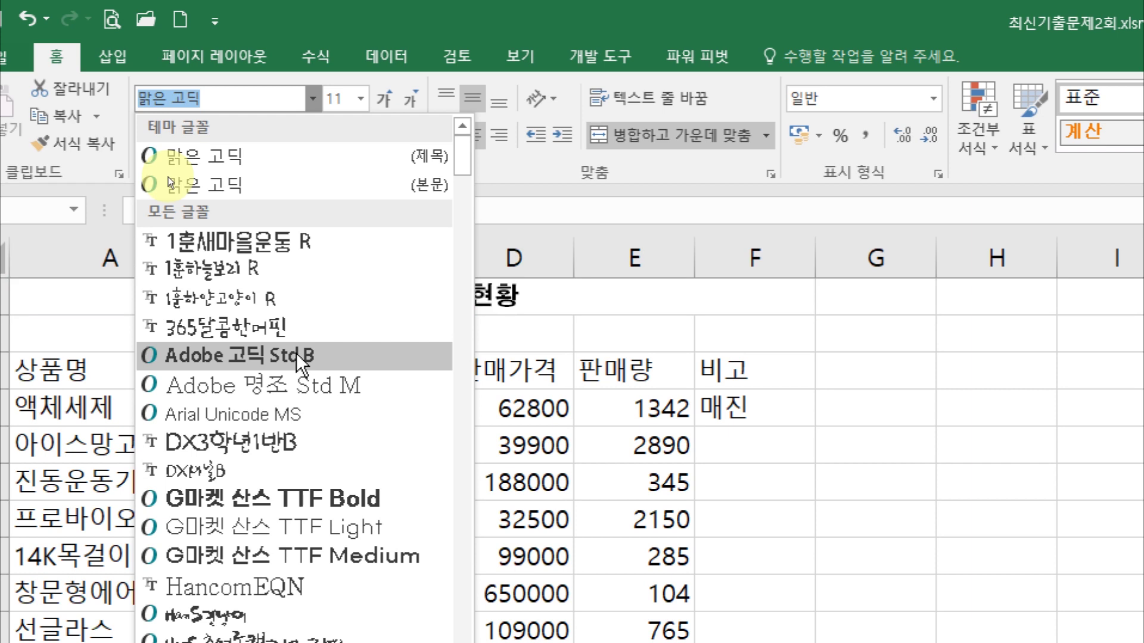
scroll(297, 353, "down", 3)
scroll(296, 353, "down", 15)
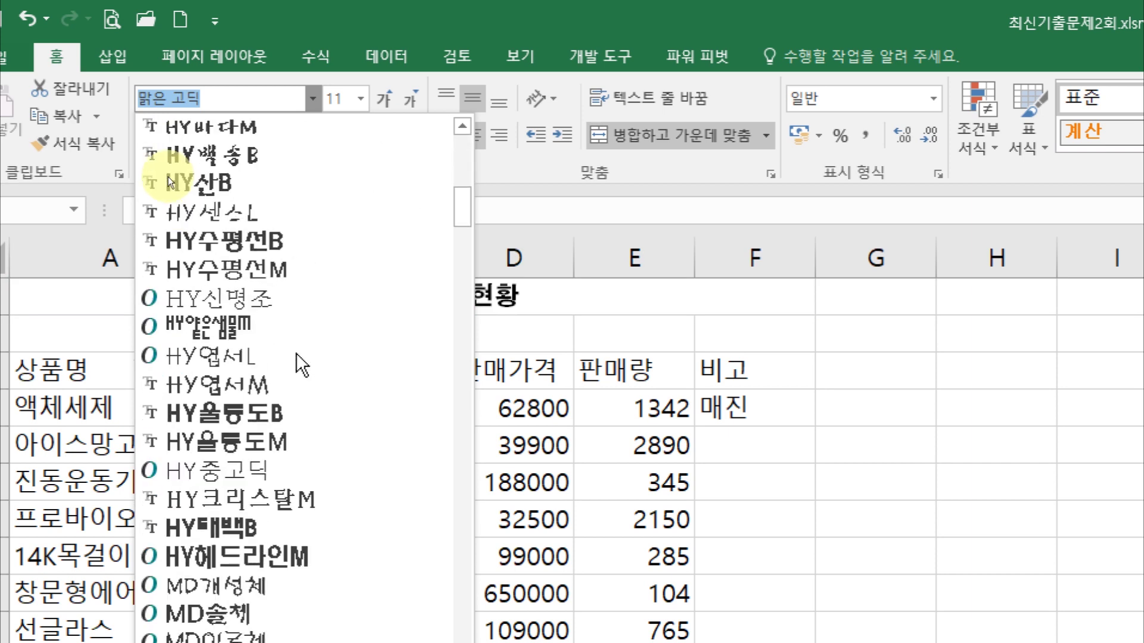
left_click(255, 383)
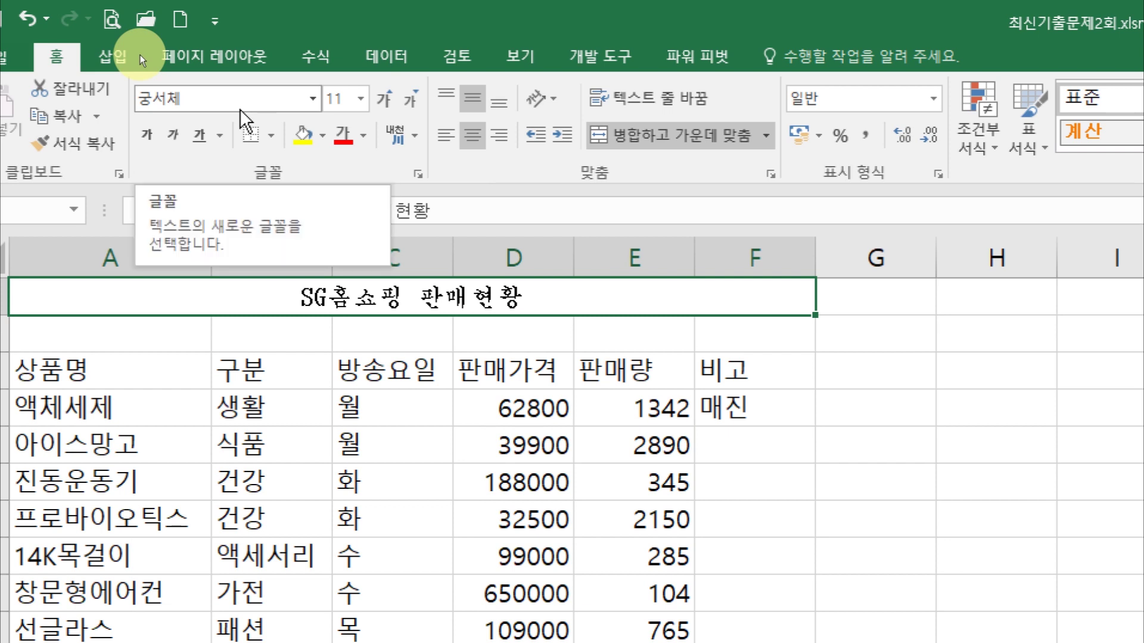
left_click(361, 98)
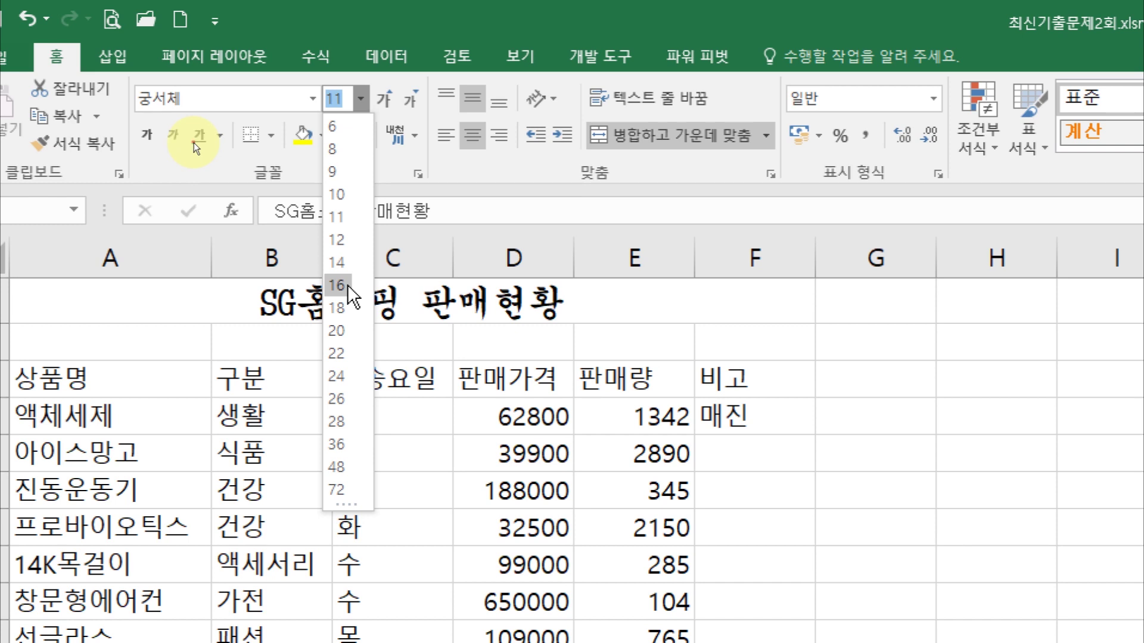
left_click(348, 286)
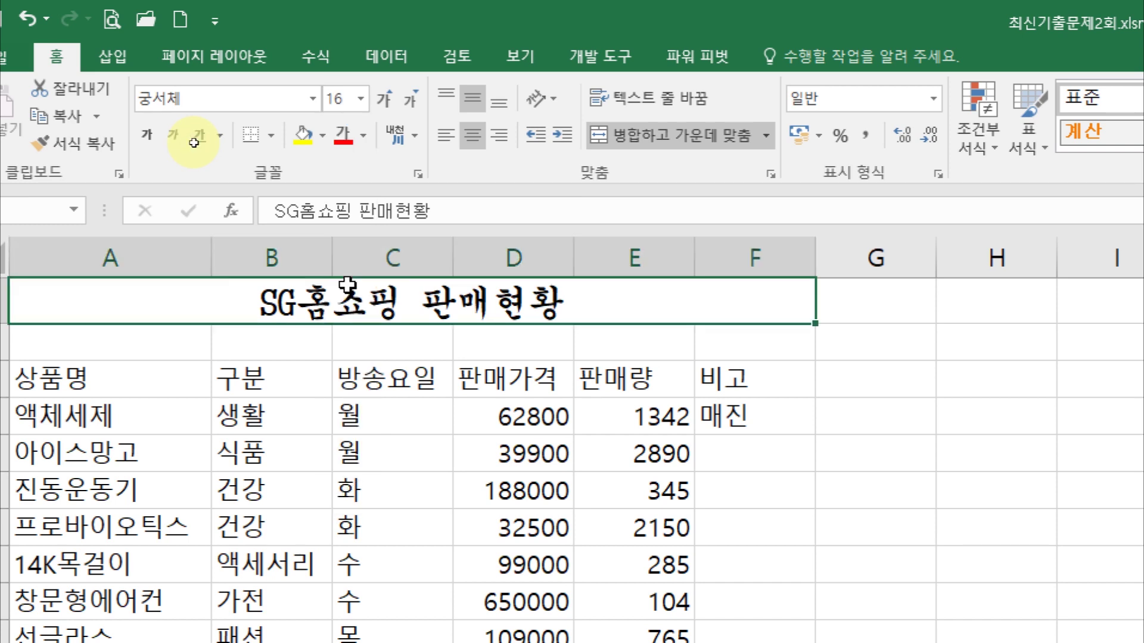
left_click(146, 134)
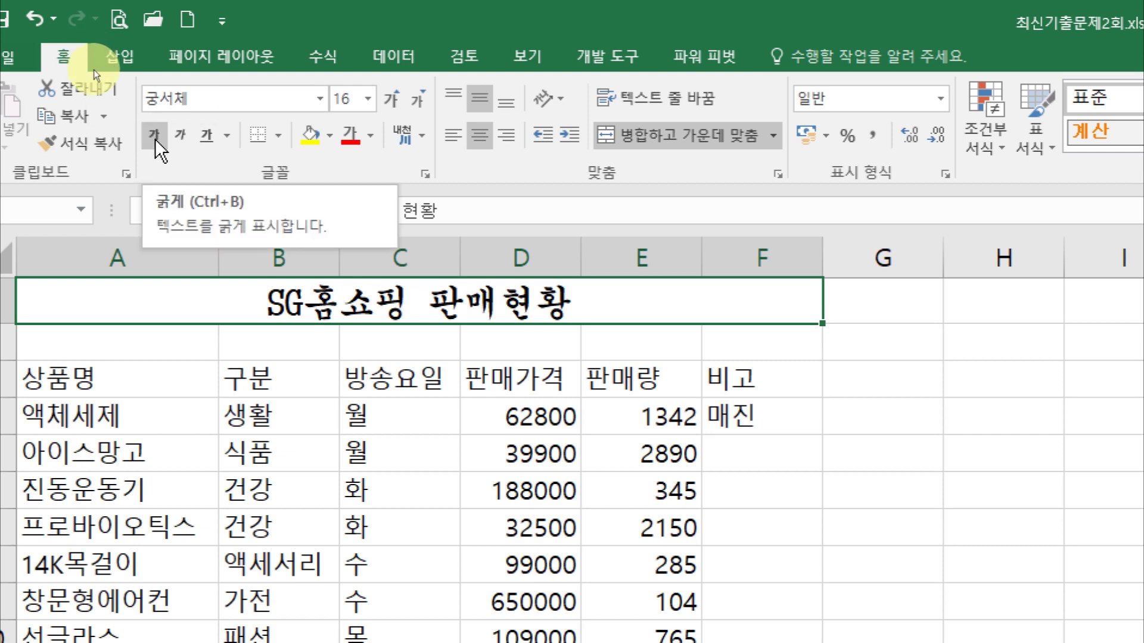
left_click(155, 139)
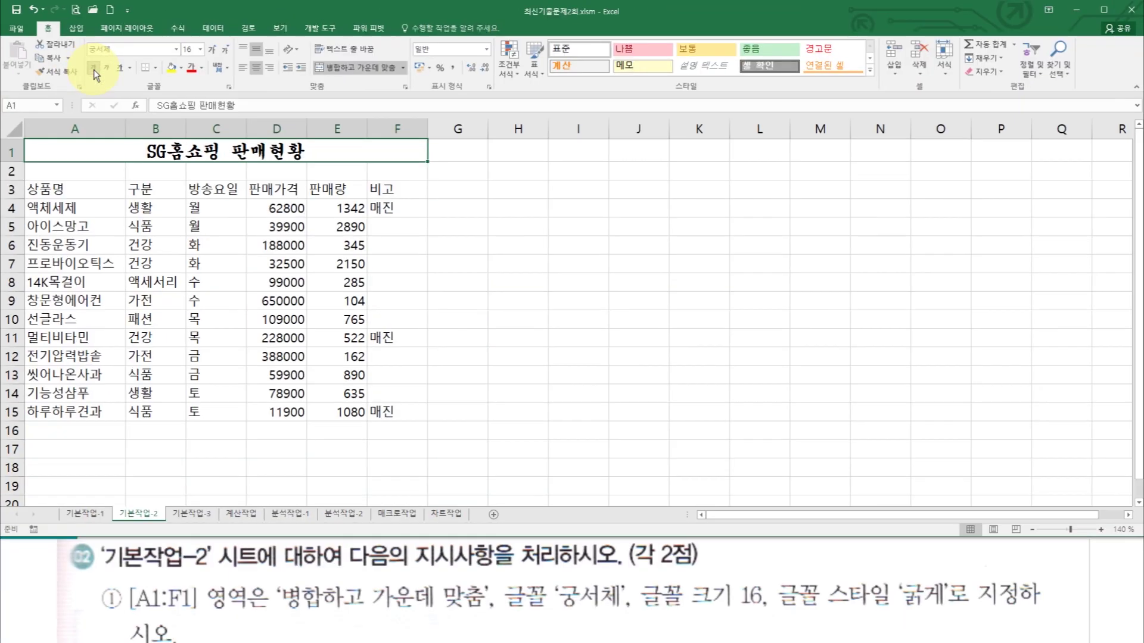
Step: Check instruction ② in the photo viewer and center the header cells A3:F3 horizontally in the workbook
left_click(300, 590)
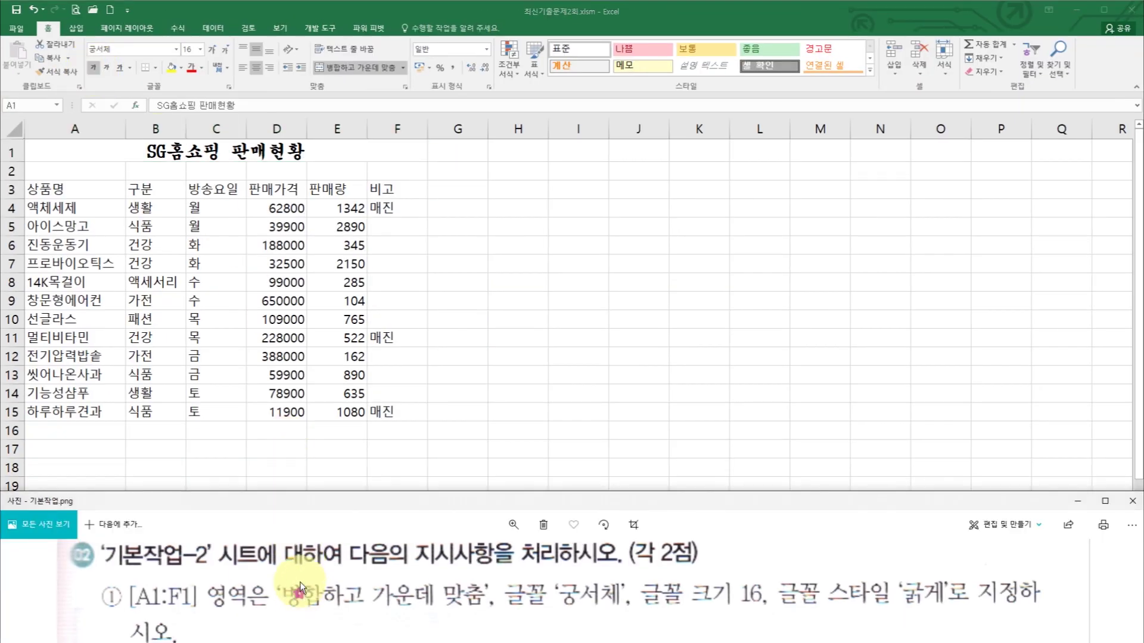
scroll(304, 590, "down", 3)
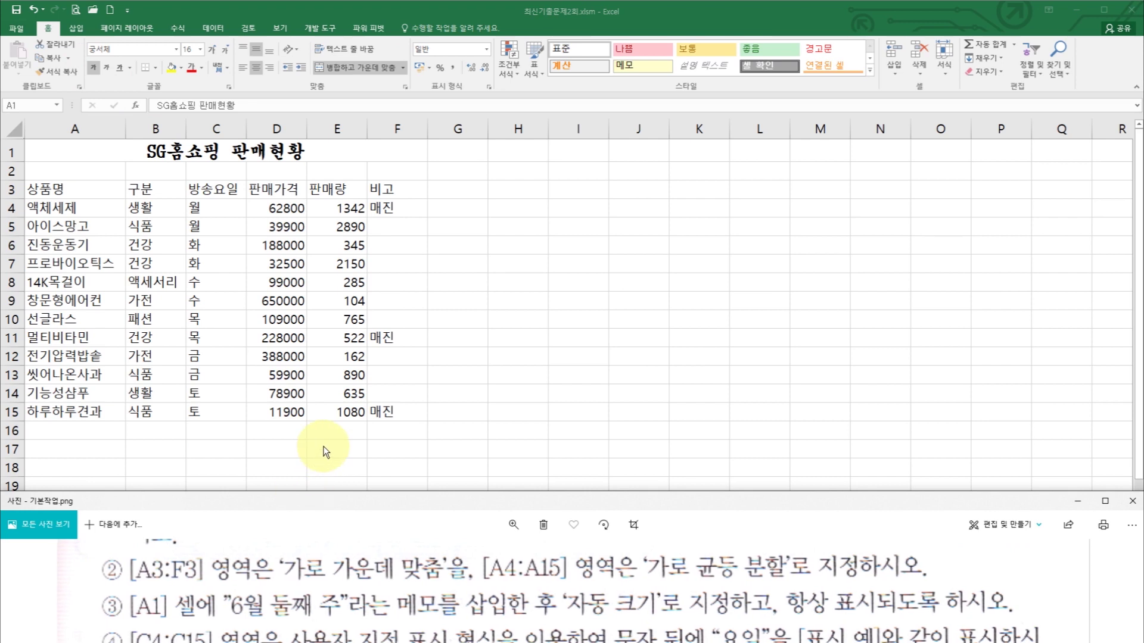
key("alt+Tab")
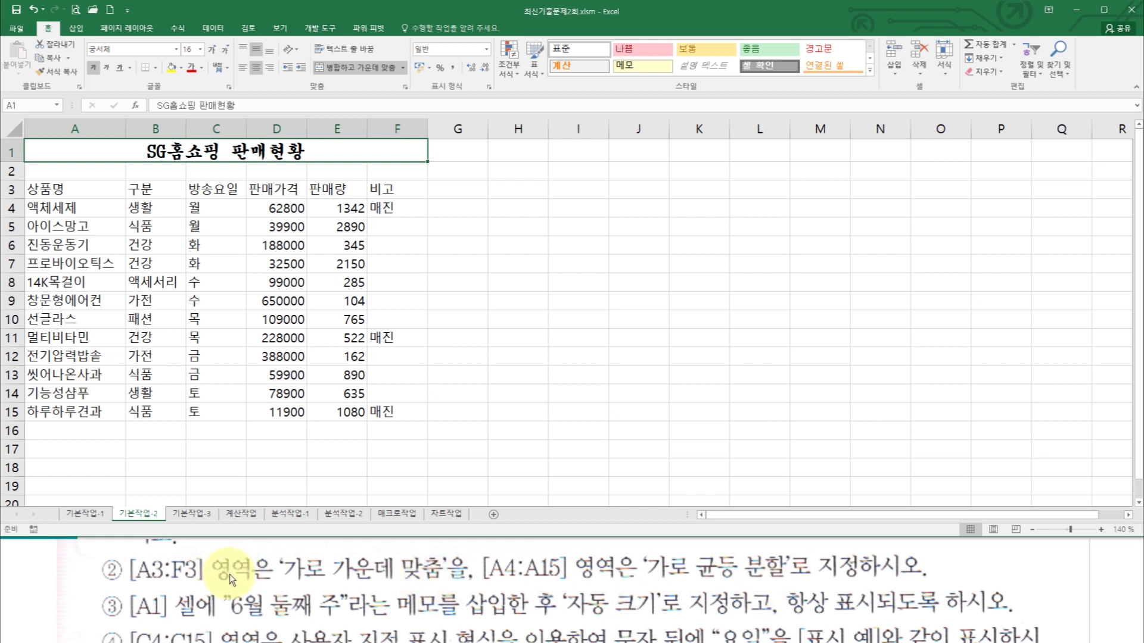
left_click(85, 190)
left_click_drag(128, 191, 383, 190)
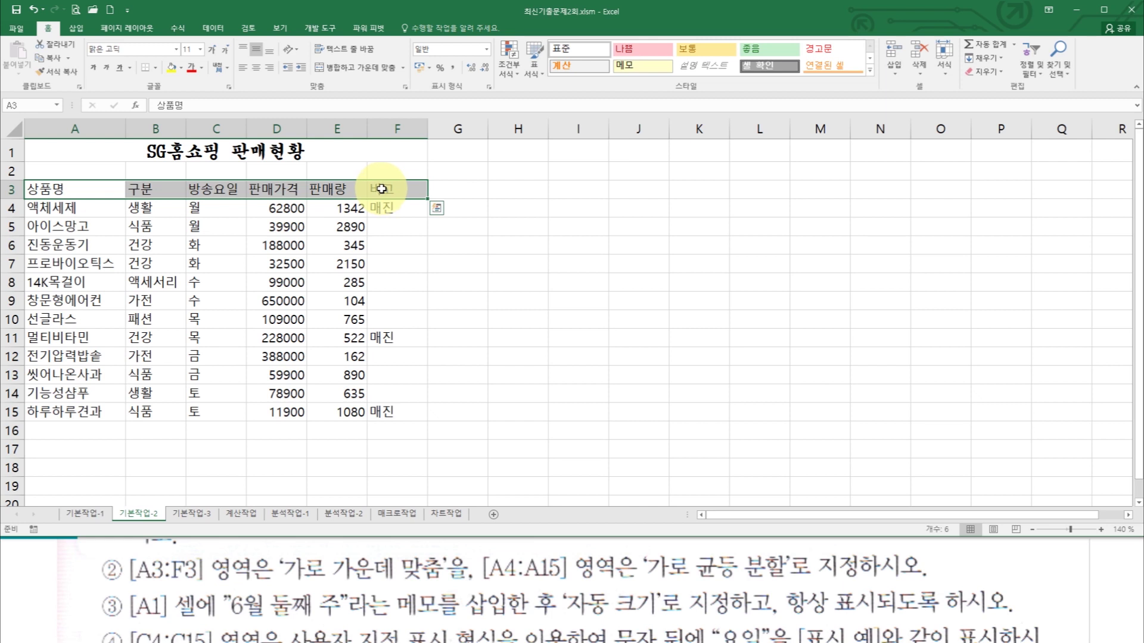
left_click(258, 69)
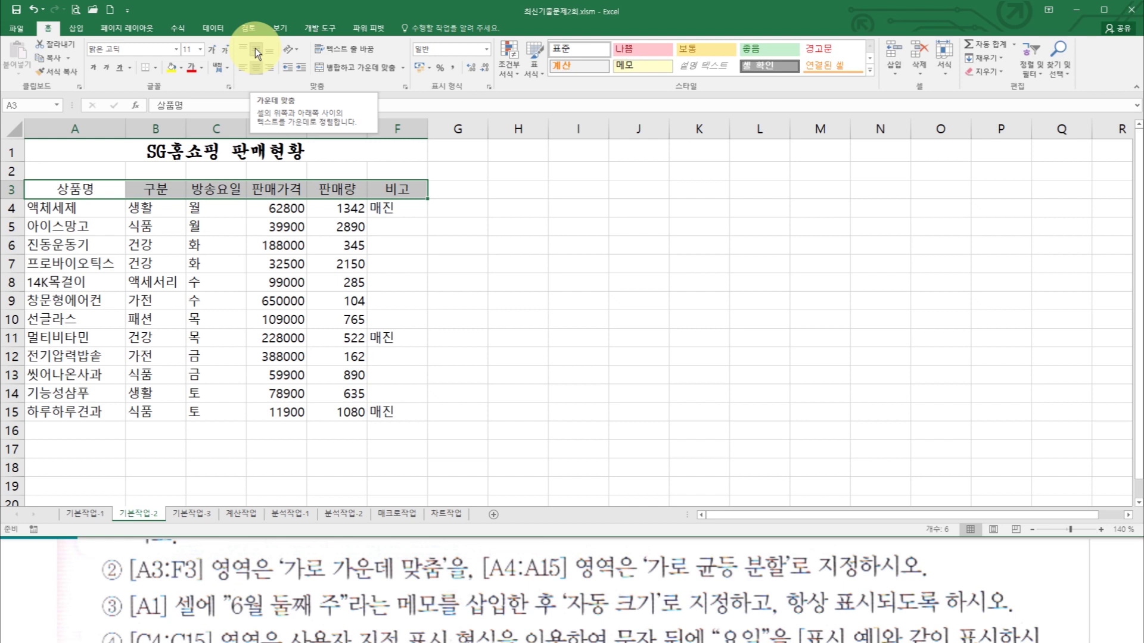
Step: Set the horizontal alignment of the product names in A4:A15 to 균등 분할 (들여쓰기)
left_click(75, 212)
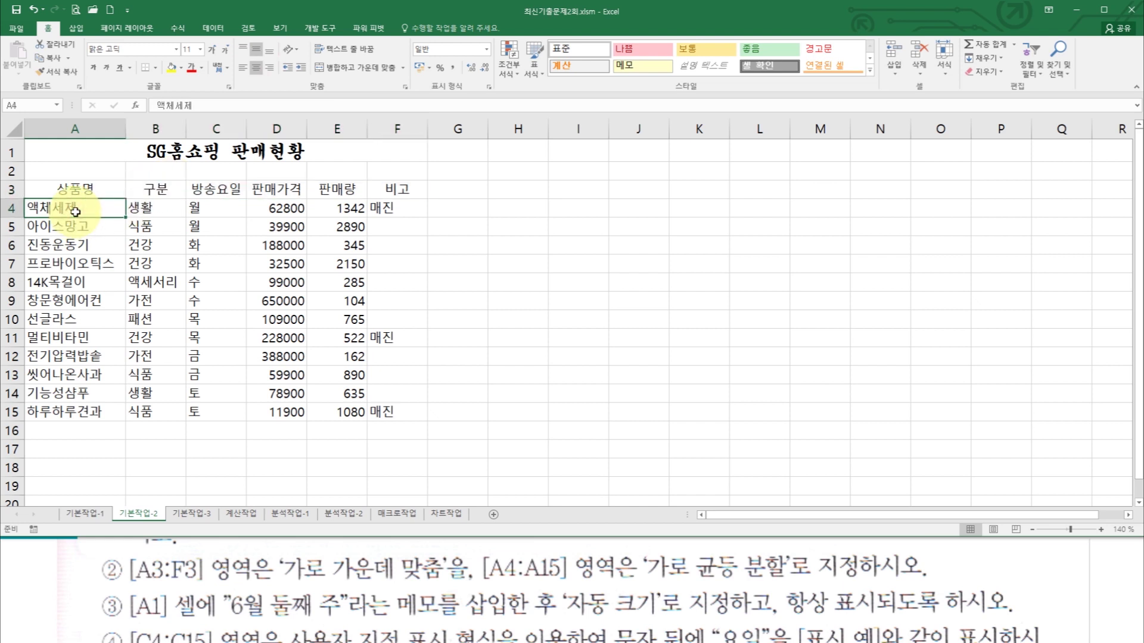
left_click_drag(75, 211, 81, 410)
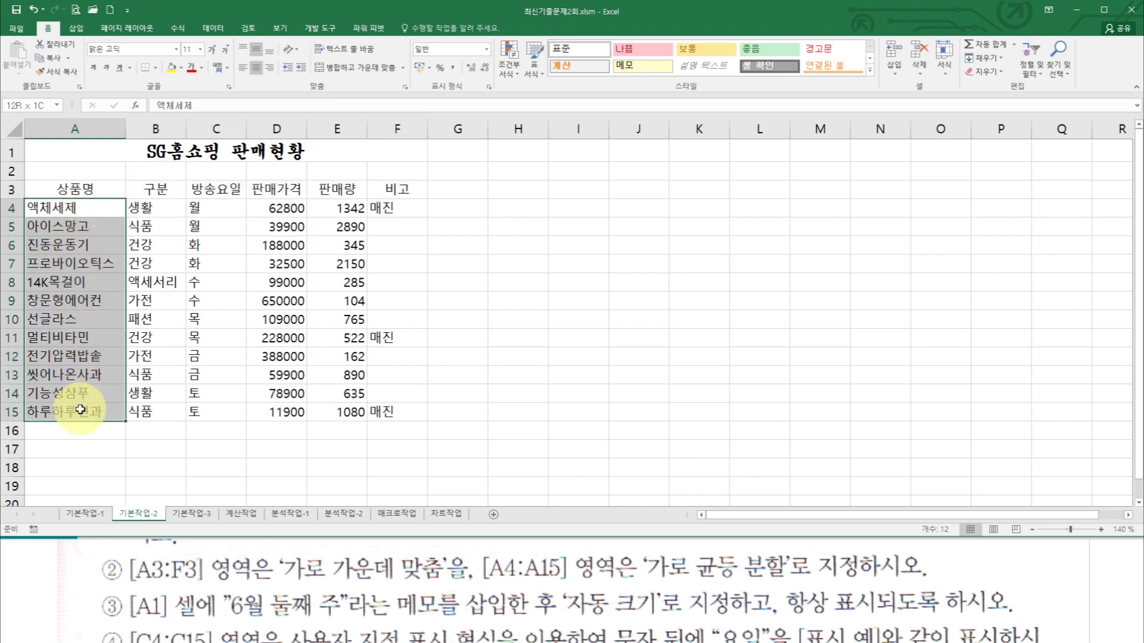
right_click(84, 252)
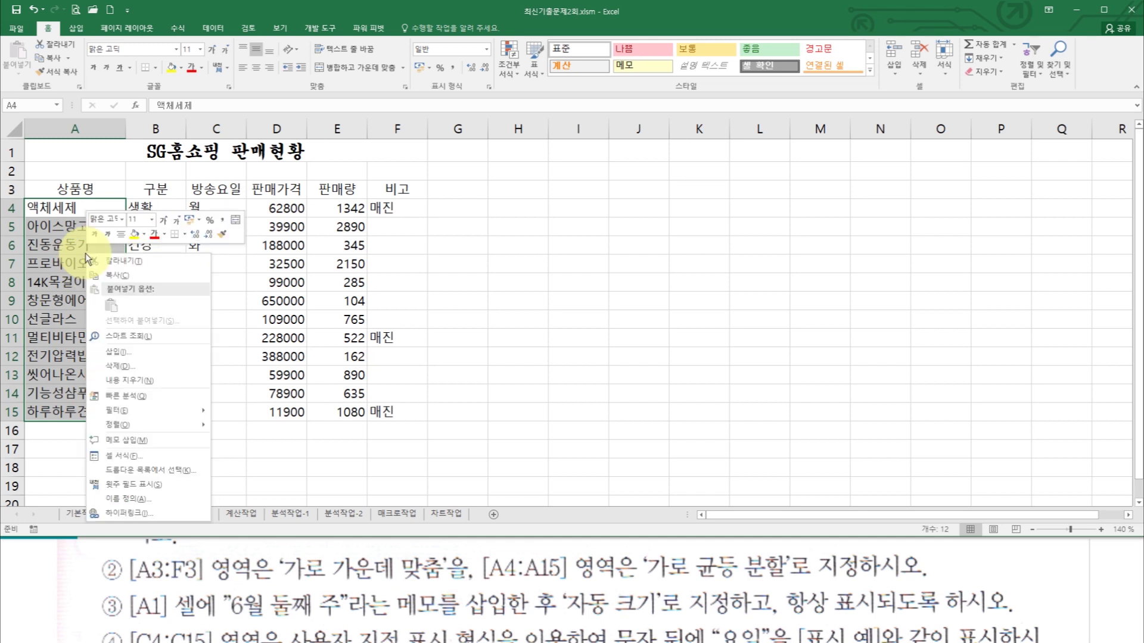
left_click(161, 463)
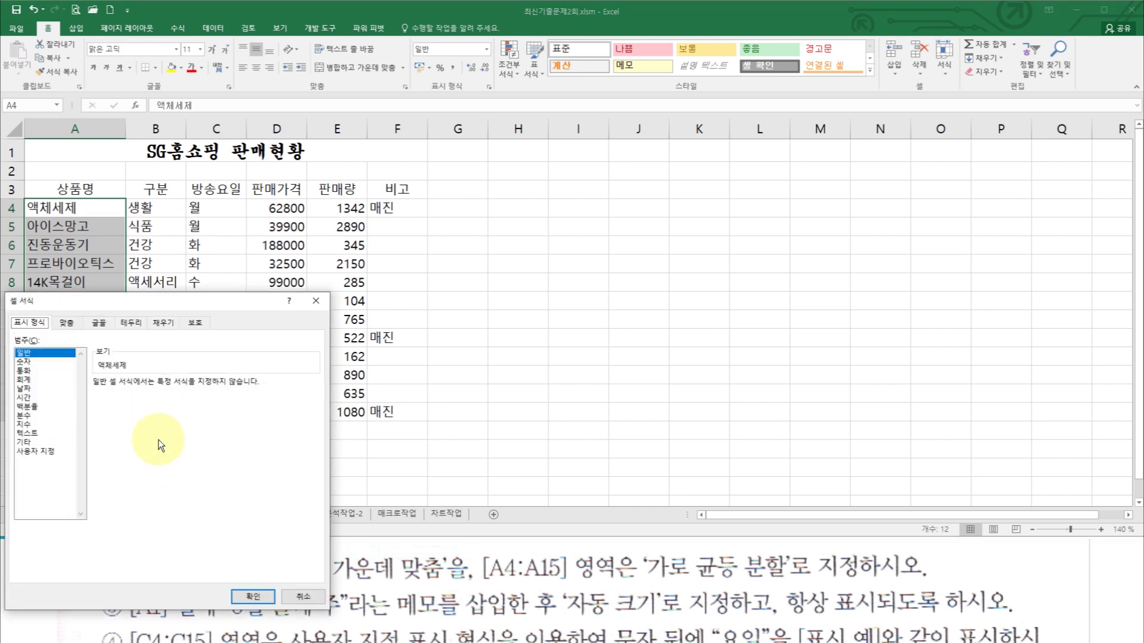
left_click_drag(118, 305, 288, 185)
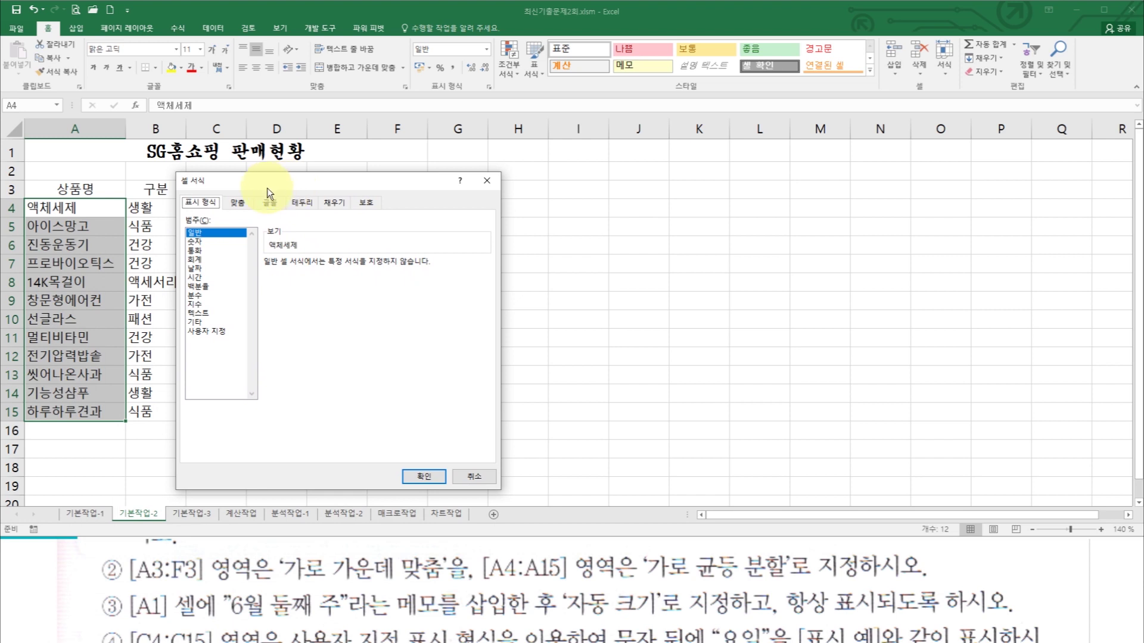
left_click(243, 202)
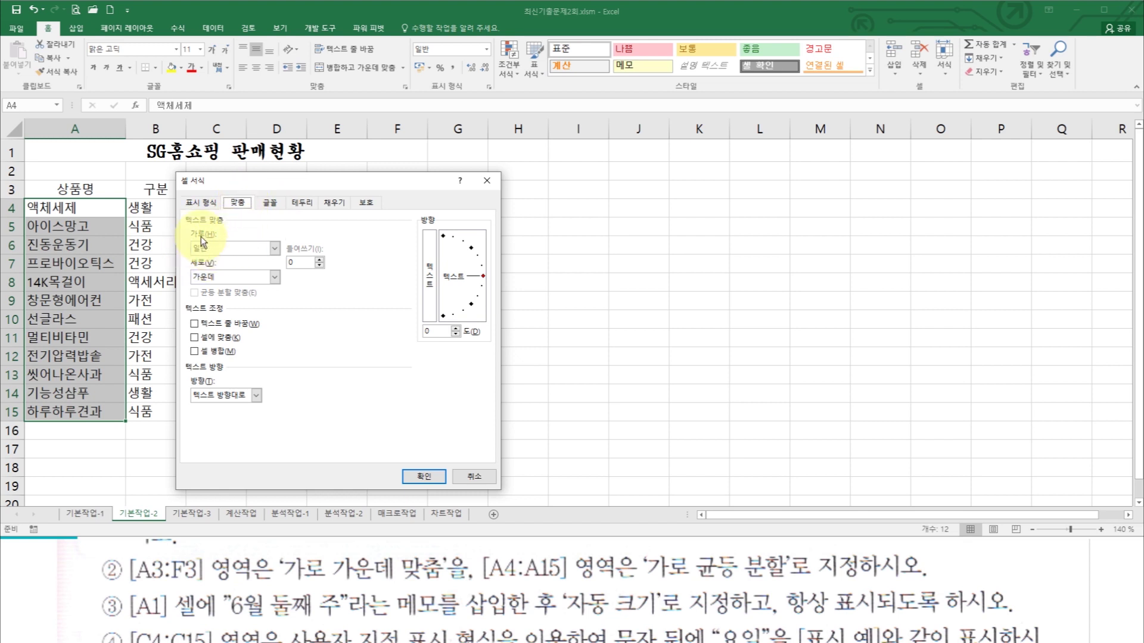
left_click(275, 249)
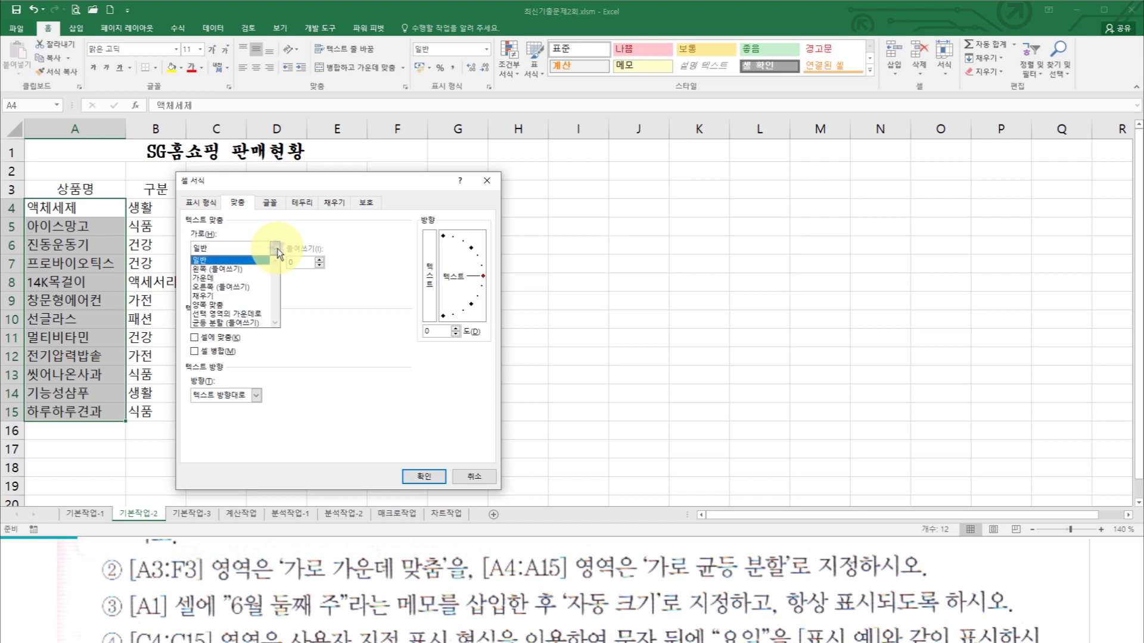
left_click(237, 323)
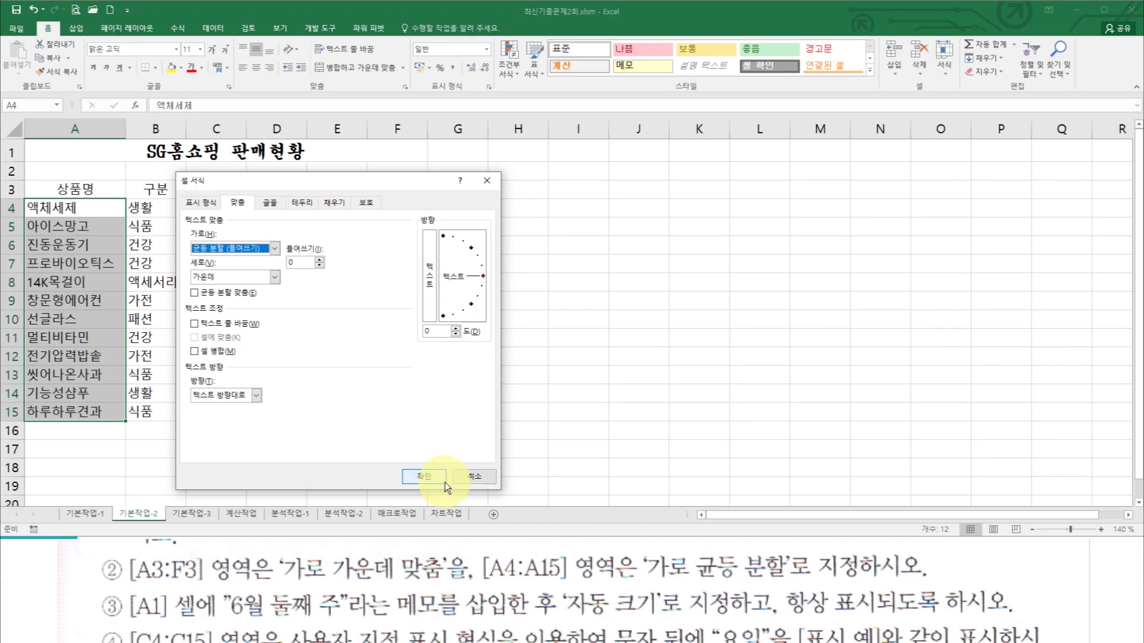
left_click(434, 478)
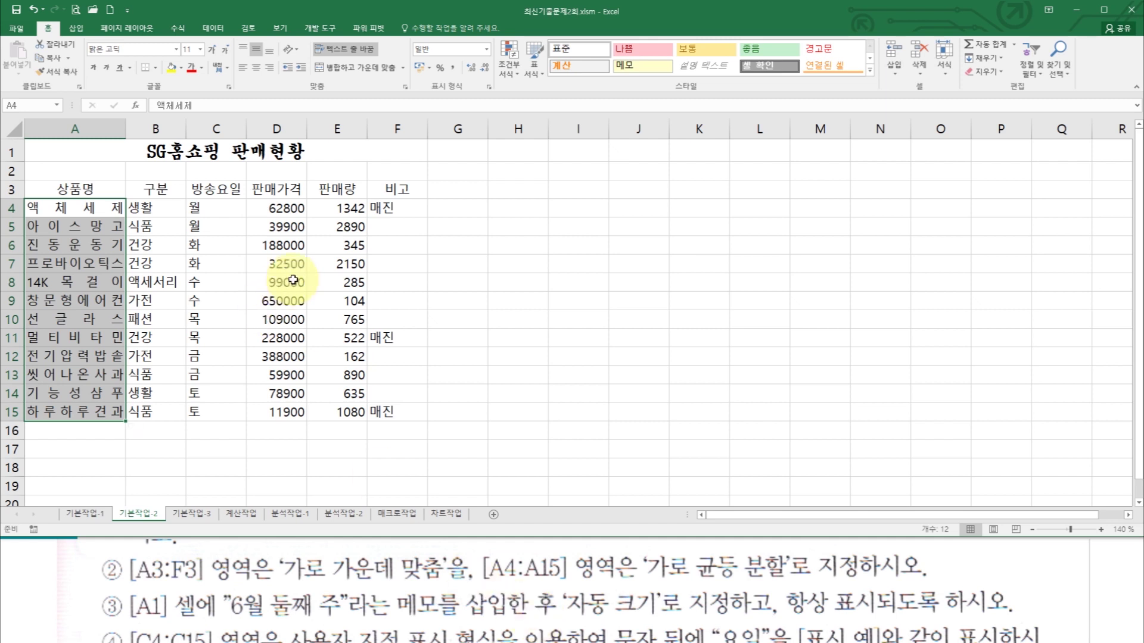
Step: Insert a memo on cell A1 and replace its default text with "6월 둘째 주"
left_click(273, 152)
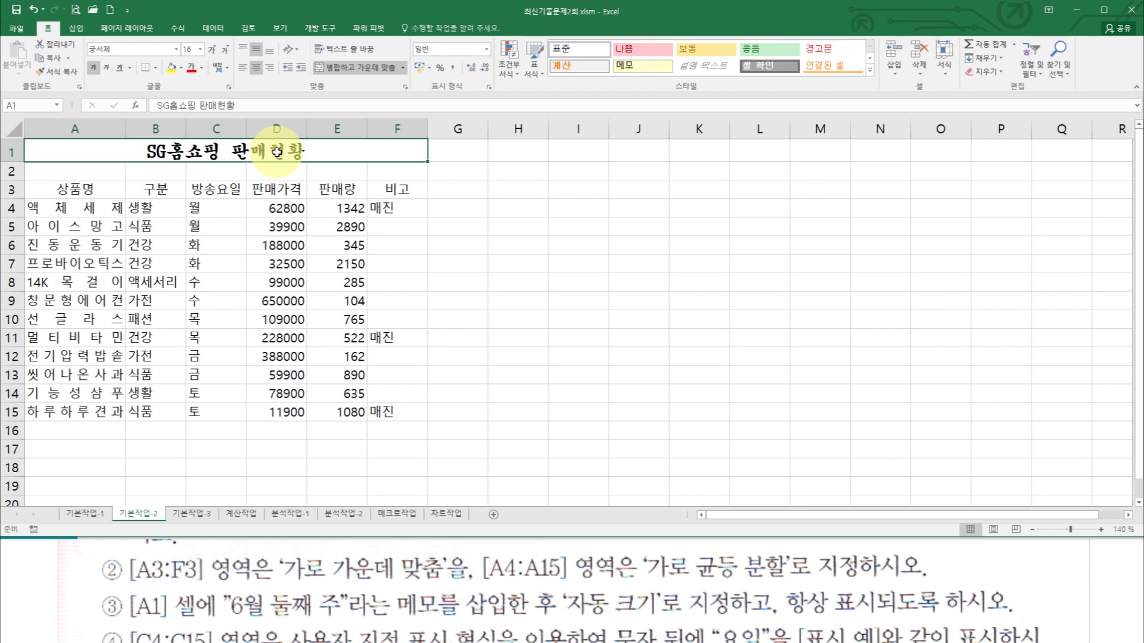
right_click(275, 153)
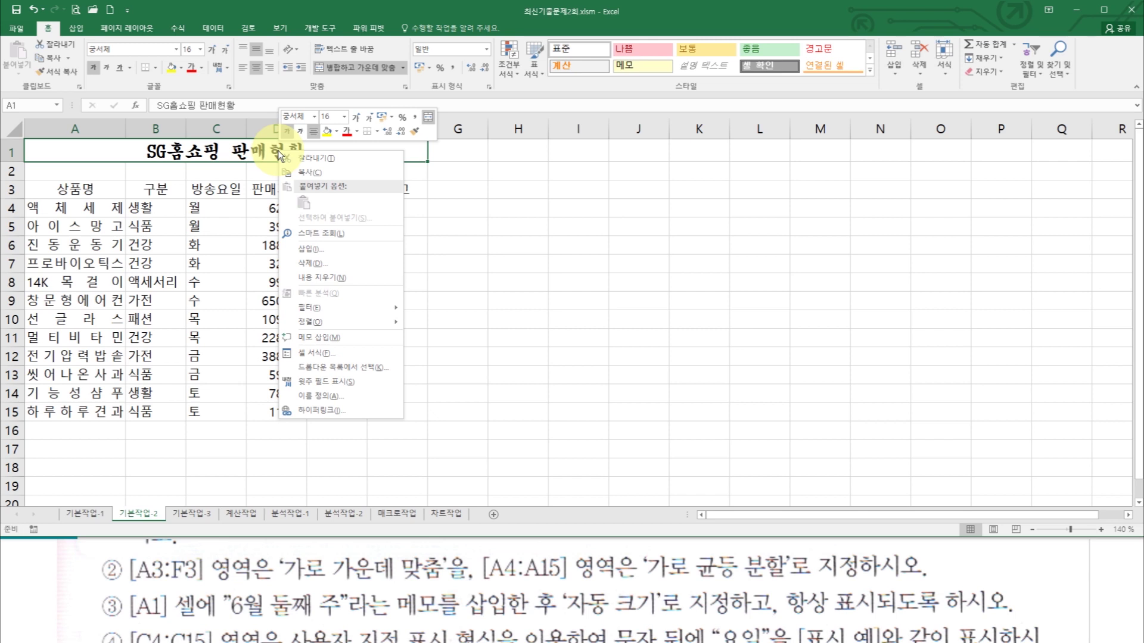
left_click(343, 338)
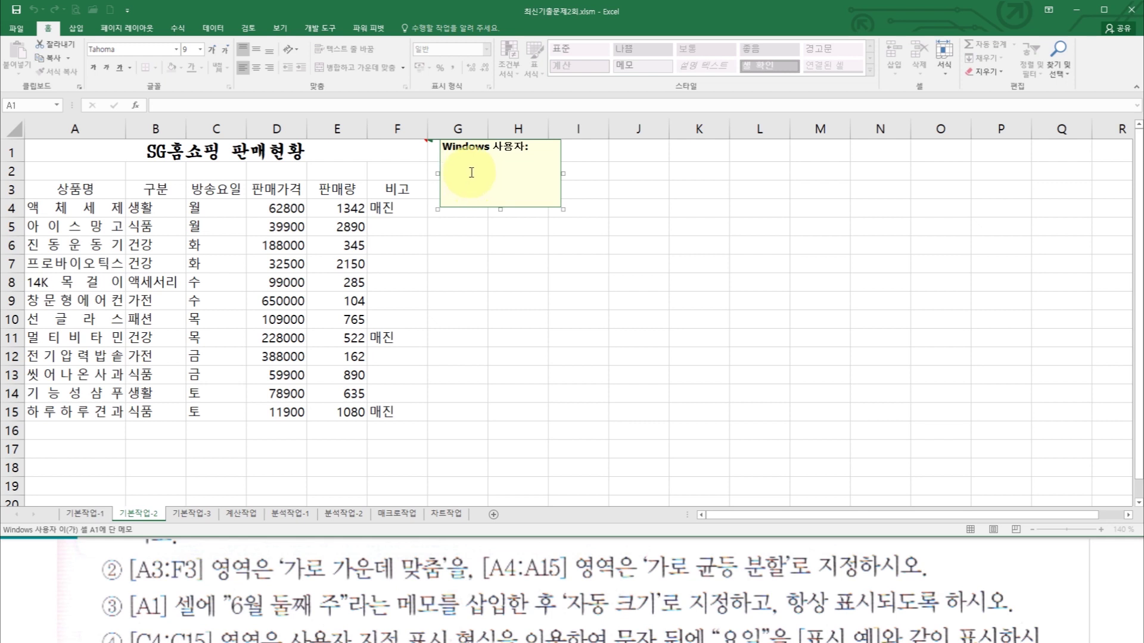
left_click_drag(529, 147, 443, 148)
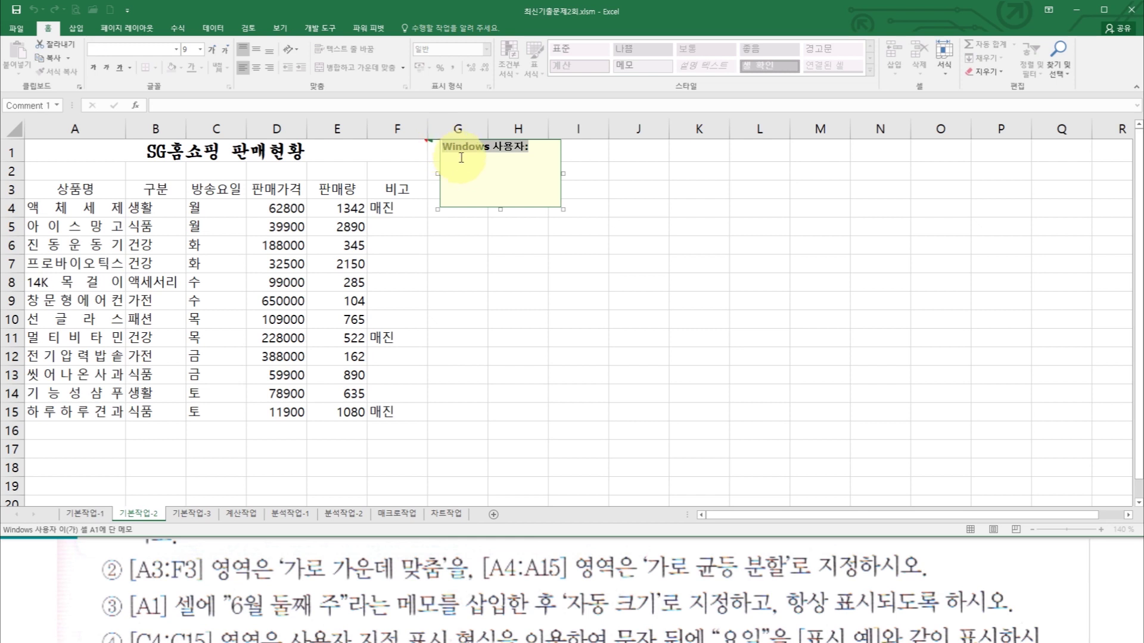
type("6dn")
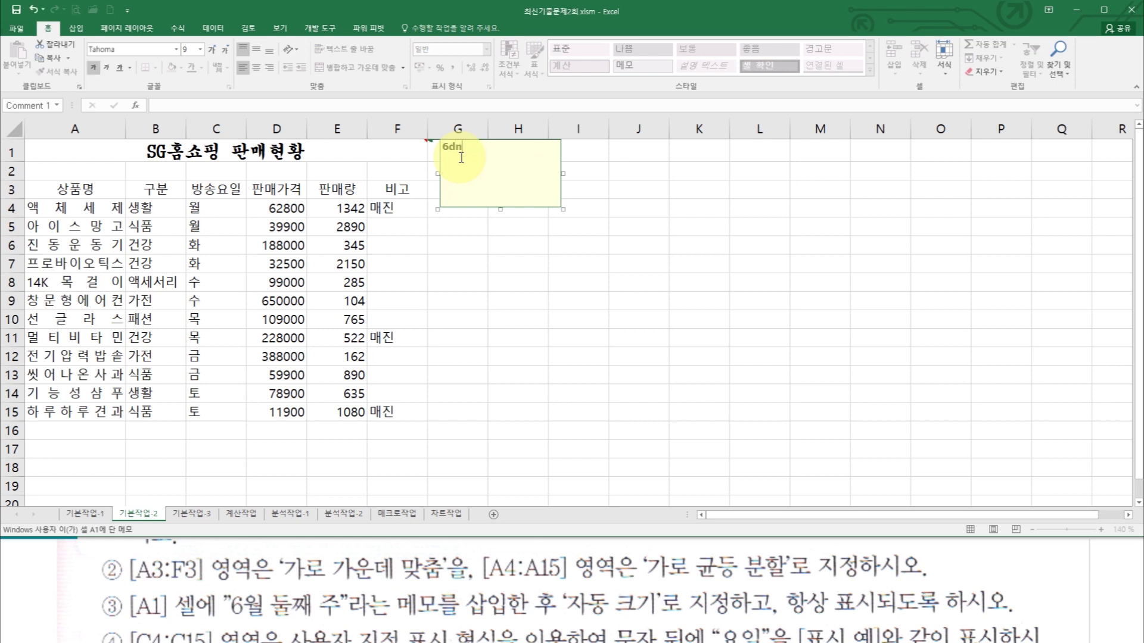
type("월 둘째 주")
left_click(492, 185)
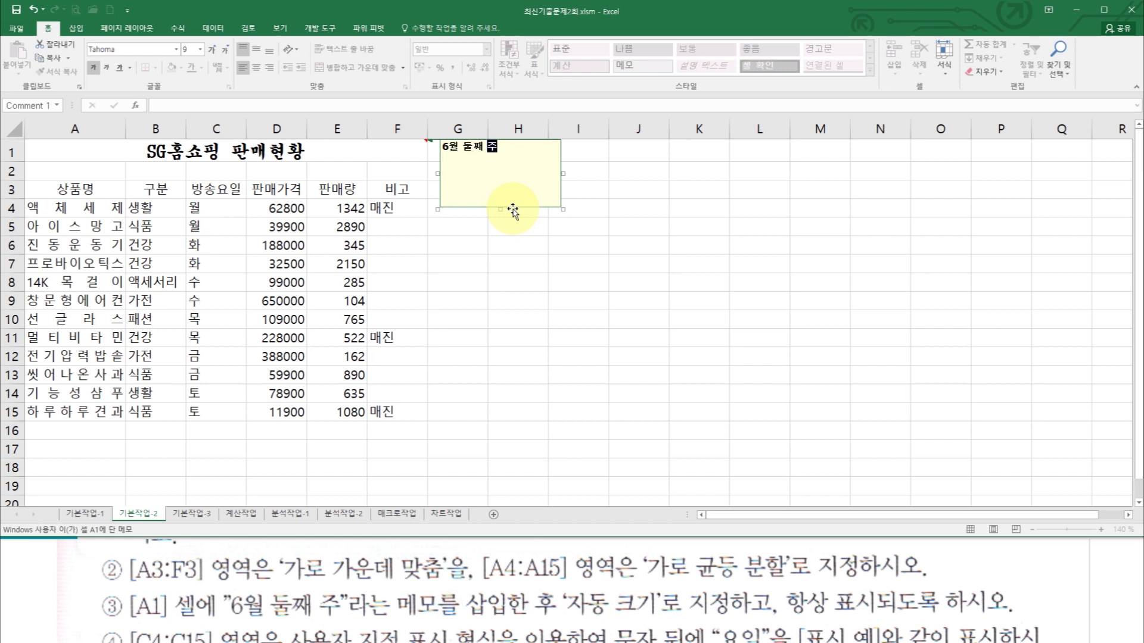
Step: Turn on 자동 크기 for the A1 memo in its alignment format settings
left_click(512, 210)
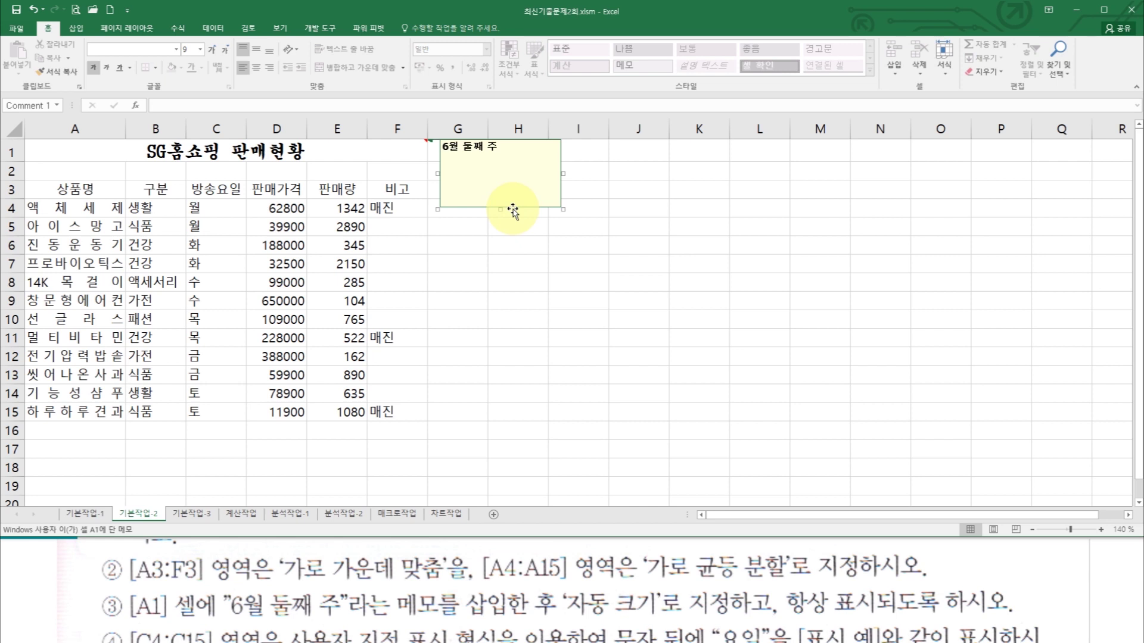
right_click(513, 210)
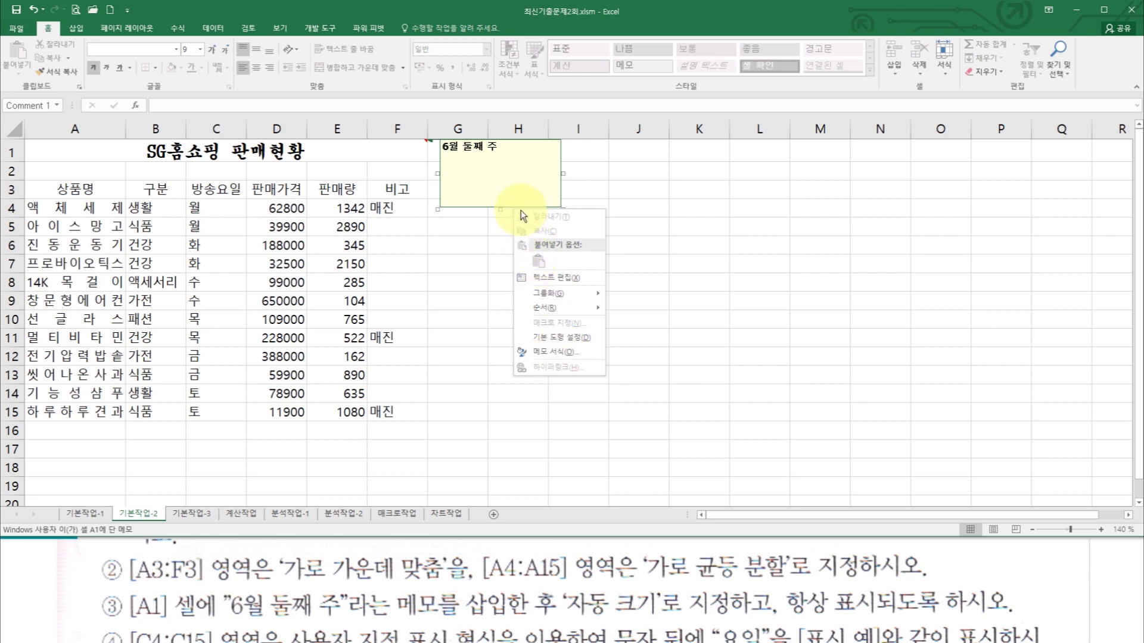
left_click(550, 353)
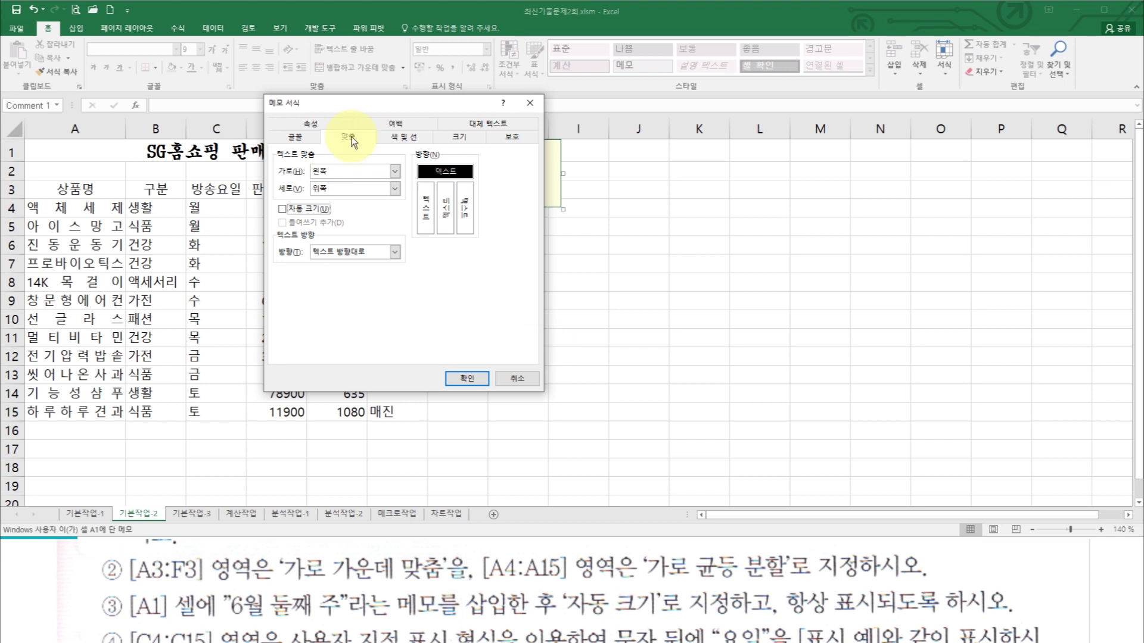
left_click(285, 211)
left_click(467, 380)
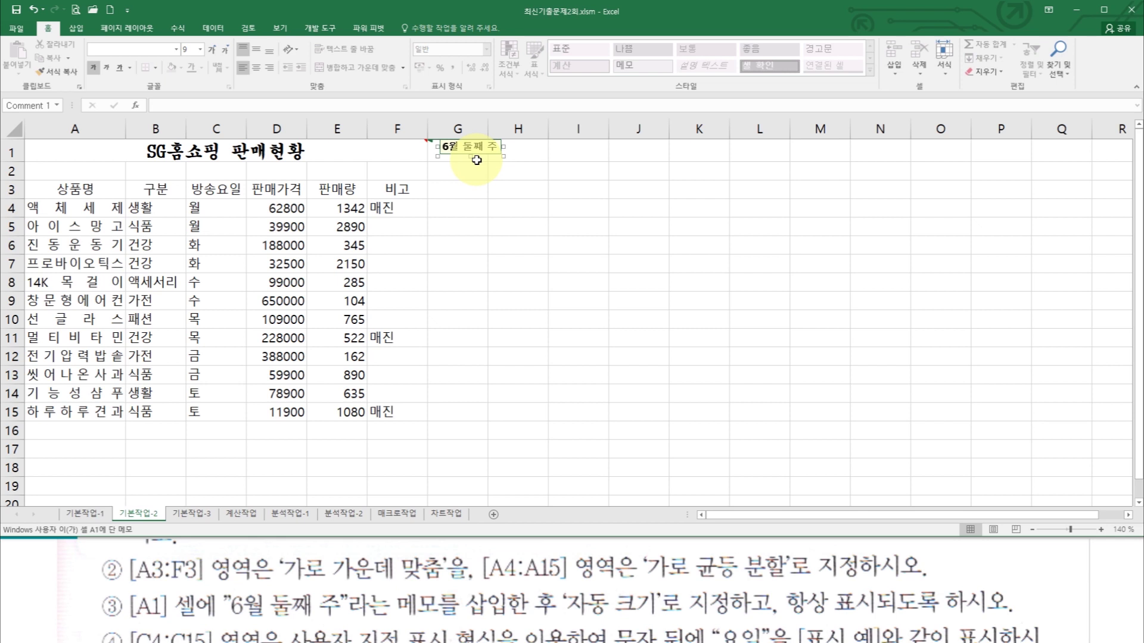
Step: Set the memo on cell A1 to stay displayed at all times
left_click(530, 239)
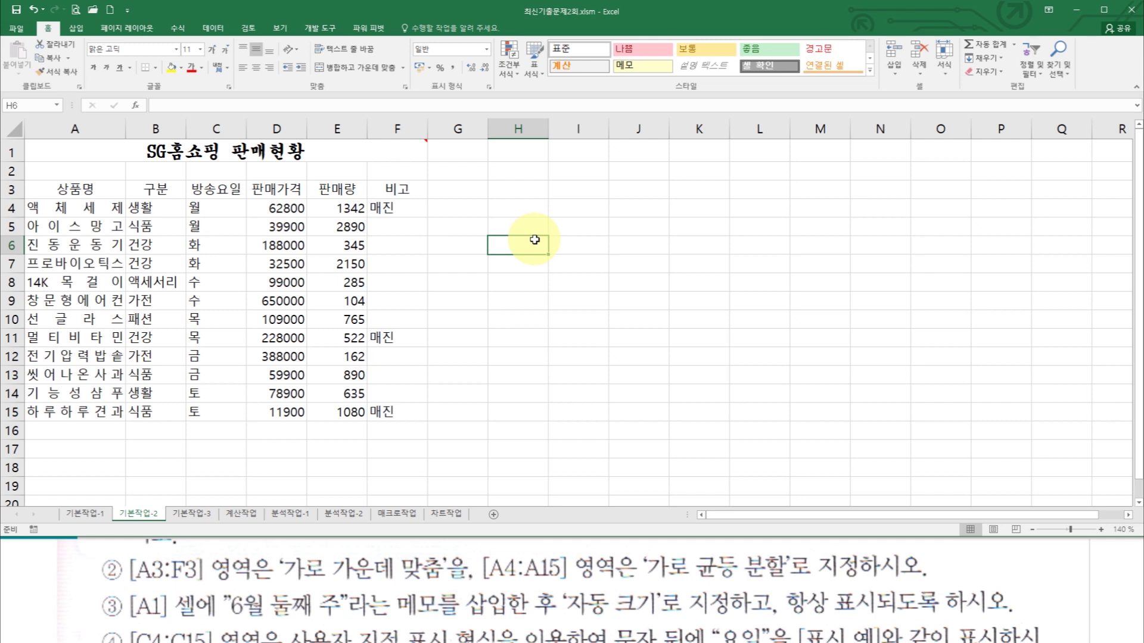
left_click(366, 152)
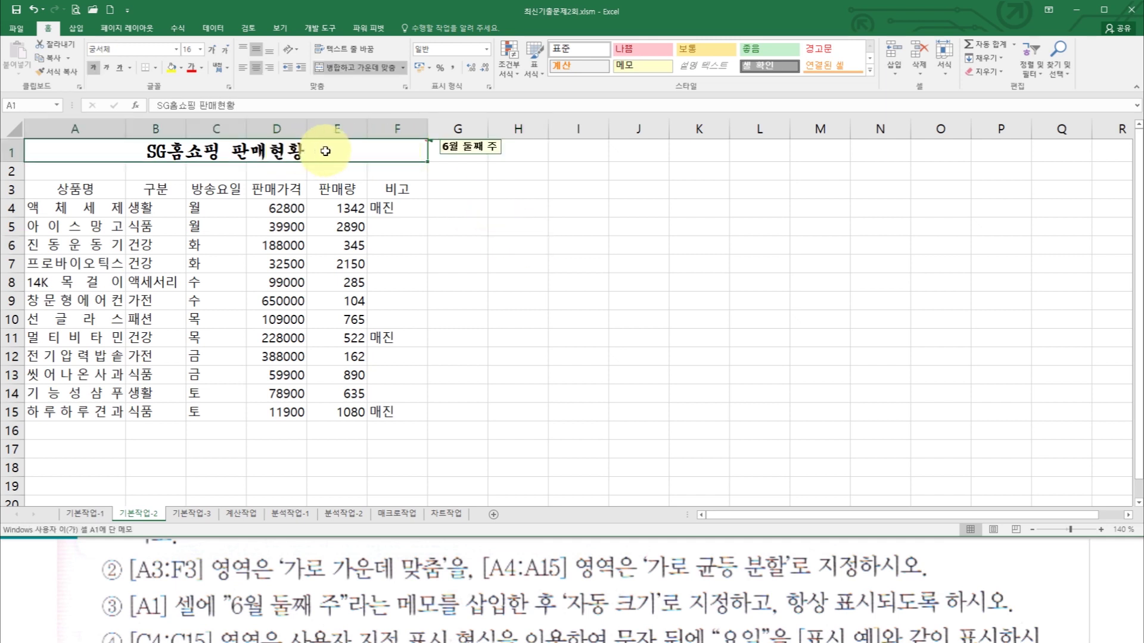
right_click(359, 153)
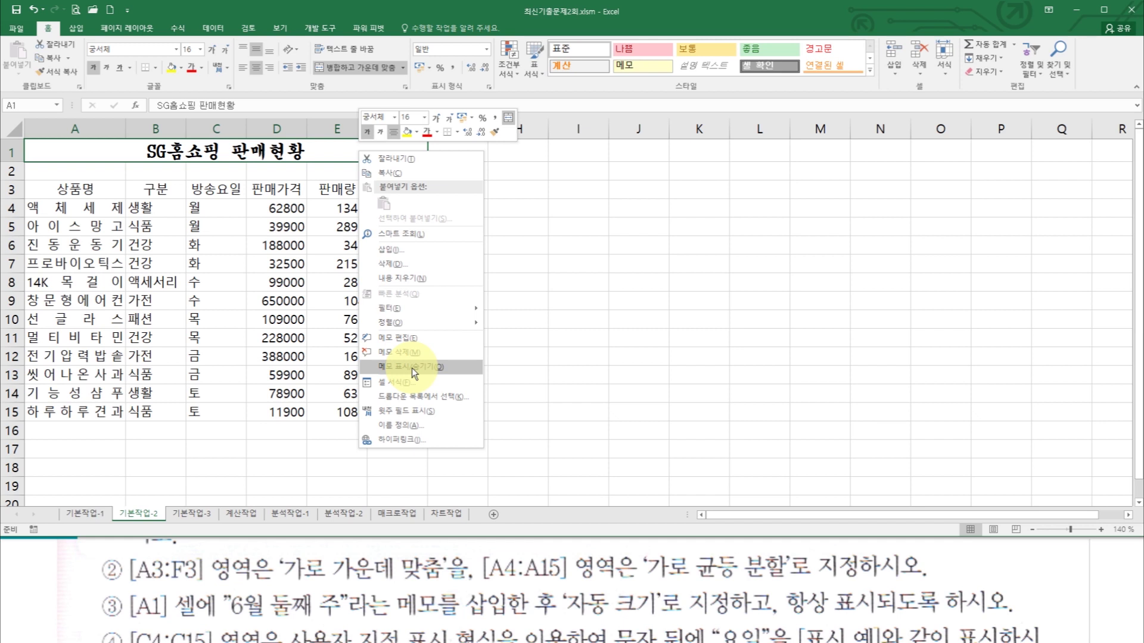
left_click(412, 367)
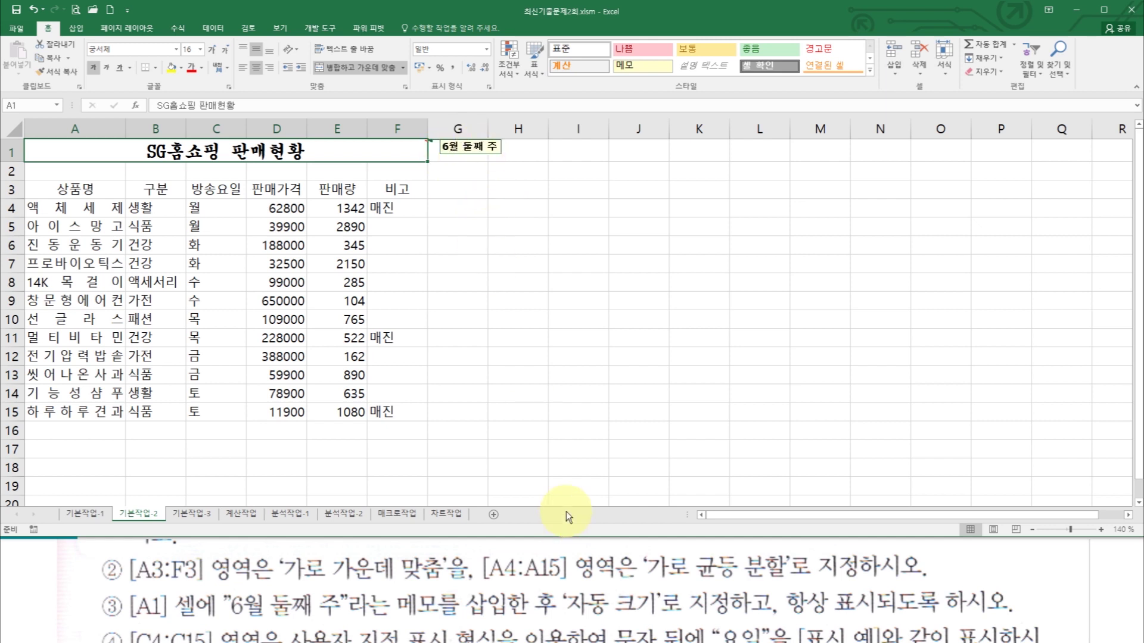
Step: Following instruction ④, apply the custom number format @"요일" to the 방송요일 cells C4:C15
left_click_drag(525, 608, 528, 542)
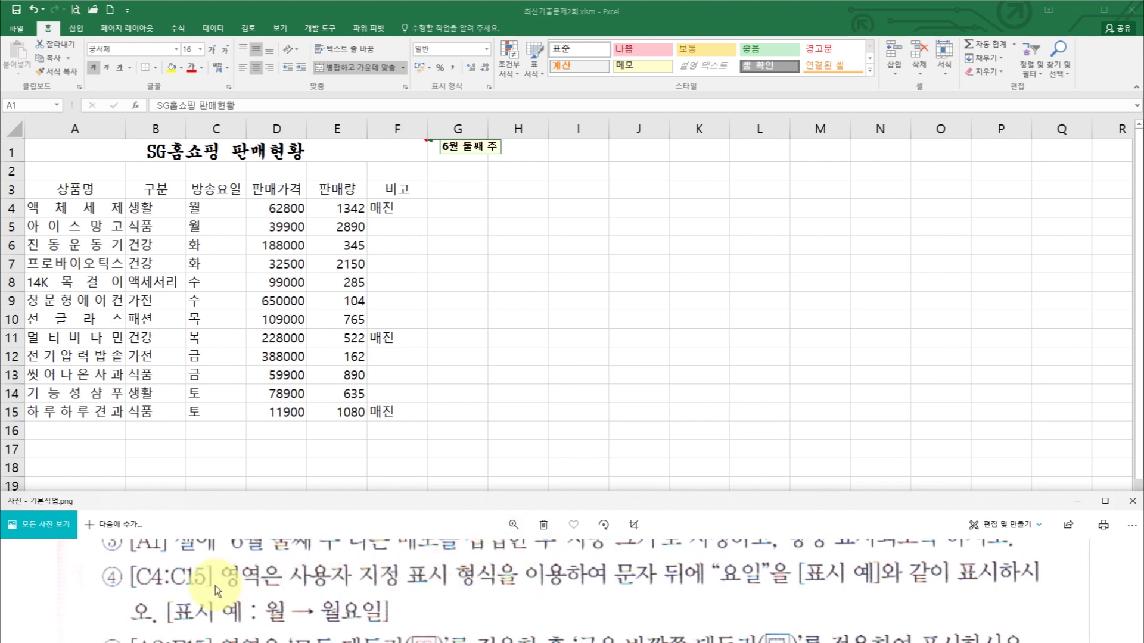
left_click(384, 455)
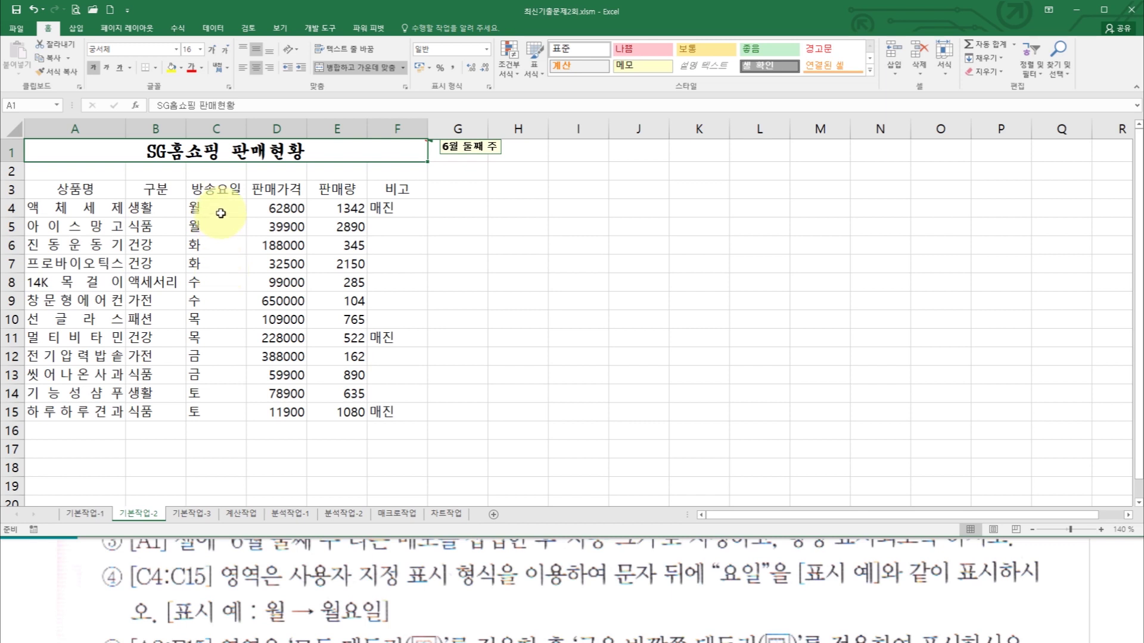
left_click_drag(219, 206, 221, 416)
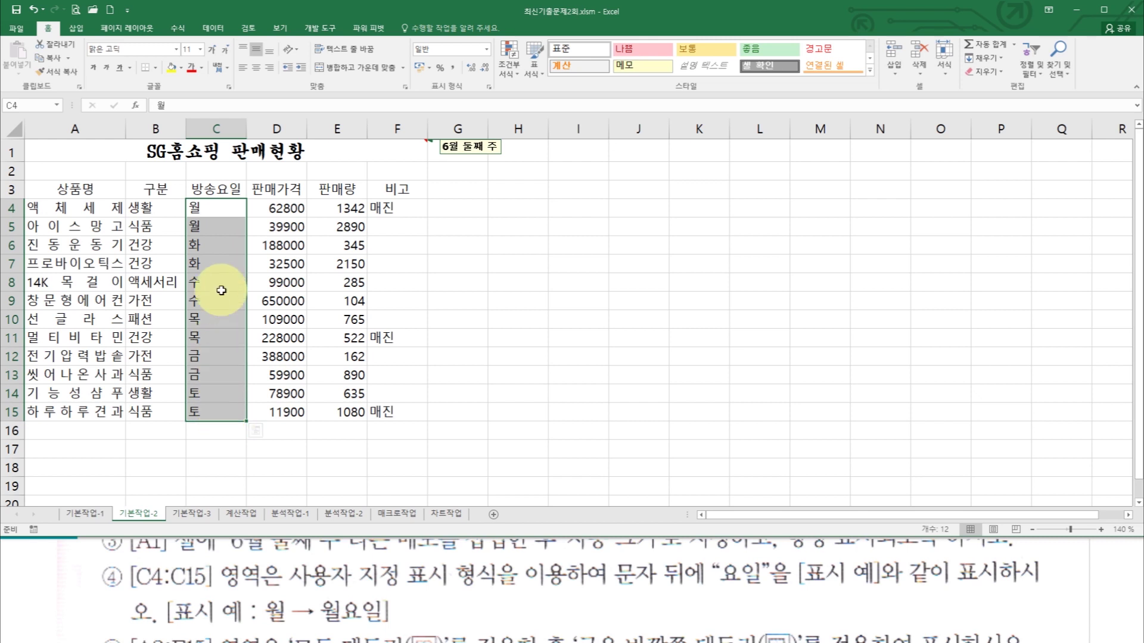
right_click(222, 222)
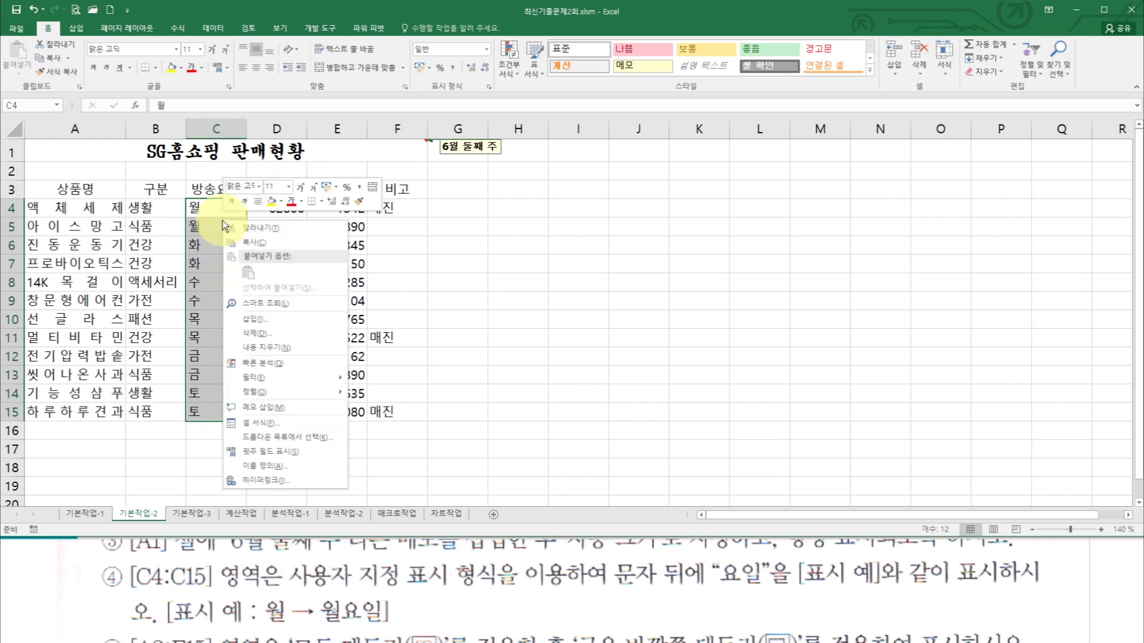
left_click(295, 430)
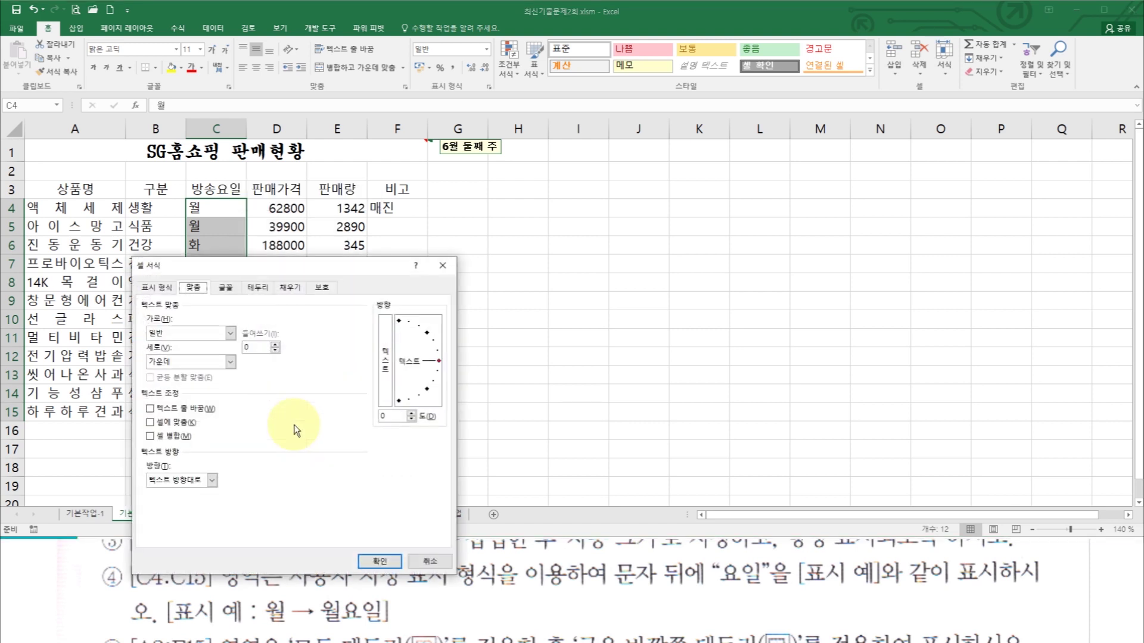
left_click(167, 292)
left_click_drag(179, 265, 339, 170)
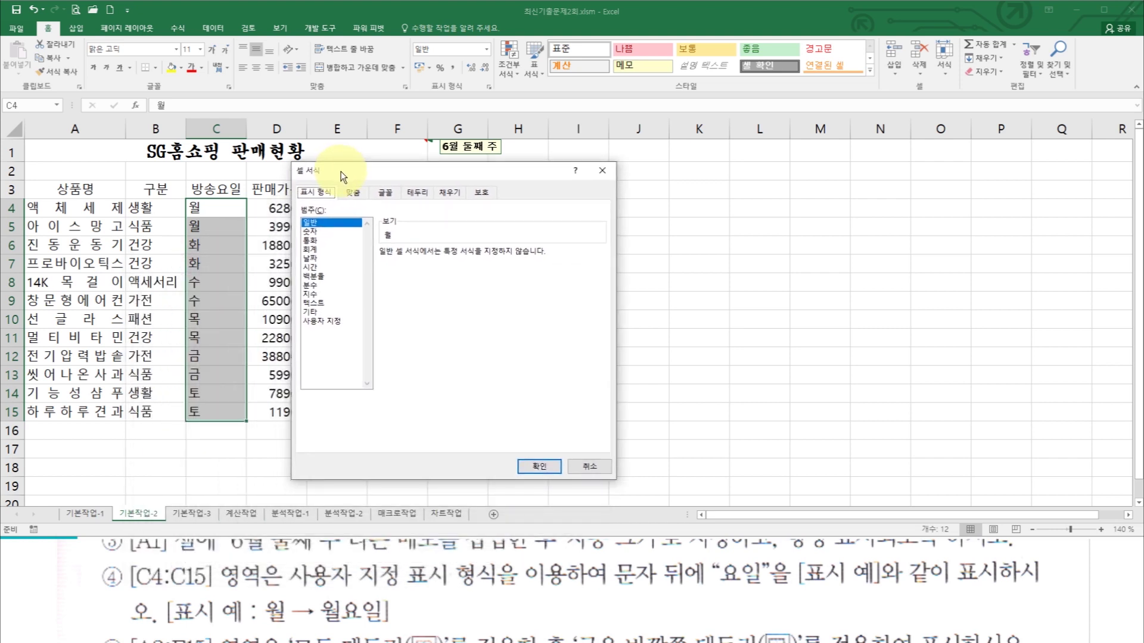
left_click(343, 322)
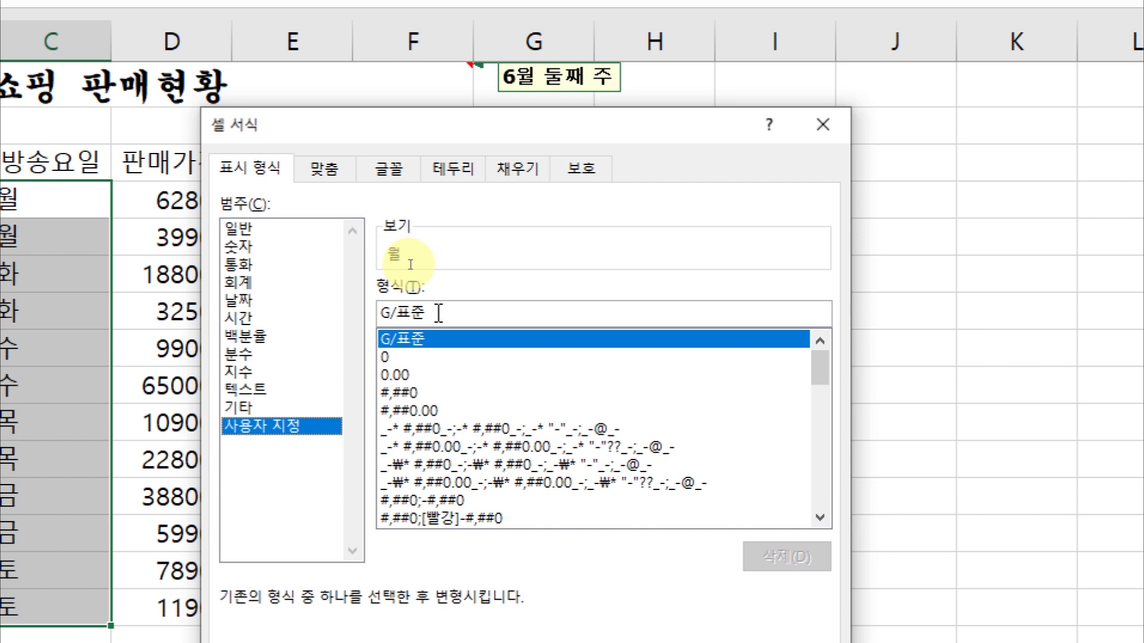
left_click_drag(435, 315, 373, 321)
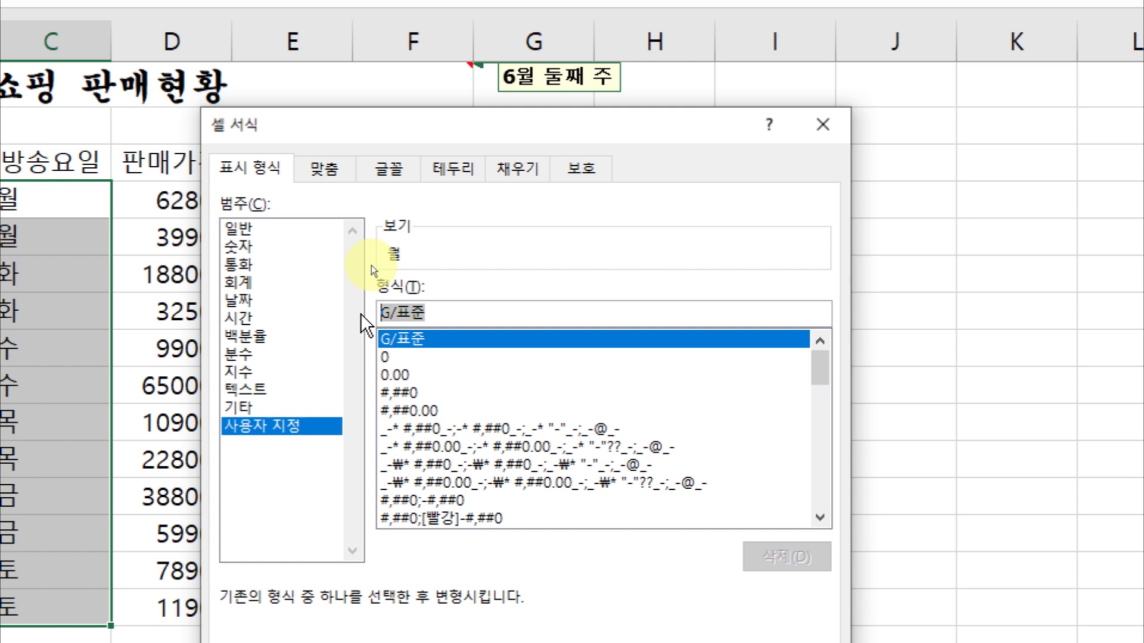
type("@")
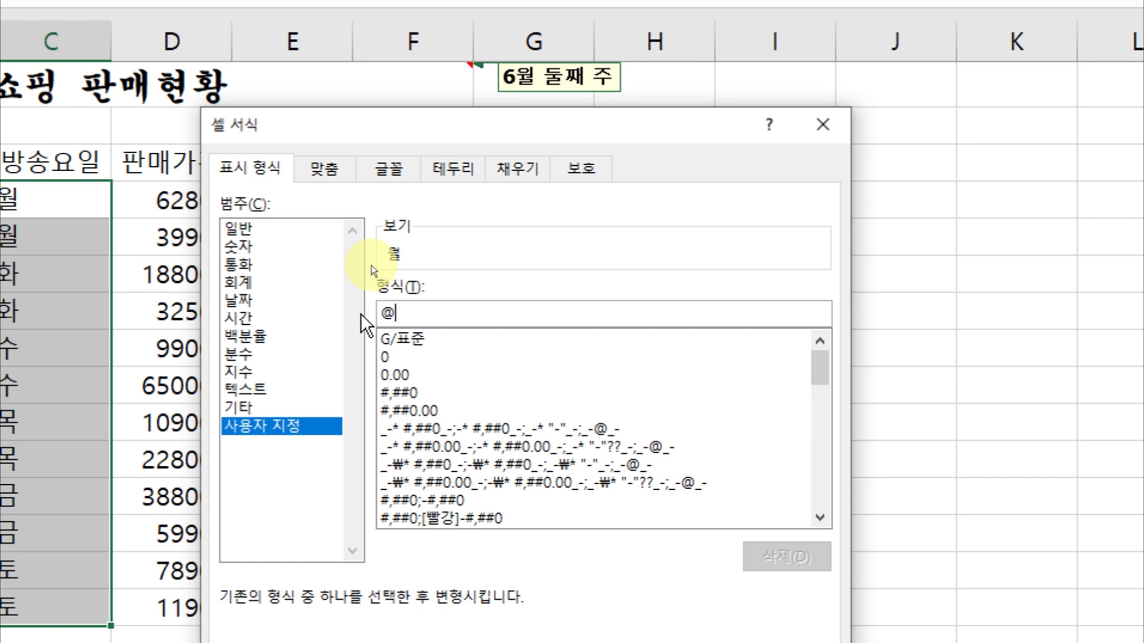
type("\"")
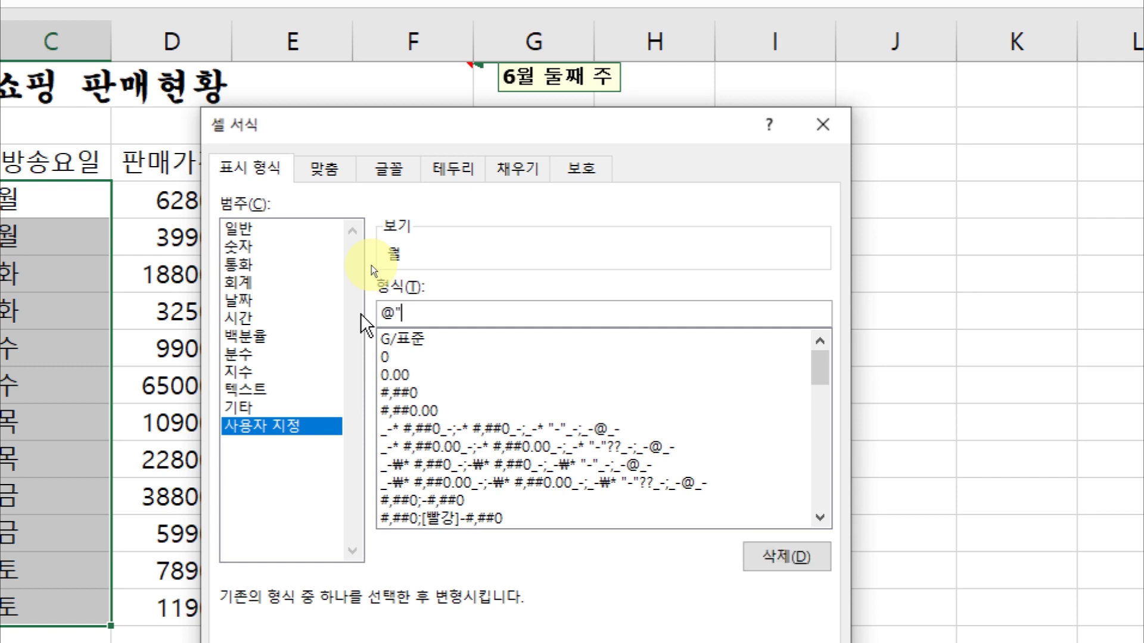
type("요일\"")
left_click_drag(416, 124, 411, 42)
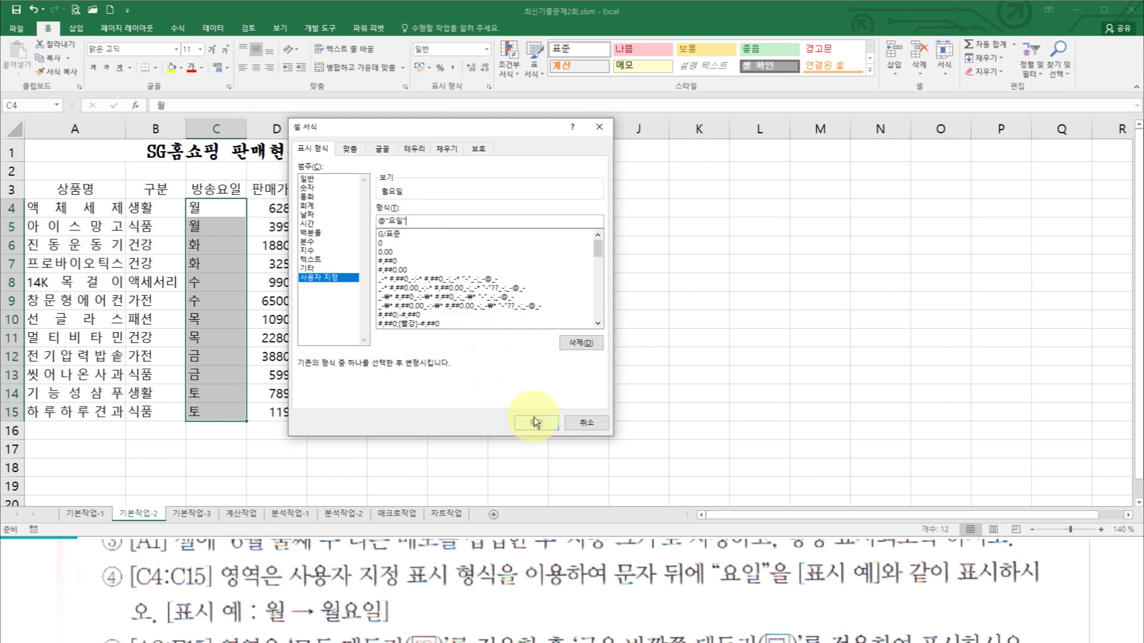
left_click(534, 418)
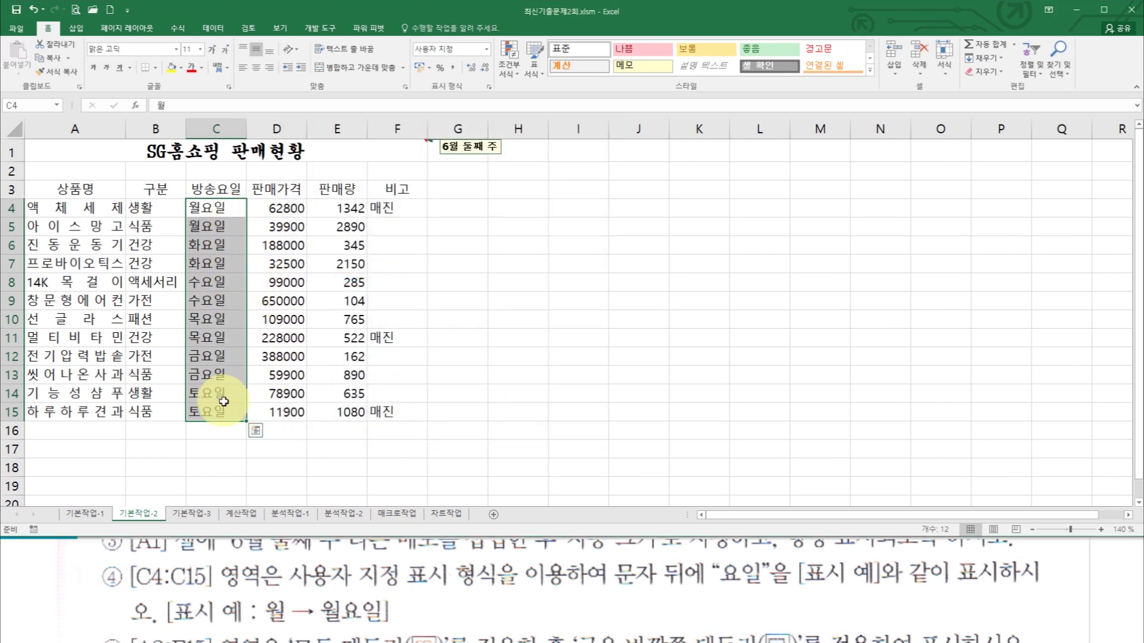
Step: Following instruction ⑤, apply 모든 테두리 and then 굵은 바깥쪽 테두리 to the range A3:F15
left_click(350, 585)
left_click_drag(352, 599, 358, 574)
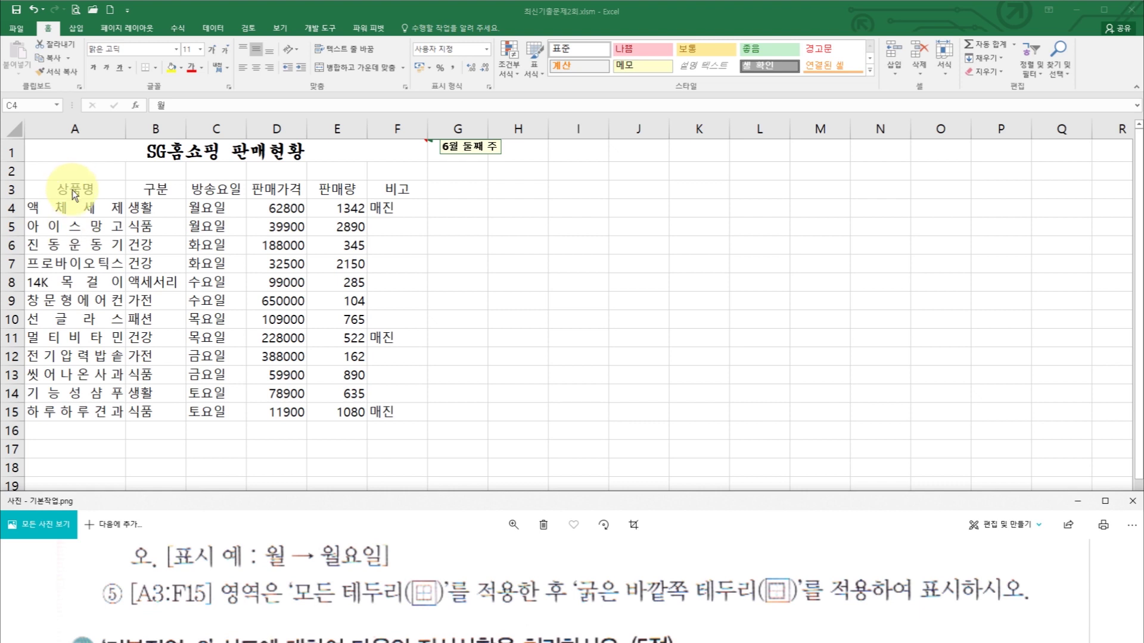
key("alt+Tab")
left_click_drag(67, 189, 390, 414)
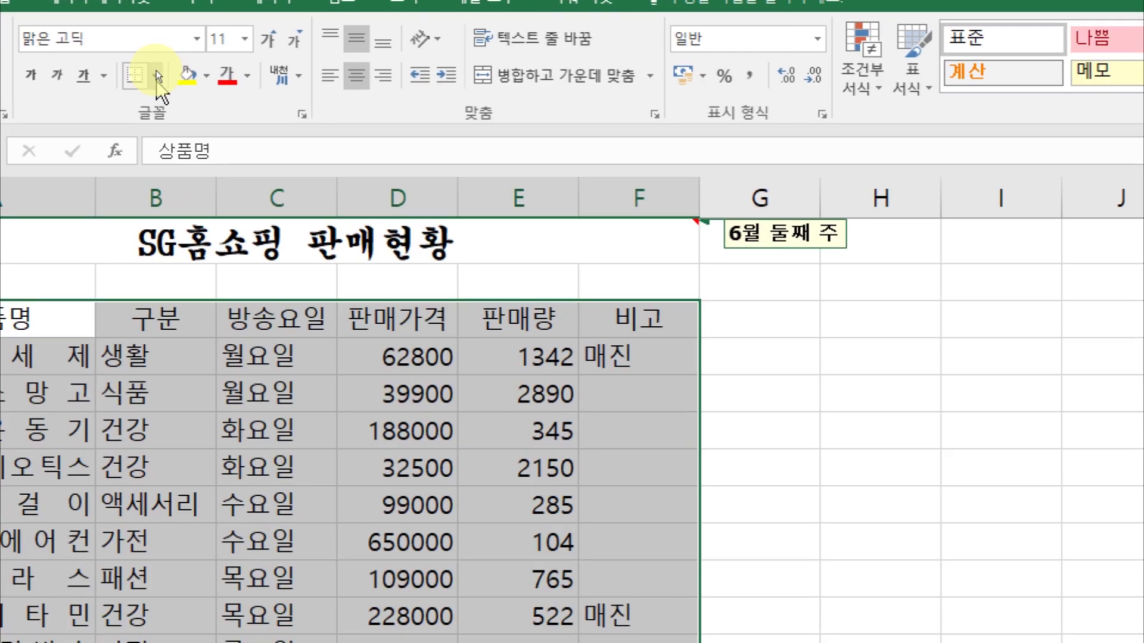
left_click(158, 70)
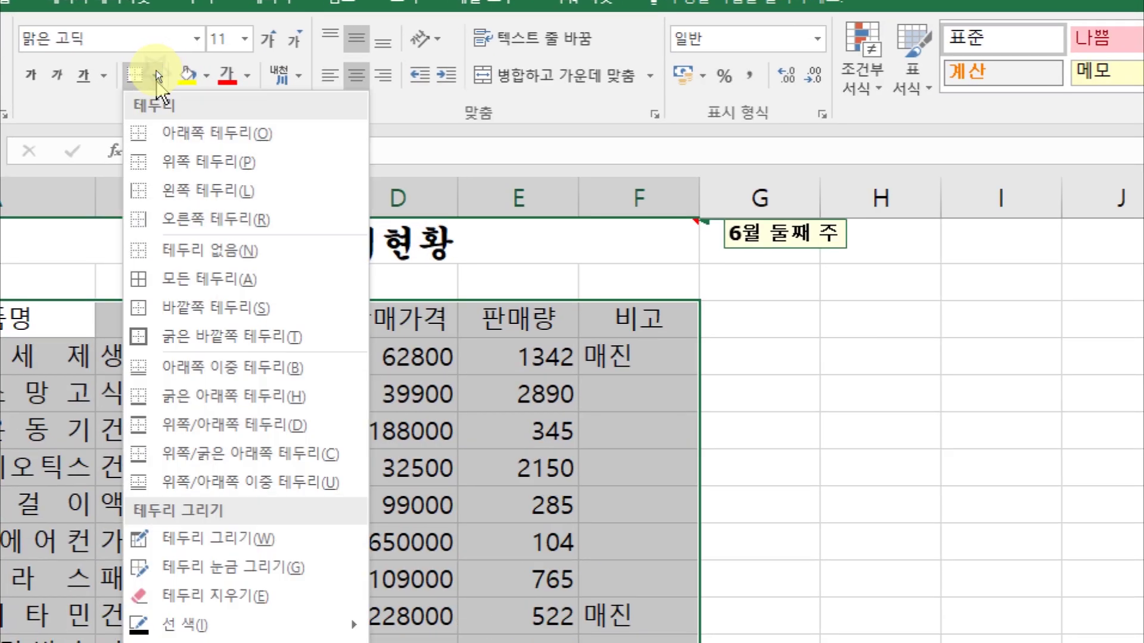
left_click(187, 280)
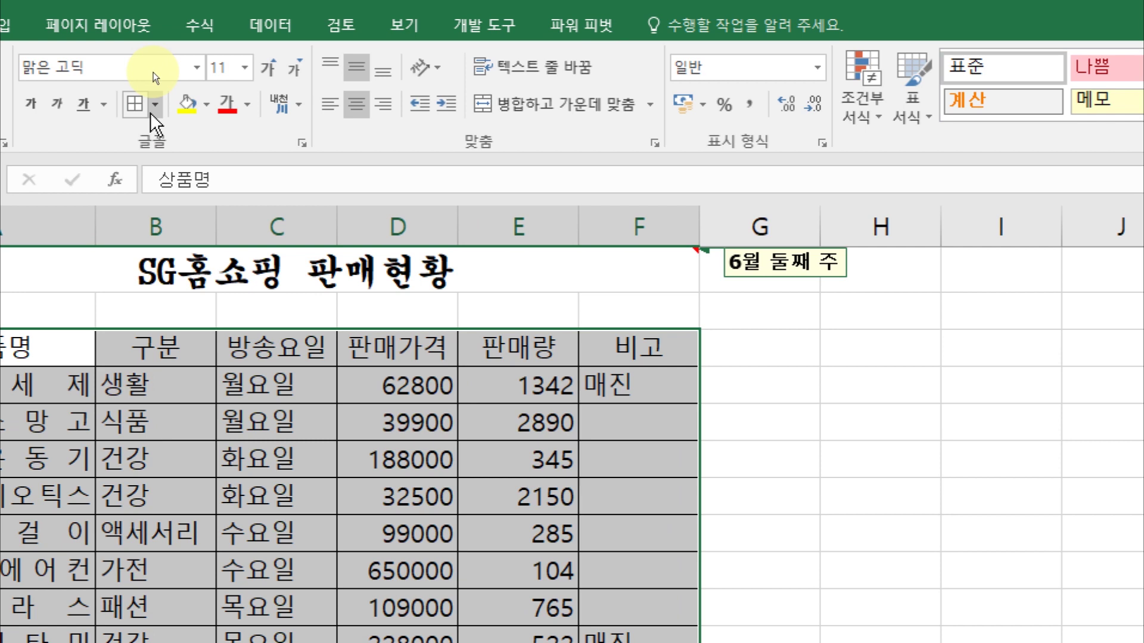
left_click(155, 75)
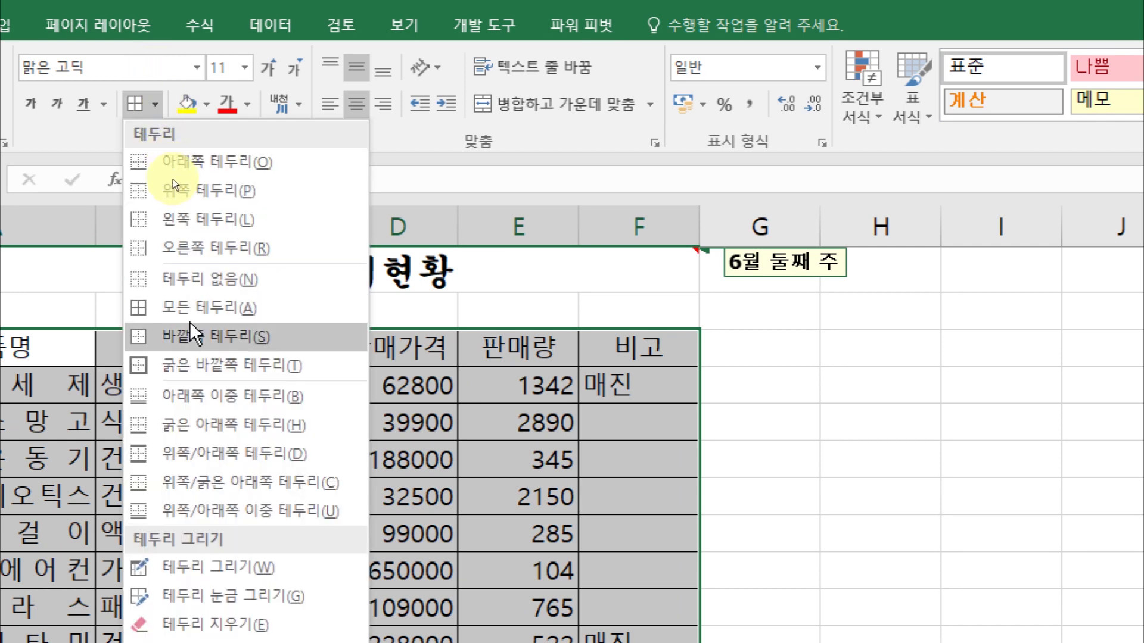
left_click(193, 362)
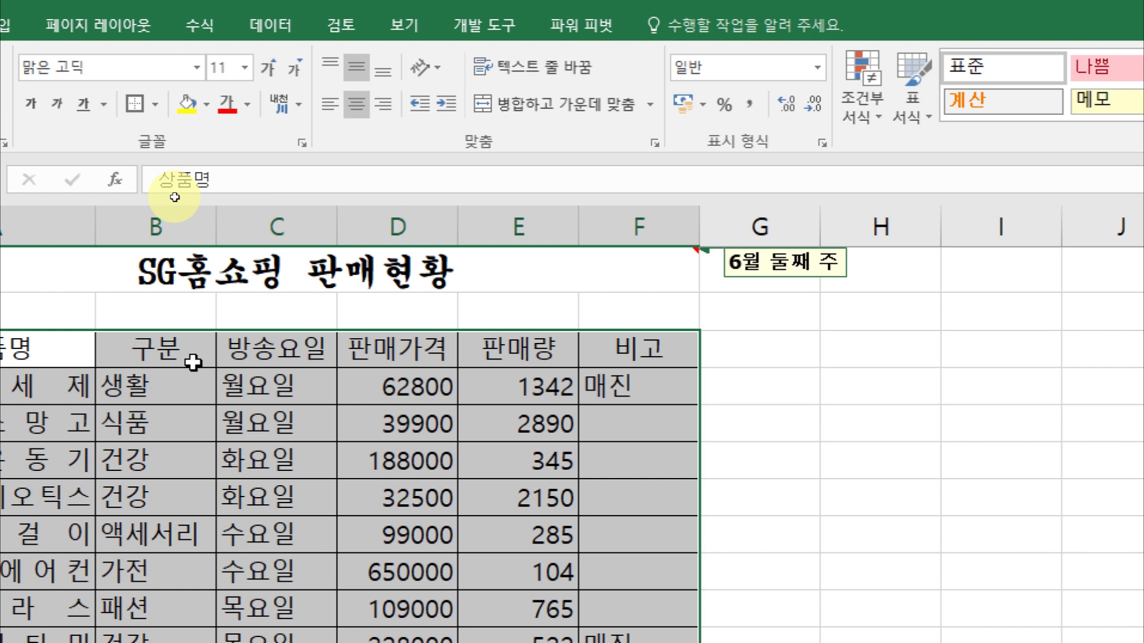
left_click(193, 362)
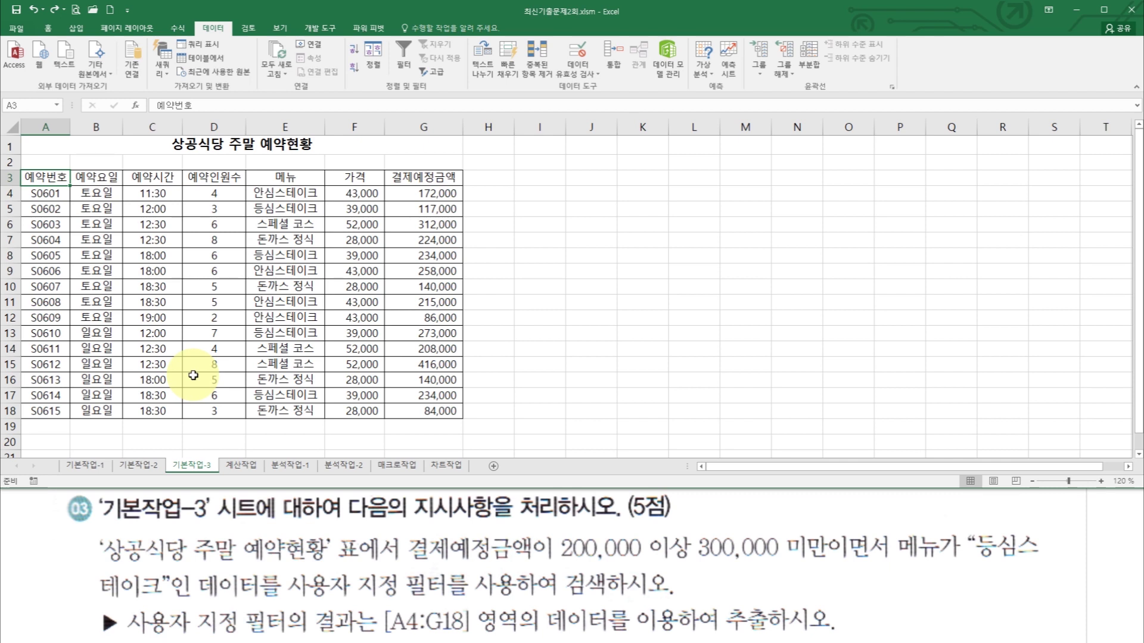
Step: Turn on filtering for the 상공식당 주말 예약현황 table on the 기본작업-3 sheet
left_click(84, 250)
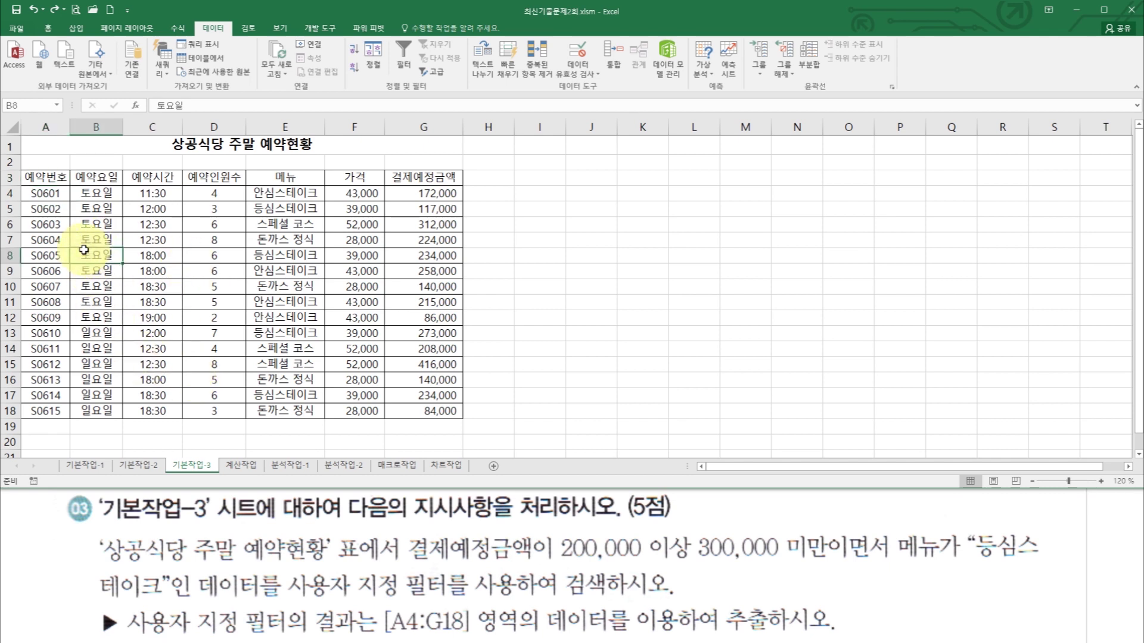
left_click(387, 266)
left_click(264, 300)
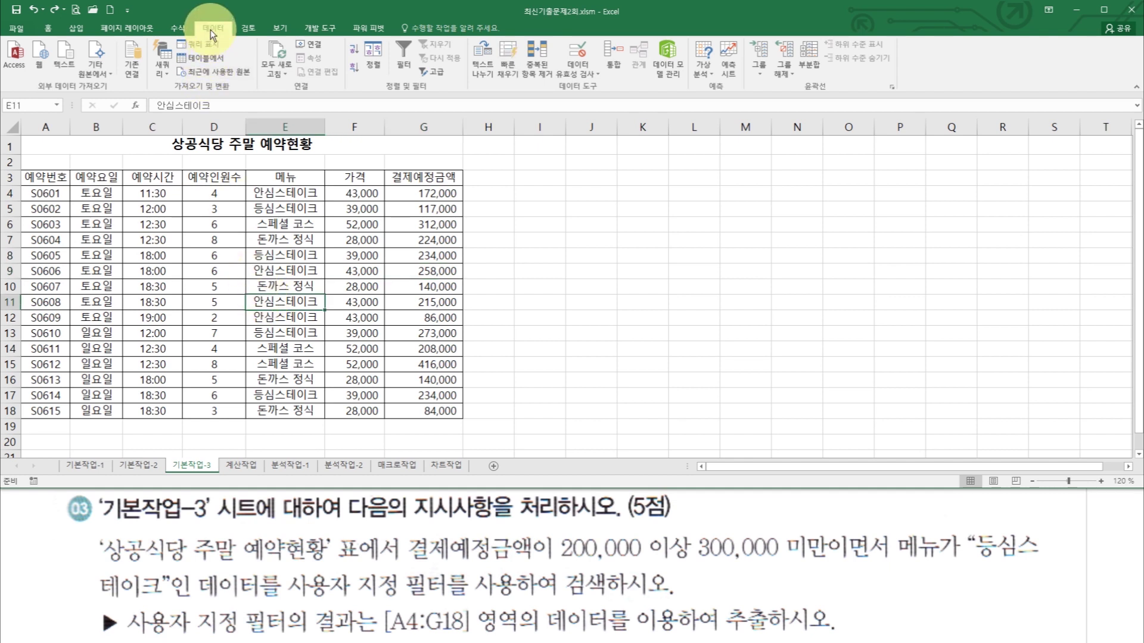
left_click(405, 62)
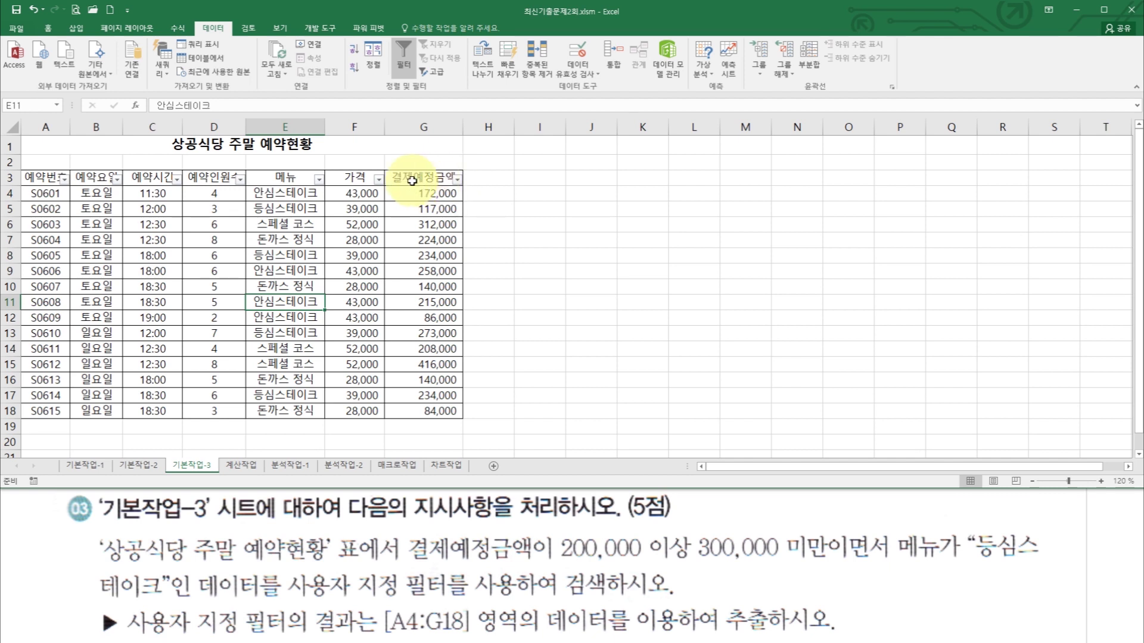
Step: Start a custom number filter on the 결제예정금액 column and set its first condition to >= 200000
left_click(457, 182)
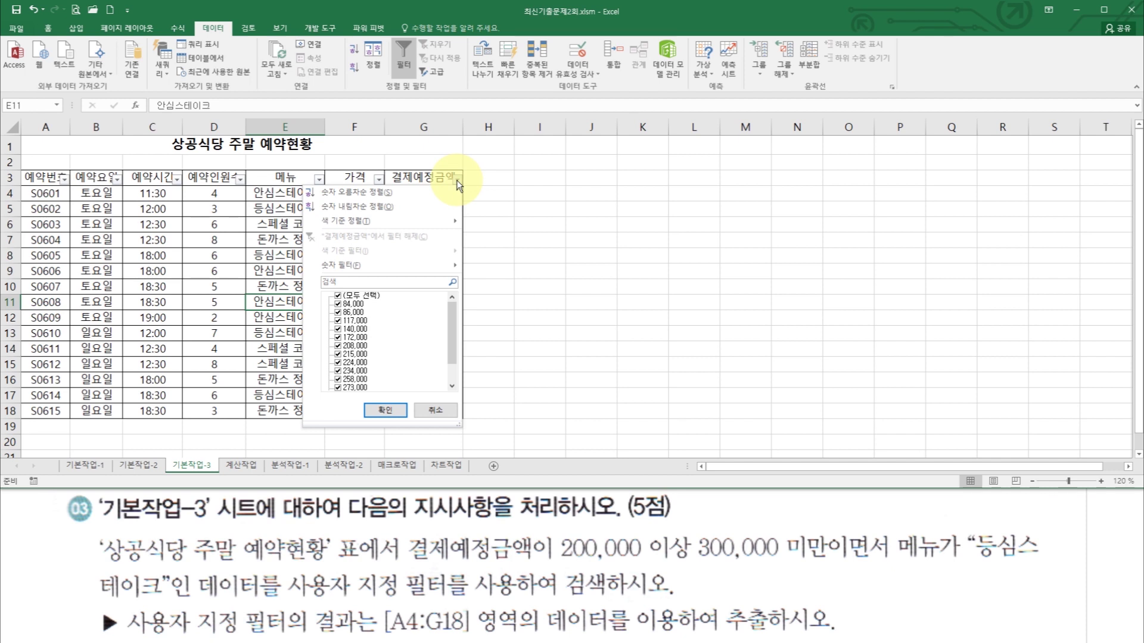
mouse_move(411, 264)
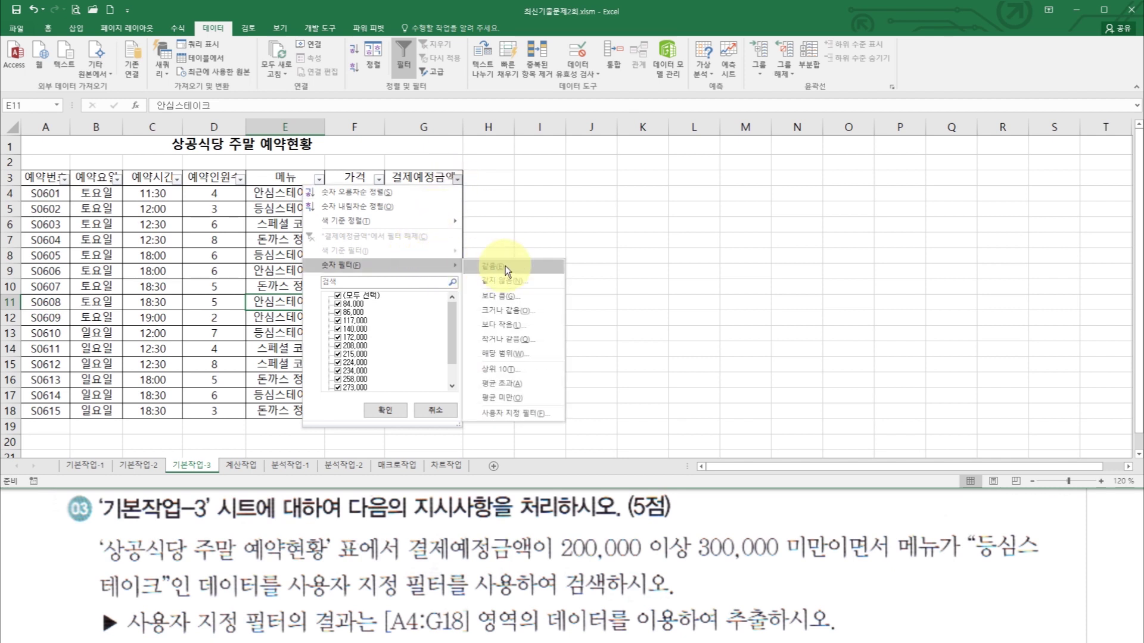
left_click(530, 413)
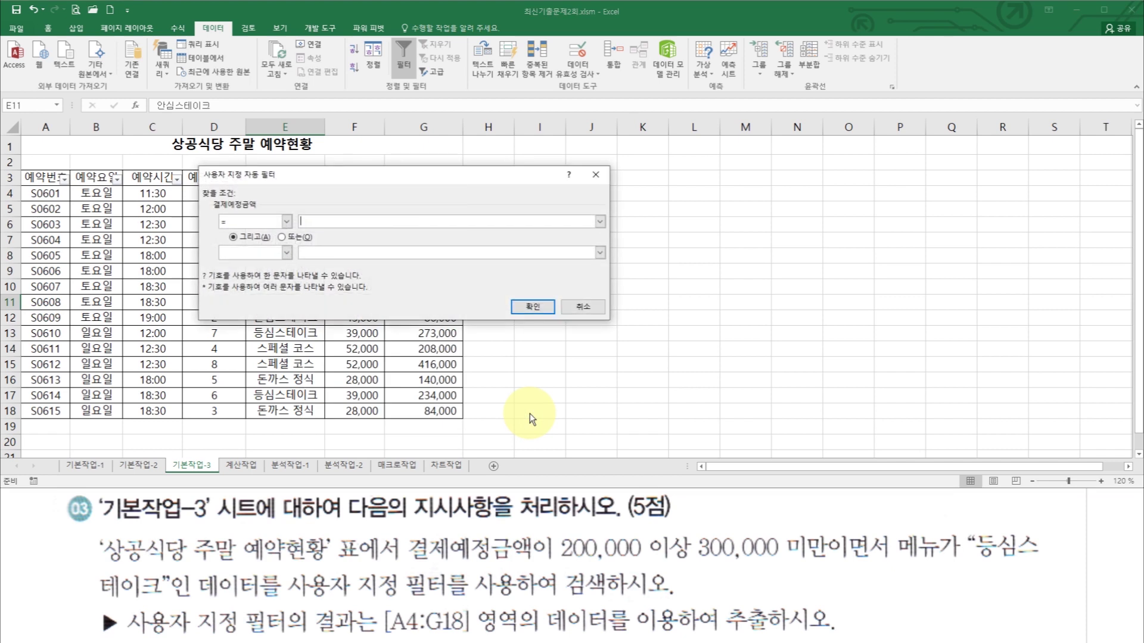
left_click_drag(438, 176, 577, 256)
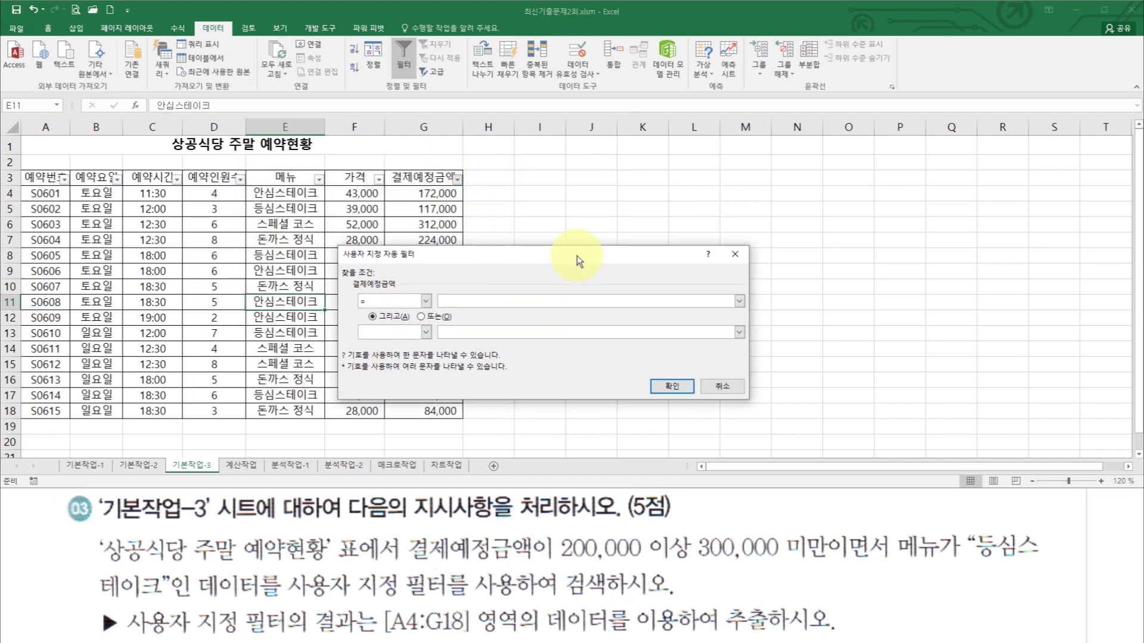
left_click(426, 301)
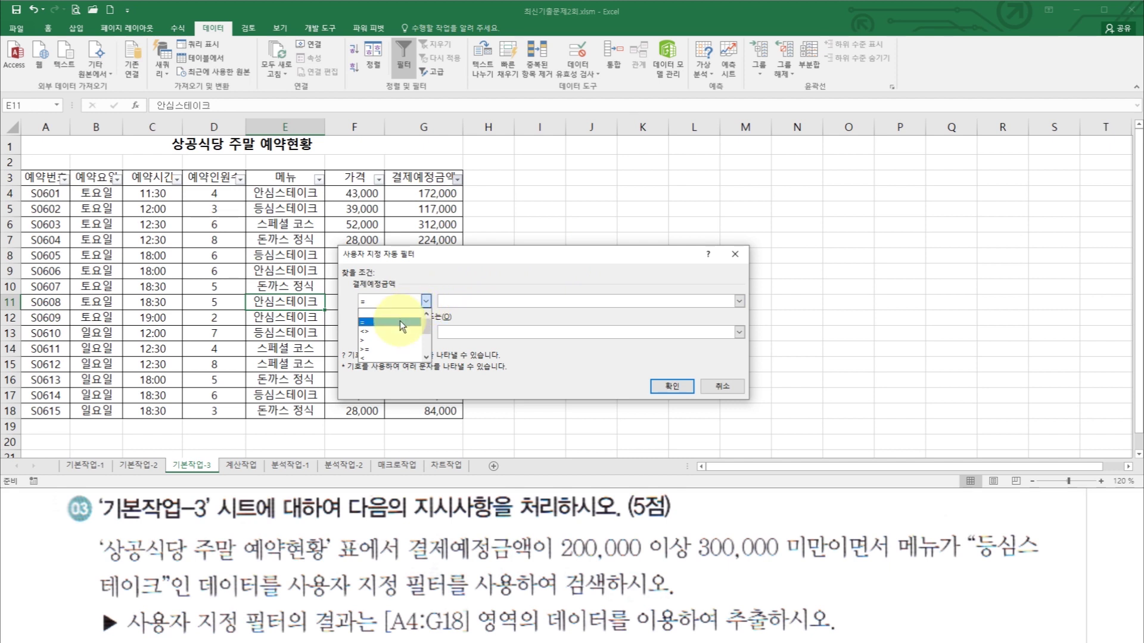
left_click(381, 349)
left_click(453, 303)
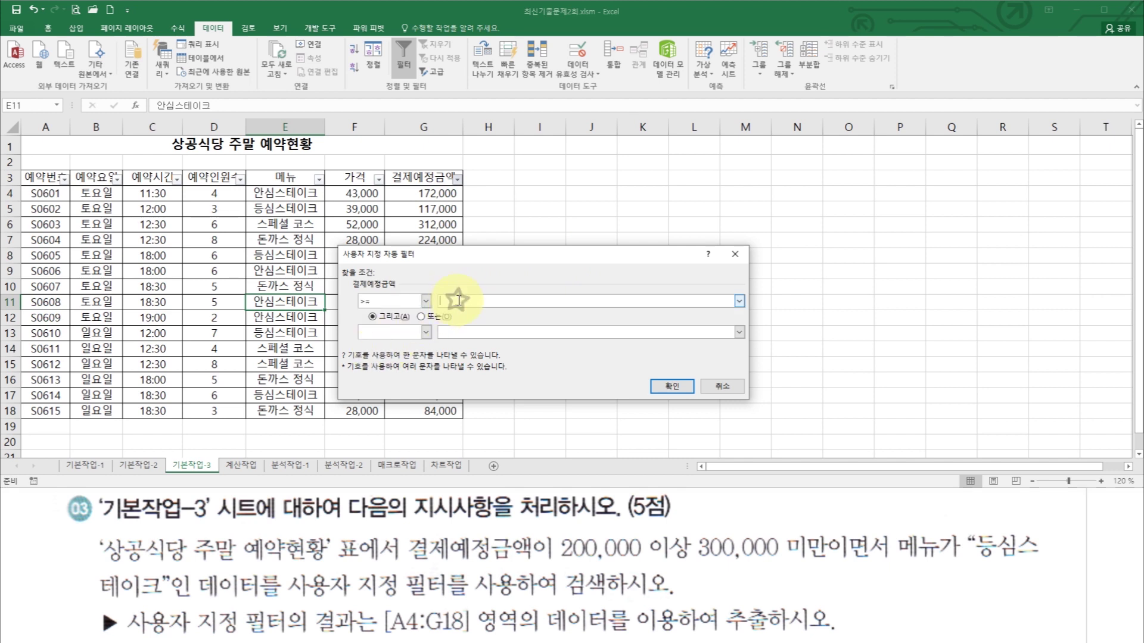
type("200000")
Step: Add a second 결제예정금액 condition of < 300000 joined with 그리고, and apply the filter
left_click(425, 334)
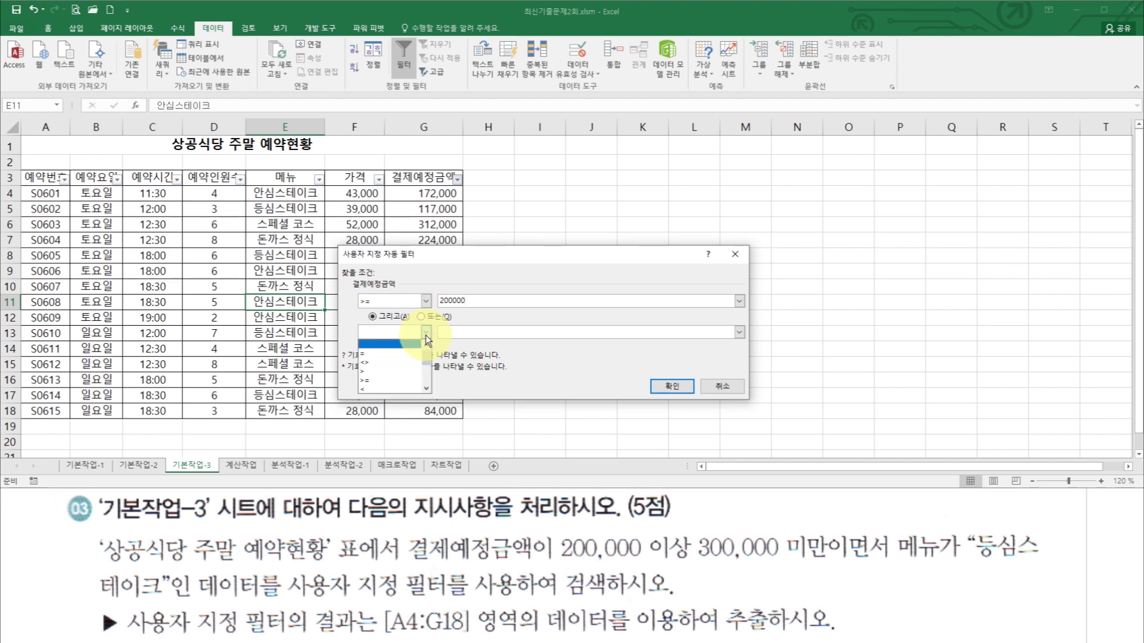
left_click(384, 389)
left_click(456, 332)
type("300000")
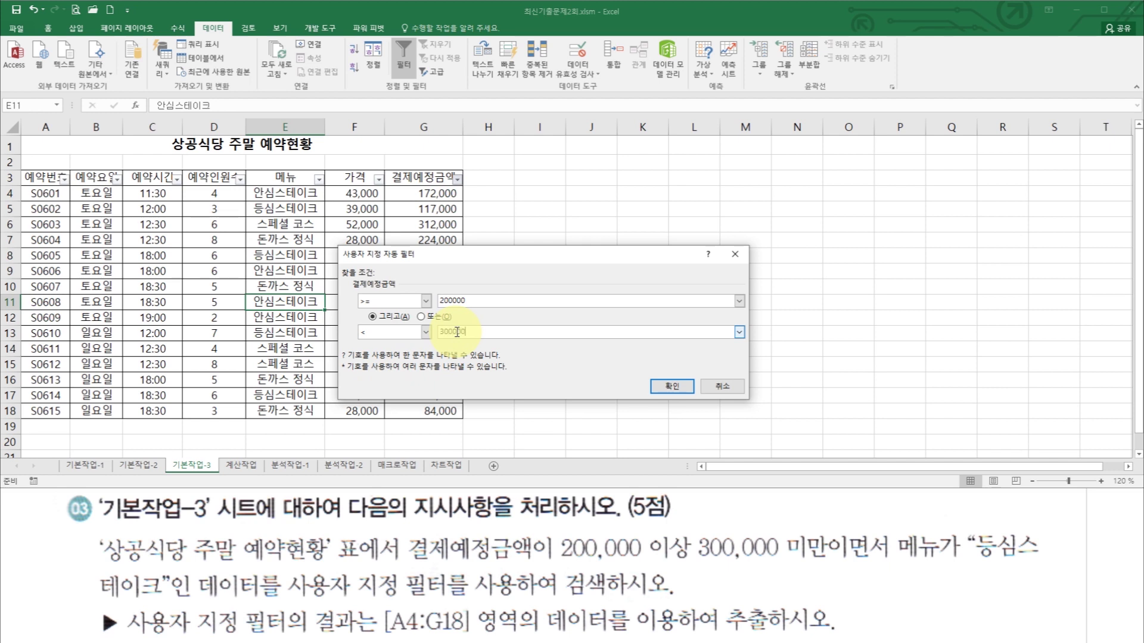
left_click(665, 390)
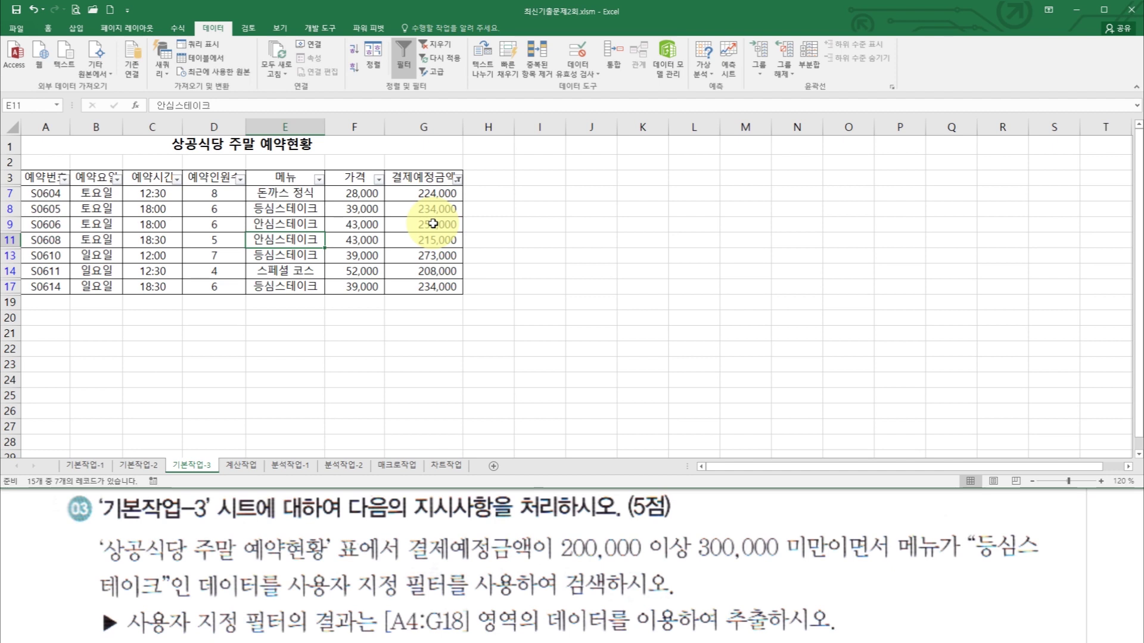
Step: Filter the 메뉴 column of the reservation table to show only 등심스테이크
left_click(319, 179)
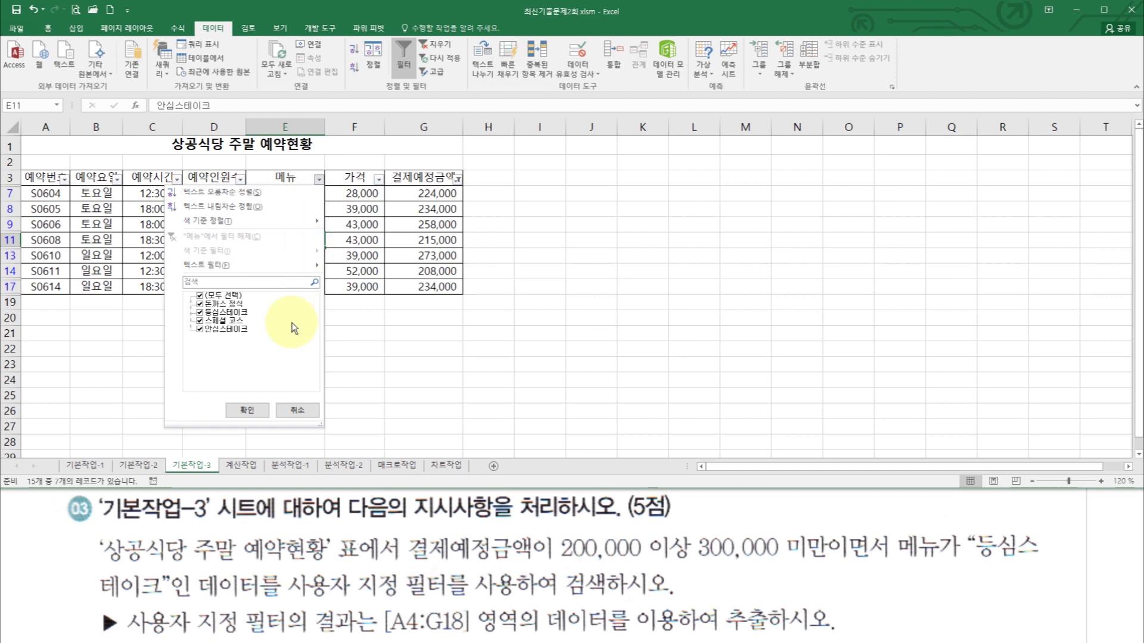
left_click(201, 296)
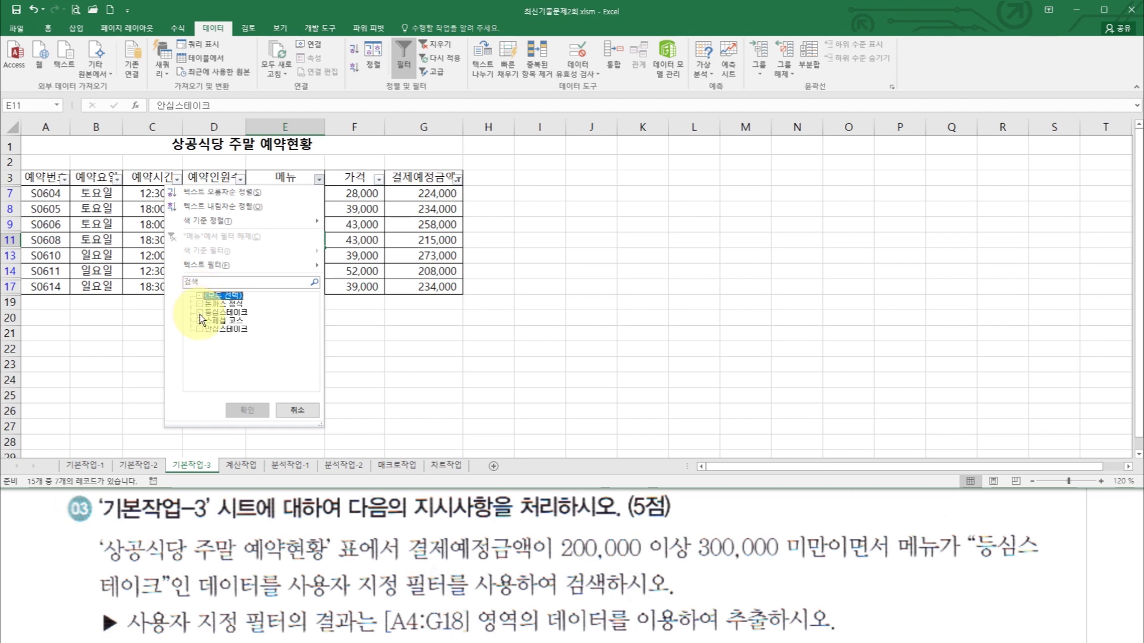
left_click(200, 312)
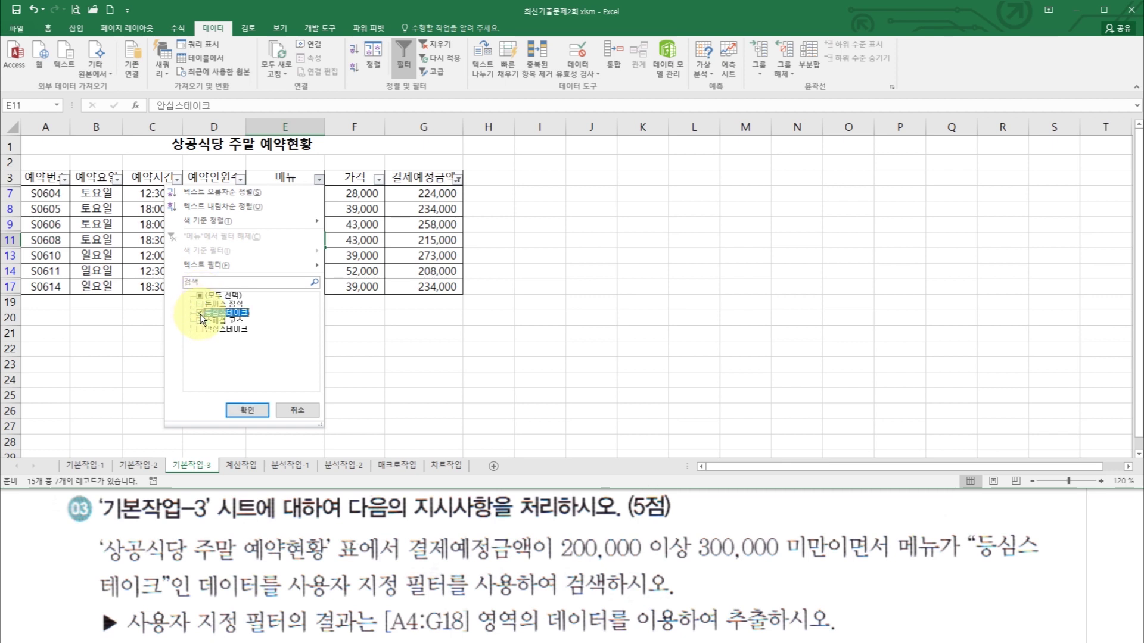
left_click(234, 409)
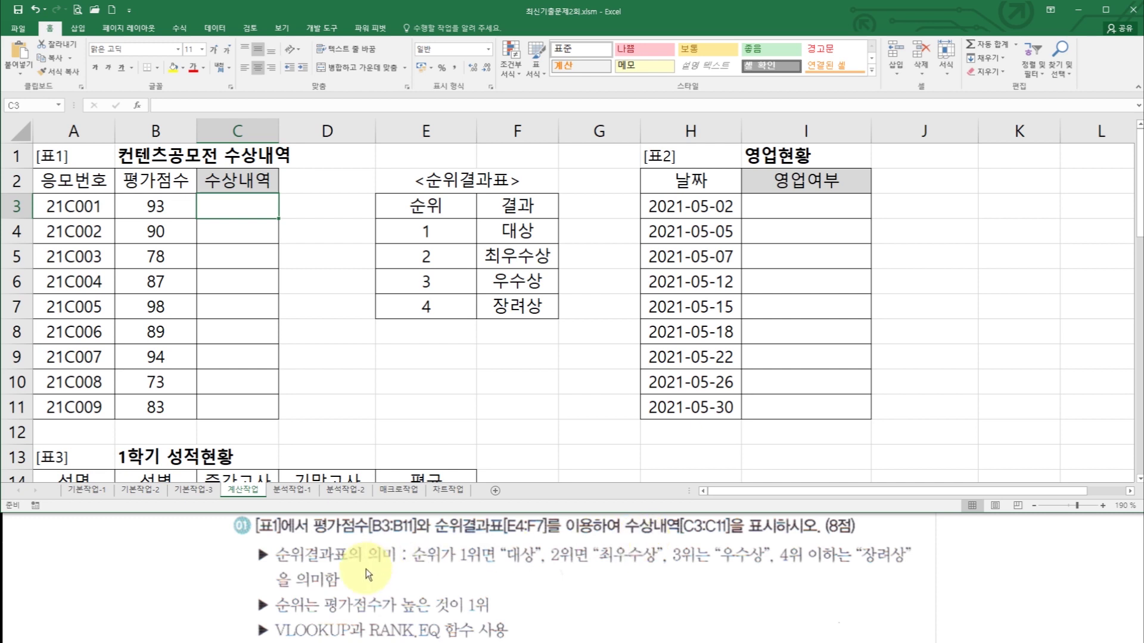
Step: On the 계산작업 sheet, start a VLOOKUP formula in C3 and open its function arguments clear of the data tables
left_click_drag(421, 209, 501, 306)
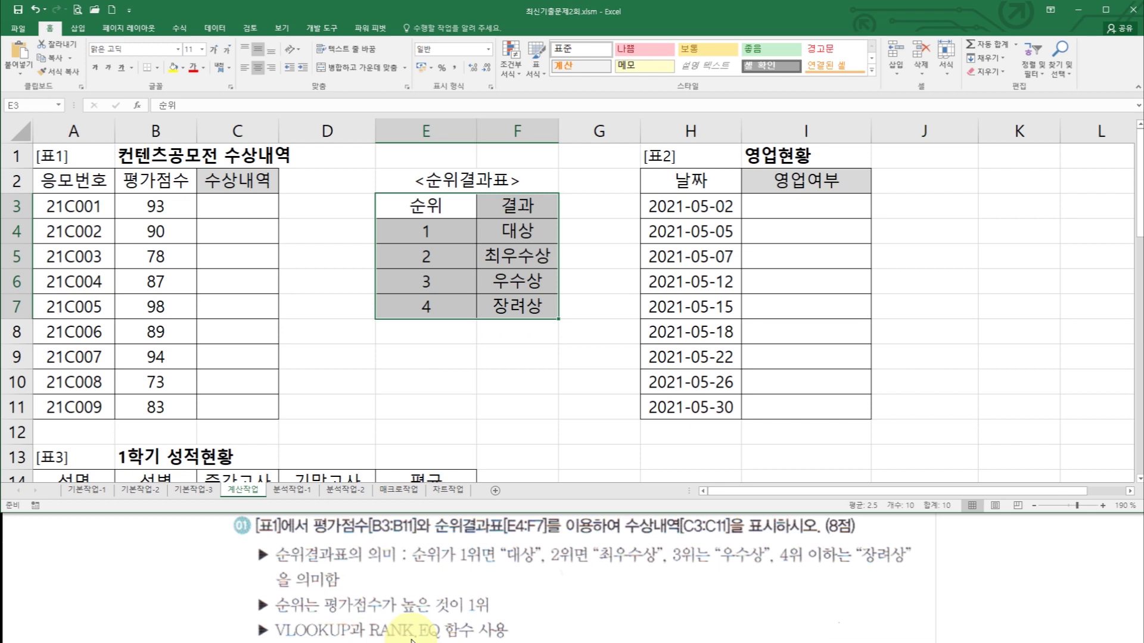
left_click(255, 210)
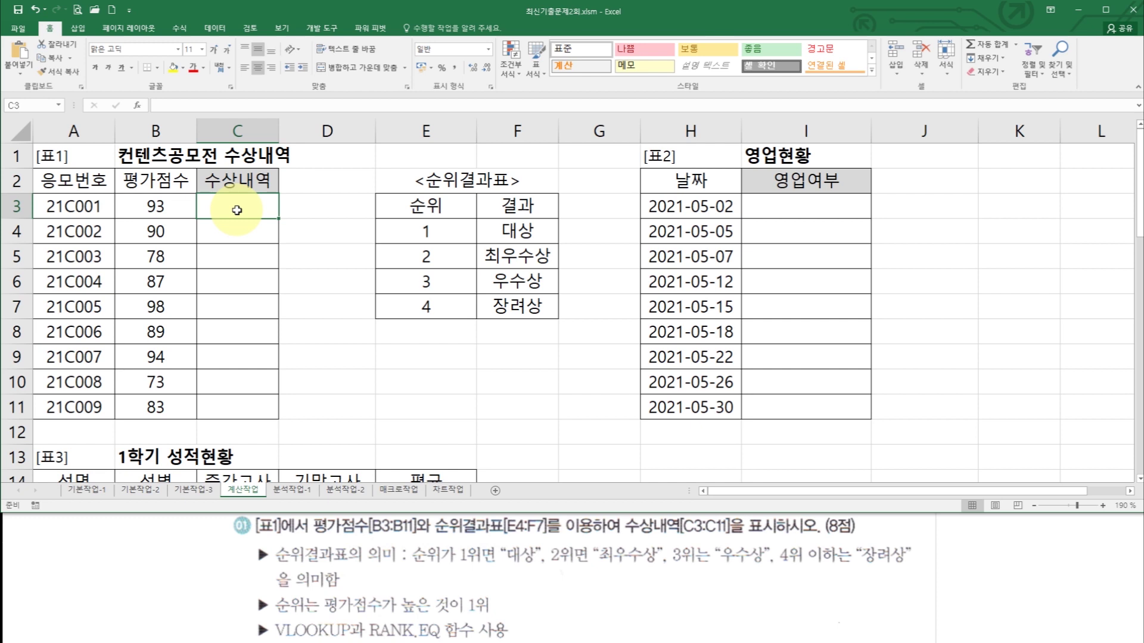
double_click(237, 209)
type("=")
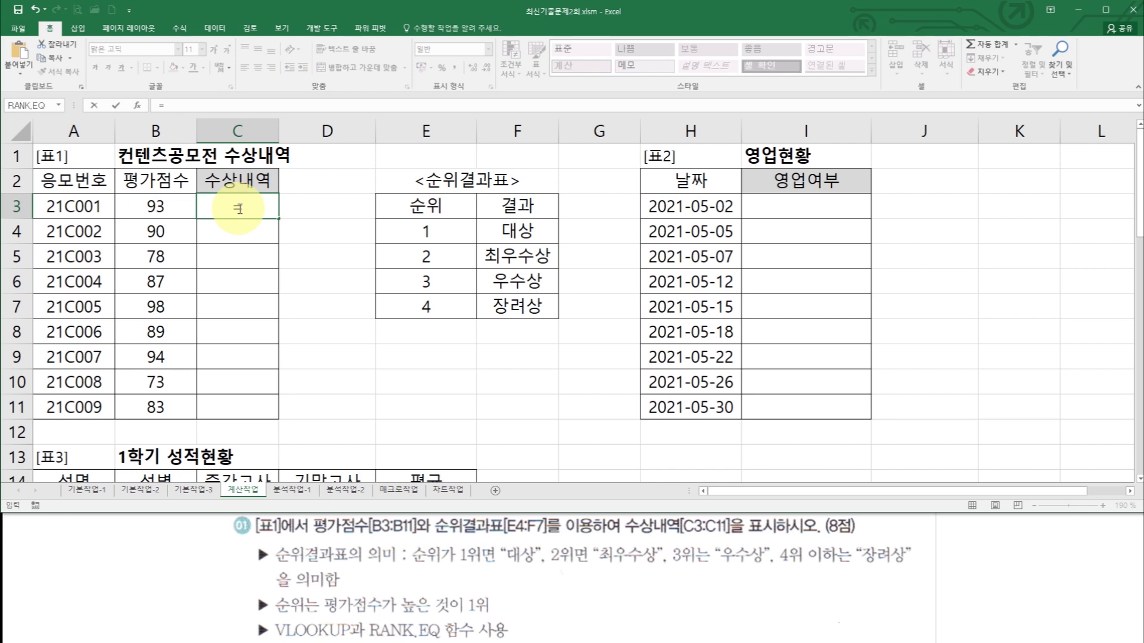
type("vl")
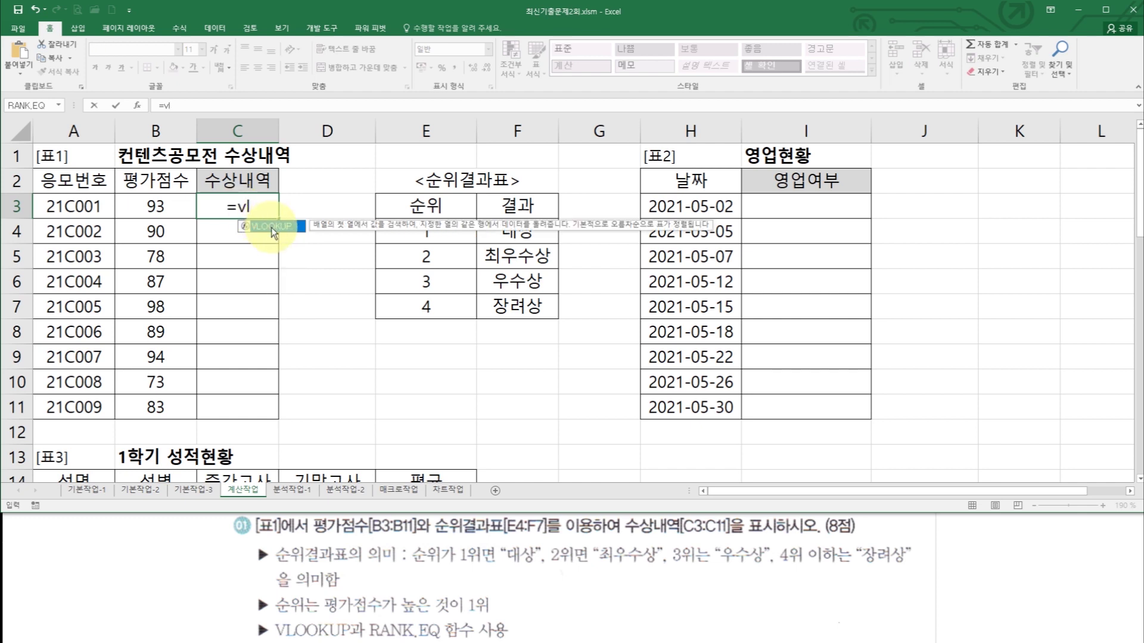
double_click(273, 227)
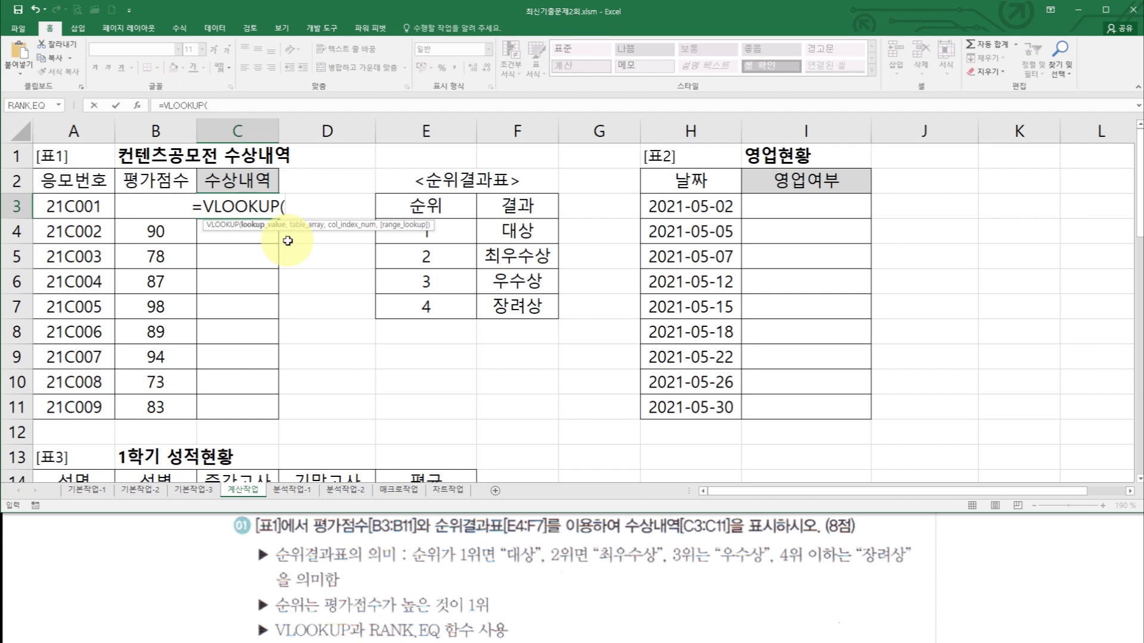
key("ctrl+a")
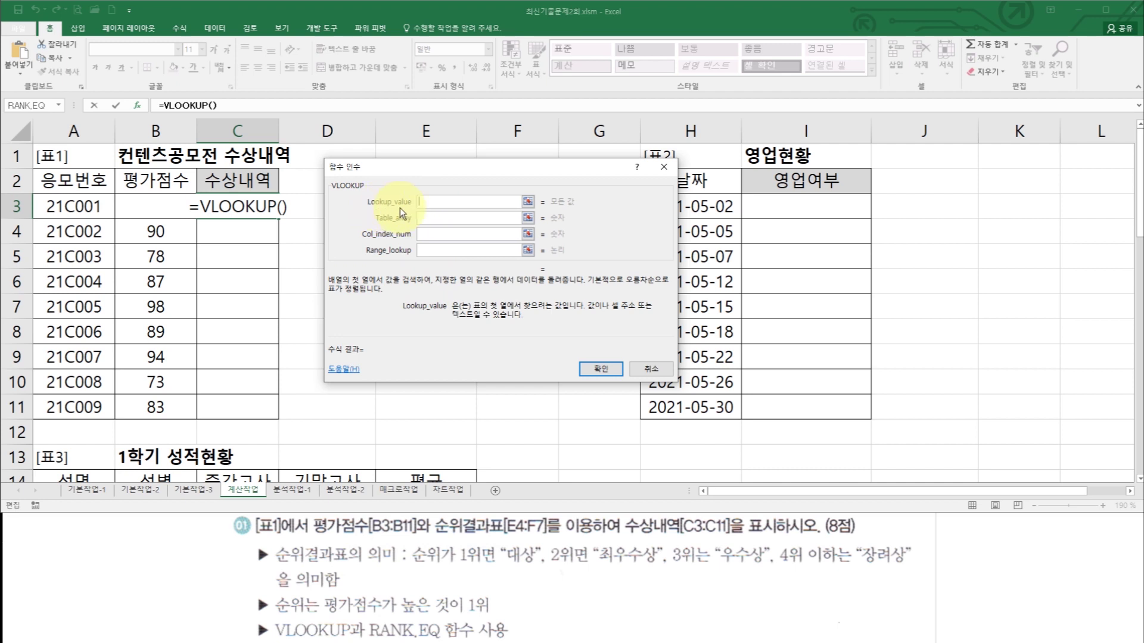
left_click_drag(408, 168, 379, 342)
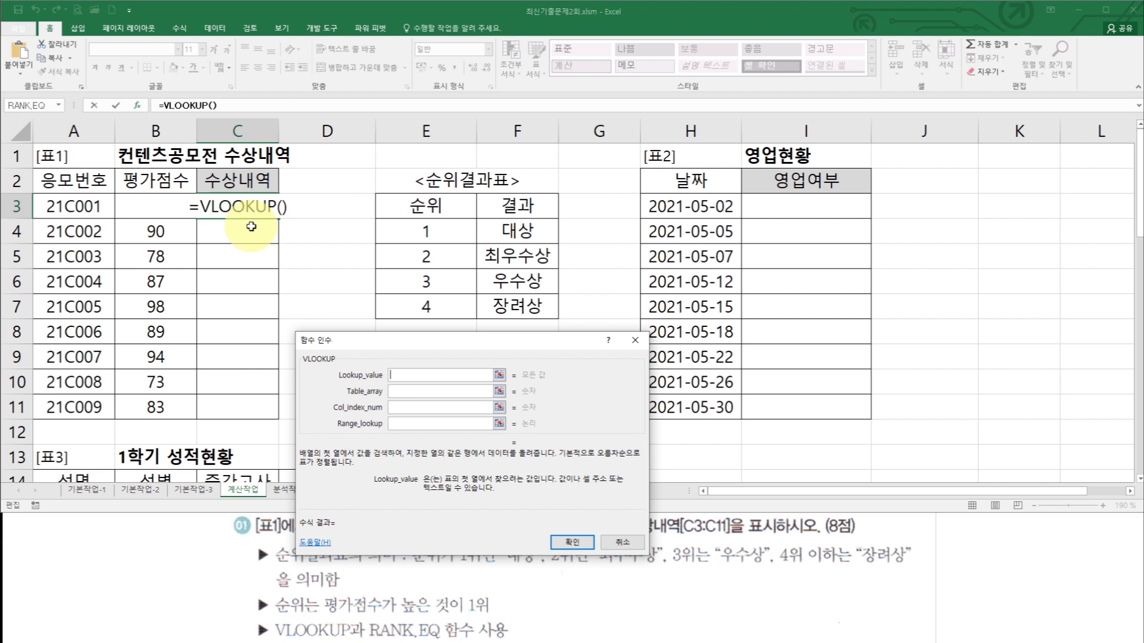
Step: Find RANK.EQ by searching functions for "rank" and nest it as the VLOOKUP's Lookup_value
left_click(414, 376)
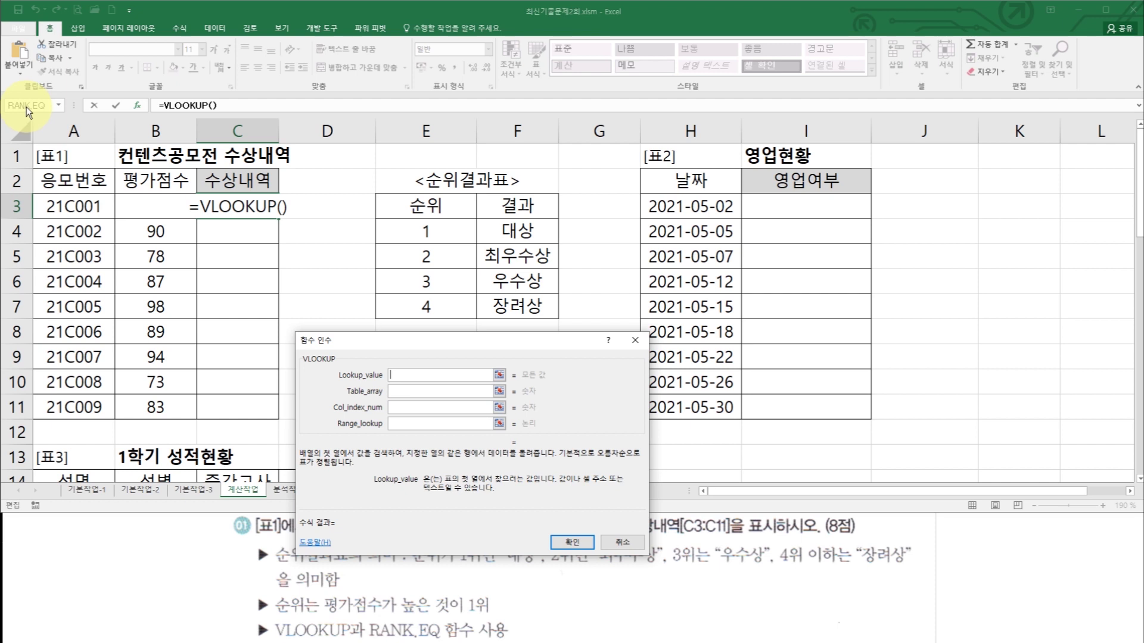
left_click(59, 105)
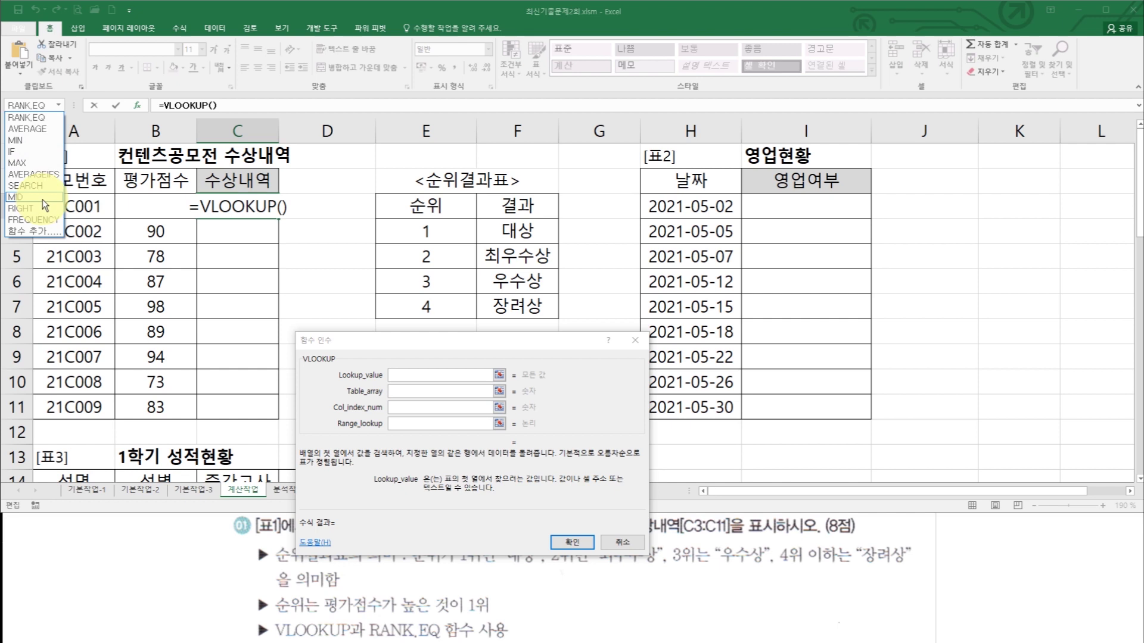
left_click(41, 231)
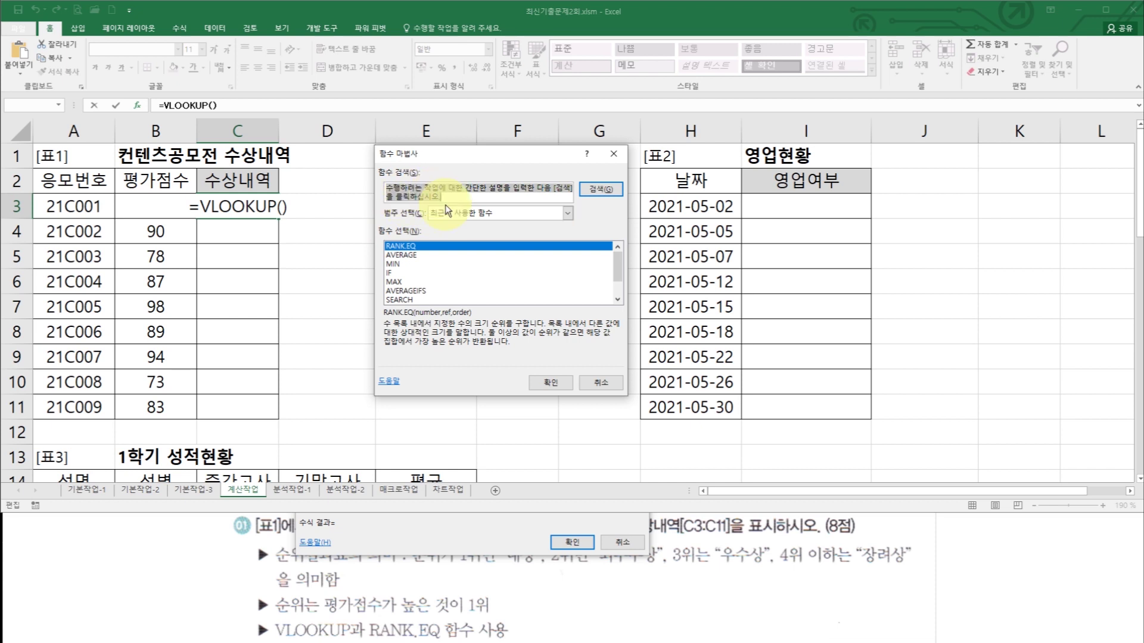
type("rank")
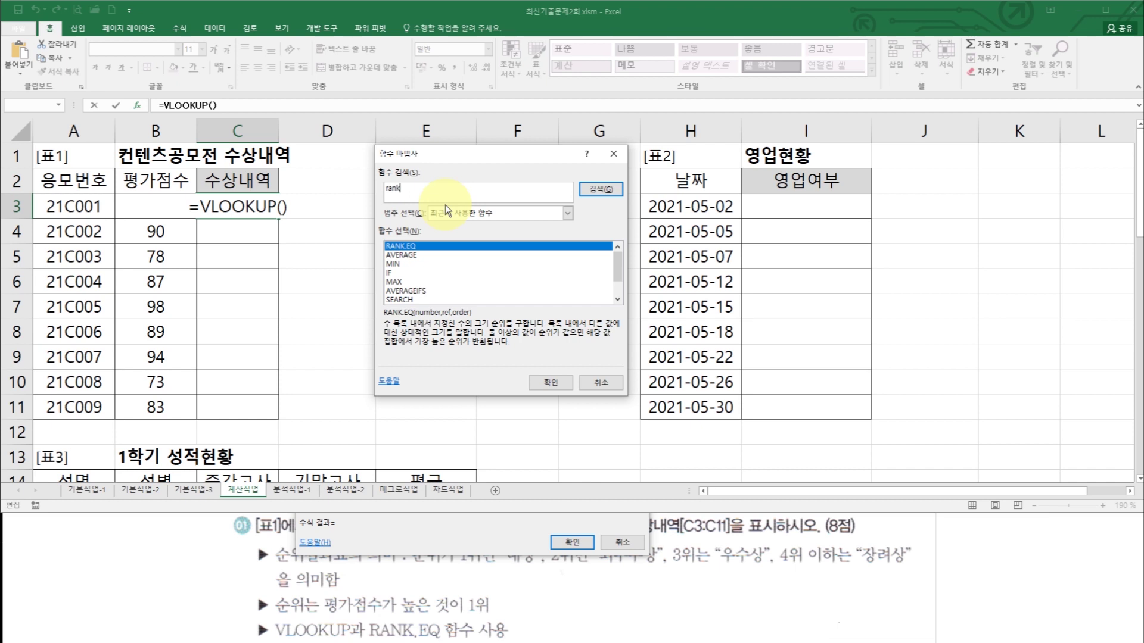
key("Return")
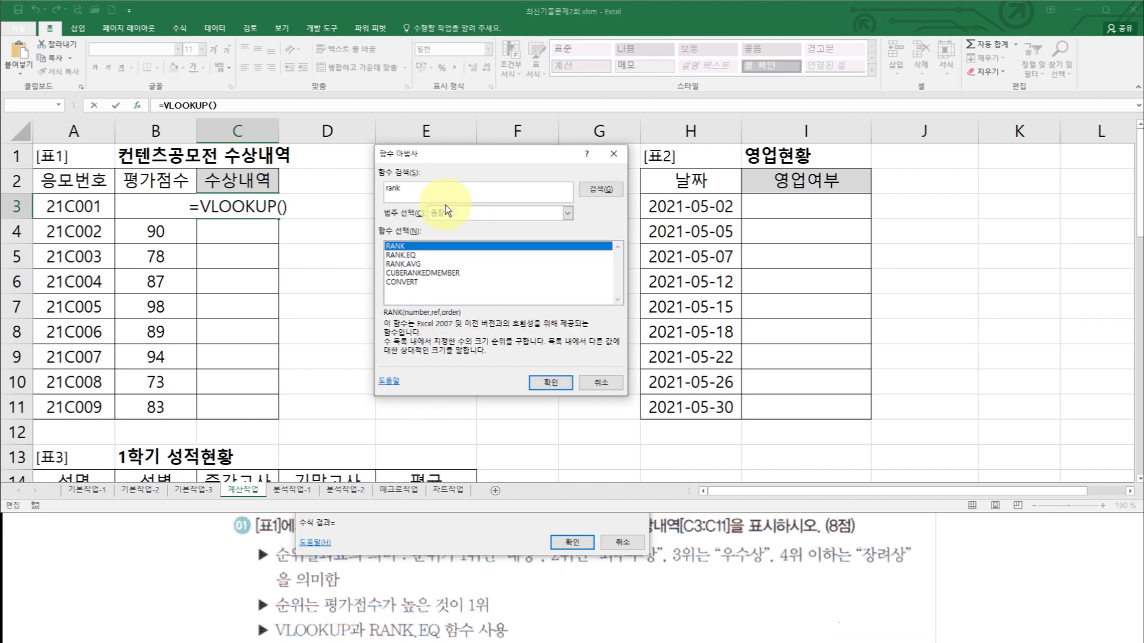
left_click(415, 254)
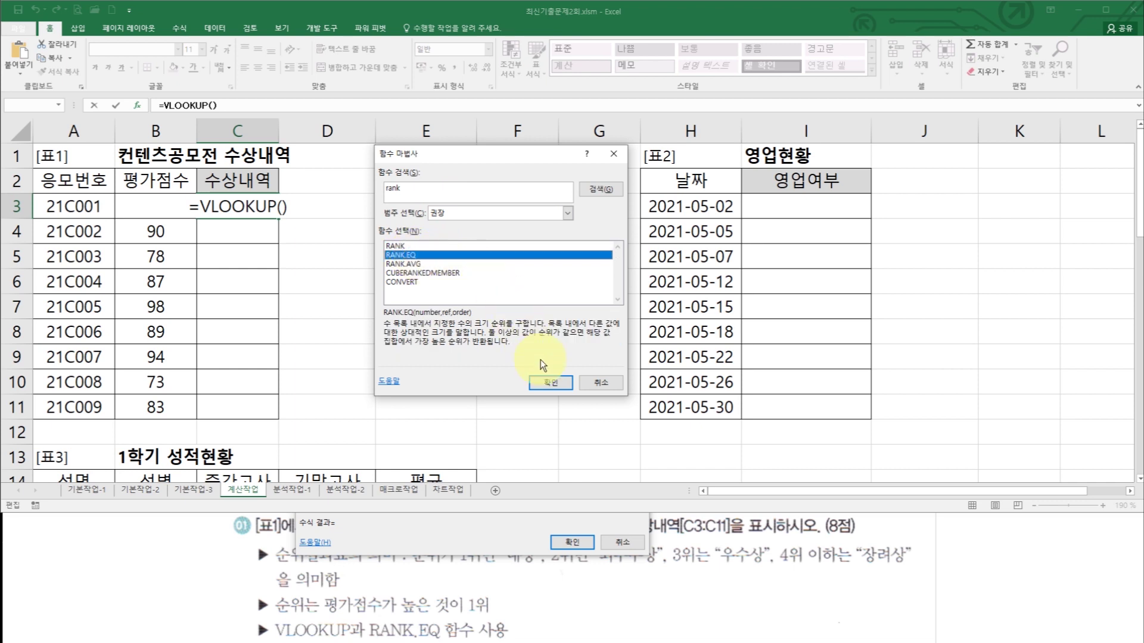
left_click(545, 381)
Step: Set RANK.EQ's Number to B3 and Ref to the absolute range $B$3:$B$11, leave Order empty, and return to the VLOOKUP arguments
left_click(410, 374)
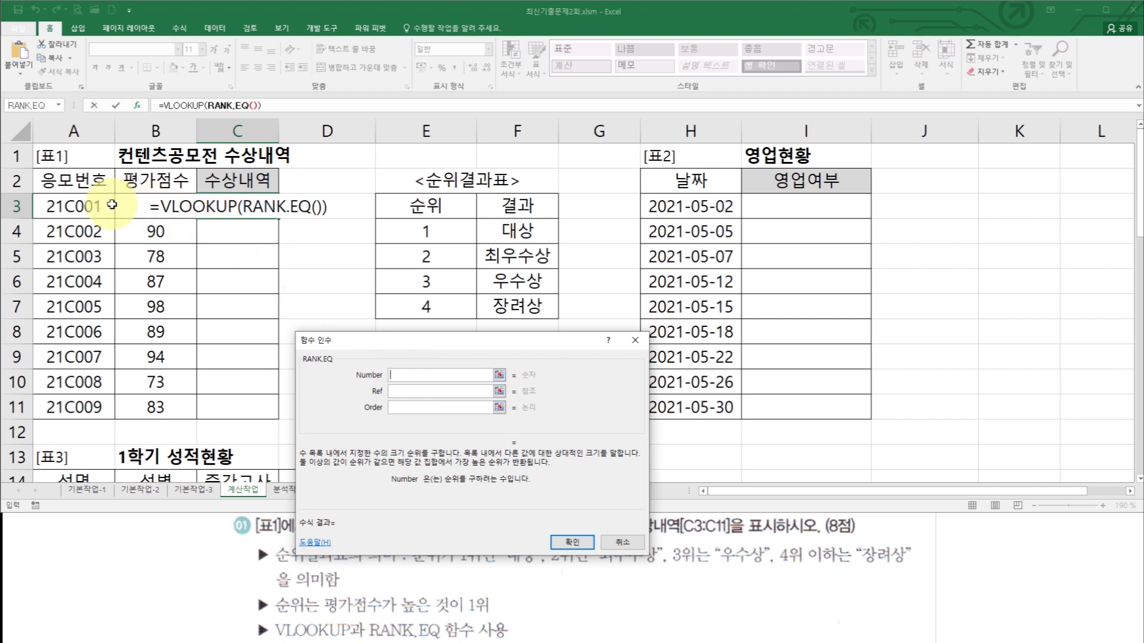
left_click(134, 209)
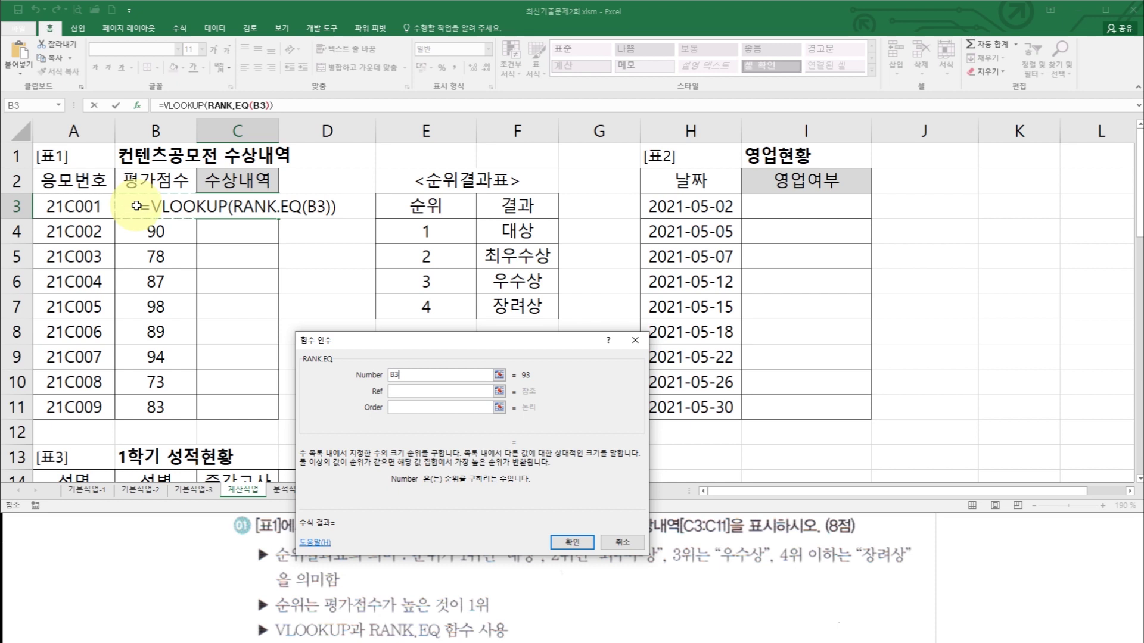
left_click(412, 391)
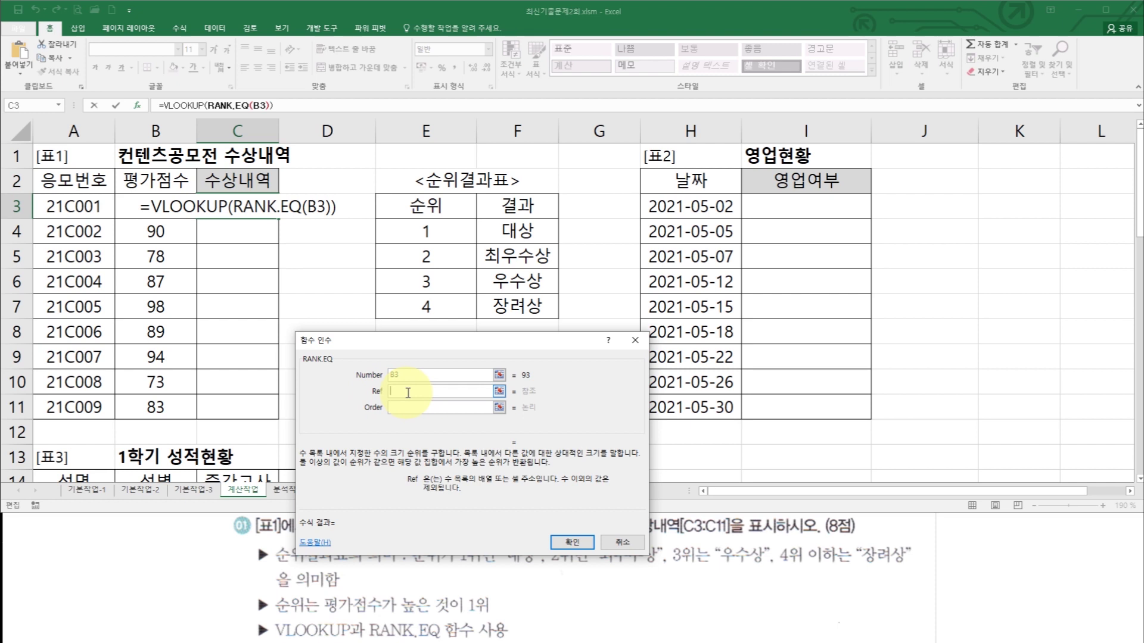
left_click_drag(159, 205, 157, 407)
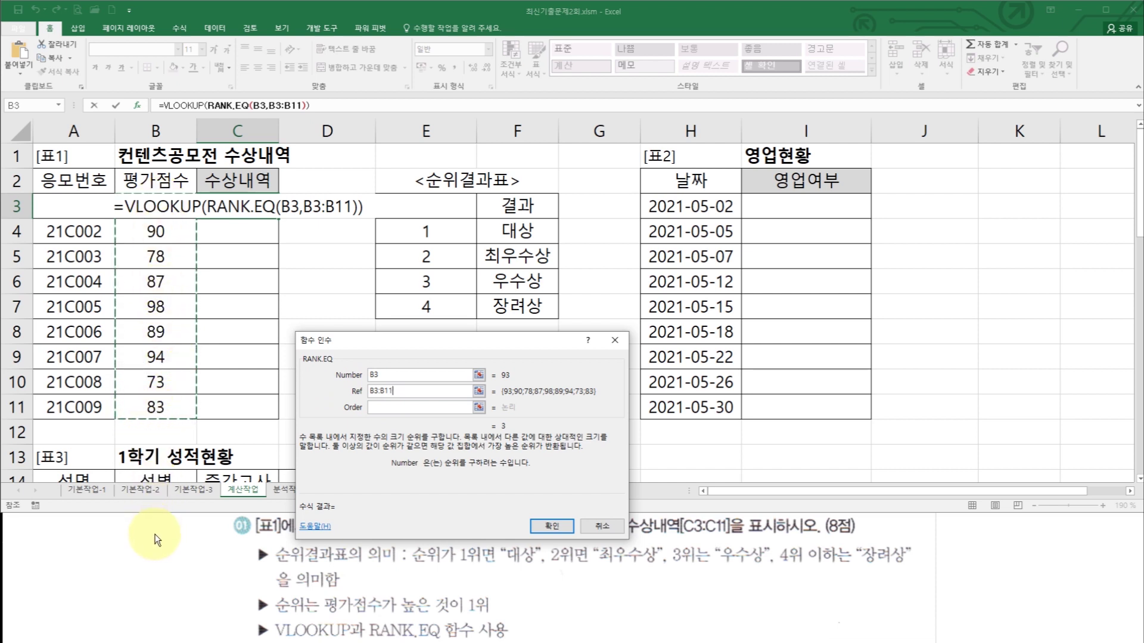
double_click(411, 392)
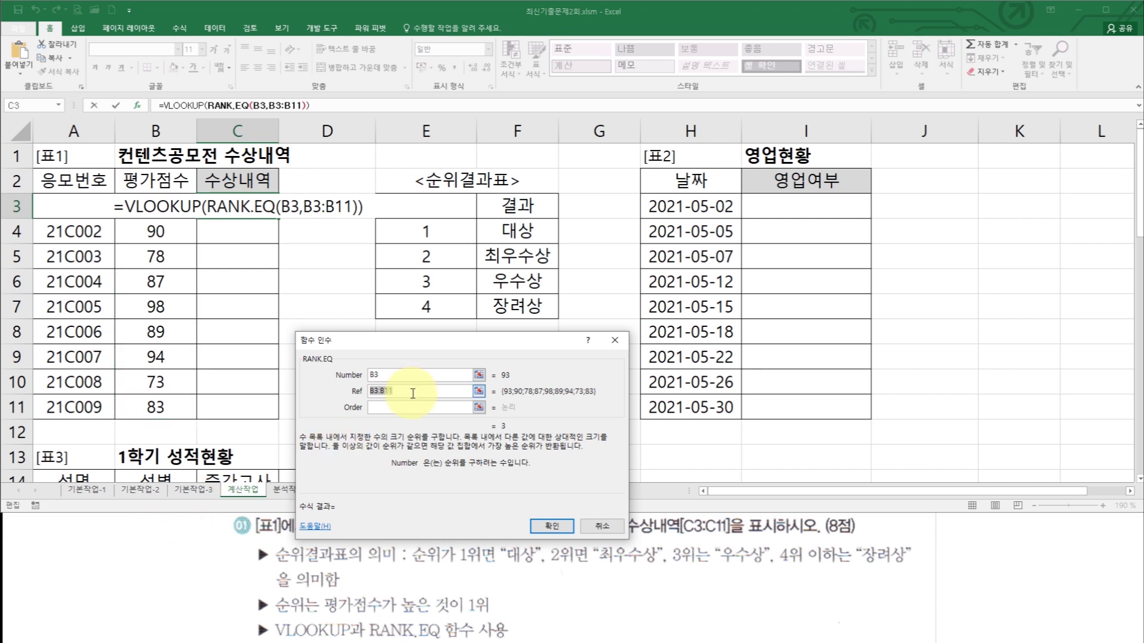
key("F4")
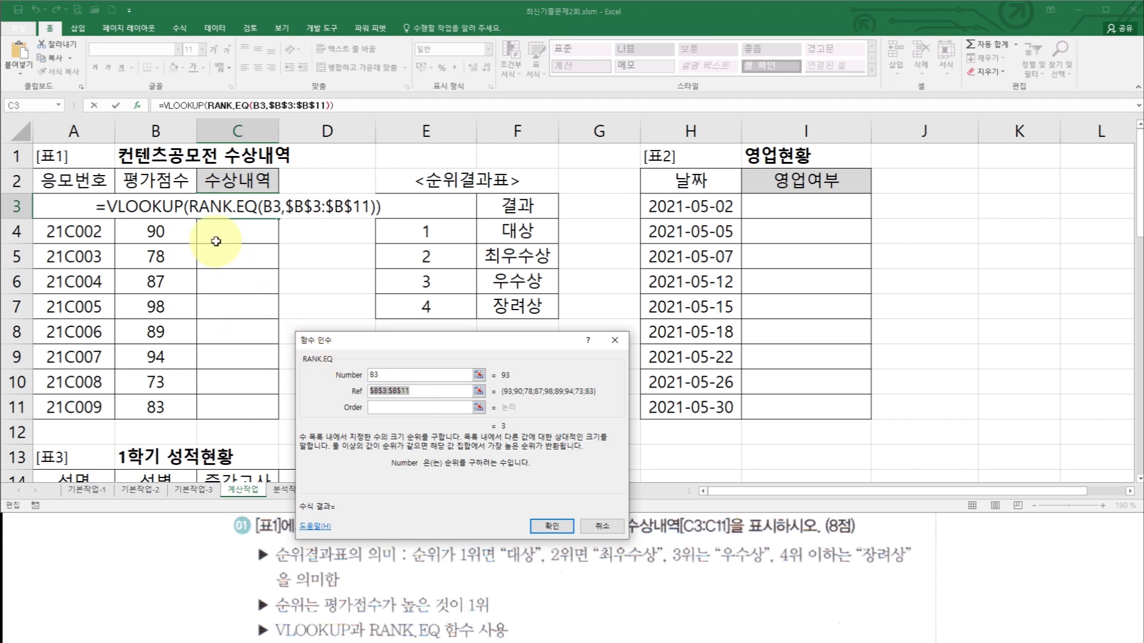
left_click_drag(157, 206, 163, 408)
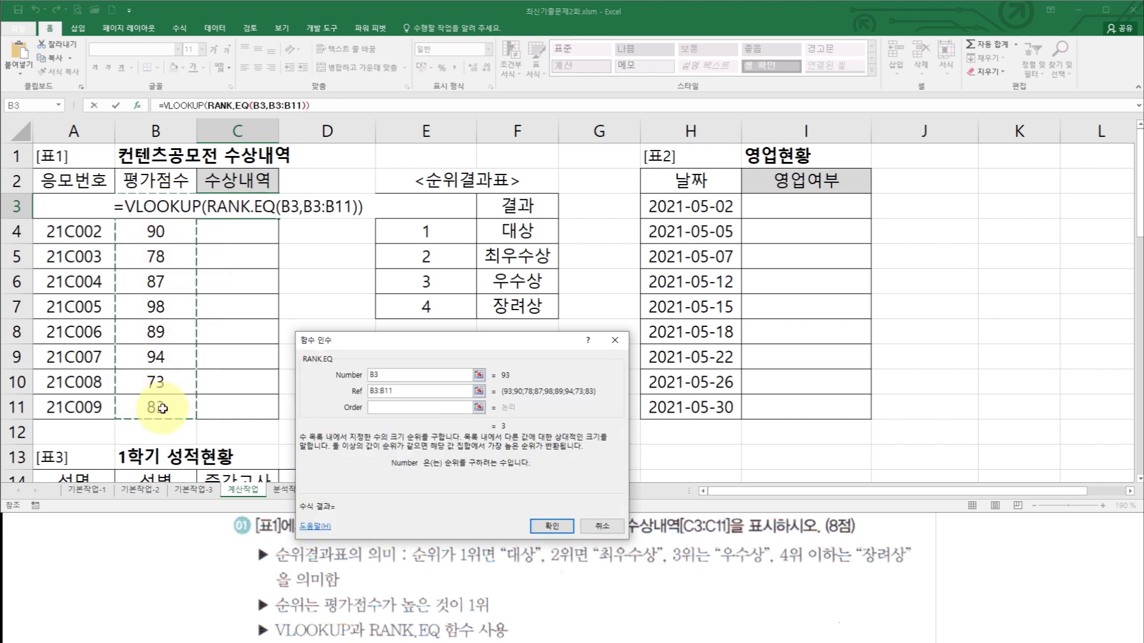
key("F4")
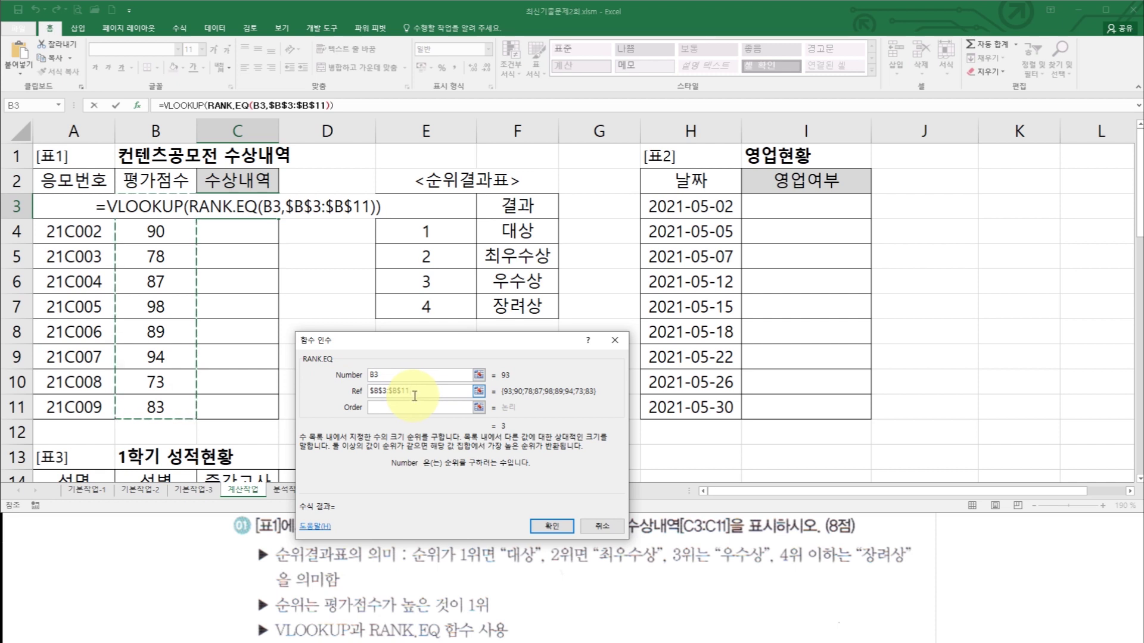
left_click(393, 411)
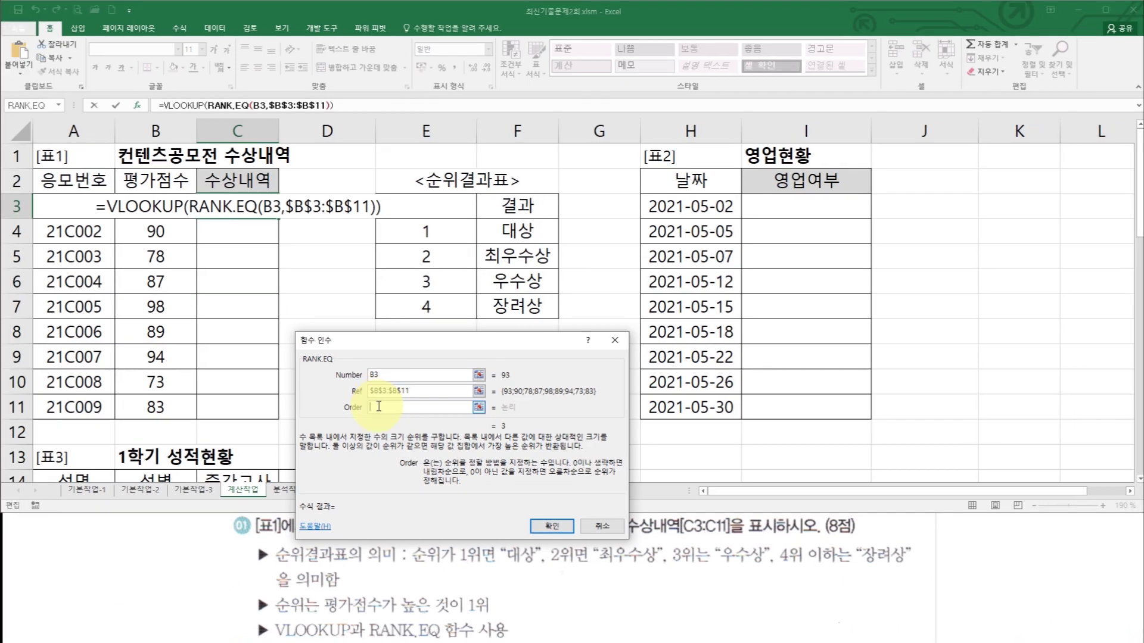
left_click(183, 105)
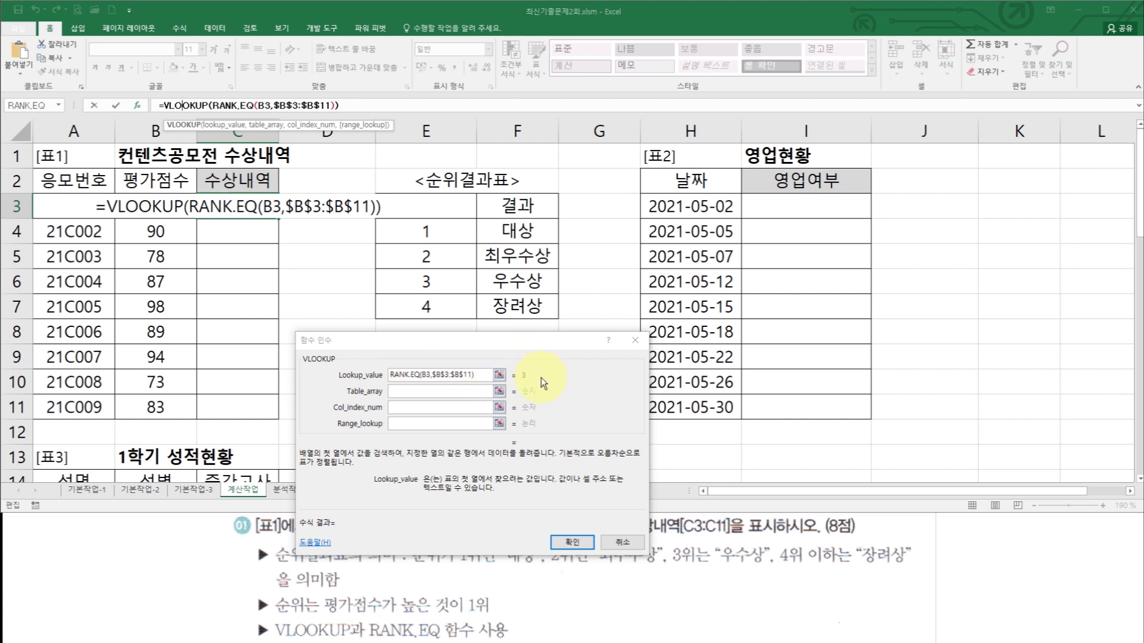
Step: Set the VLOOKUP's Table_array to the absolute range $E$3:$F$7 and its Col_index_num to 2
left_click(411, 394)
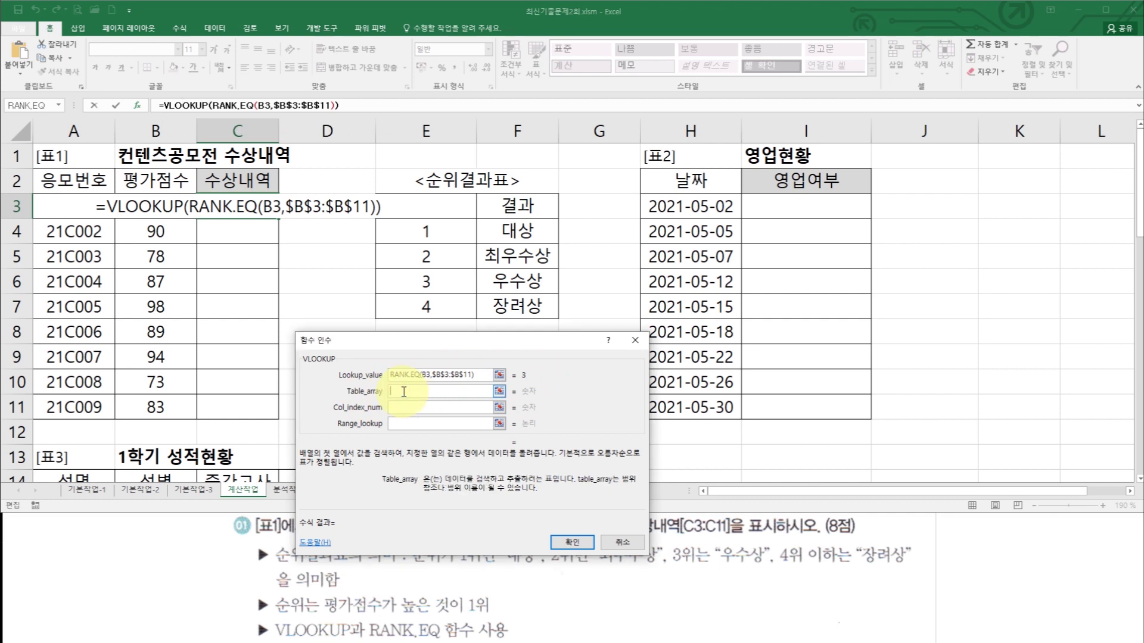
left_click_drag(416, 209, 498, 315)
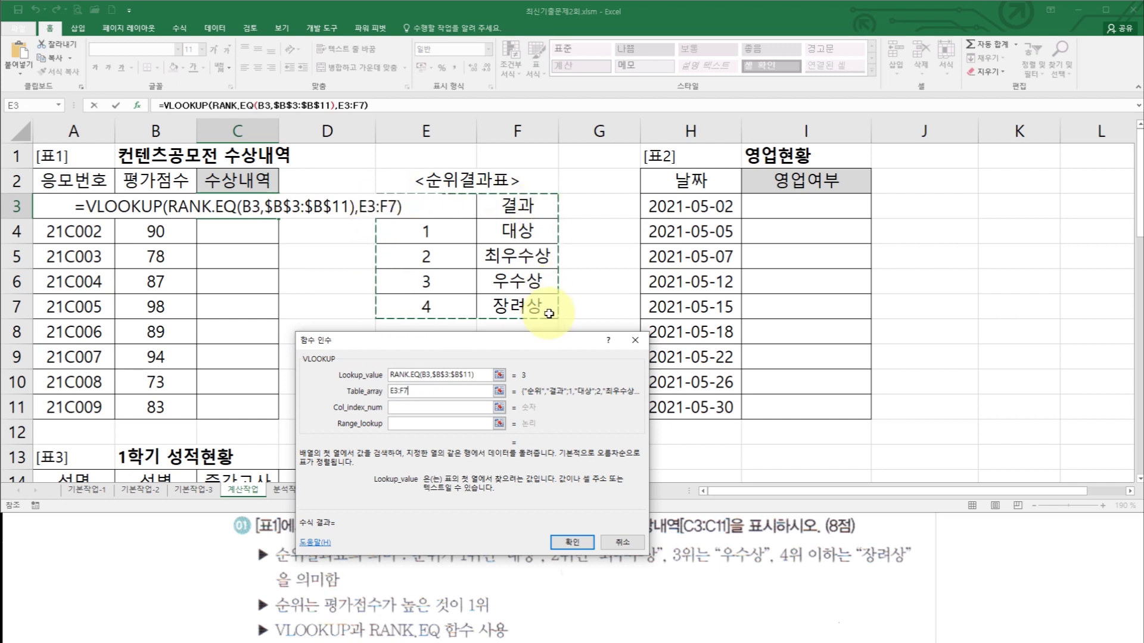
key("F4")
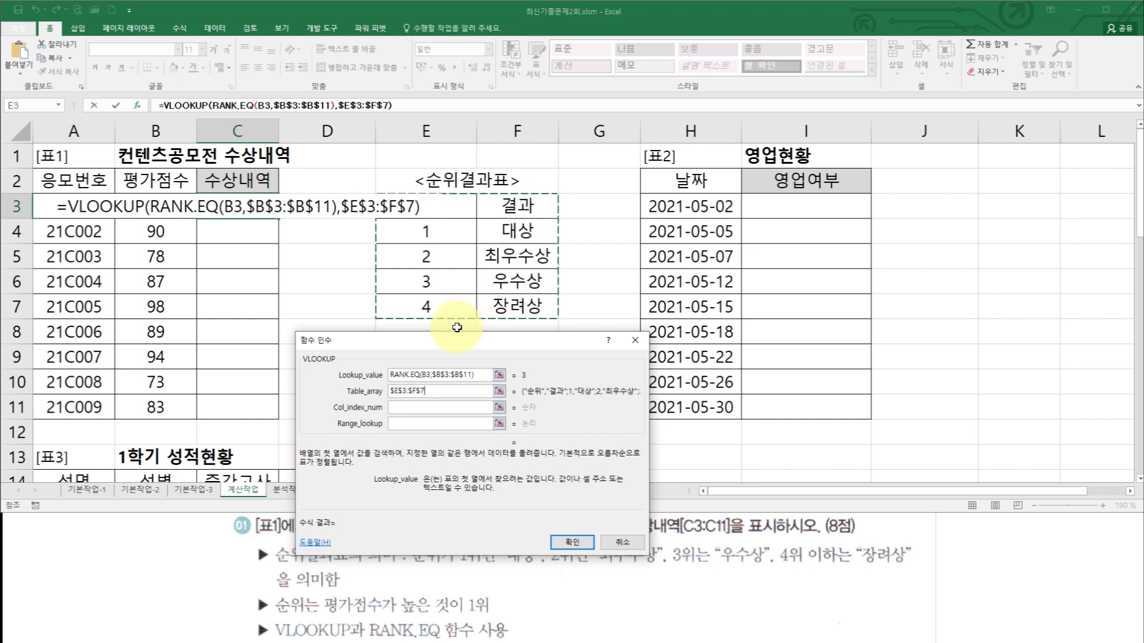
left_click(412, 409)
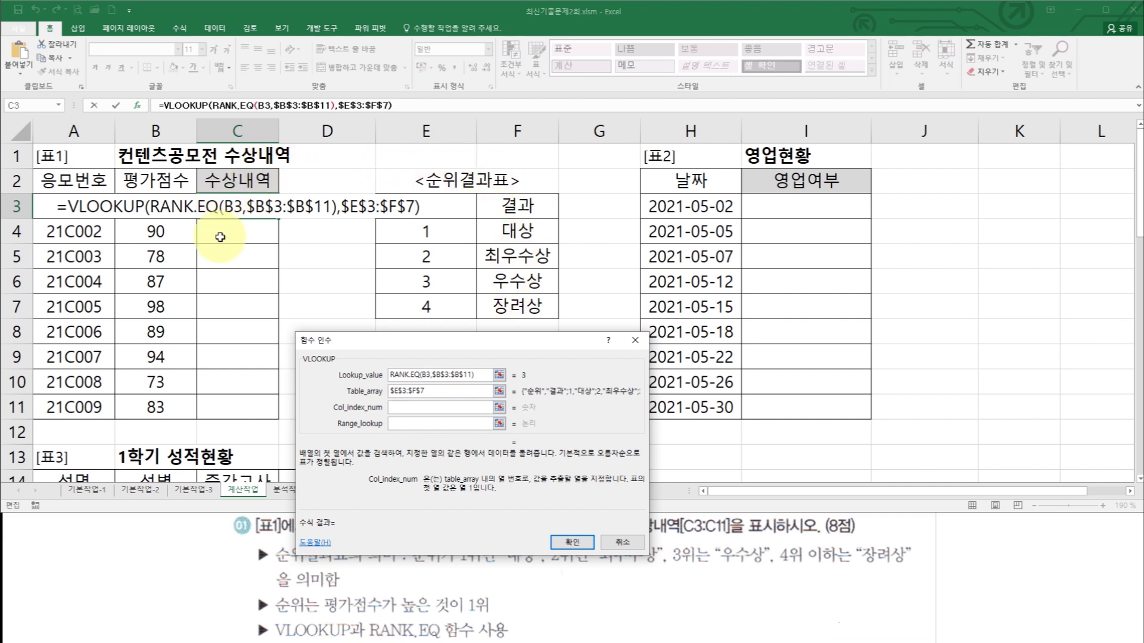
type("2")
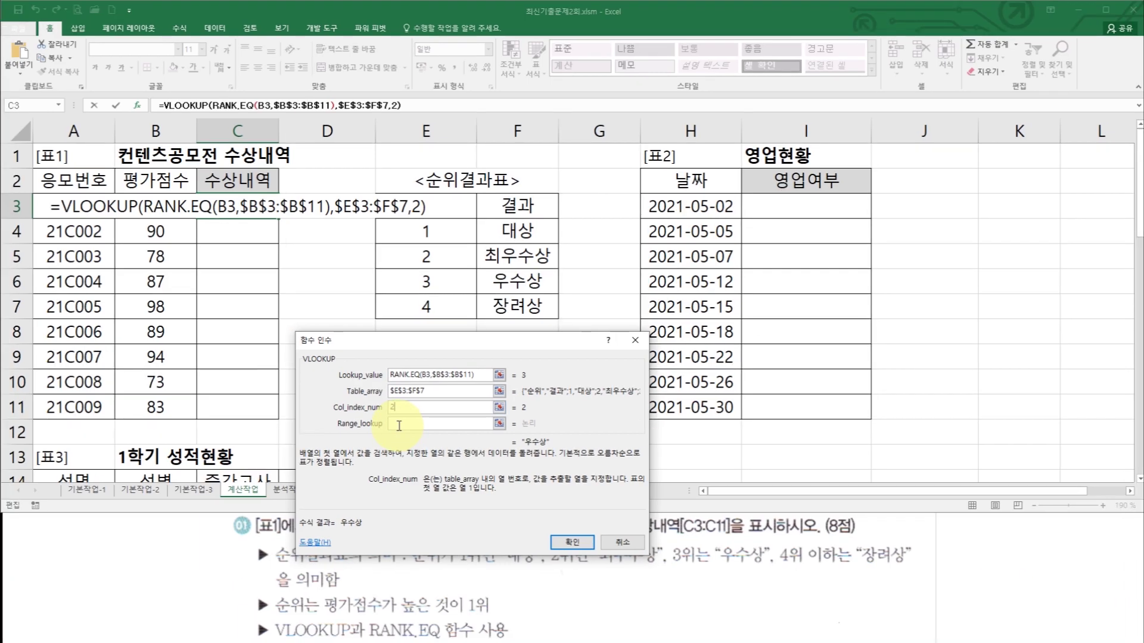
left_click(377, 399)
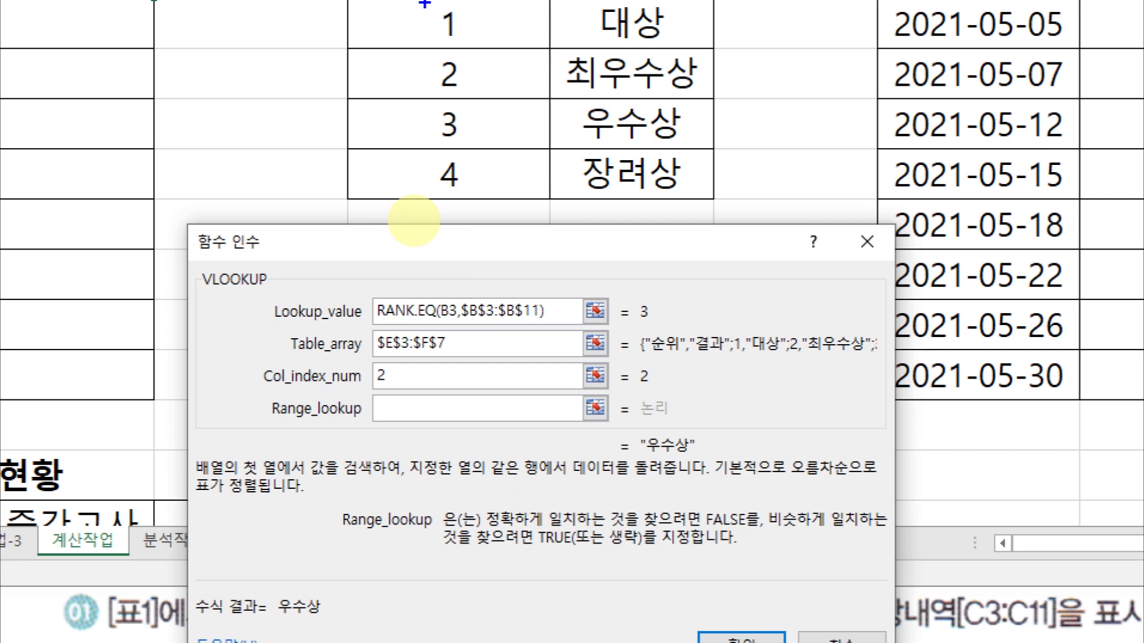
left_click_drag(413, 220, 441, 324)
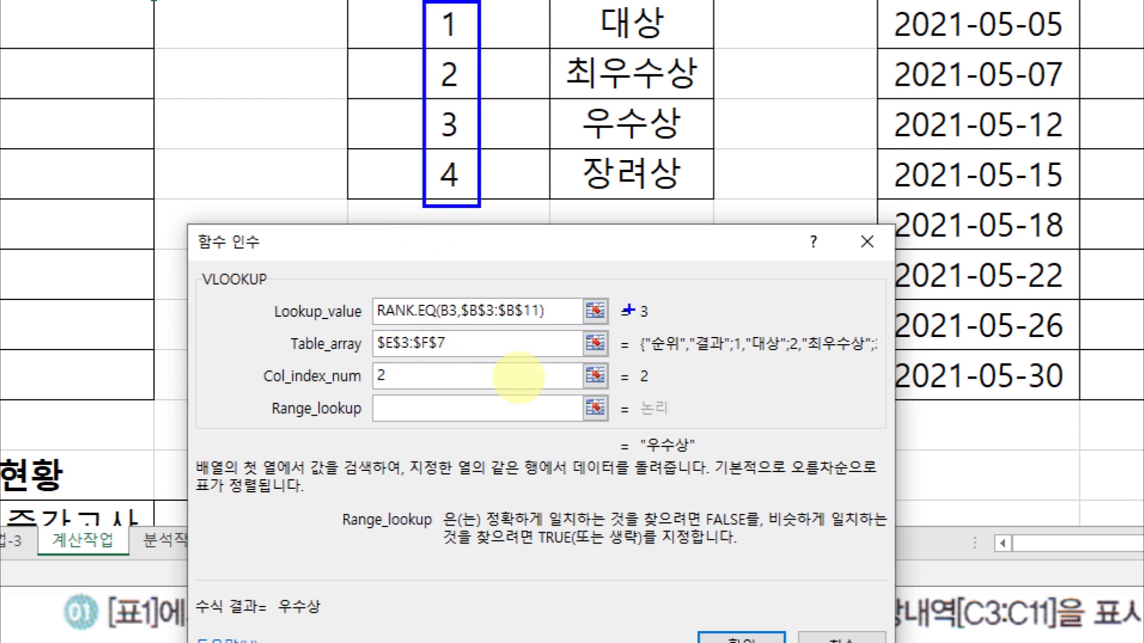
mouse_move(370, 301)
left_mouse_down()
mouse_move(404, 322)
mouse_move(615, 327)
left_mouse_up()
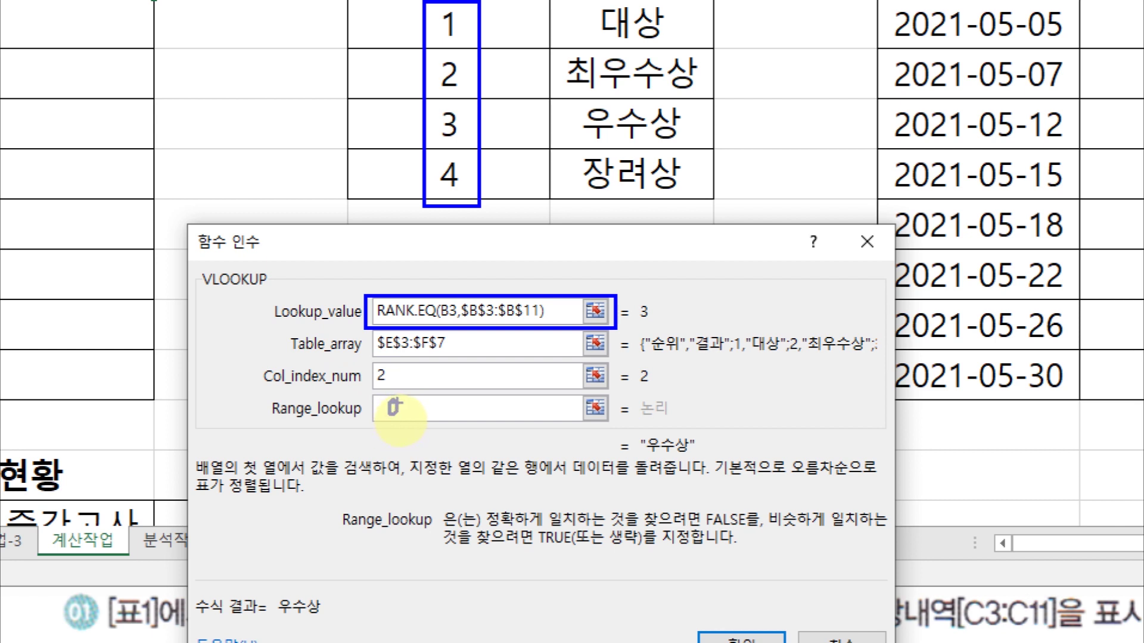
left_click_drag(407, 424, 411, 427)
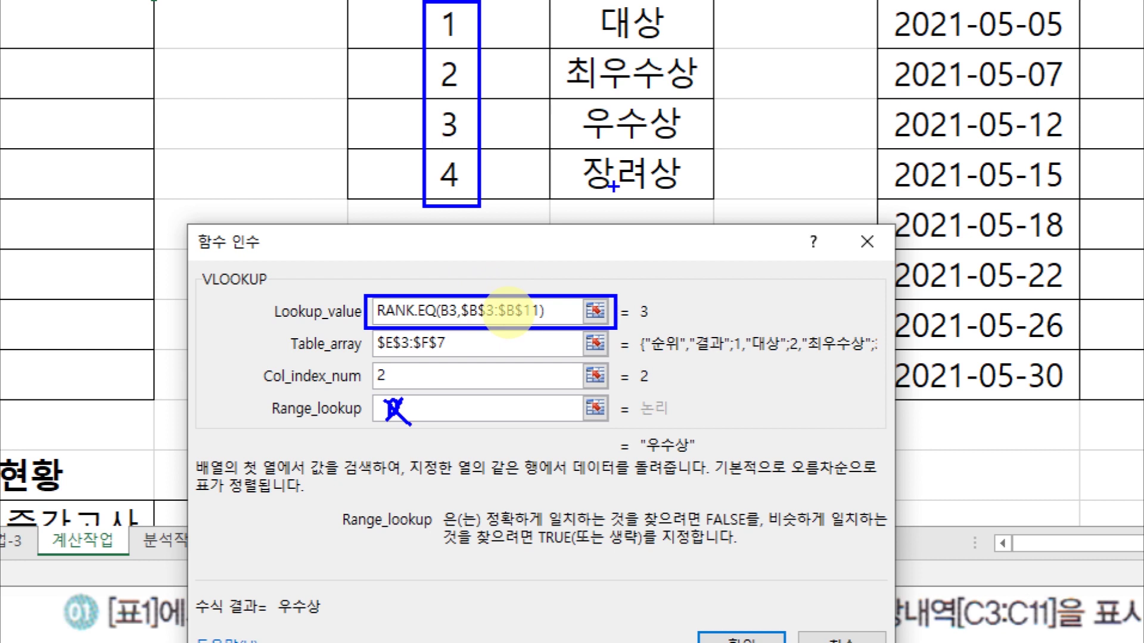
mouse_move(471, 208)
left_mouse_down()
mouse_move(468, 239)
mouse_move(492, 222)
mouse_move(479, 263)
mouse_move(491, 281)
left_mouse_up()
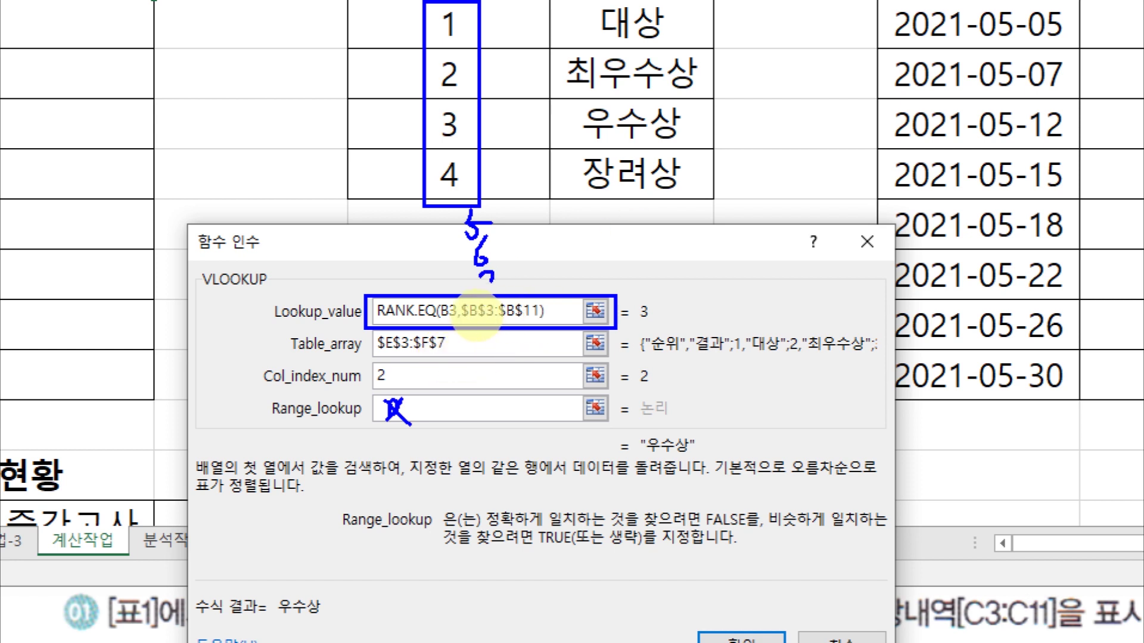
mouse_move(393, 149)
left_mouse_down()
mouse_move(630, 222)
mouse_move(751, 235)
mouse_move(753, 277)
left_mouse_up()
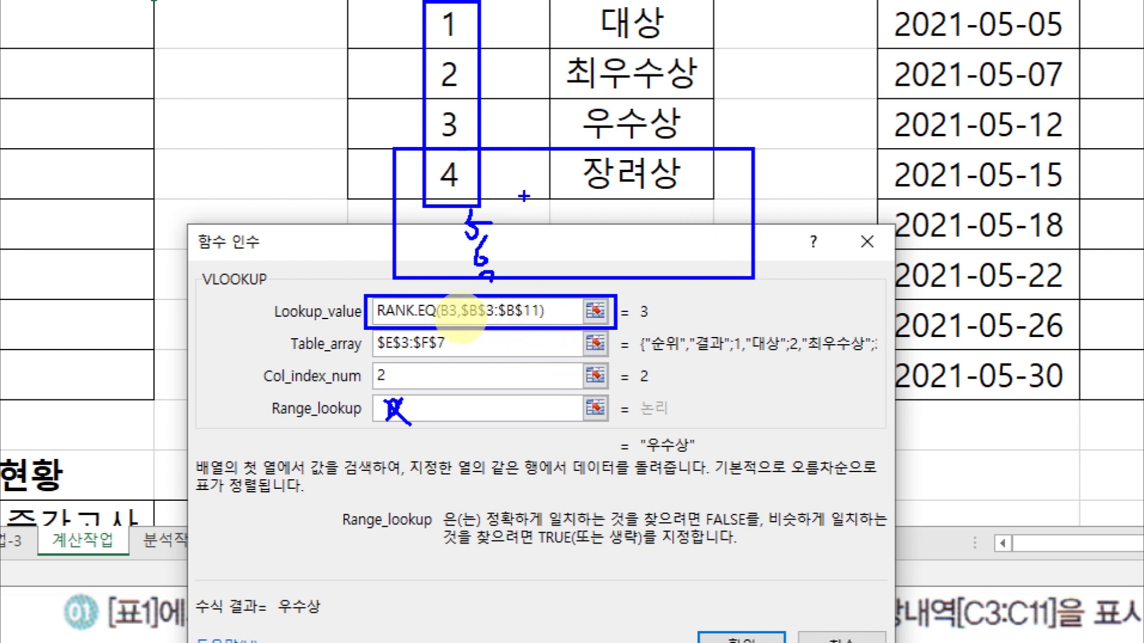
left_click_drag(492, 188, 519, 271)
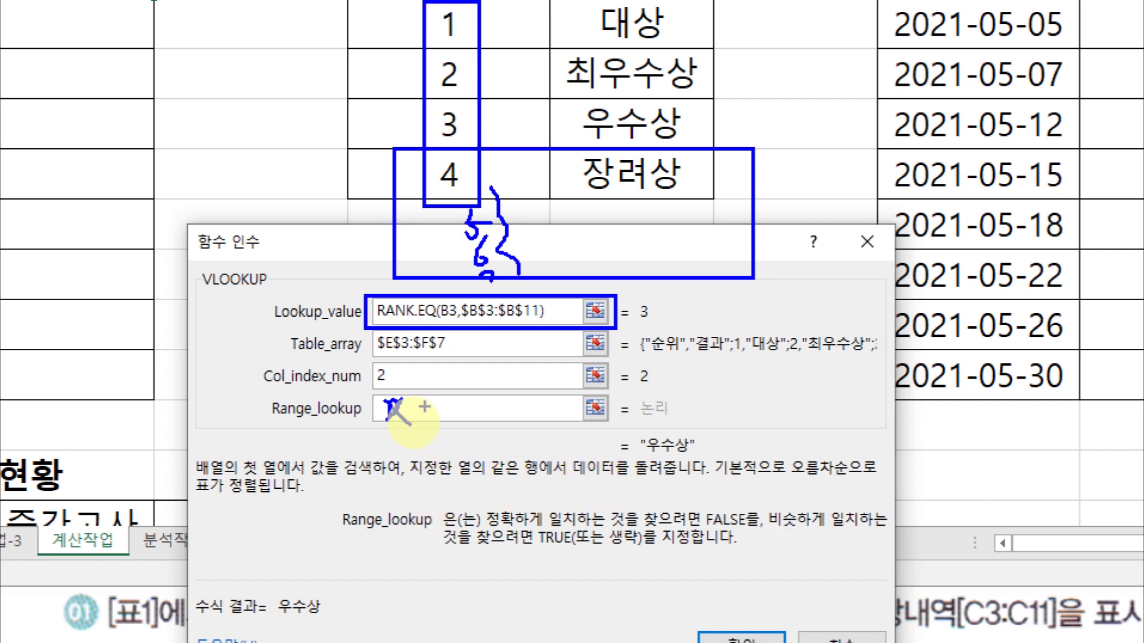
left_click_drag(386, 400, 411, 425)
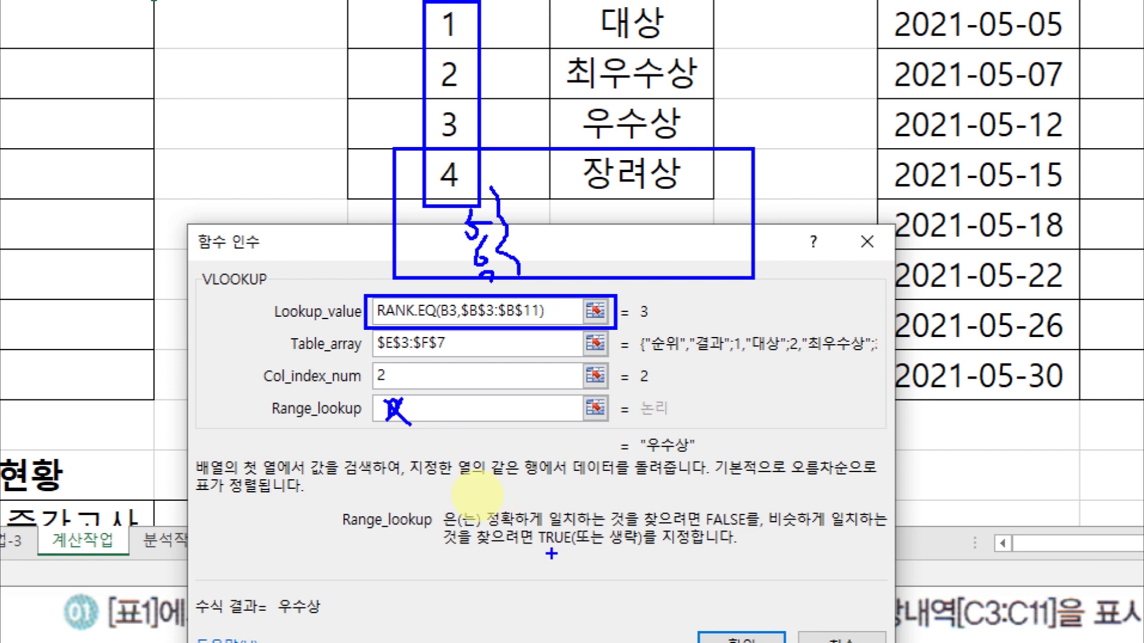
key("Escape")
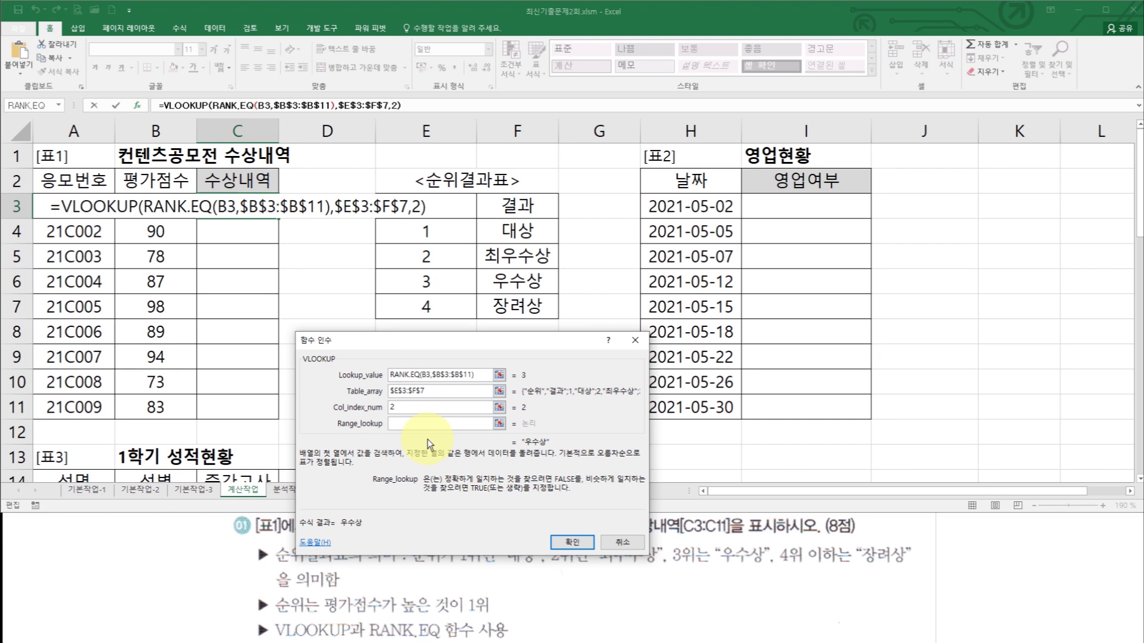
Step: Leave the VLOOKUP's Range_lookup empty, complete the formula in C3, and fill it down through C11
left_click(566, 543)
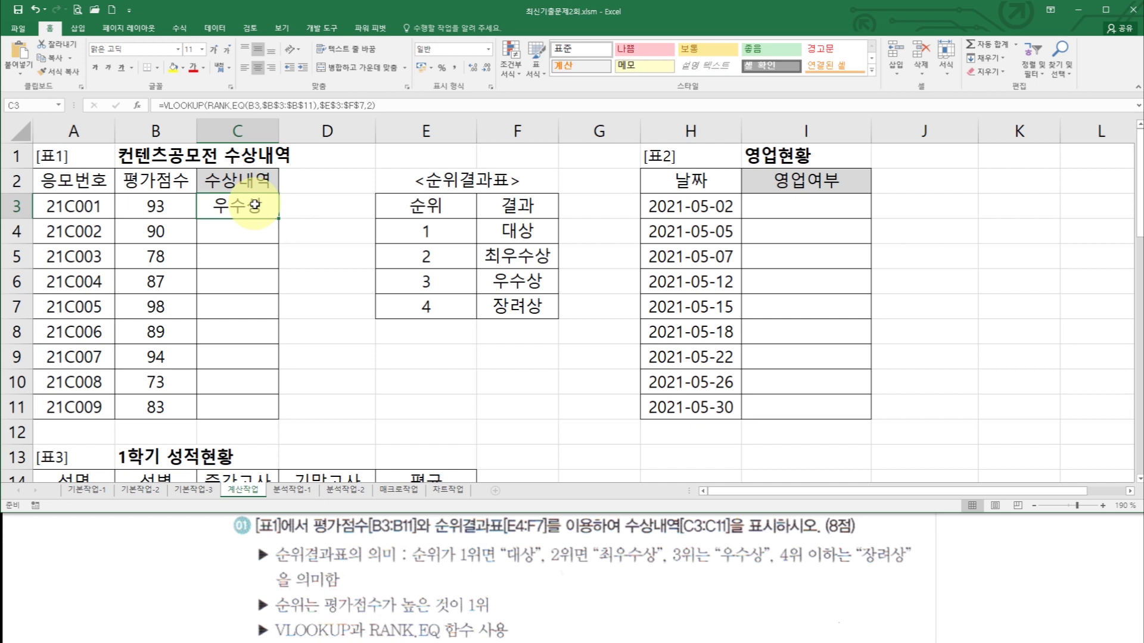
left_click_drag(280, 219, 280, 423)
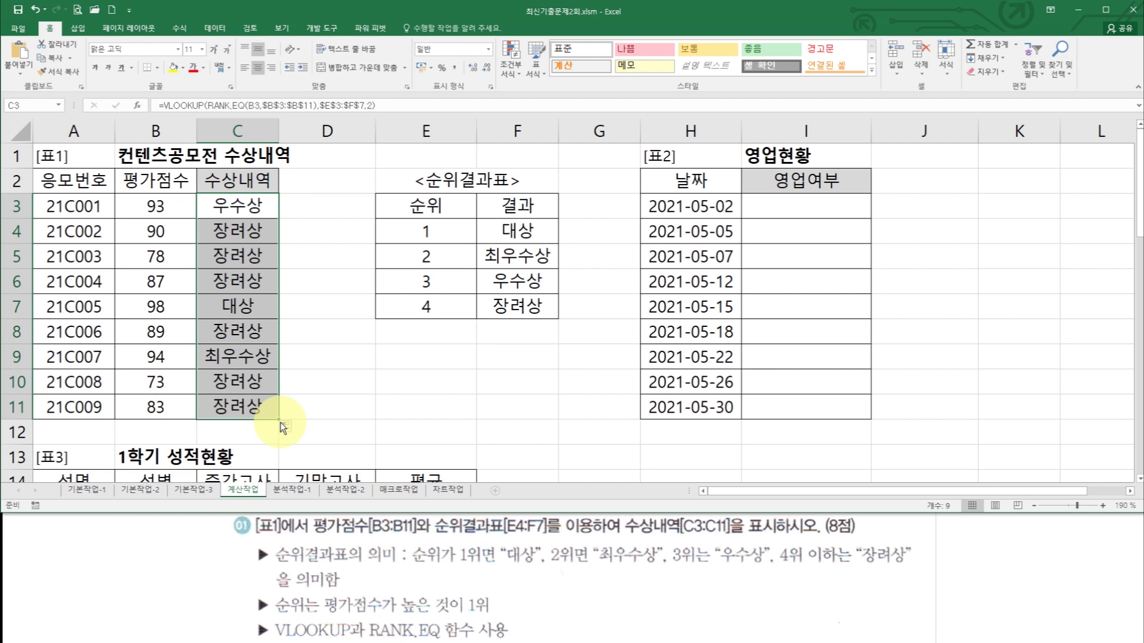
left_click(256, 280)
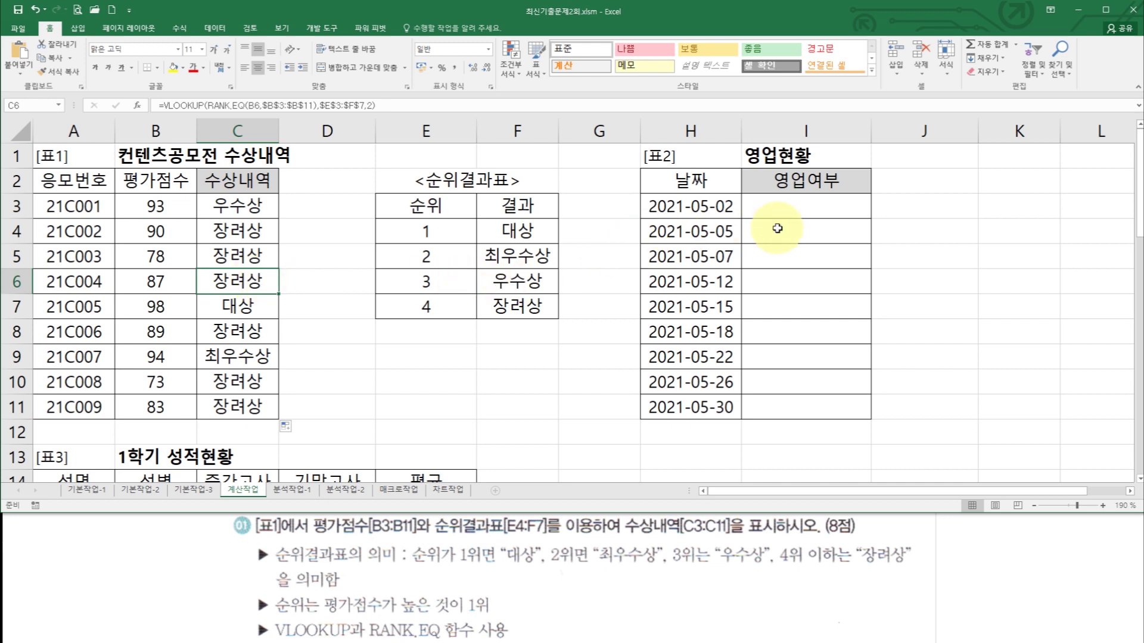
Step: Switch to the exam image in Photos and bring up question 02 about 표2
left_click(792, 209)
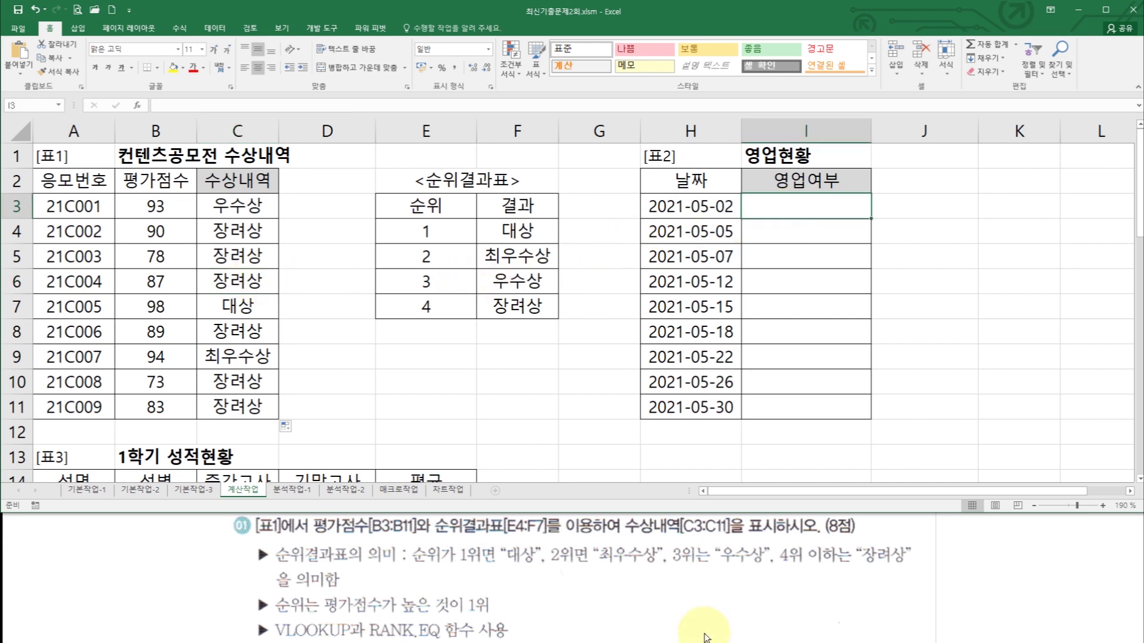
left_click(709, 597)
scroll(708, 597, "down", 3)
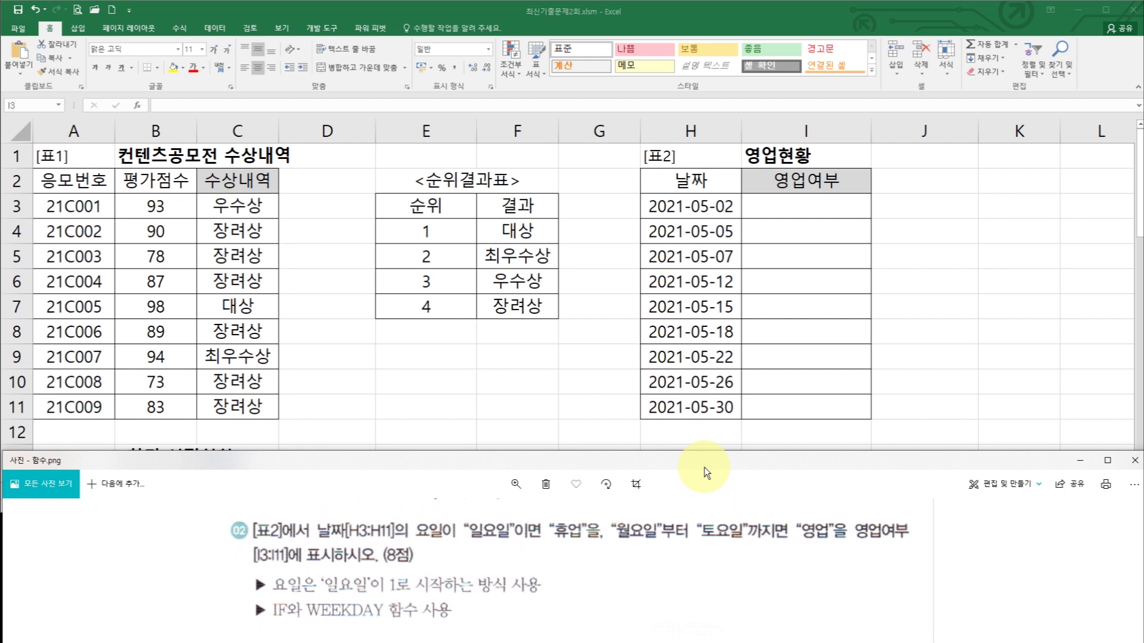
Step: Back in Excel, start an IF formula in I3 under 영업여부 and open its function arguments clear of the question text
left_click(773, 204)
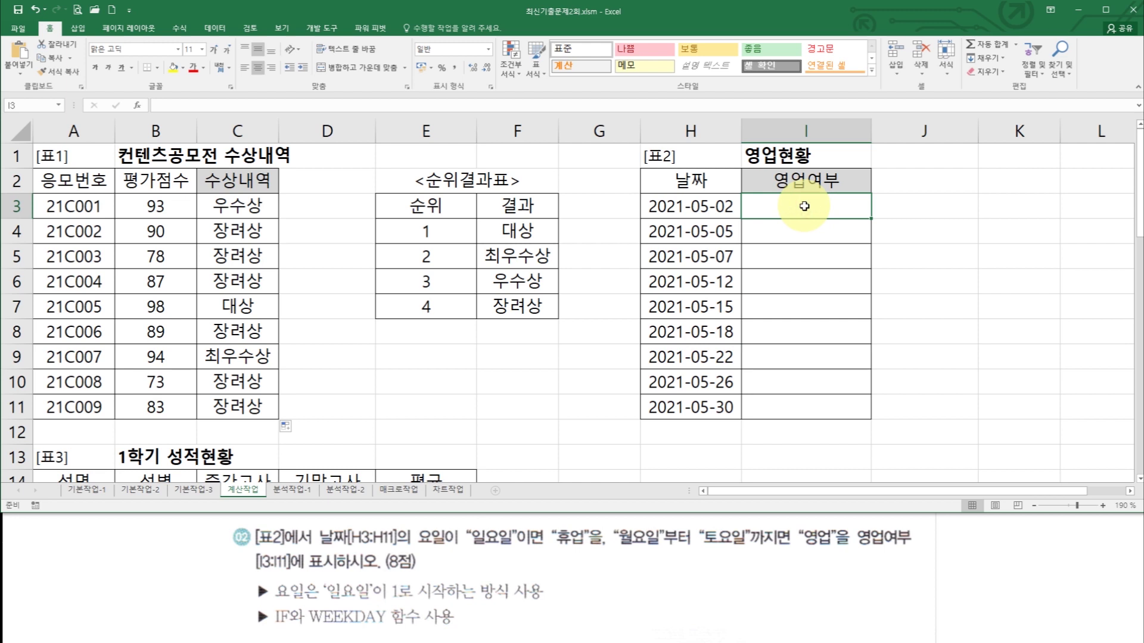
type("=if")
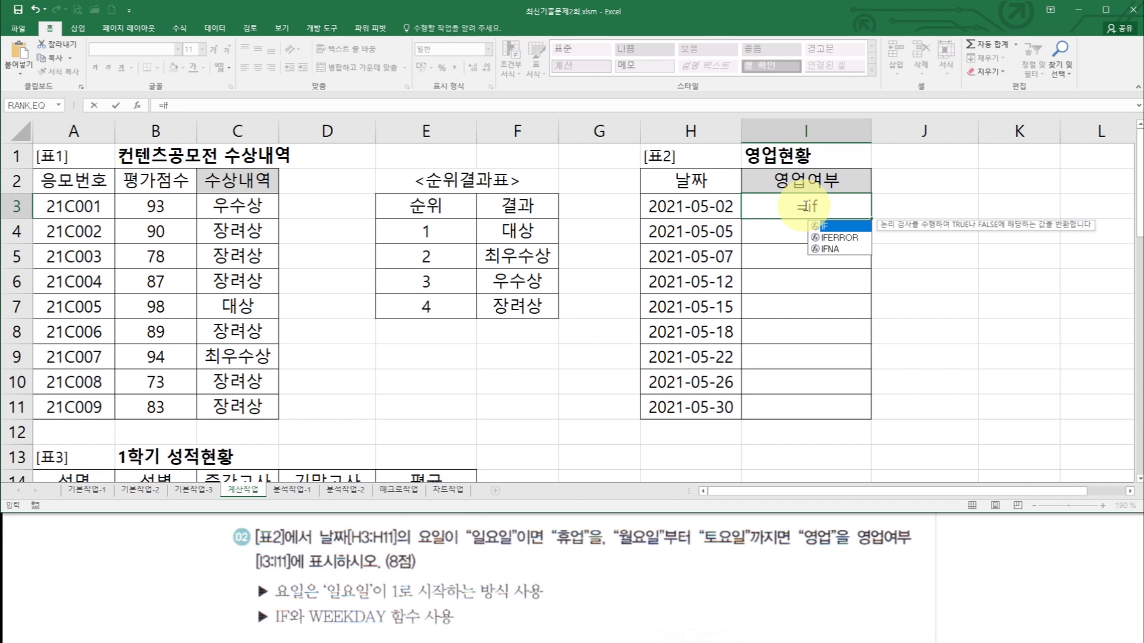
key("ctrl+a")
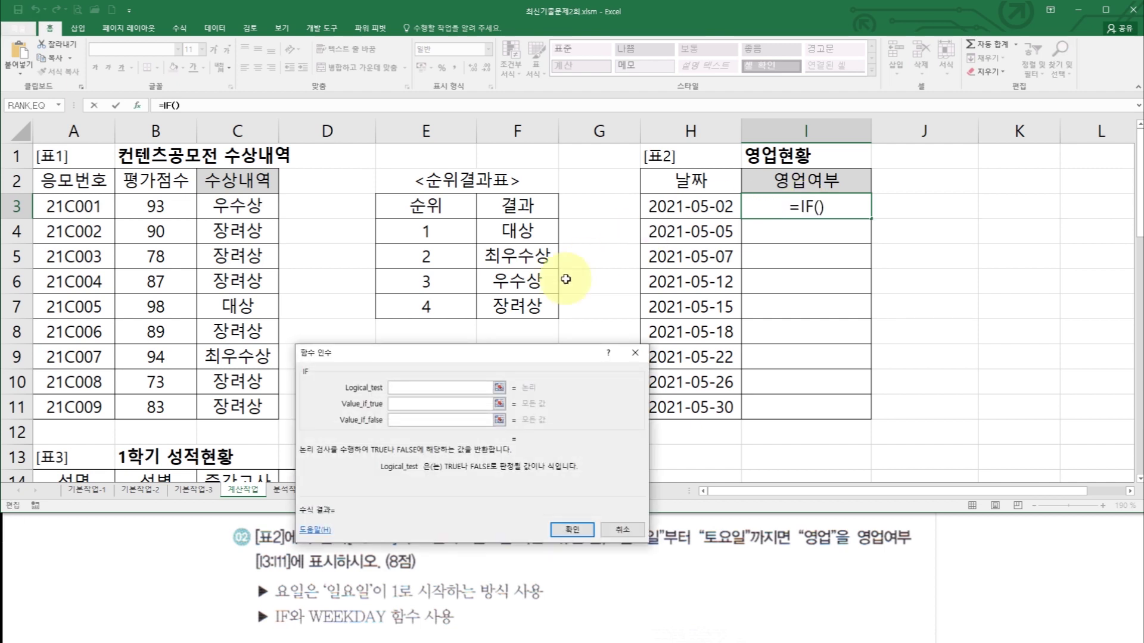
left_click_drag(504, 364, 545, 241)
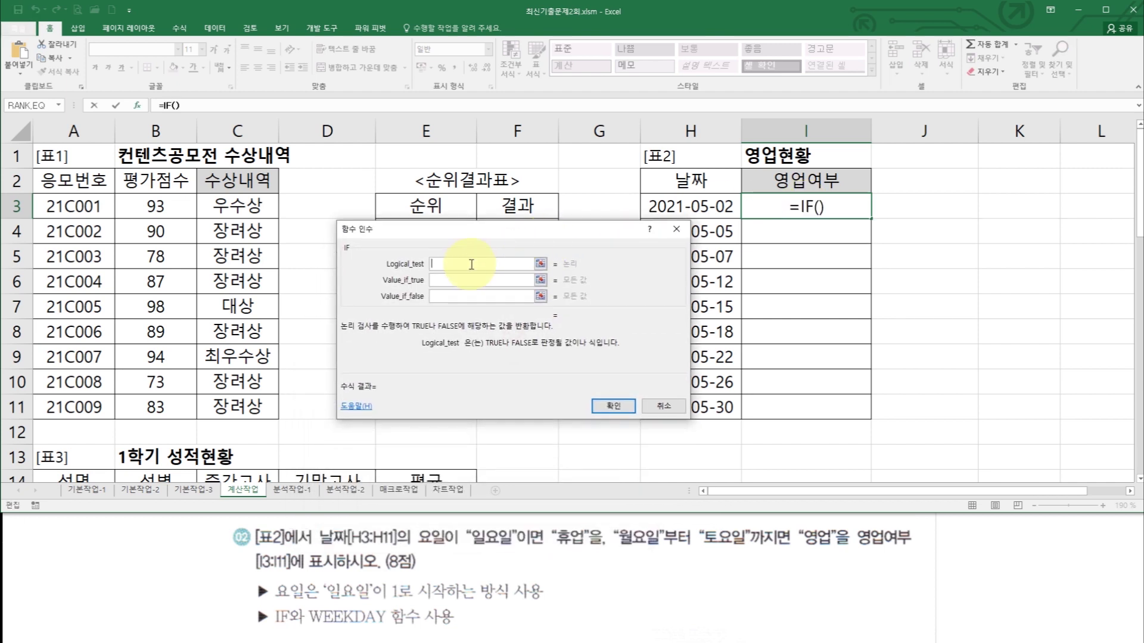
left_click(452, 296)
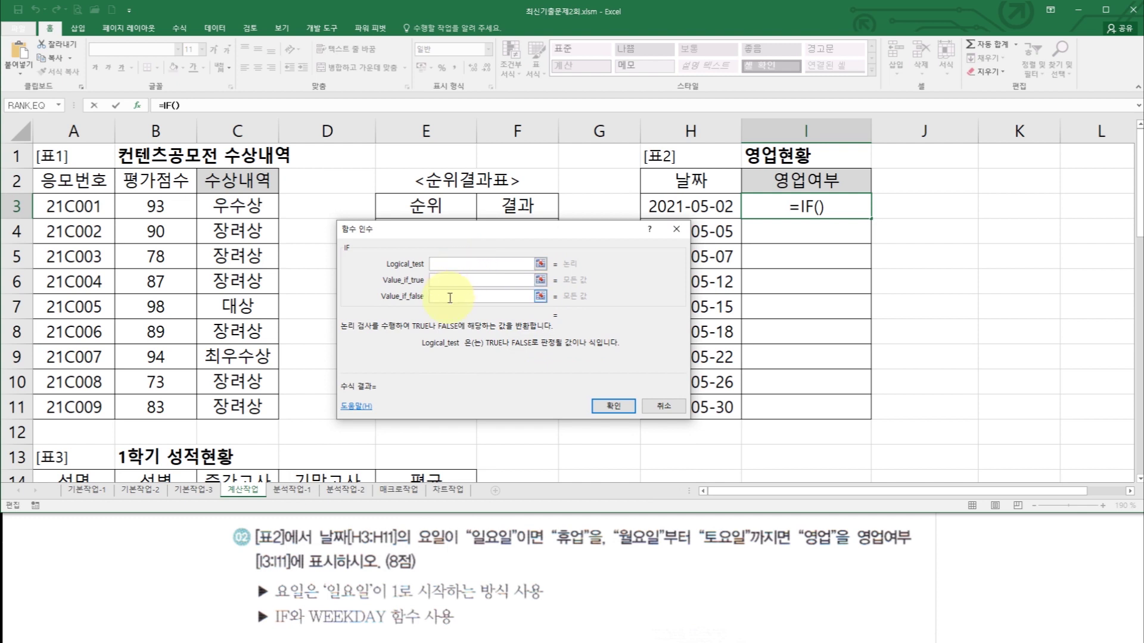
Step: Find WEEKDAY by searching functions for "weekday" and nest it as the IF's Logical_test
left_click(449, 263)
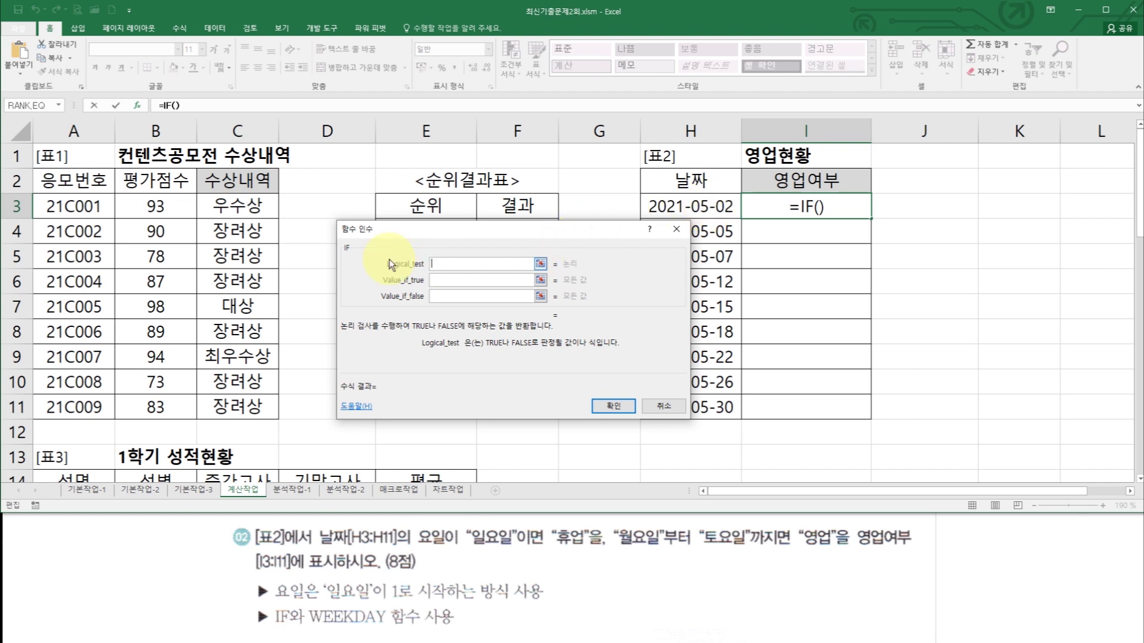
left_click(58, 105)
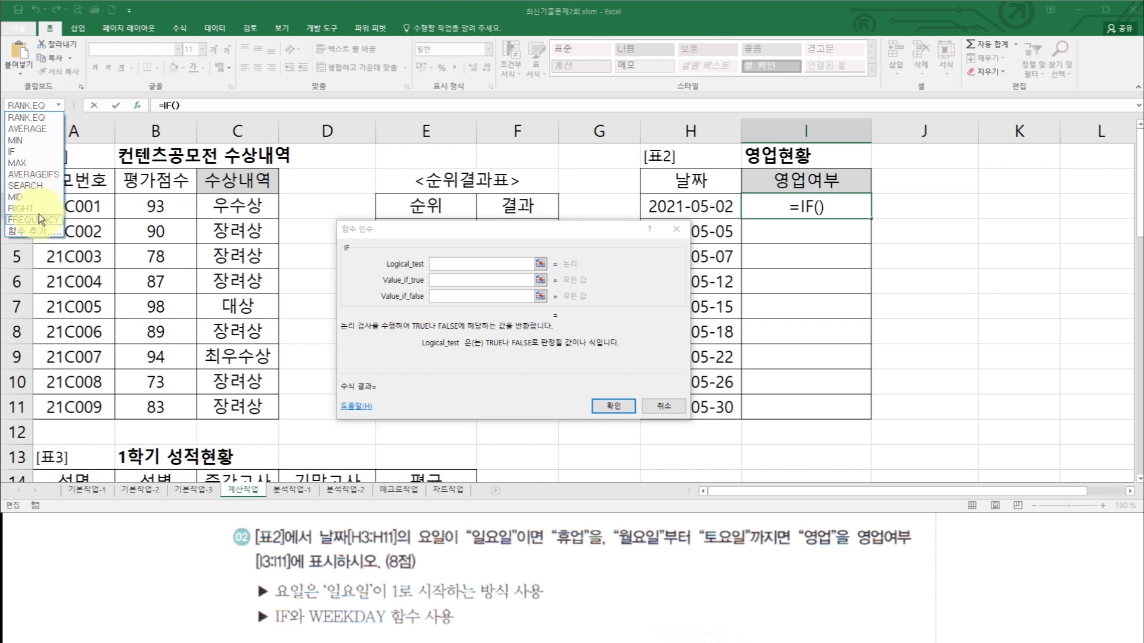
left_click(36, 231)
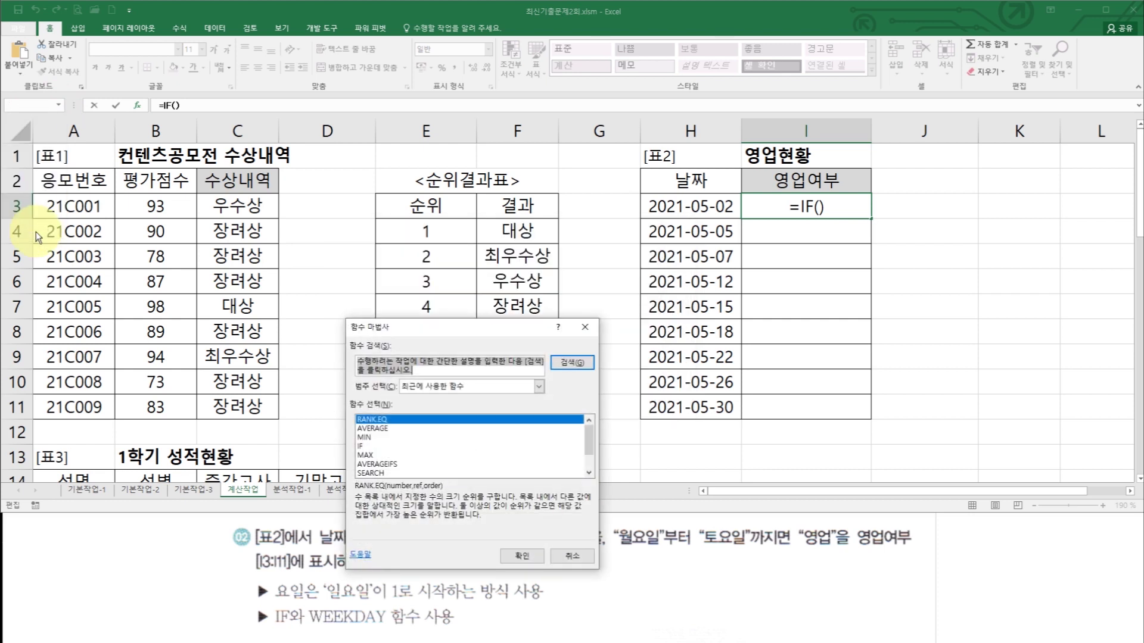
type("week")
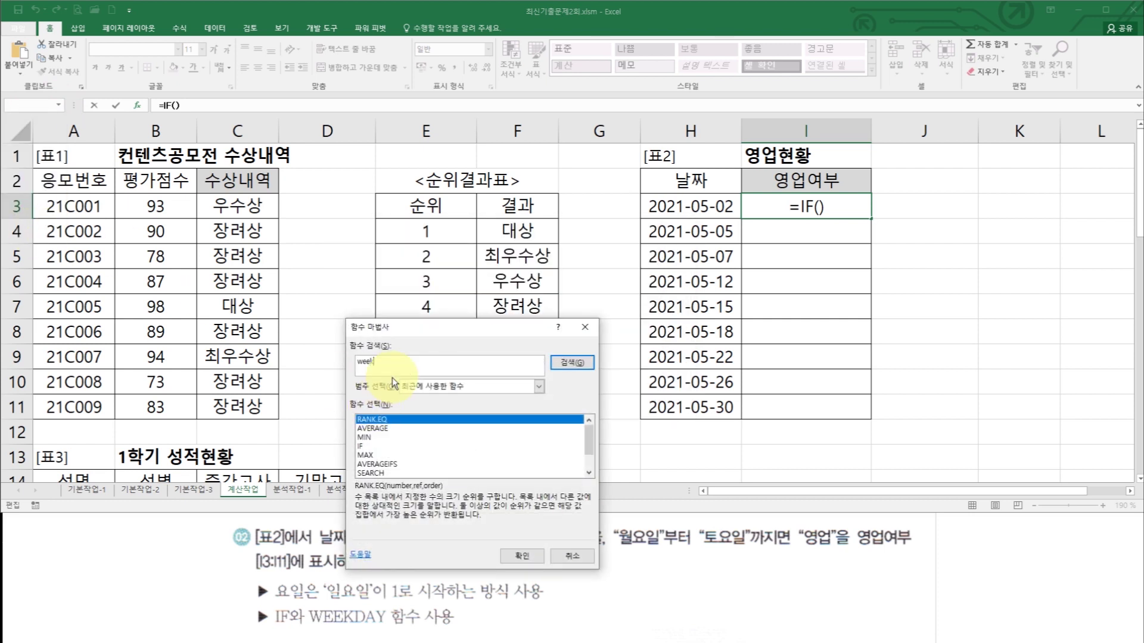
key("Return")
type("w")
key("Return")
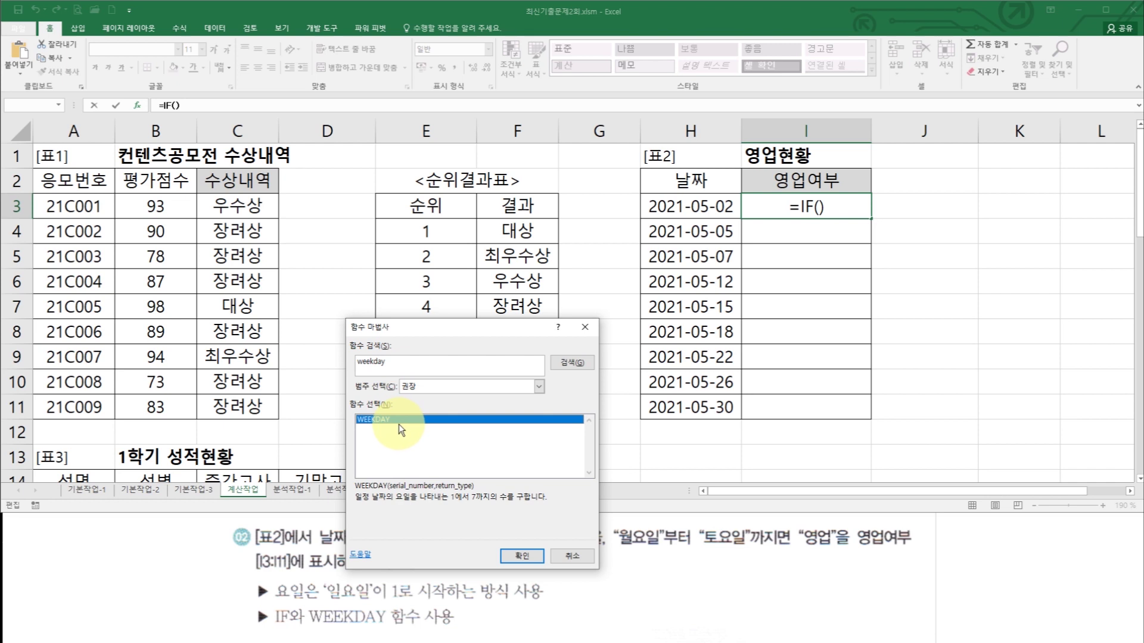
left_click(522, 556)
left_click_drag(473, 246, 440, 229)
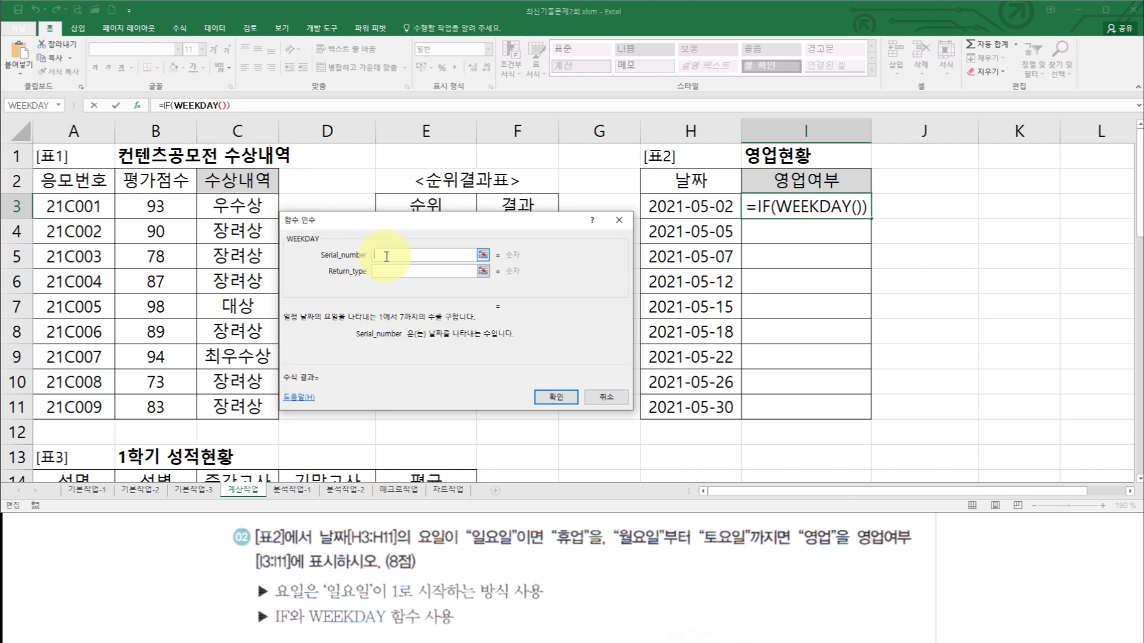
Step: Set WEEKDAY's Serial_number to H3 and its Return_type to 1
left_click(703, 205)
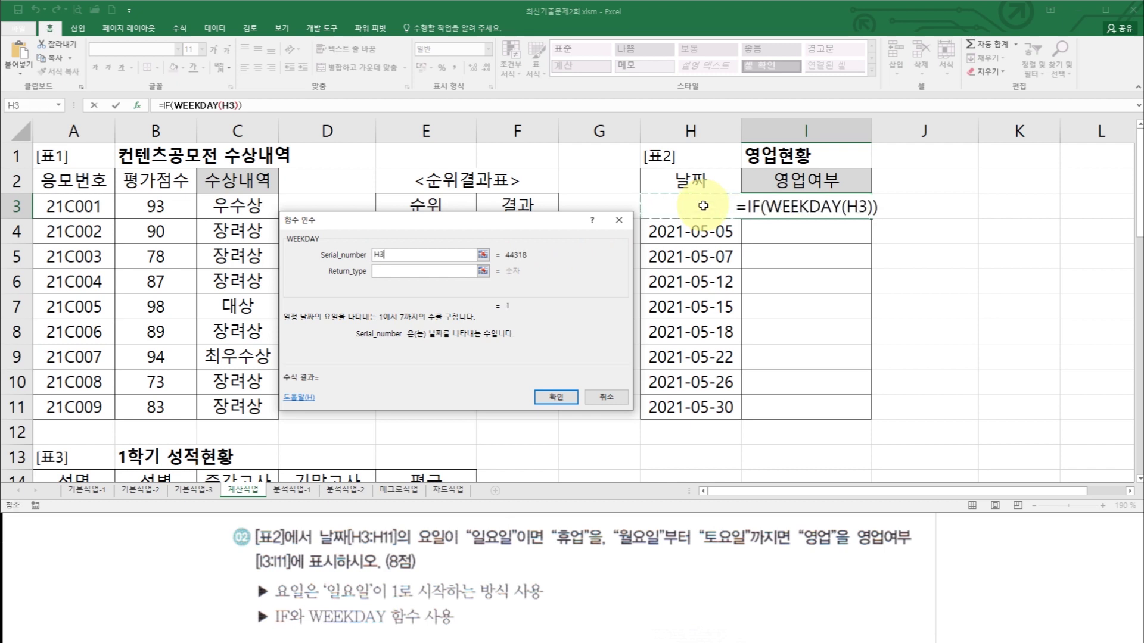
left_click(411, 273)
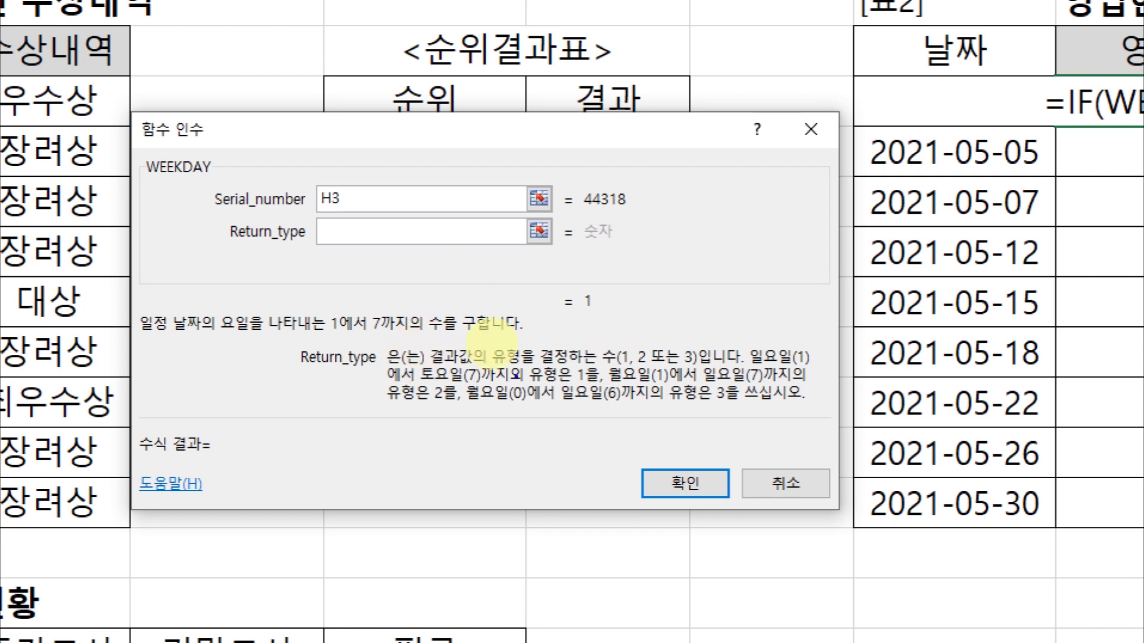
left_click_drag(790, 366, 814, 365)
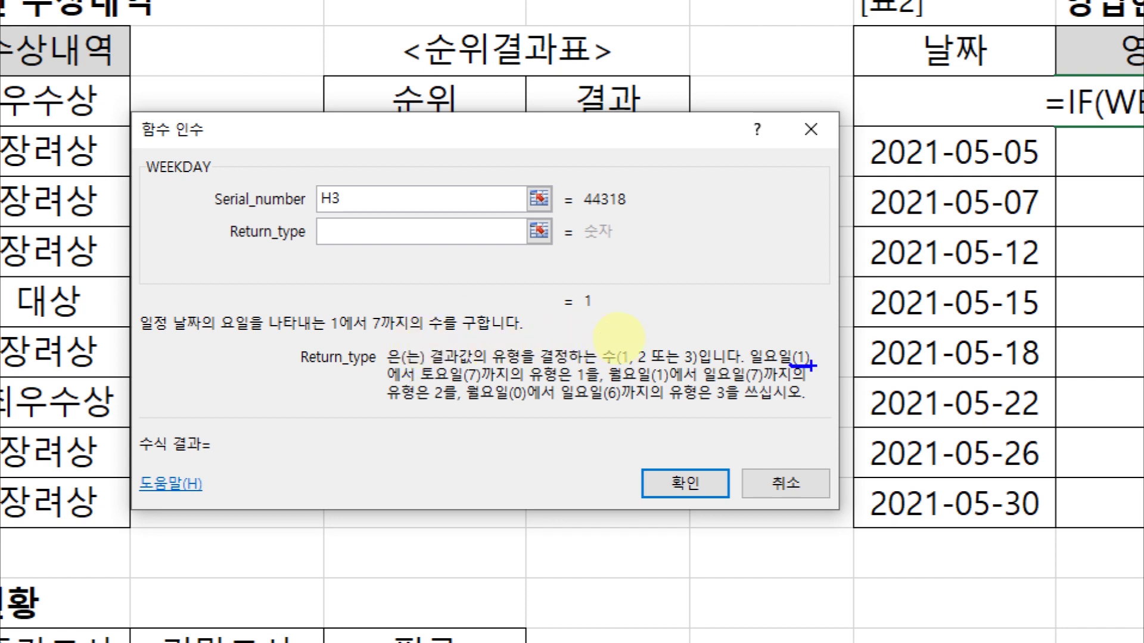
mouse_move(579, 368)
left_mouse_down()
mouse_move(589, 385)
mouse_move(586, 365)
left_mouse_up()
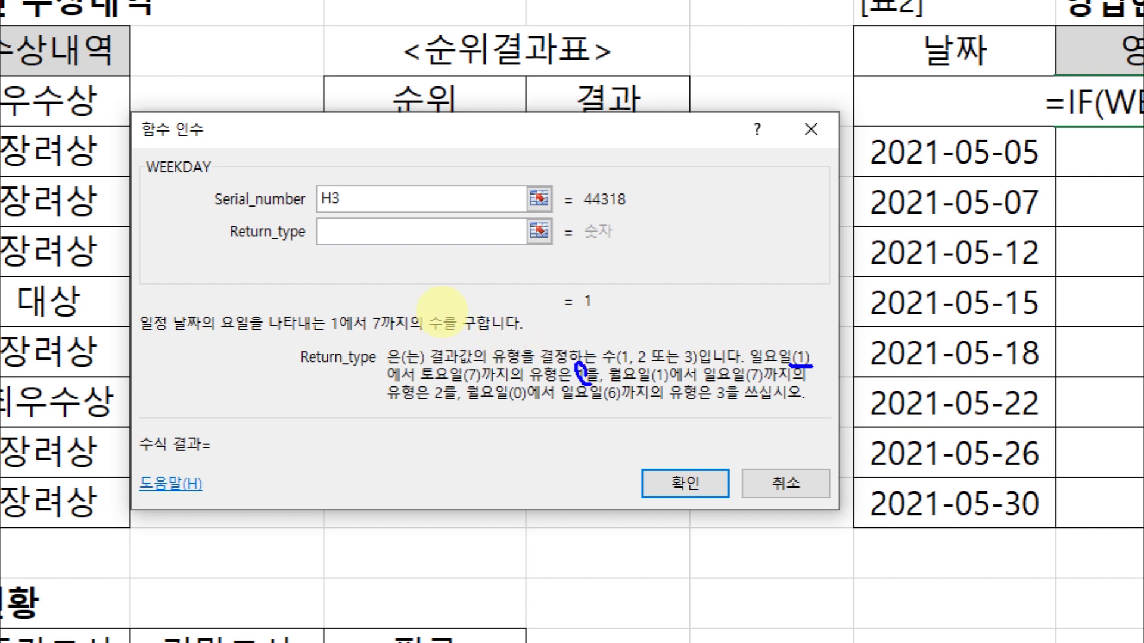
left_click_drag(337, 221, 329, 243)
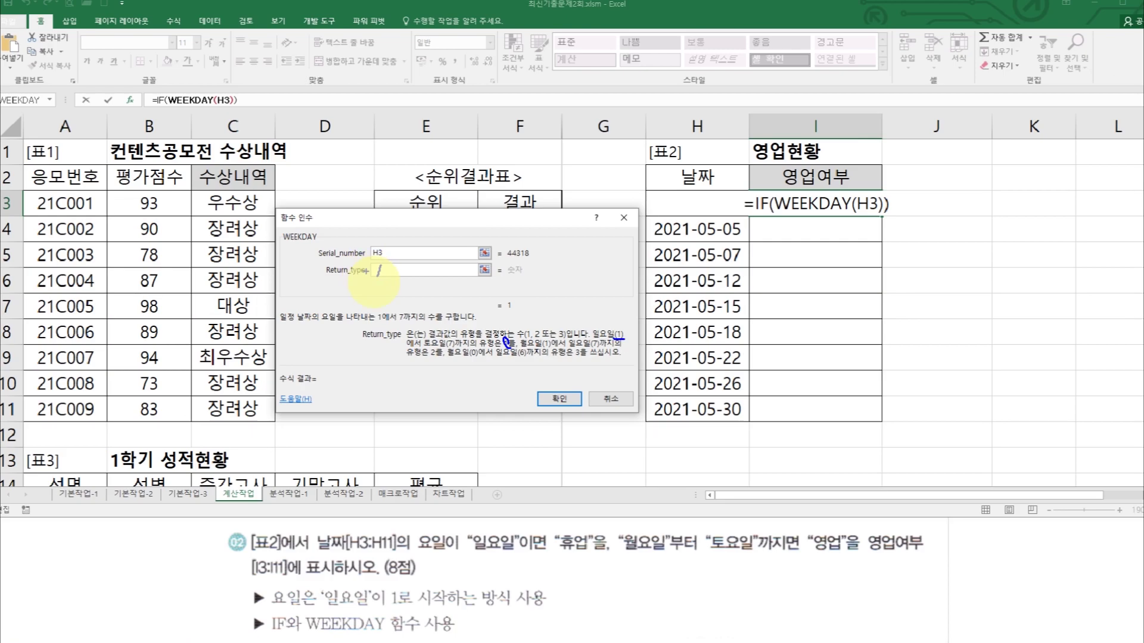
type("1")
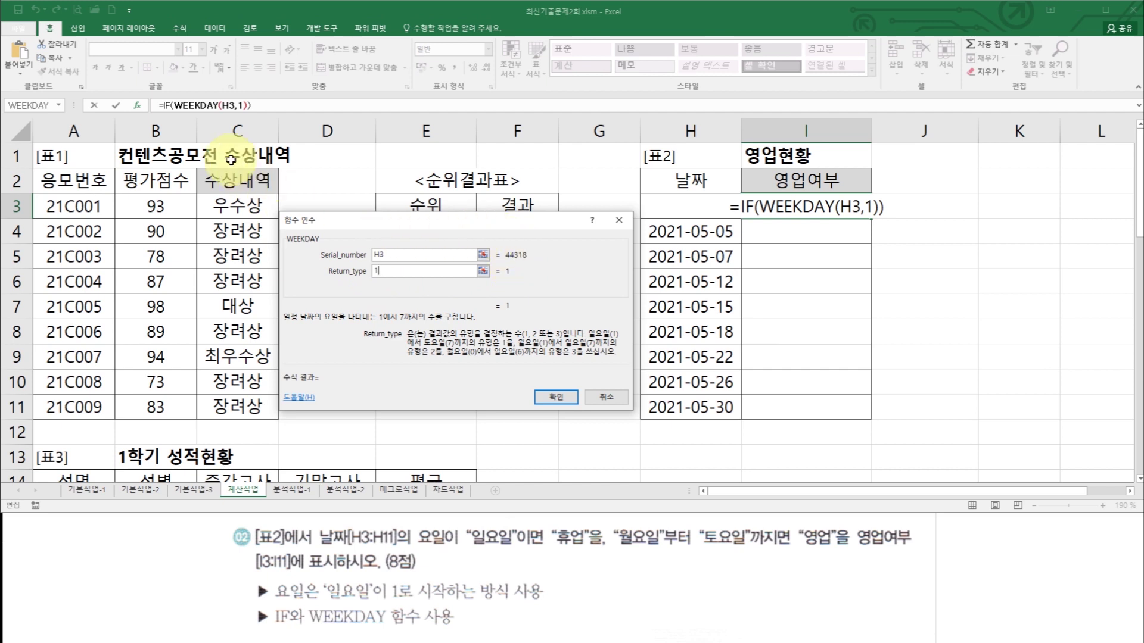
Step: Return to the IF arguments and complete the Logical_test as WEEKDAY(H3,1)=1
left_click(168, 105)
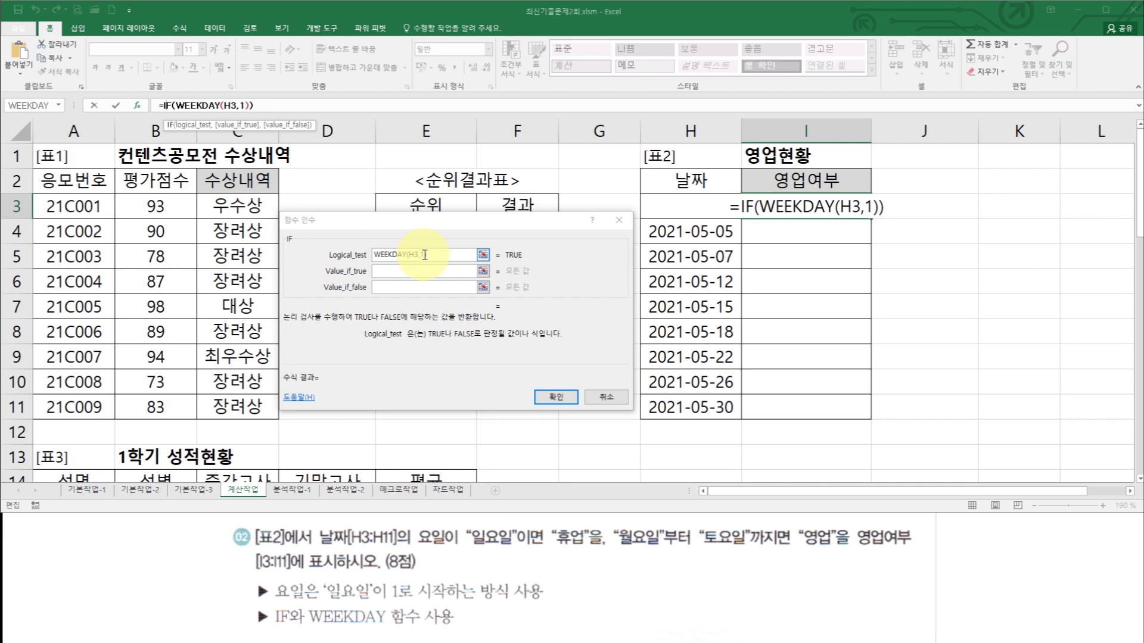
left_click(432, 255)
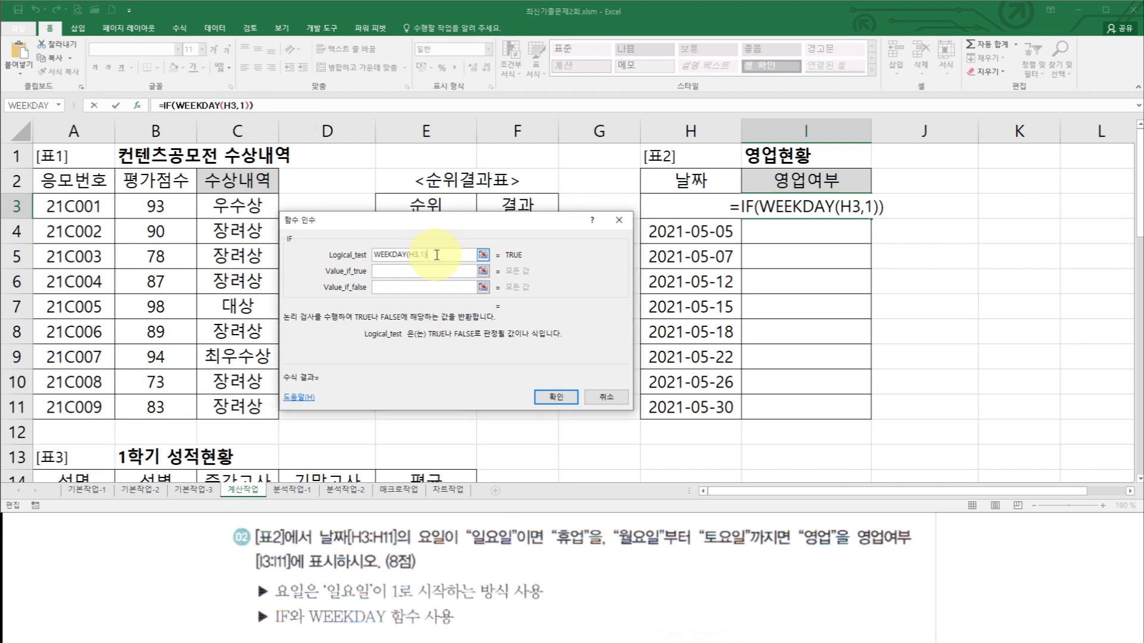
type("=")
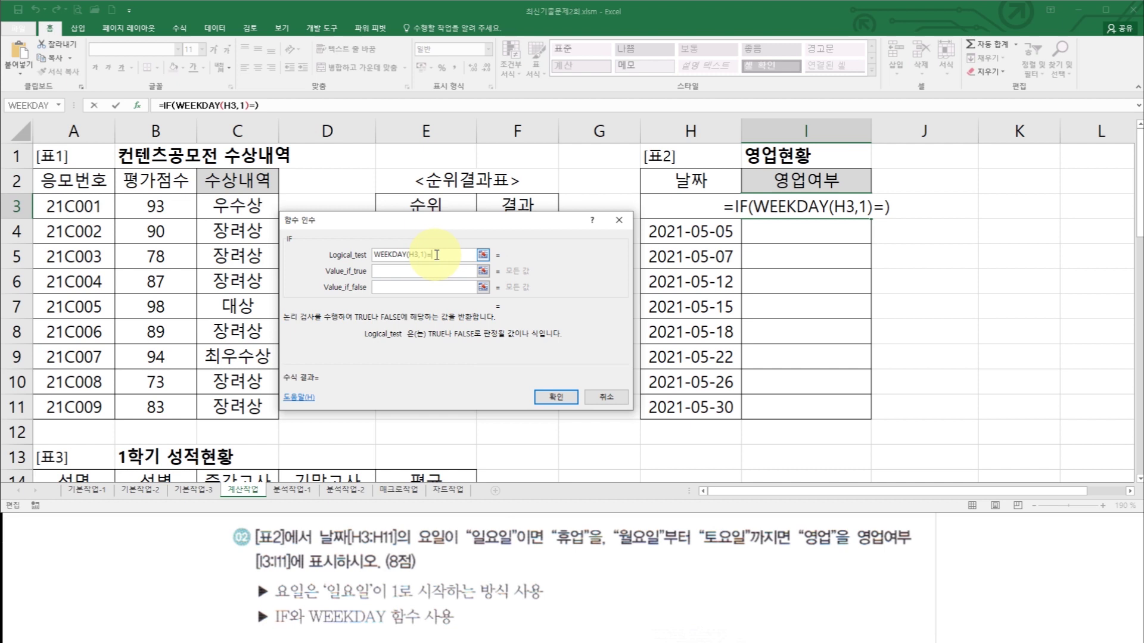
type("1")
Step: Set the IF's Value_if_true to "휴업" and Value_if_false to "영업", and complete the formula in I3
left_click(425, 274)
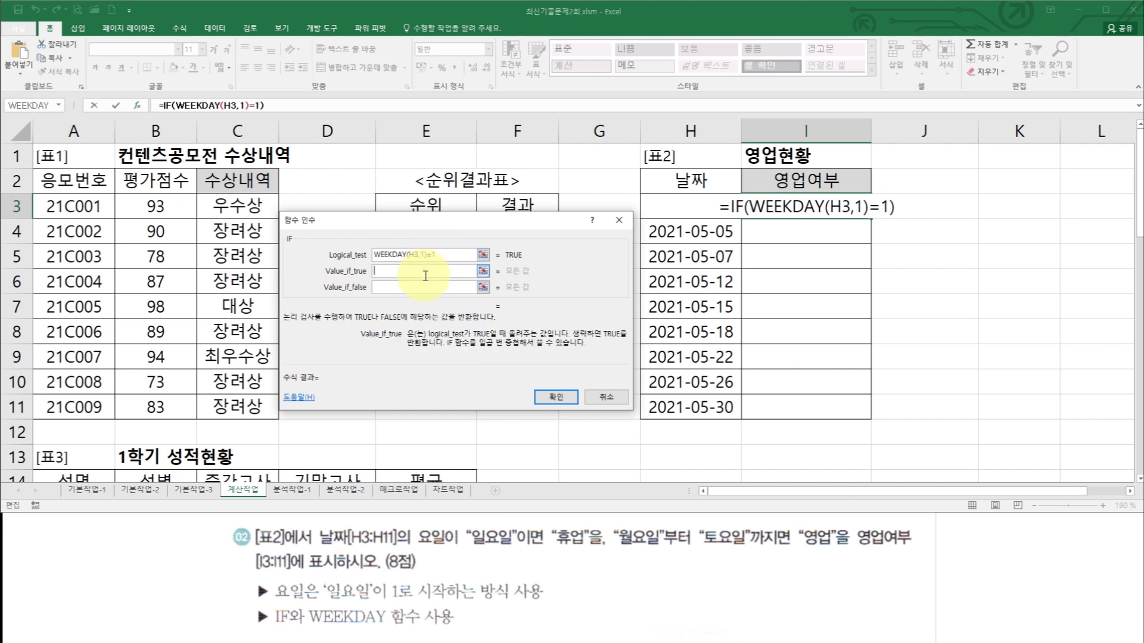
type("gb")
key("BackSpace")
key("BackSpace")
key("Hangul")
type("휴업")
key("Tab")
type("영업")
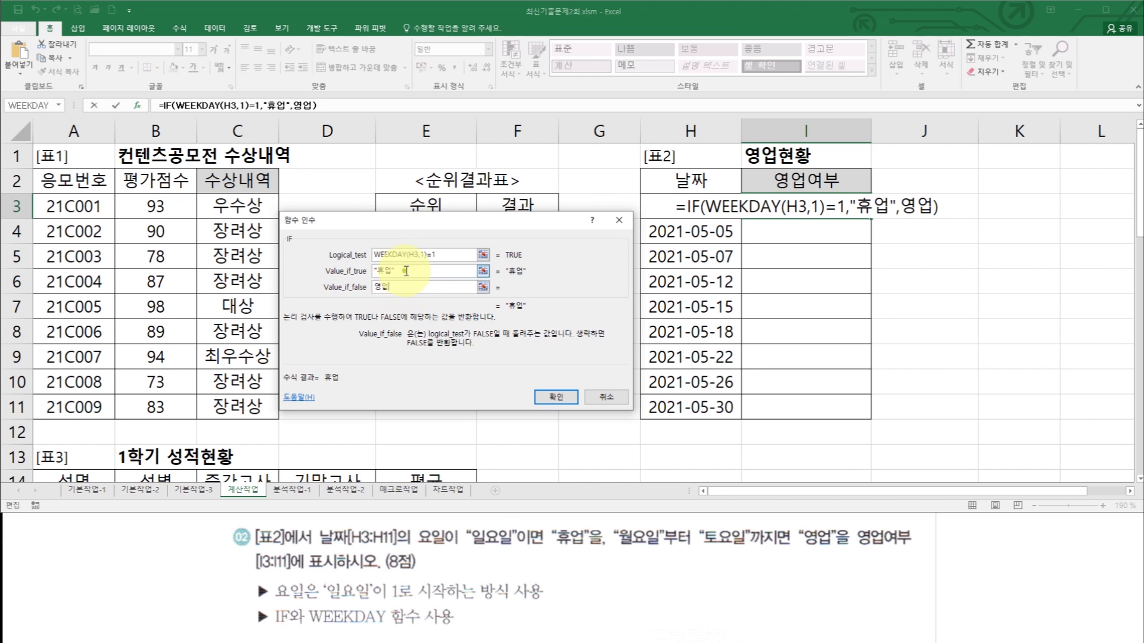
left_click(405, 271)
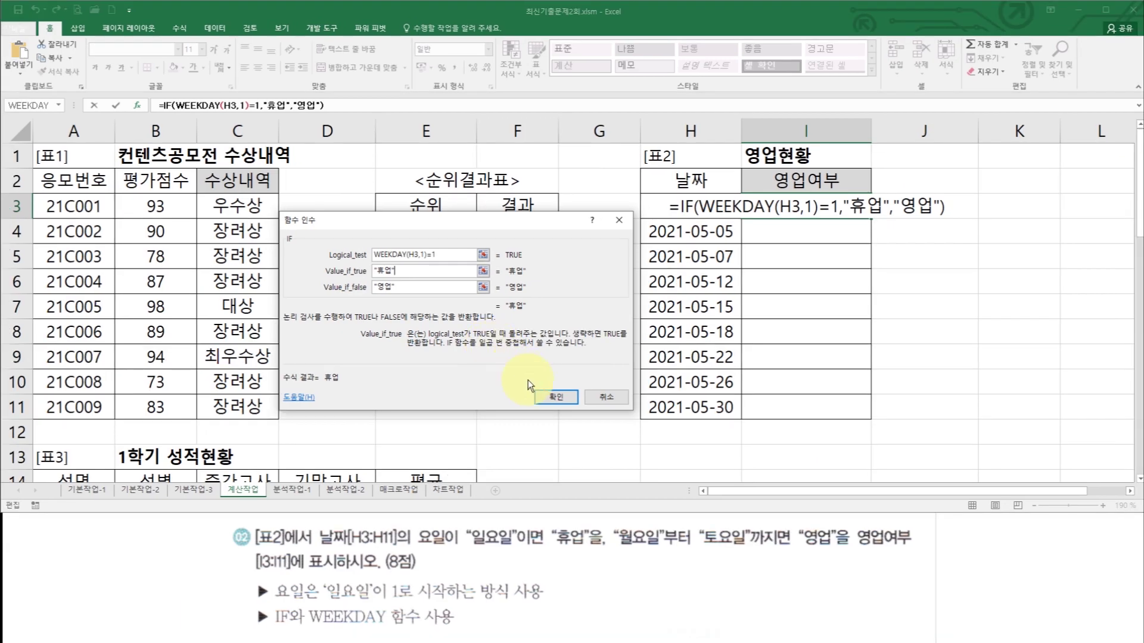
left_click(706, 493)
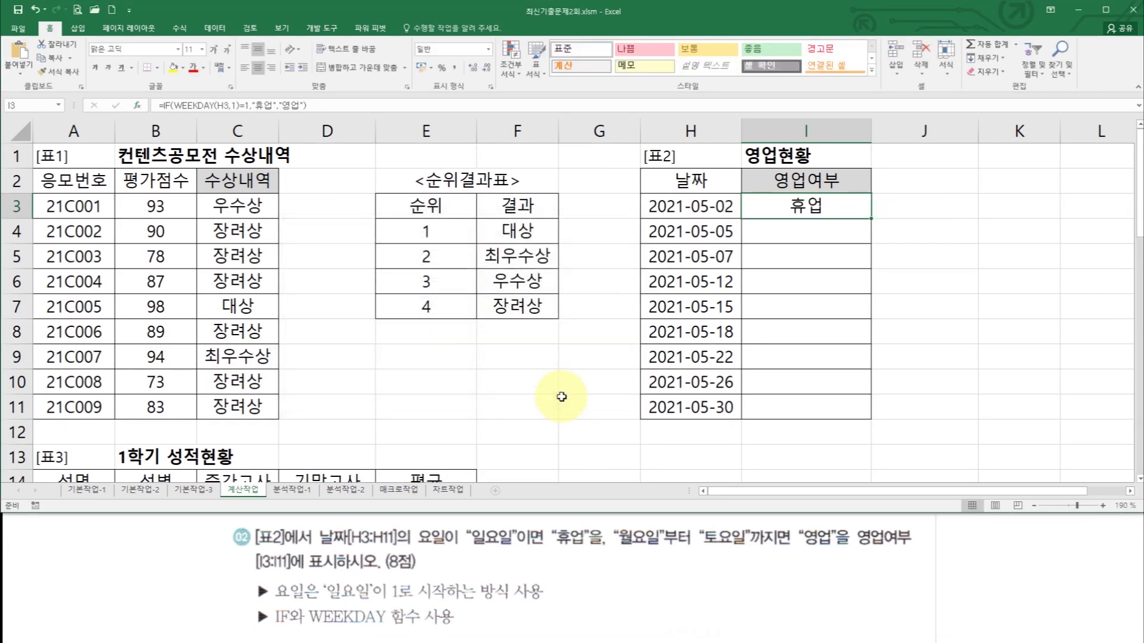
Step: Fill the 영업여부 formula from I3 down through I11 and check the first and last cells
left_click_drag(869, 220, 863, 418)
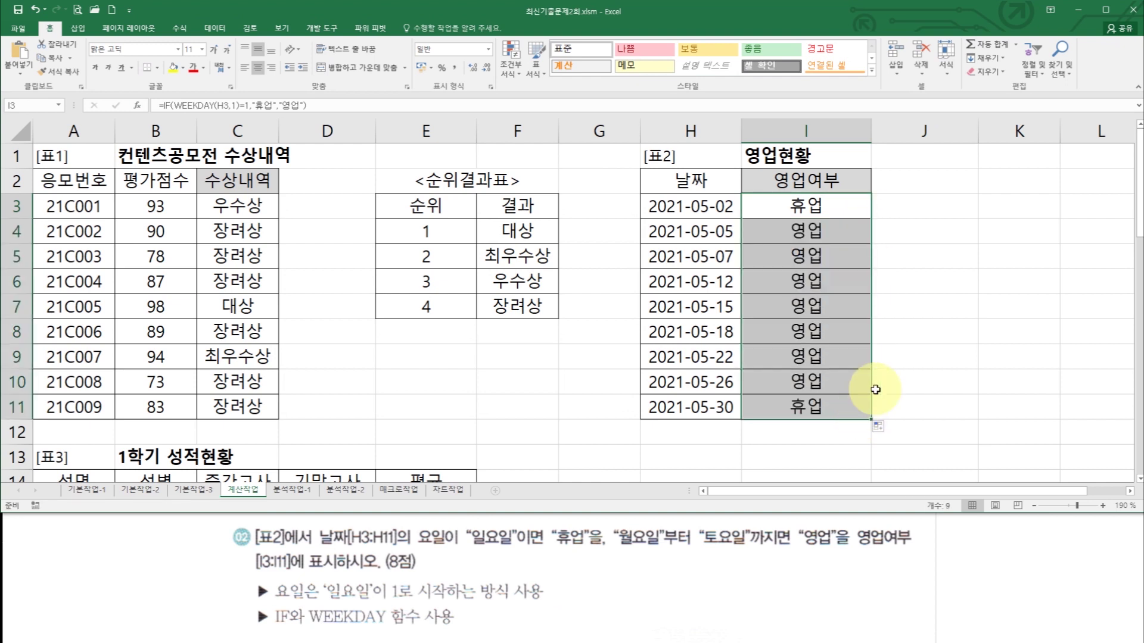
left_click(910, 332)
left_click(850, 210)
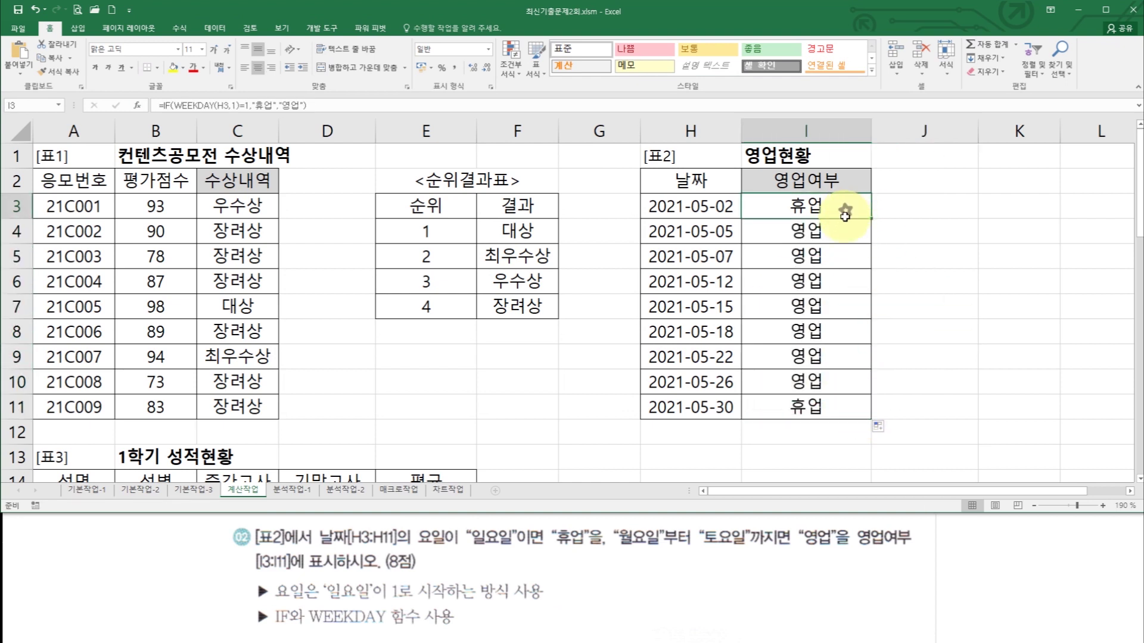
left_click(838, 406)
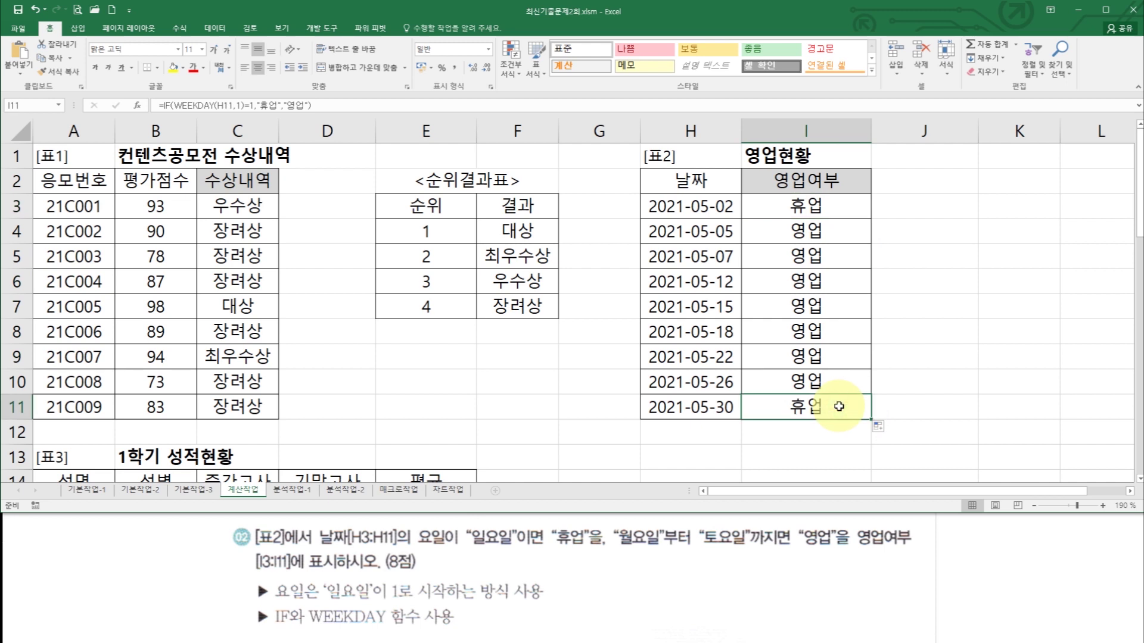
Step: In the <조건> range of [표3], enter 여 under 성별 in G23 and >=90 under 평균 in H23
scroll(538, 368, "down", 4)
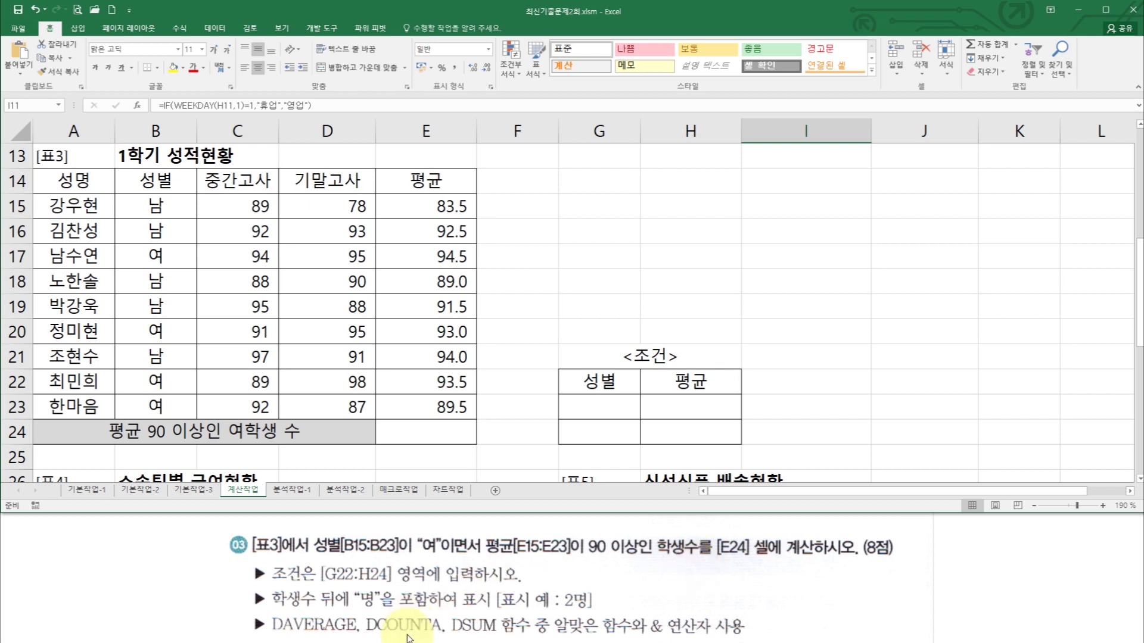
left_click(431, 430)
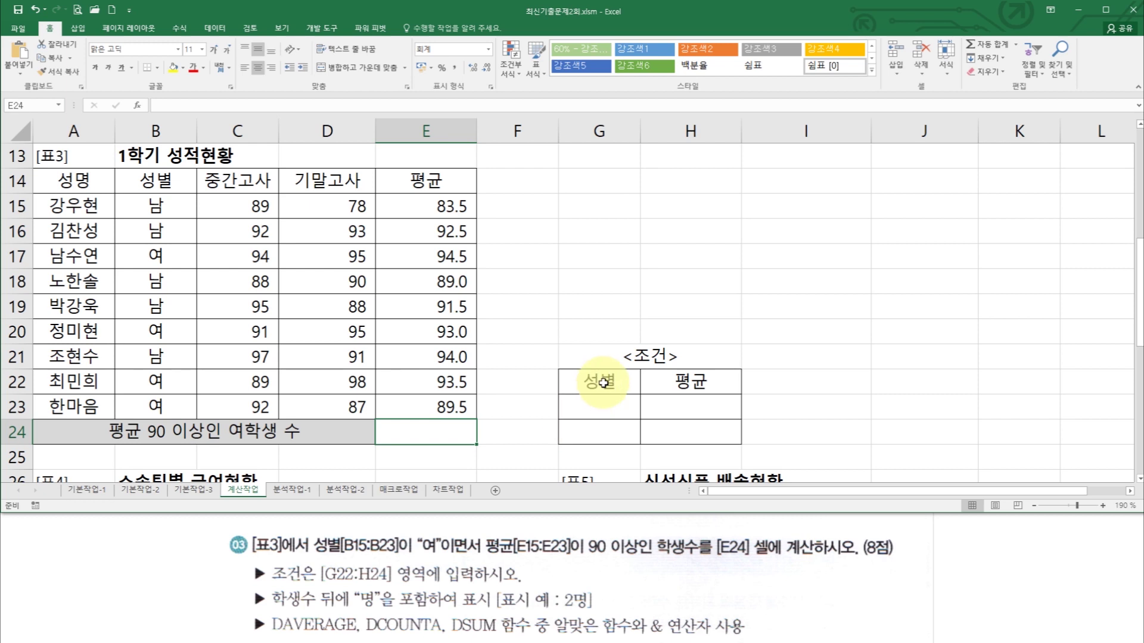
left_click(599, 415)
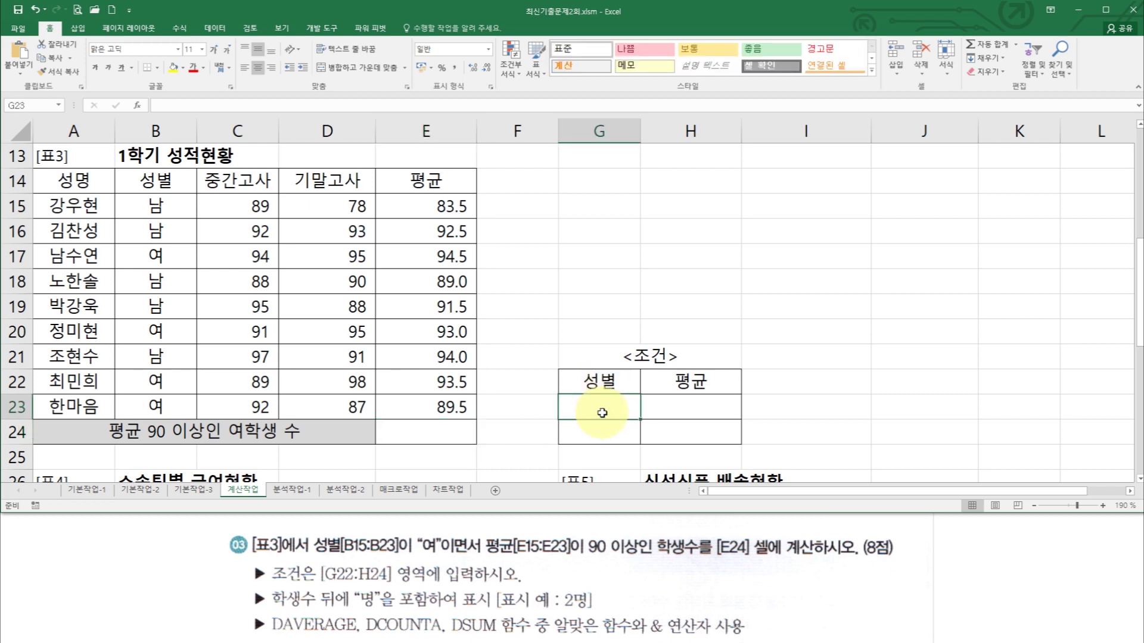
type("여")
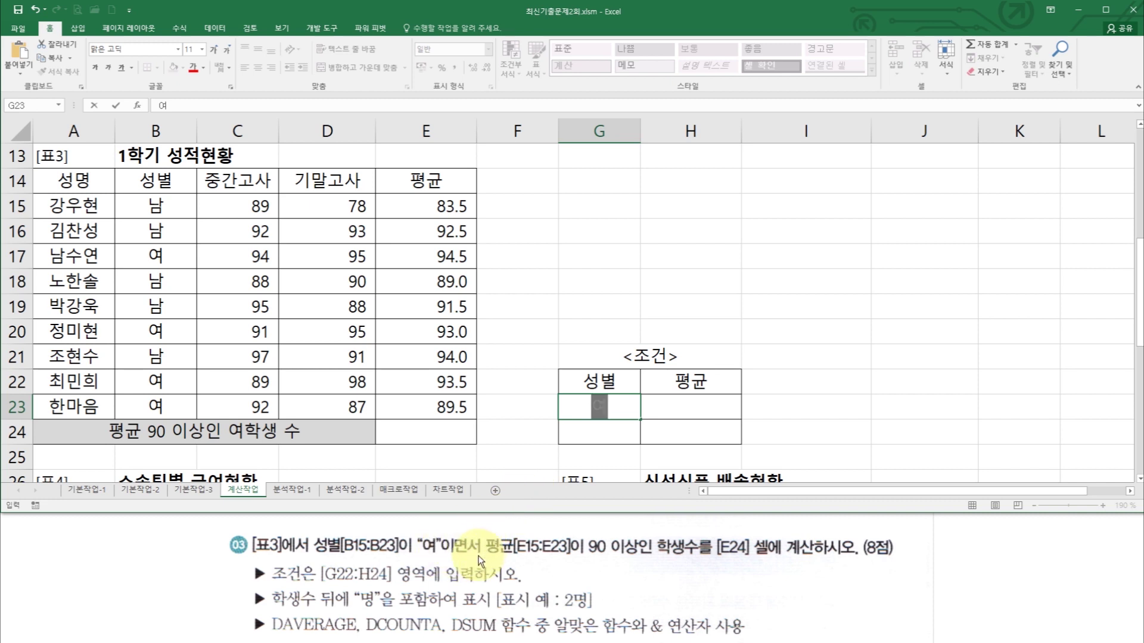
left_click(684, 405)
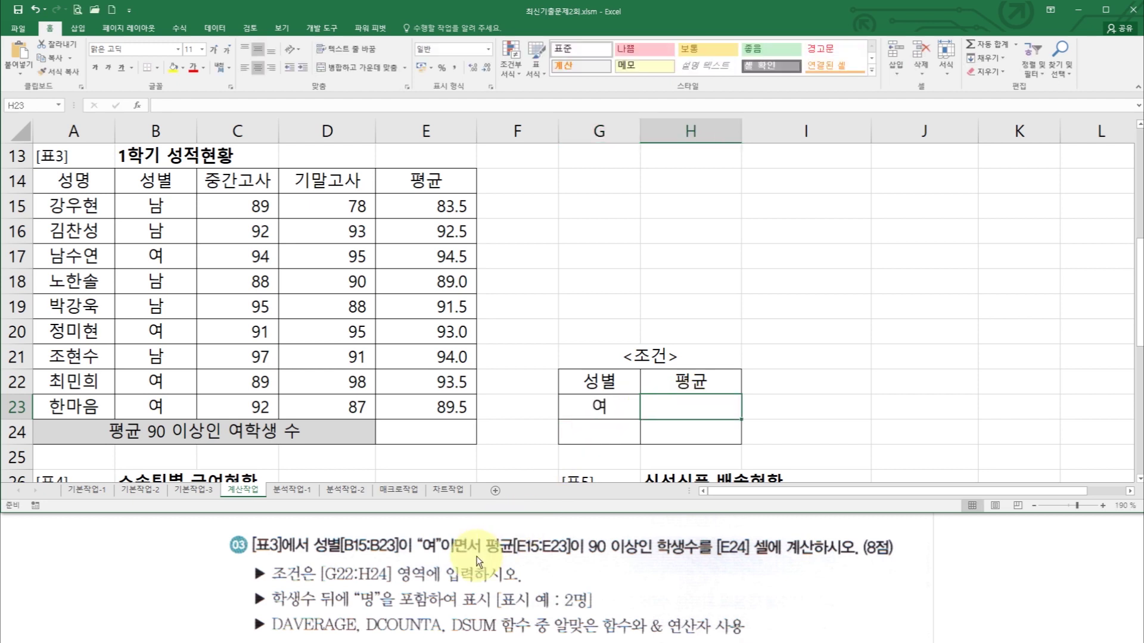
left_click(623, 406)
left_click(694, 437)
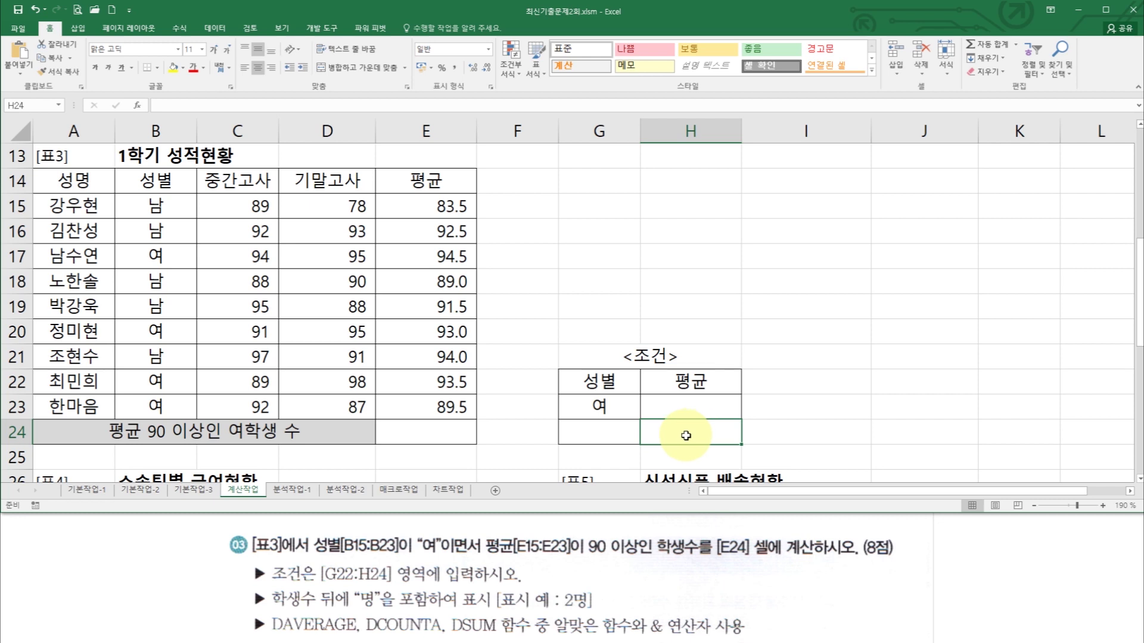
left_click(681, 405)
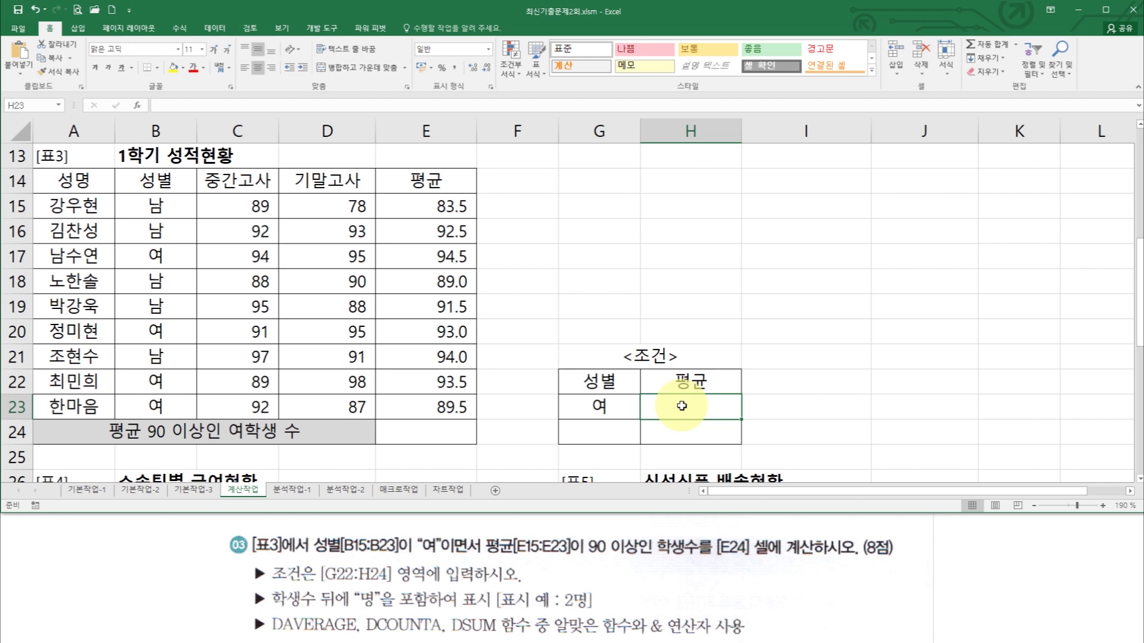
type(">=")
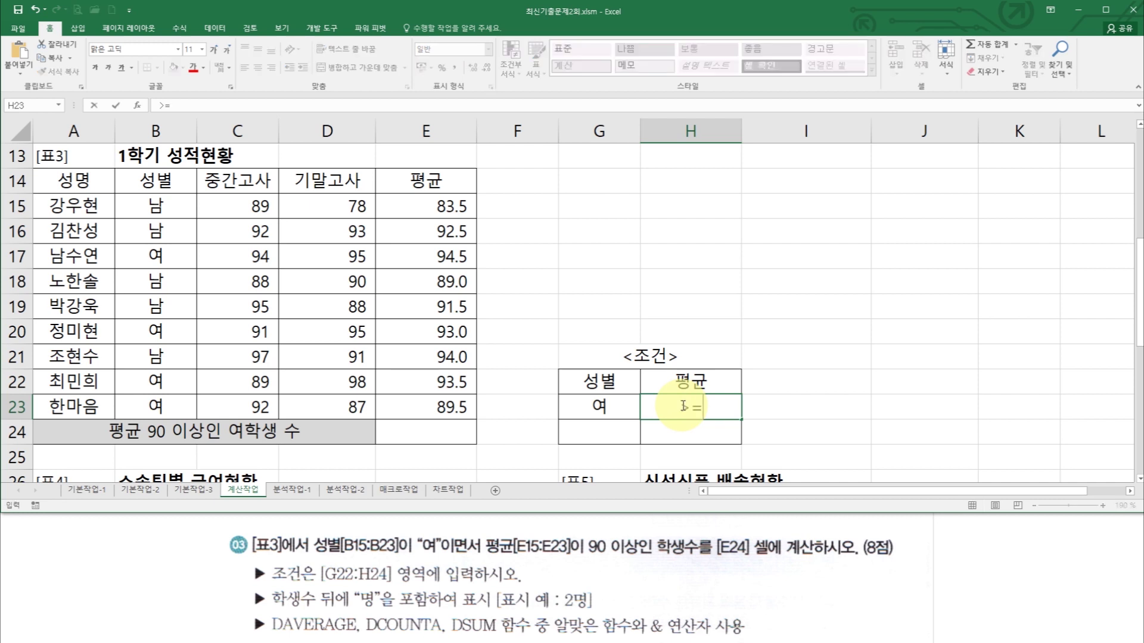
type("90")
left_click(763, 405)
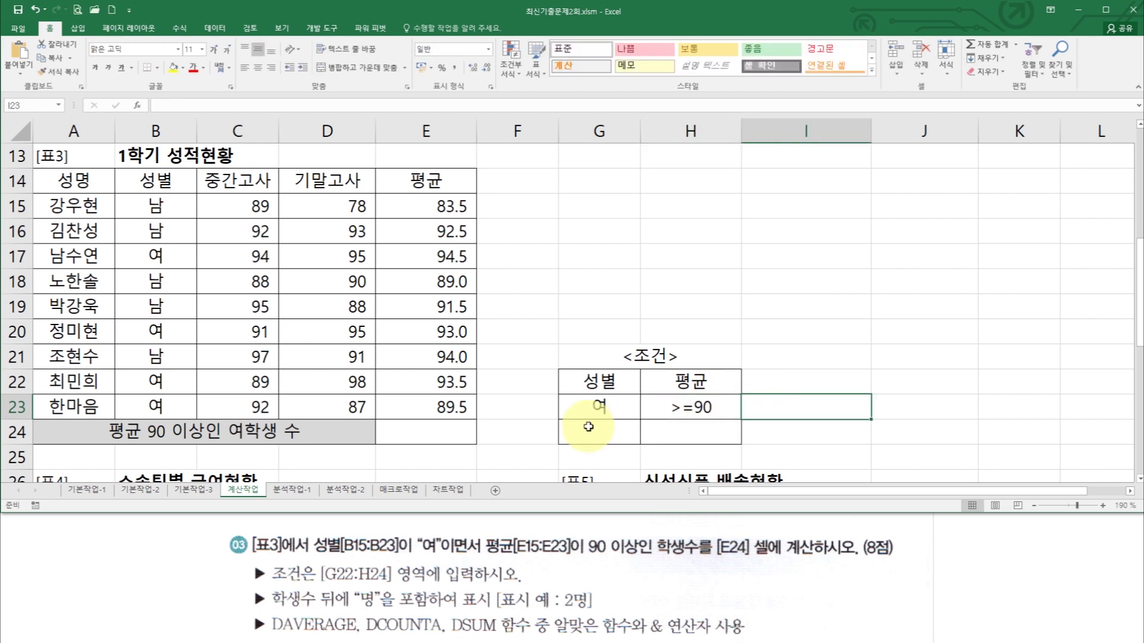
Step: Begin a DCOUNTA function in E24 and set its Database to the [표3] range A14:E23
left_click(421, 431)
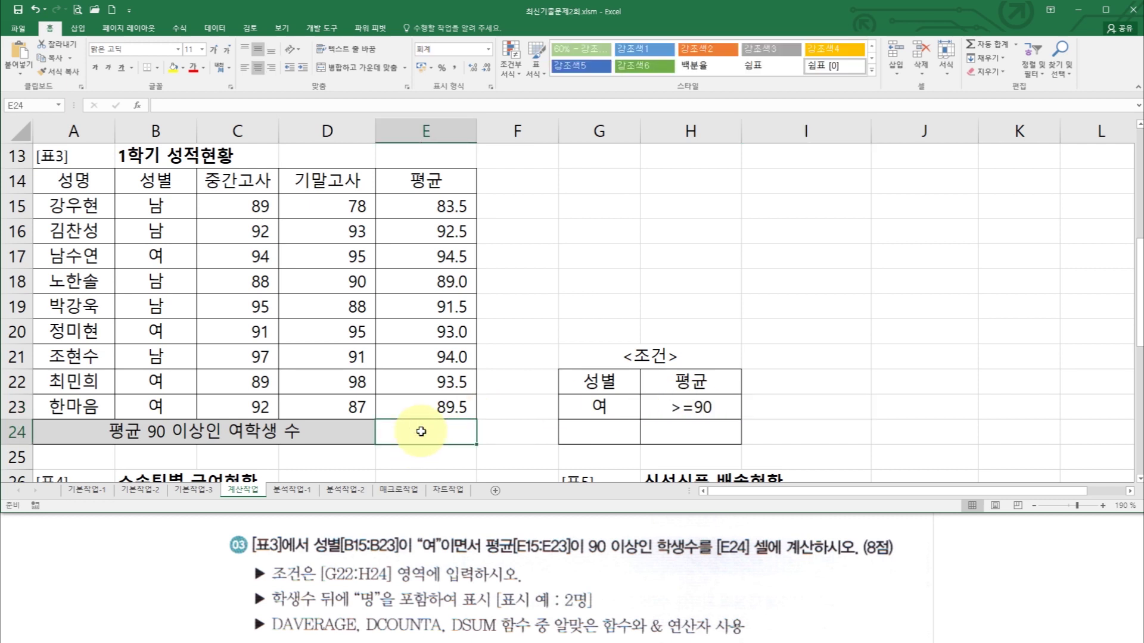
type("=")
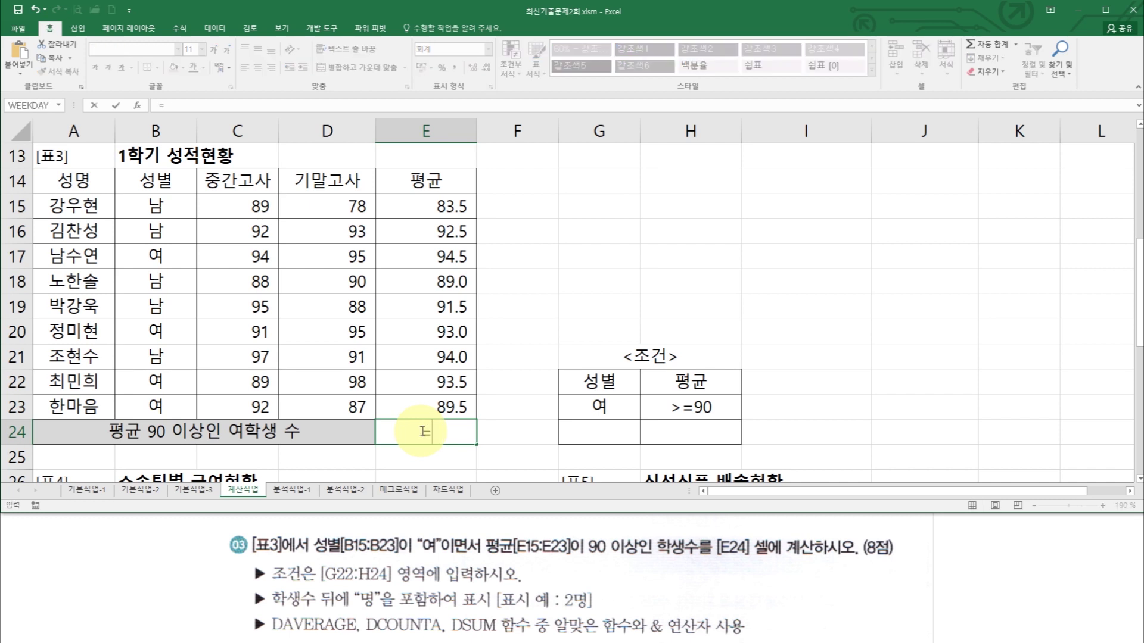
type("dc")
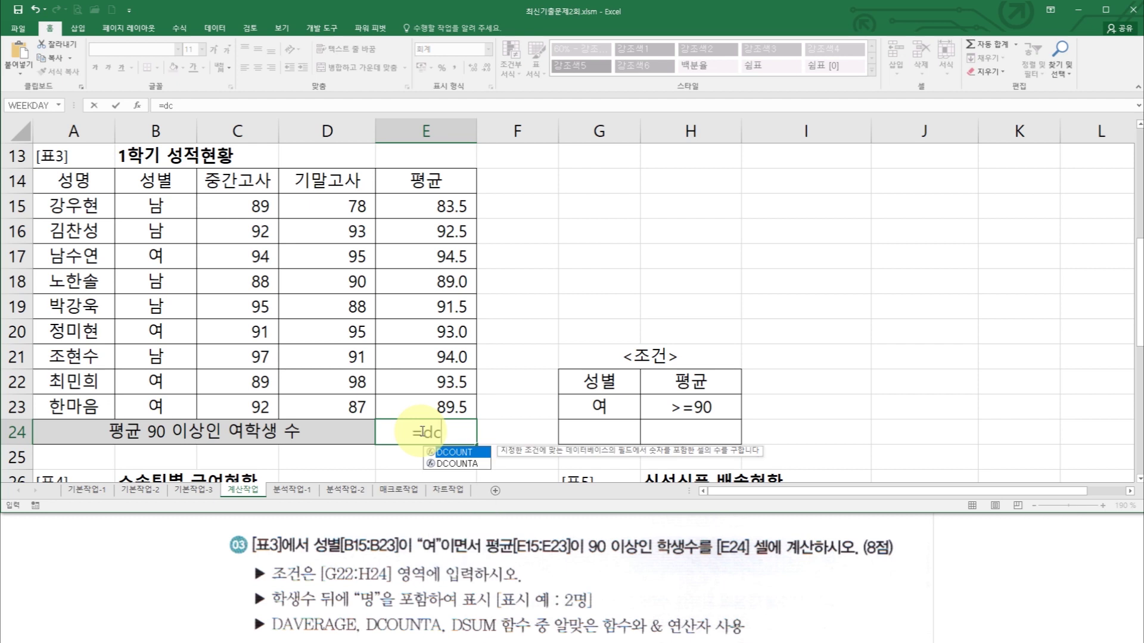
double_click(461, 466)
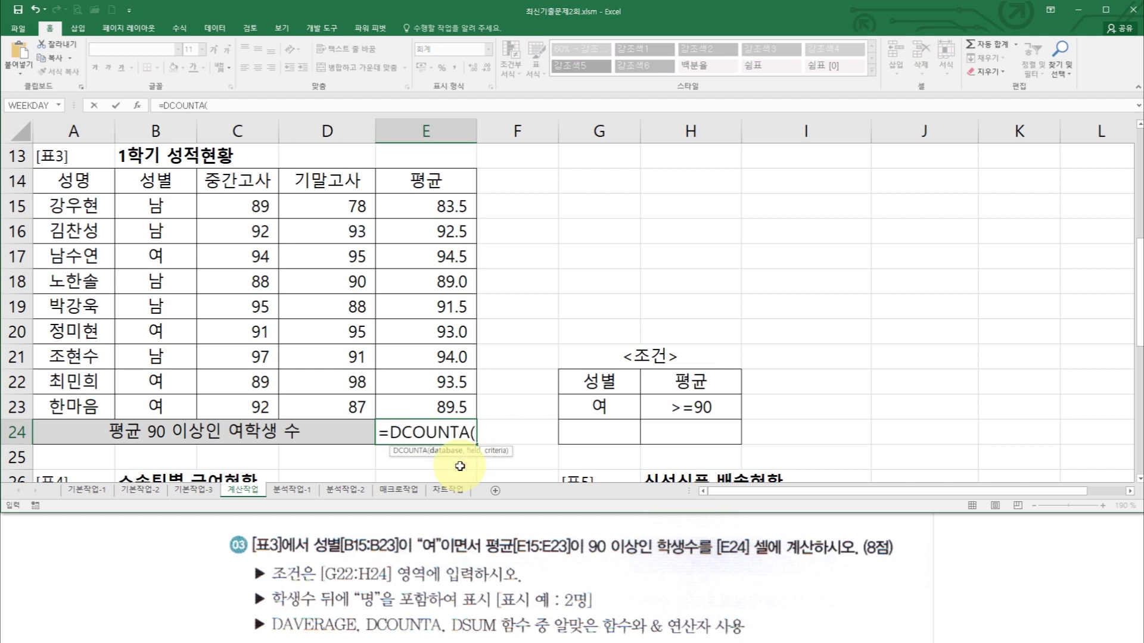
key("ctrl+a")
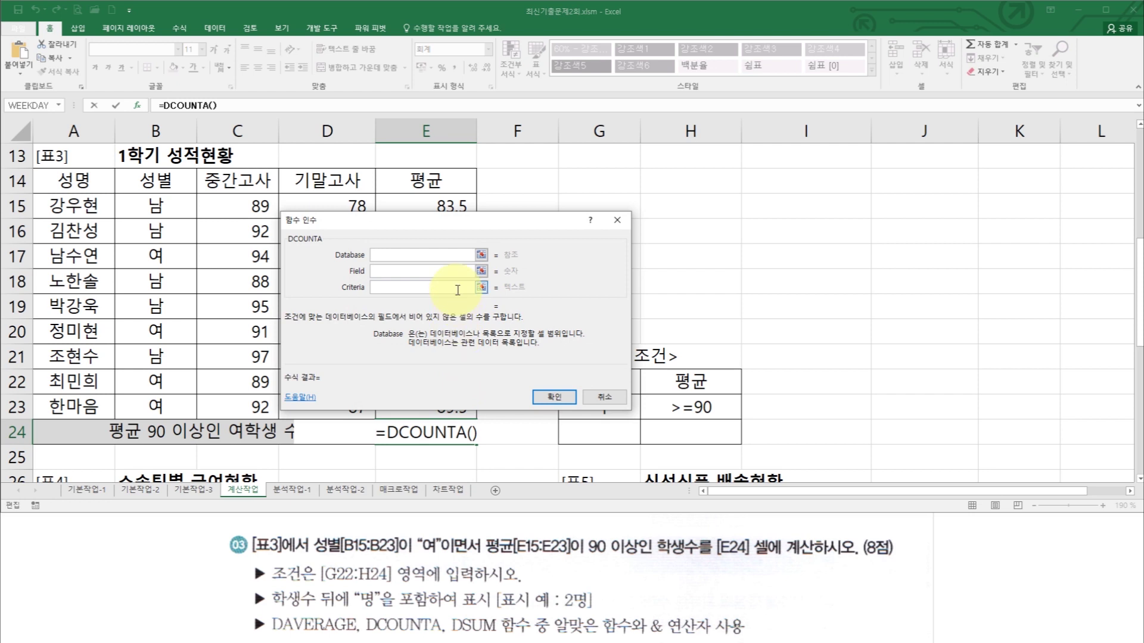
left_click_drag(441, 227, 710, 141)
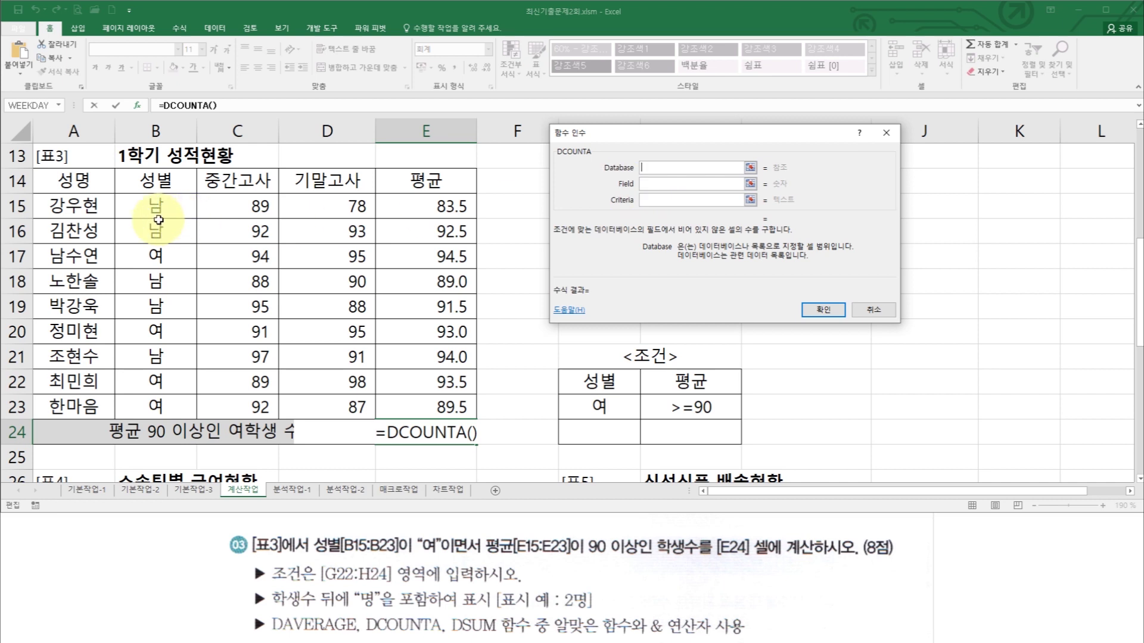
left_click_drag(65, 181, 455, 405)
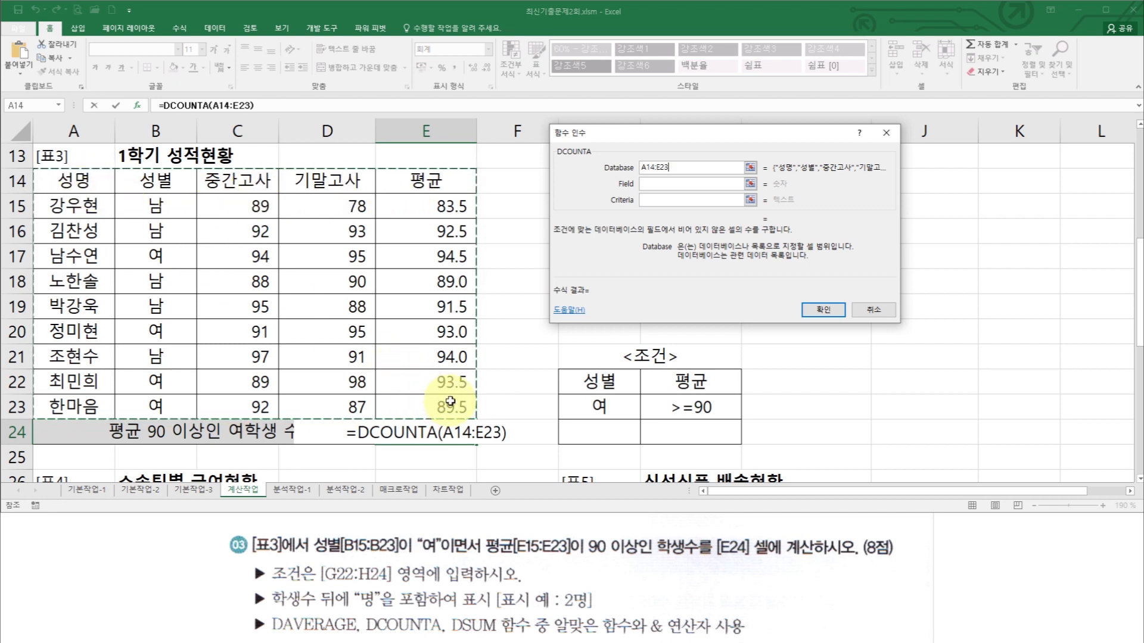
Step: Try several column headers as DCOUNTA's Field and settle on the 성명 header, A14
left_click(651, 185)
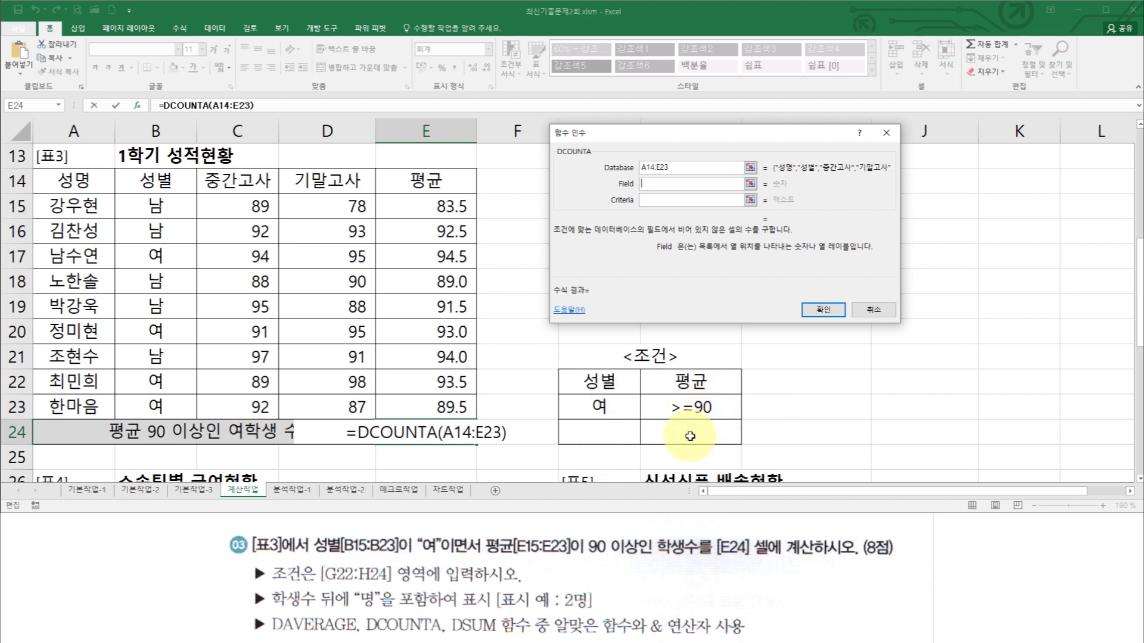
left_click(84, 191)
left_click(185, 182)
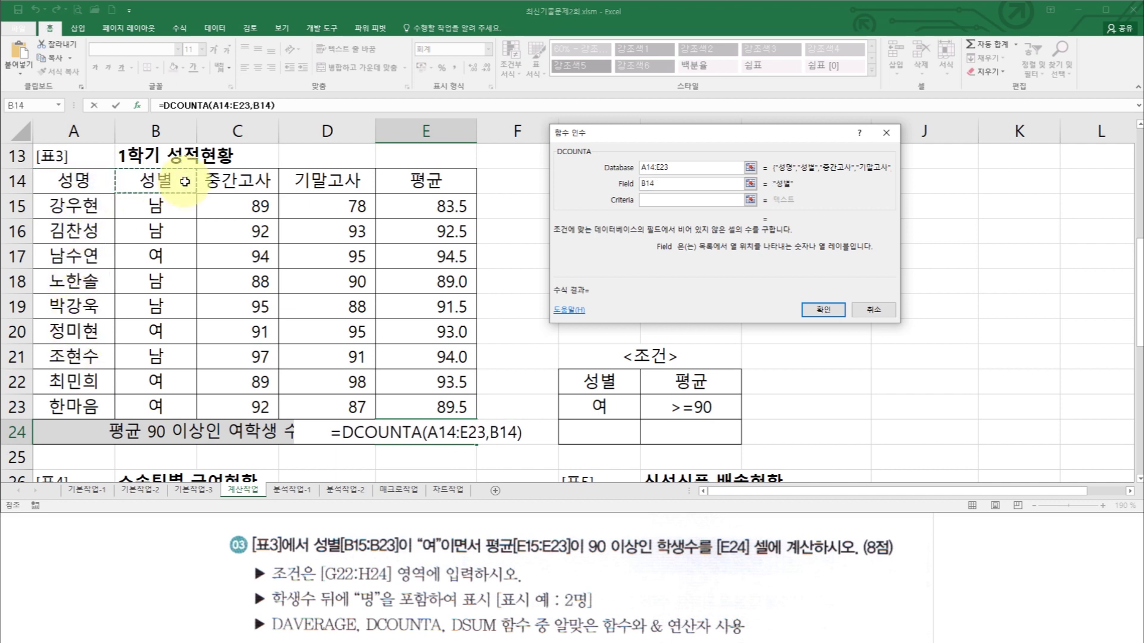
left_click(238, 182)
left_click(333, 181)
left_click(421, 185)
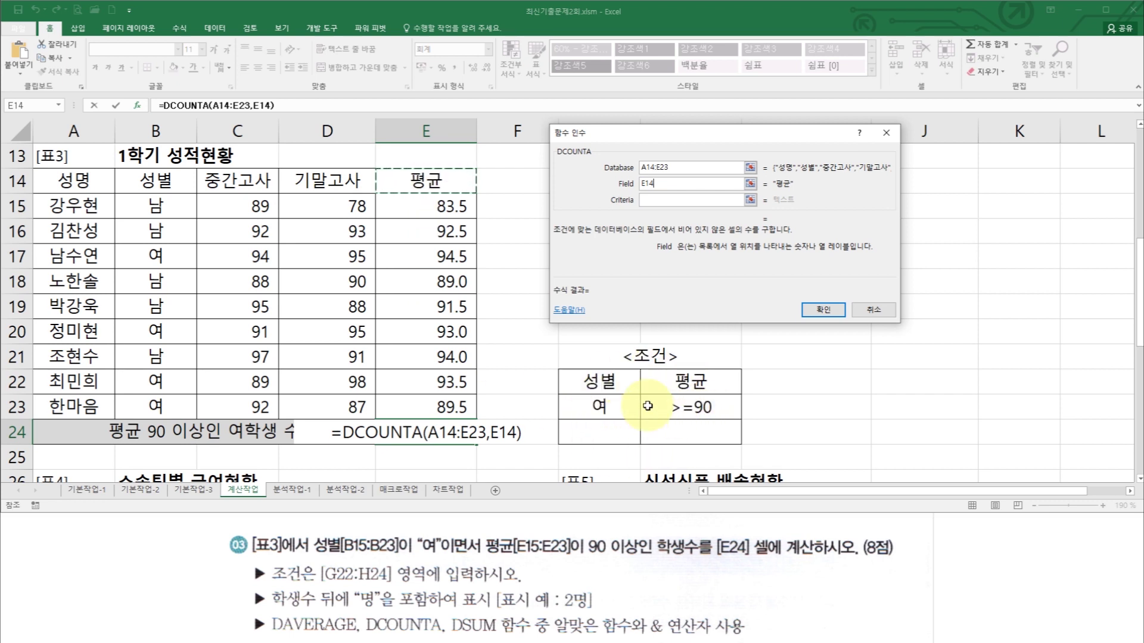
left_click(84, 180)
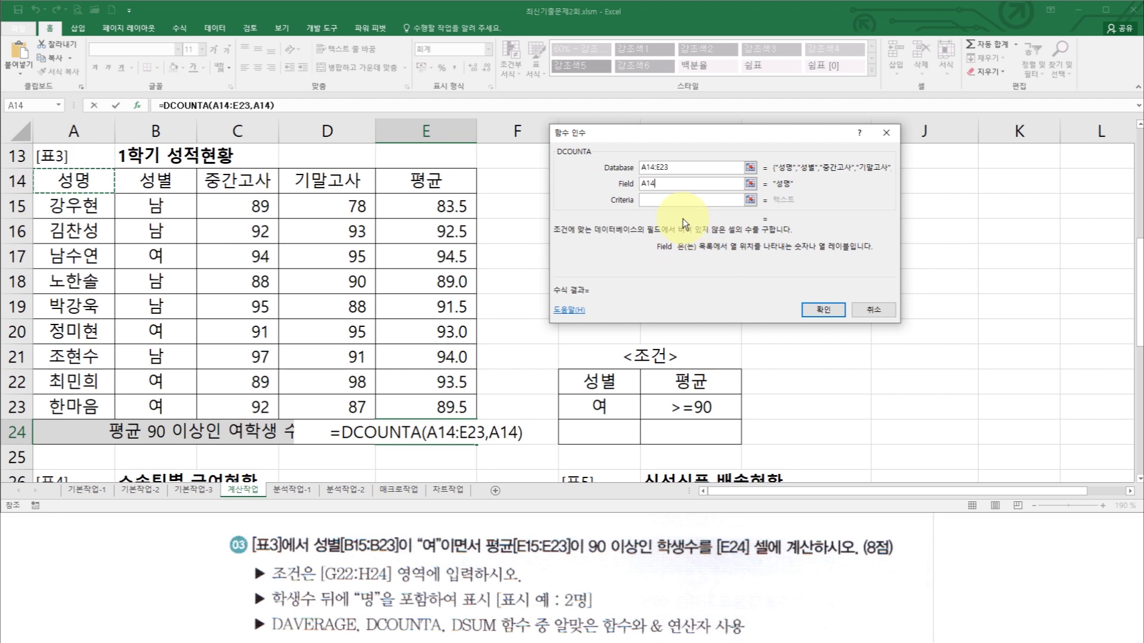
Step: Set DCOUNTA's Criteria to G22:H23 and complete the formula in E24
left_click(685, 200)
left_click(599, 378)
left_click_drag(599, 378, 696, 412)
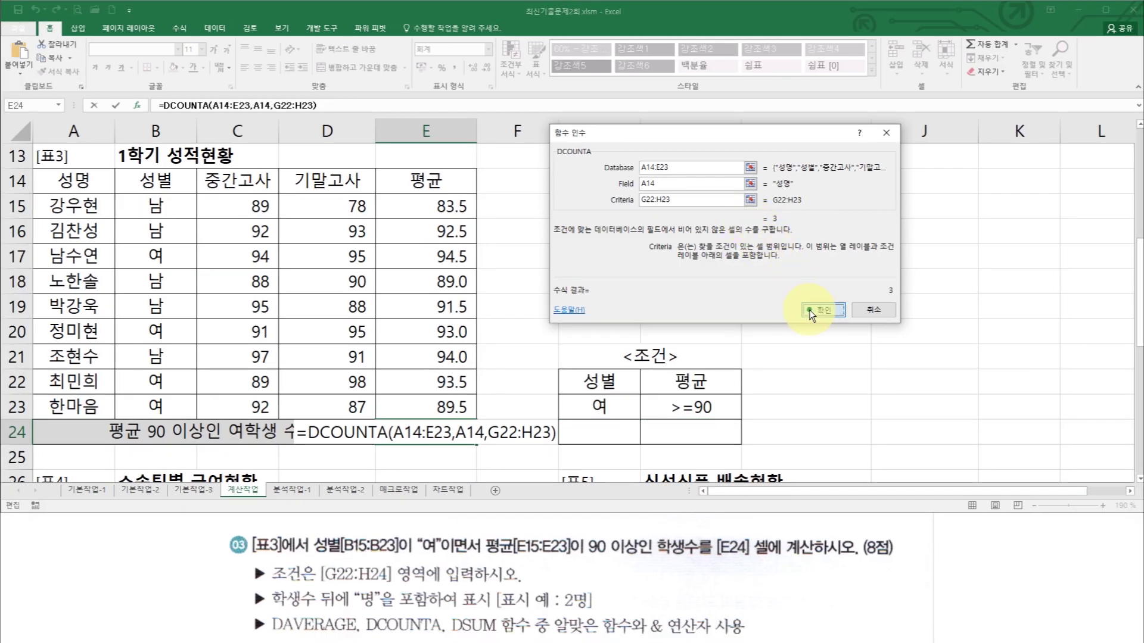
left_click(900, 402)
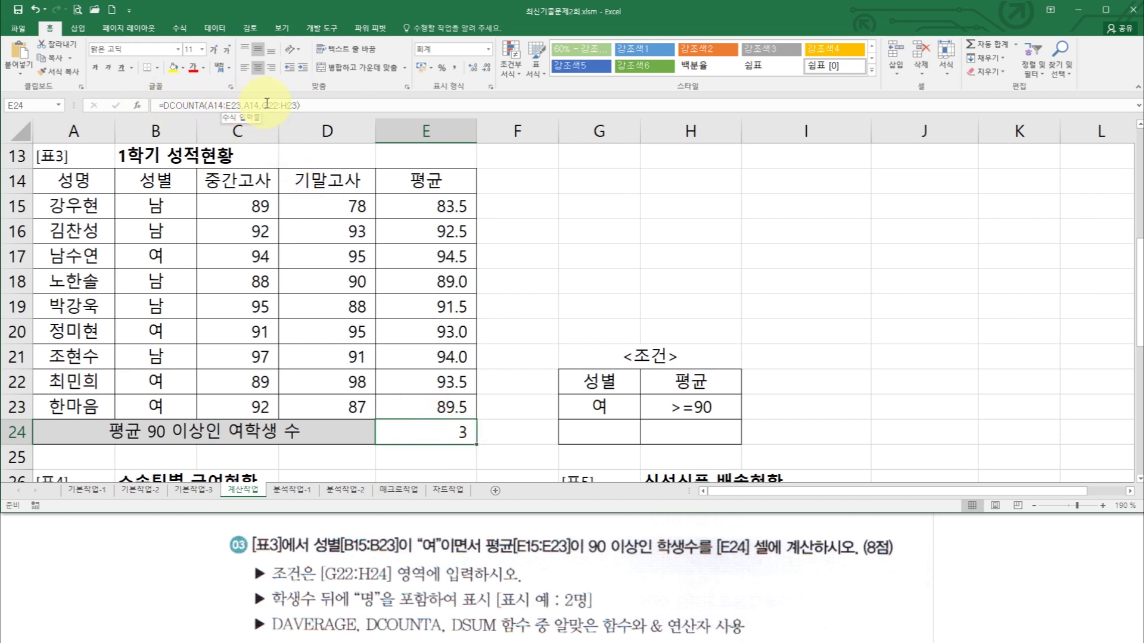
Step: Append &"명" to the DCOUNTA formula in E24 and review the finished formula
left_click(312, 104)
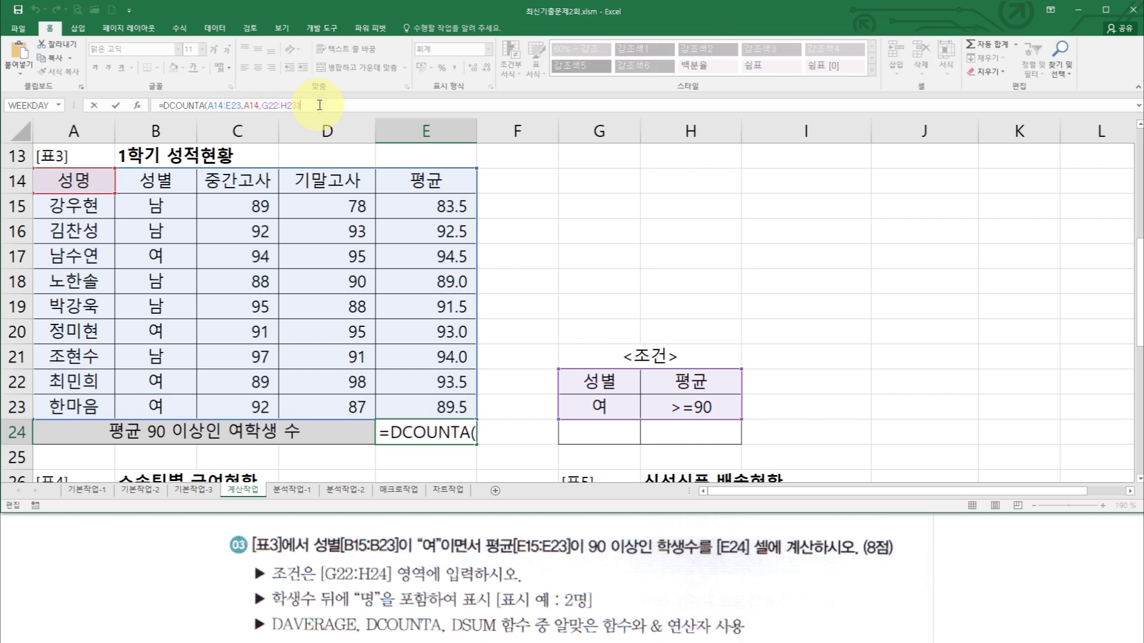
type("&")
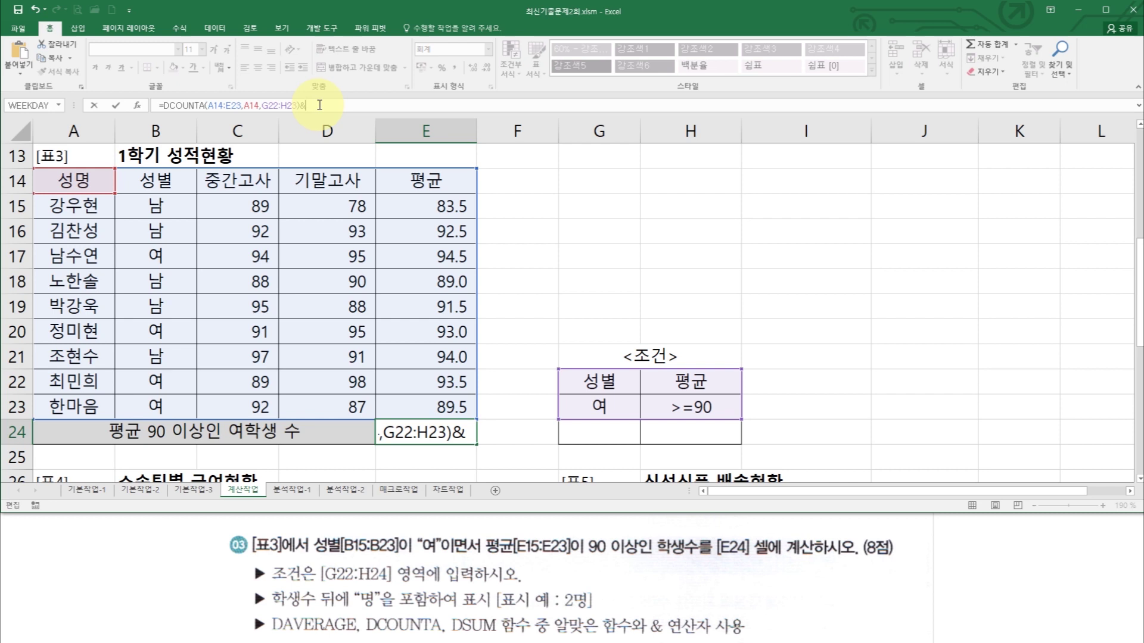
type("\"명")
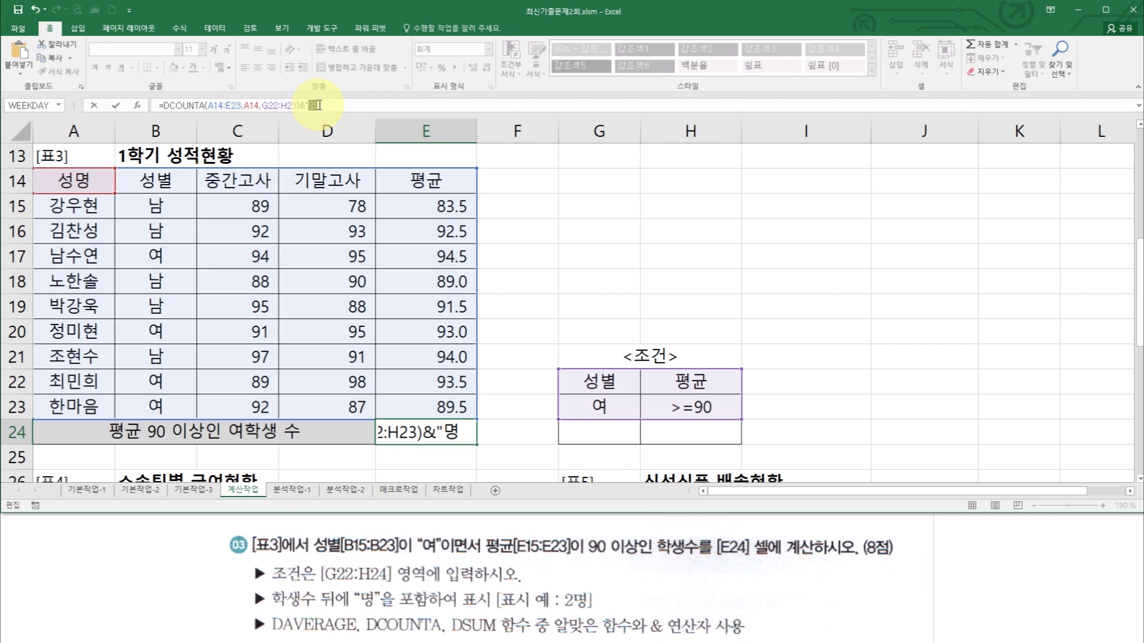
key("Return")
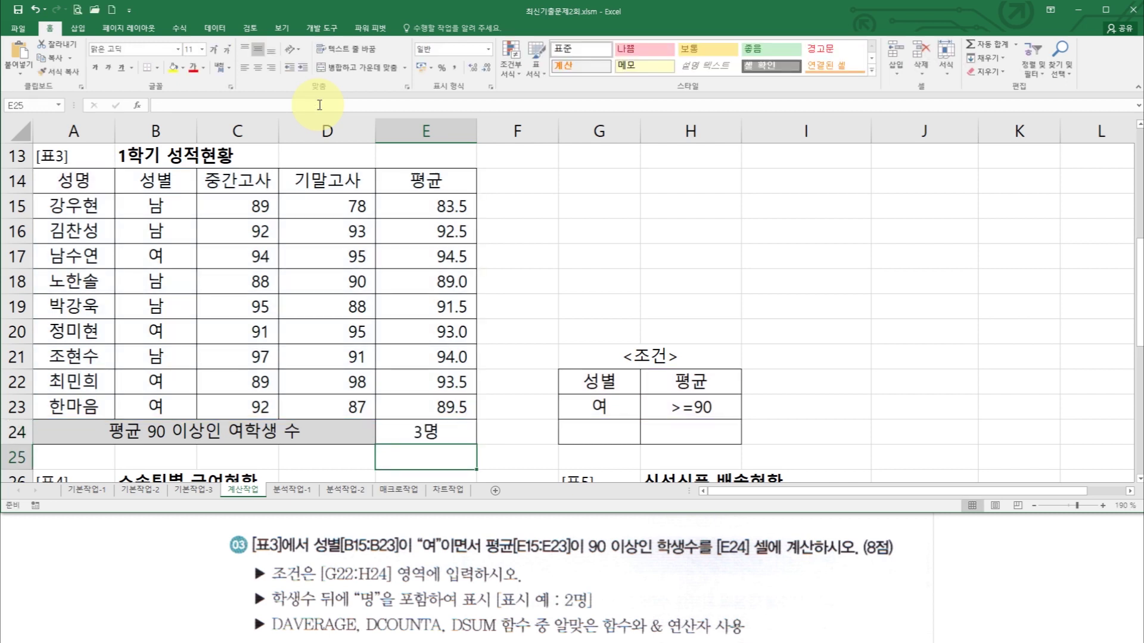
left_click(422, 424)
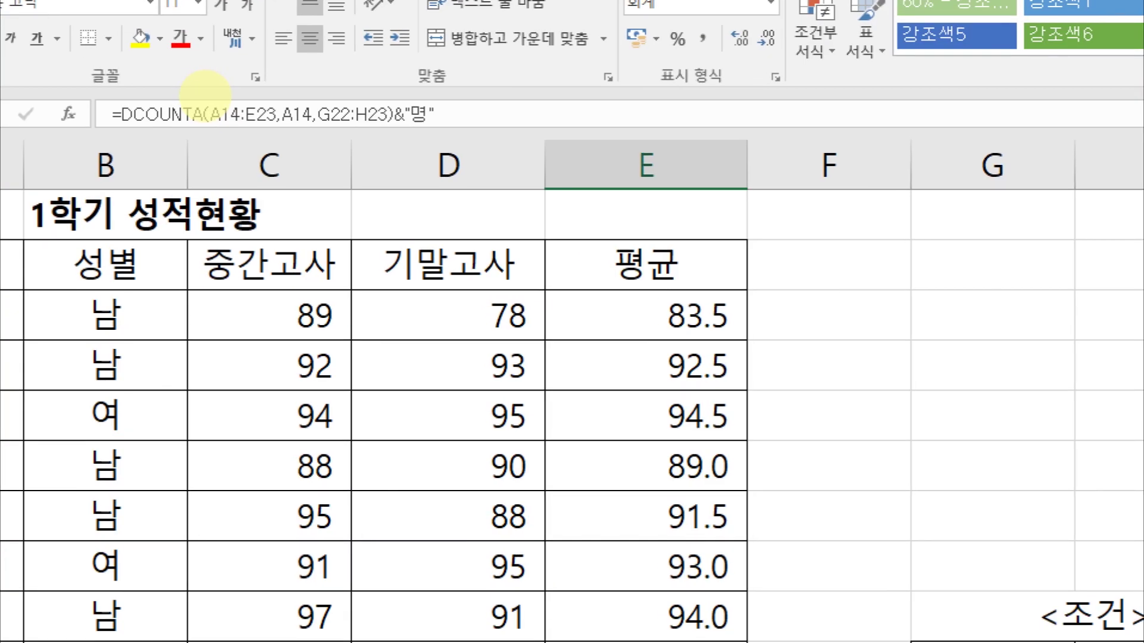
left_click_drag(407, 114, 439, 127)
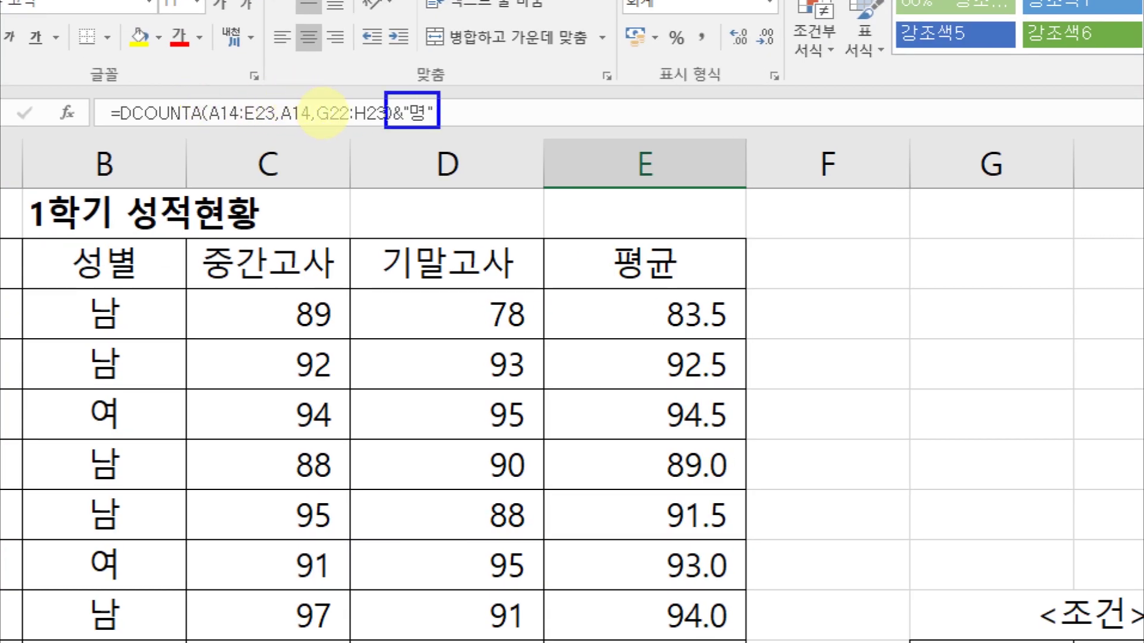
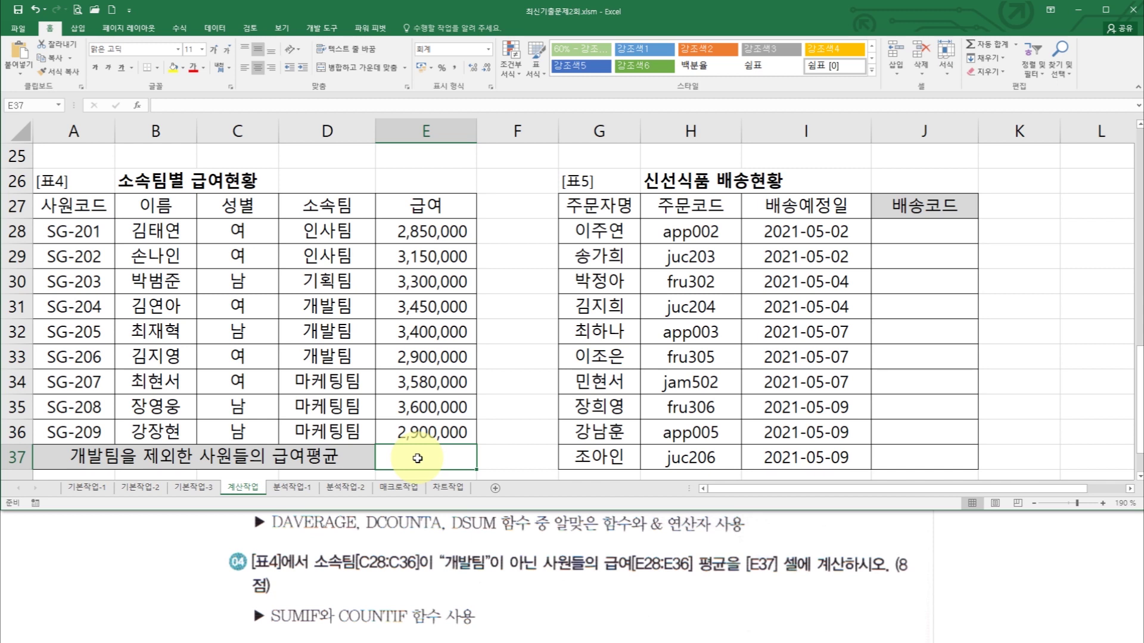
Step: Begin a SUMIF function in E37 and set its Range to the 소속팀 cells D28:D36
type("=sumif")
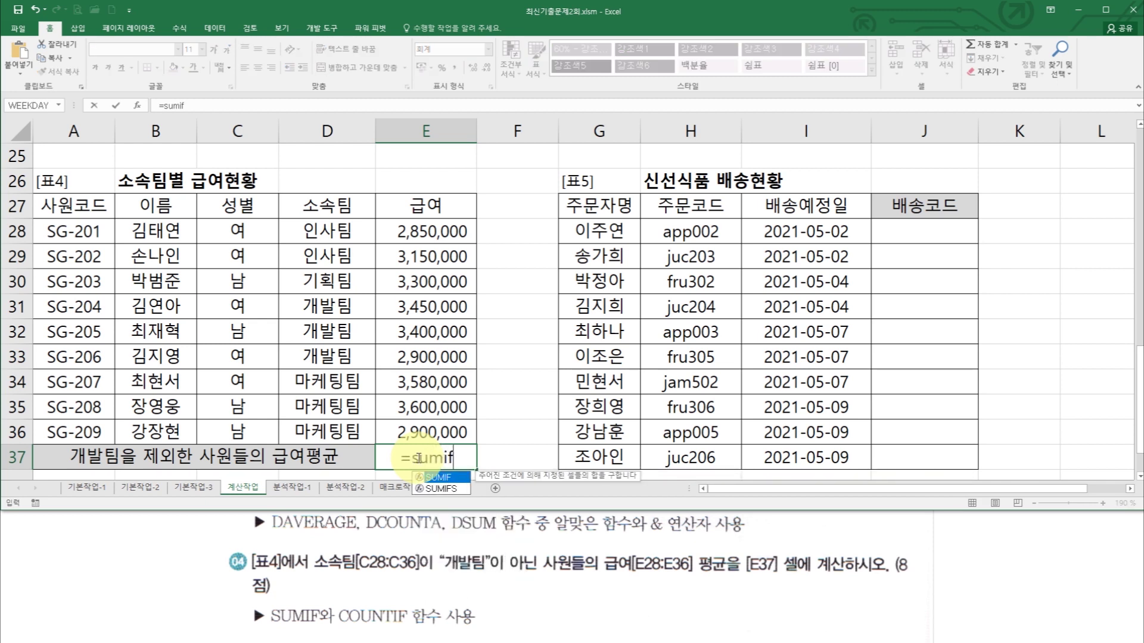
key("ctrl+a")
left_click_drag(634, 138, 523, 198)
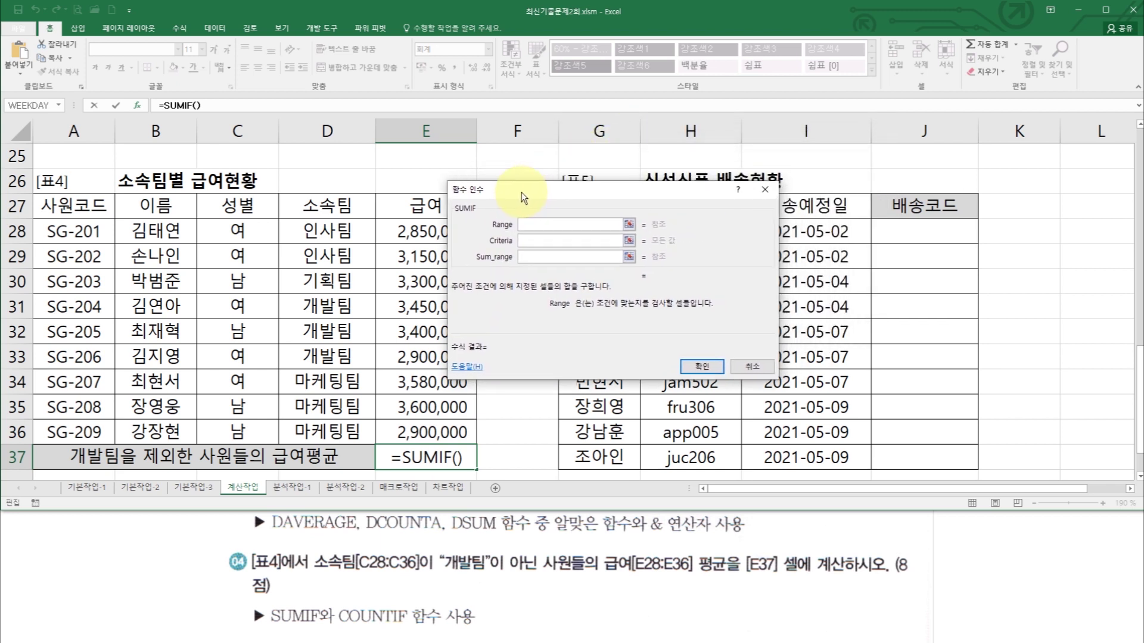
left_click(534, 240)
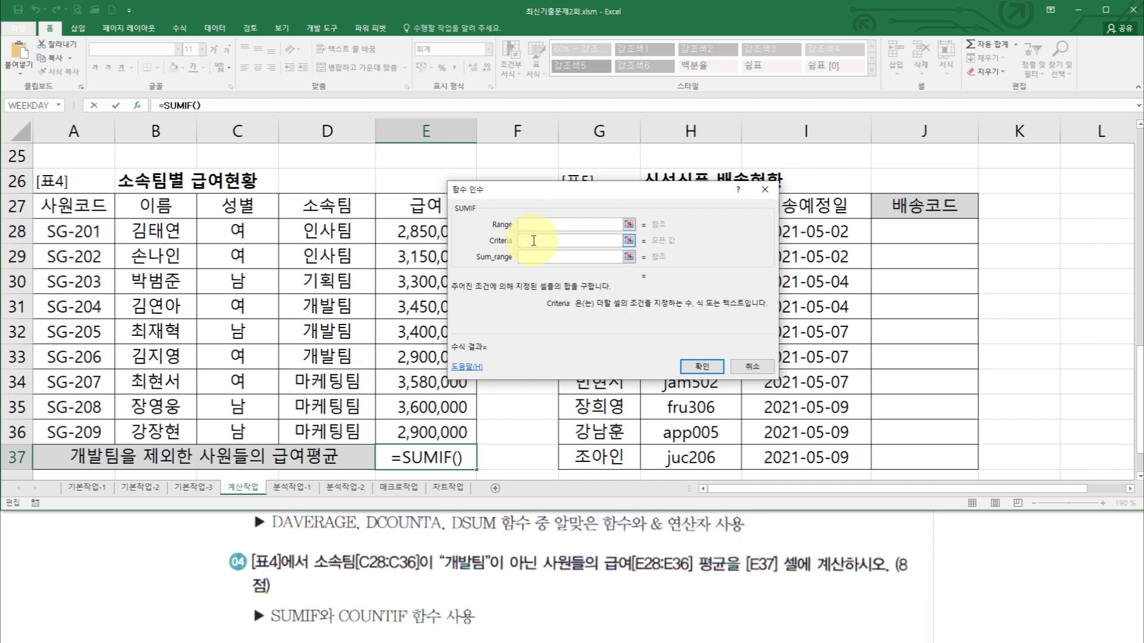
left_click(533, 257)
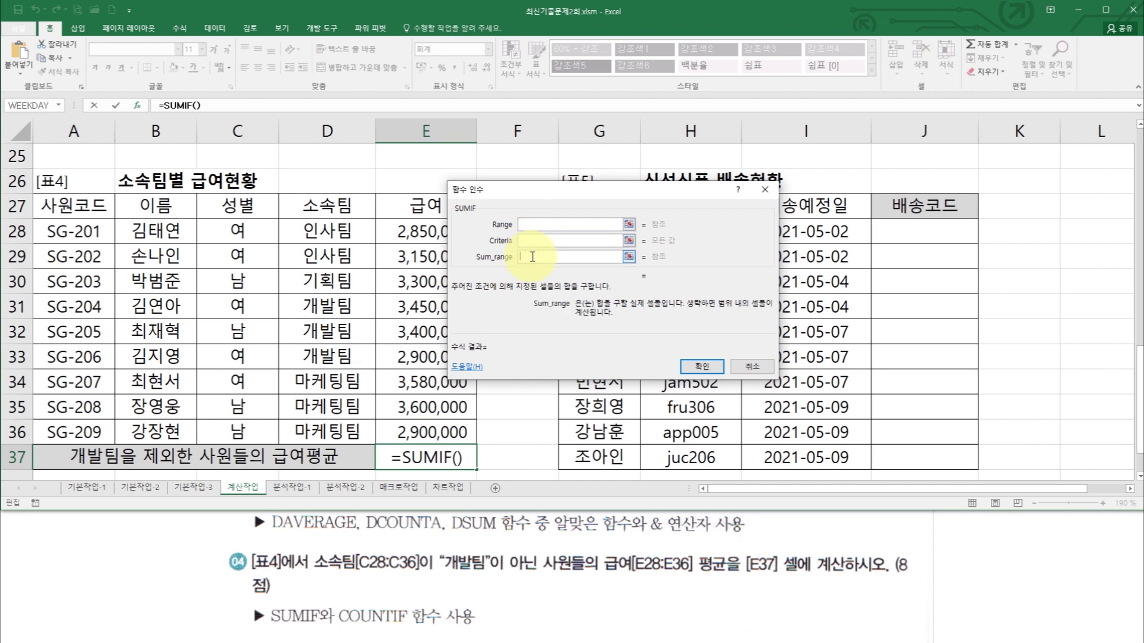
left_click(531, 225)
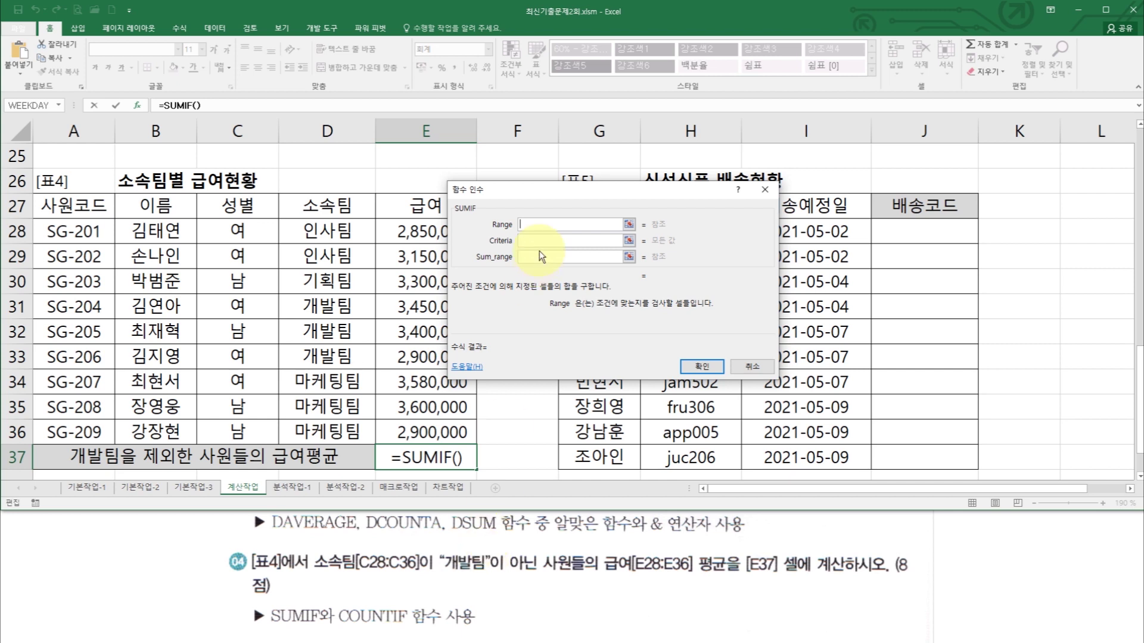
left_click(345, 232)
left_click_drag(344, 232, 338, 433)
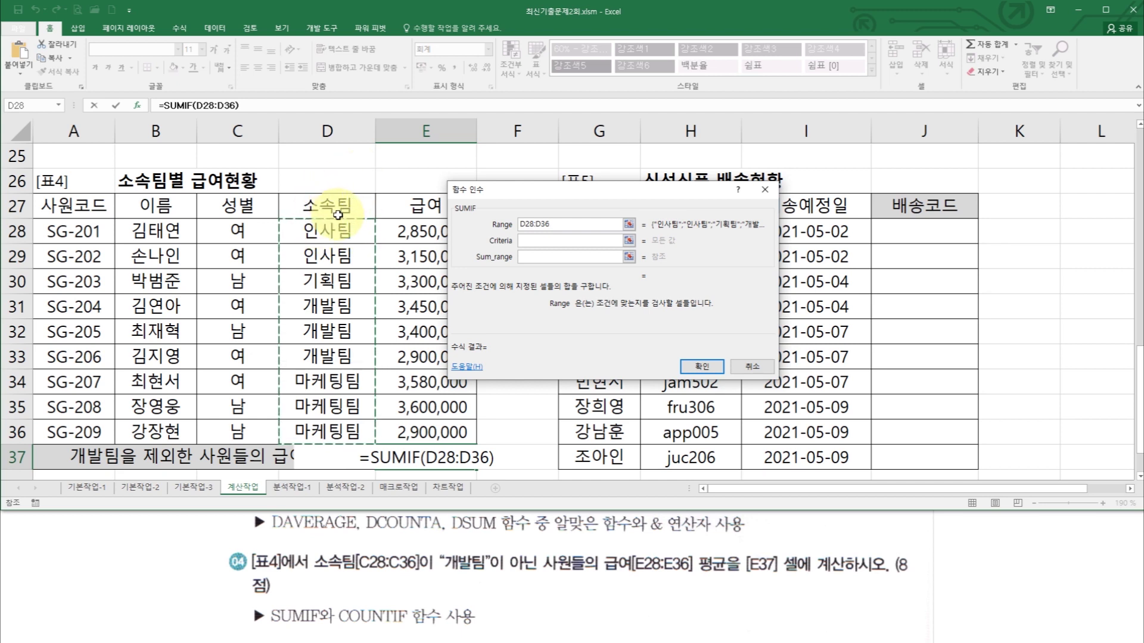
Step: Set SUMIF's Criteria to "<>개발팀" and Sum_range to E28:E36, and complete the function
left_click(551, 239)
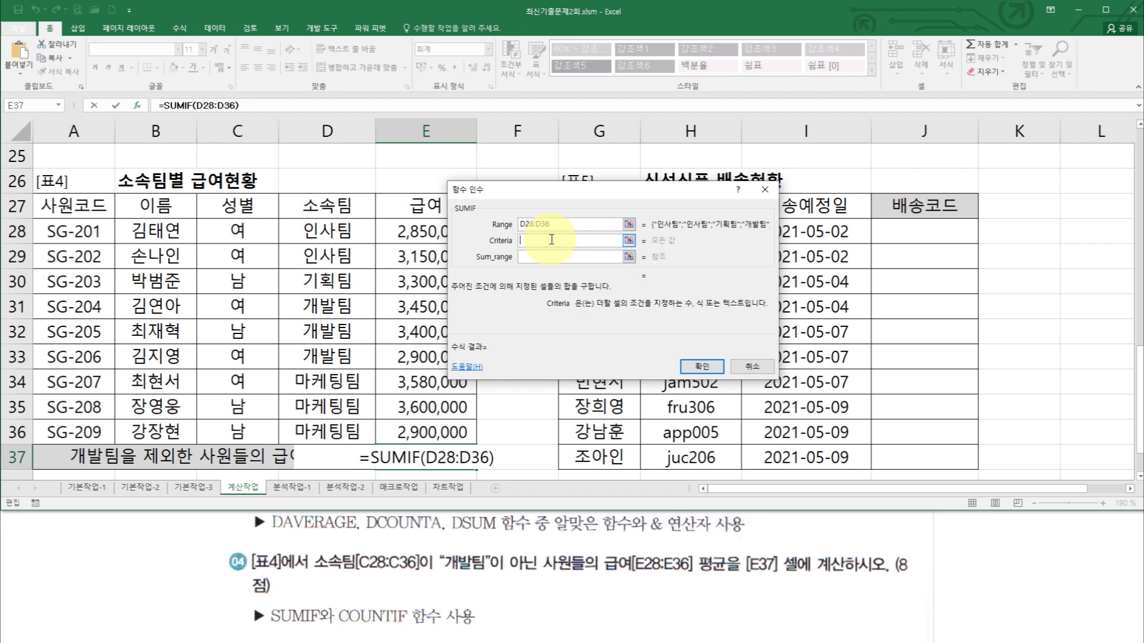
type("<>")
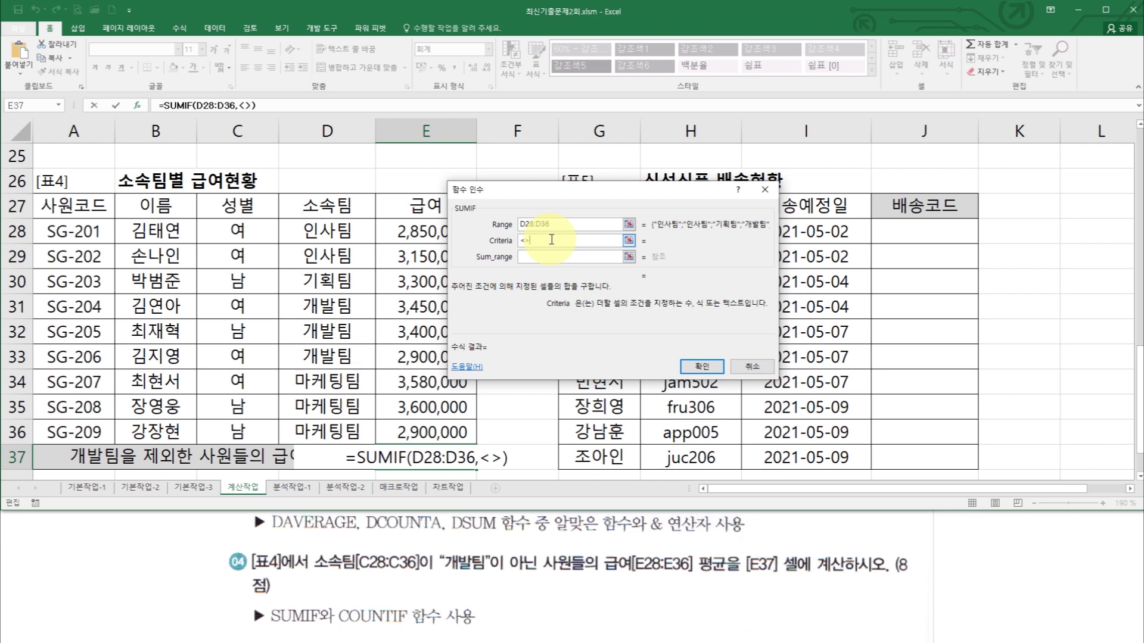
type("개발팀")
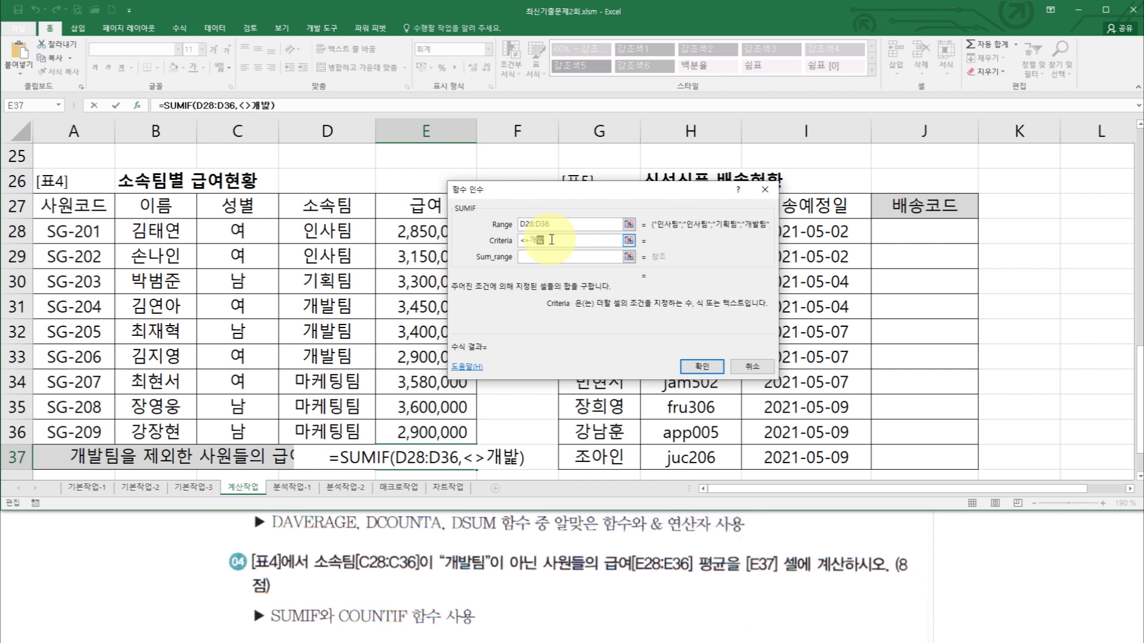
left_click(553, 257)
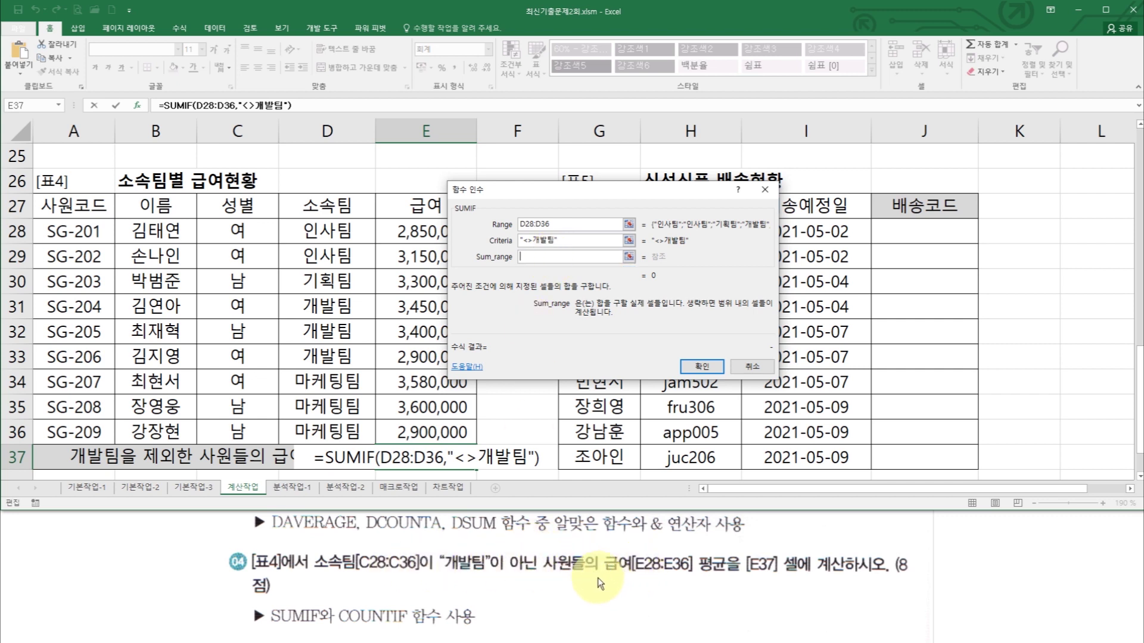
left_click_drag(417, 232, 417, 432)
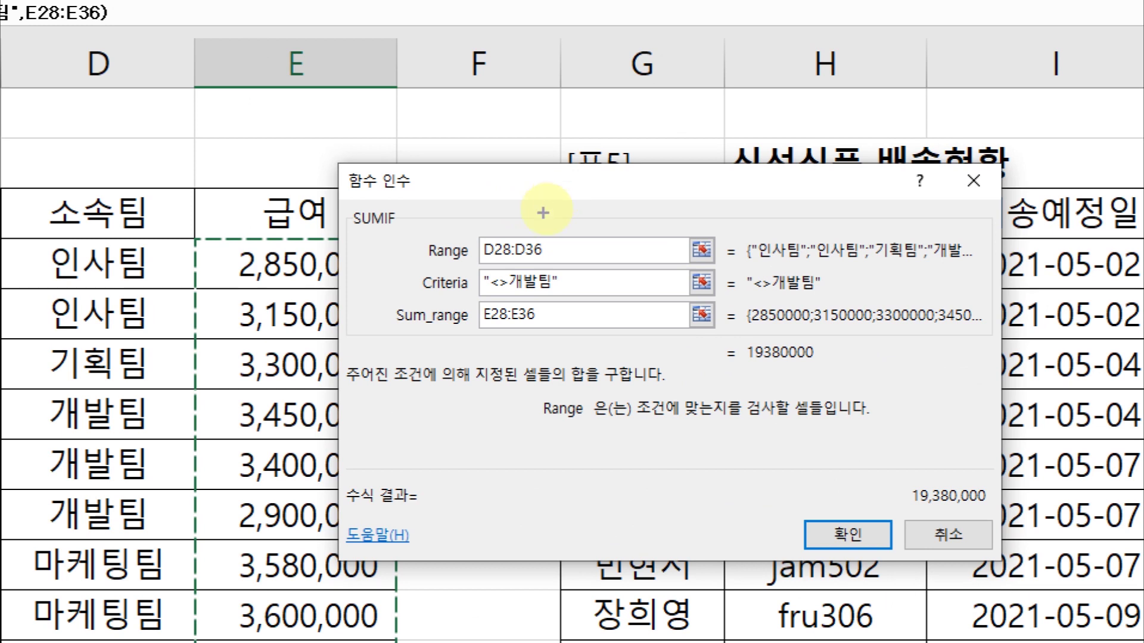
left_click_drag(476, 233, 549, 261)
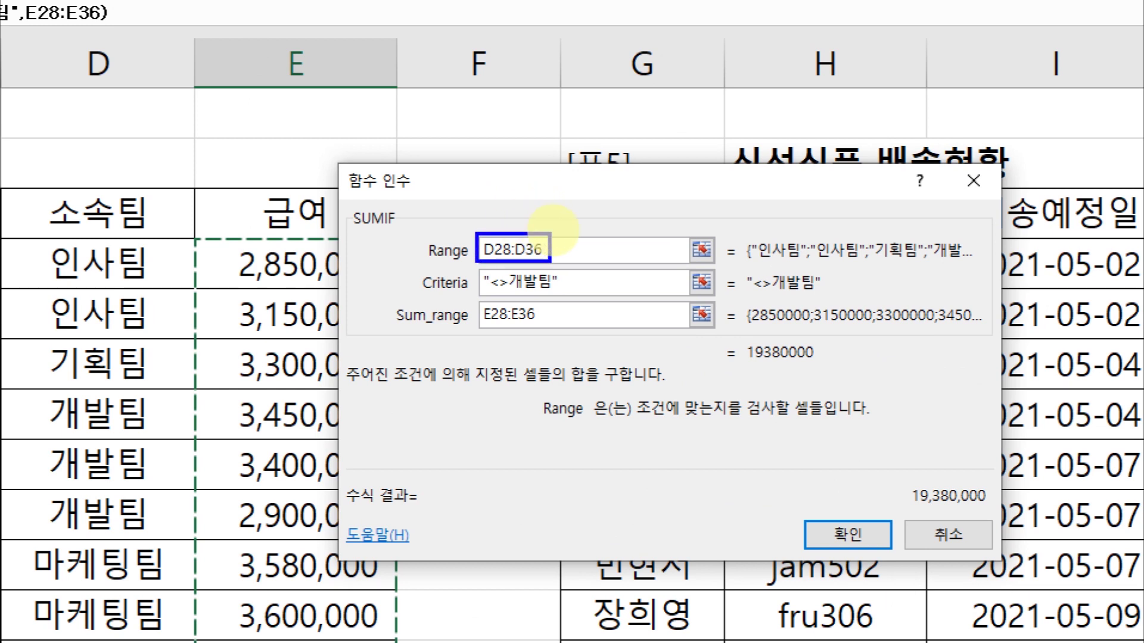
left_click_drag(475, 267, 570, 296)
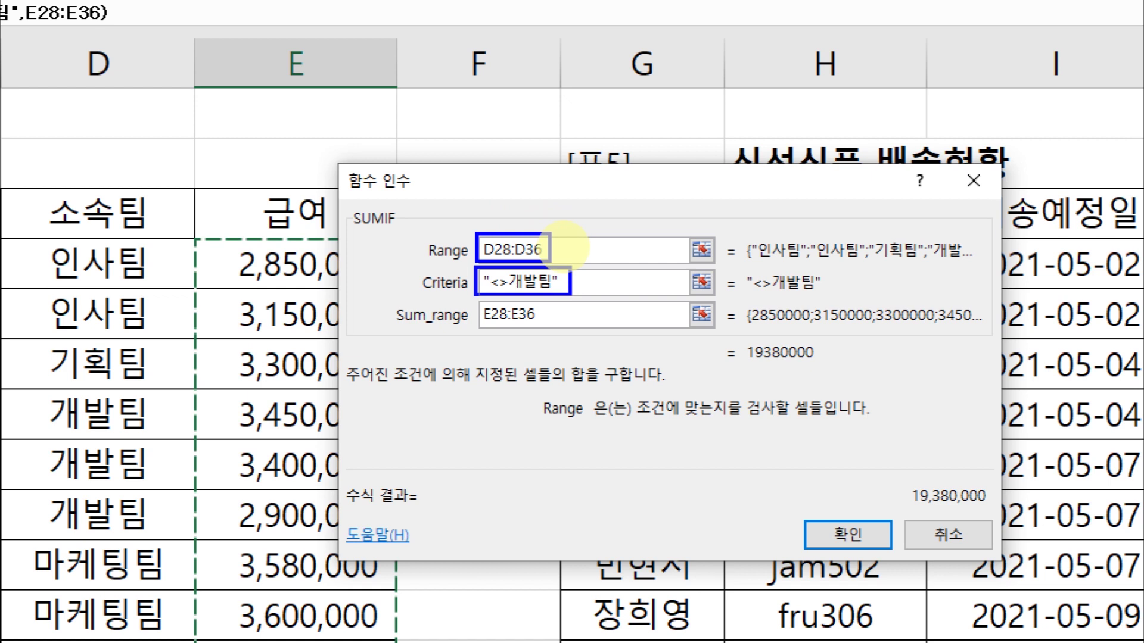
left_click_drag(476, 300, 548, 329)
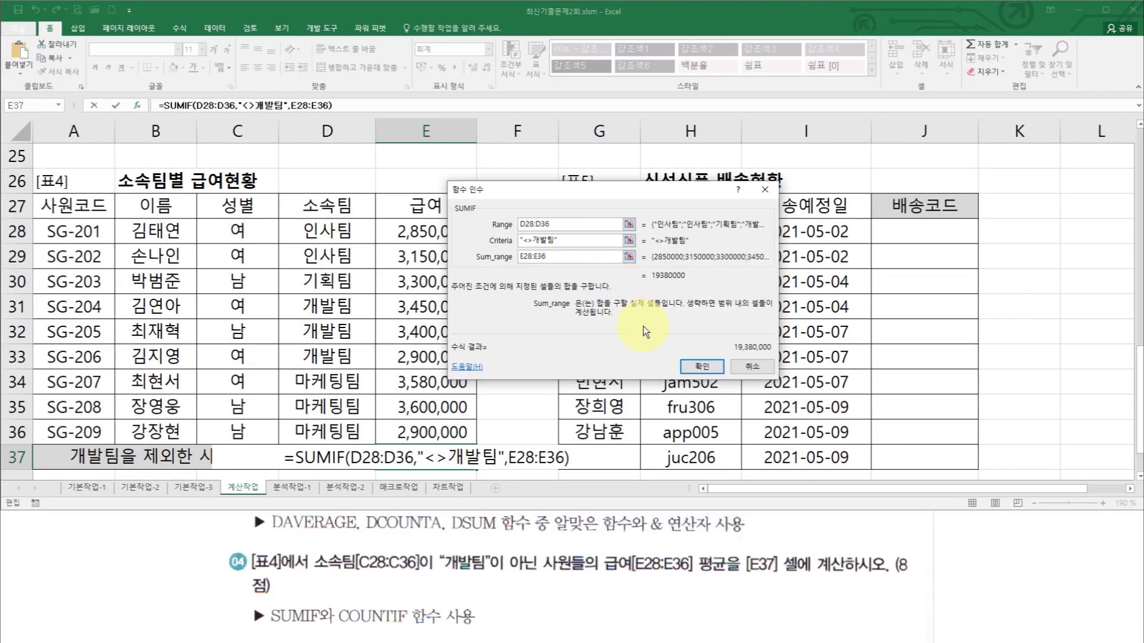
left_click(847, 535)
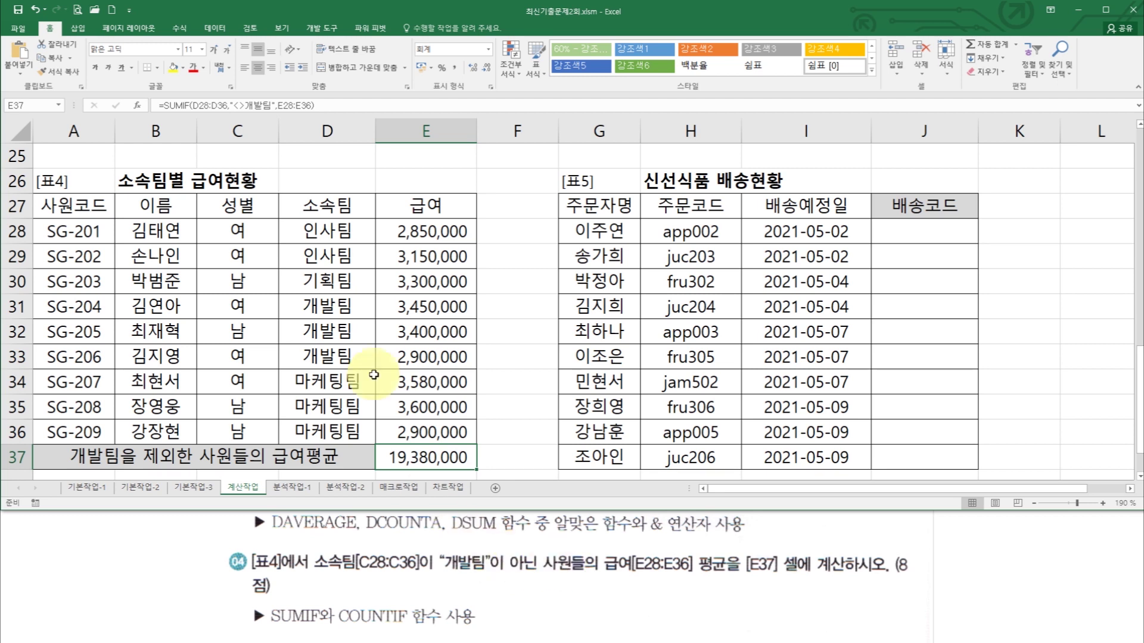
Step: Append a division by a COUNTIF function to the SUMIF formula in E37 and open COUNTIF's arguments
left_click(329, 106)
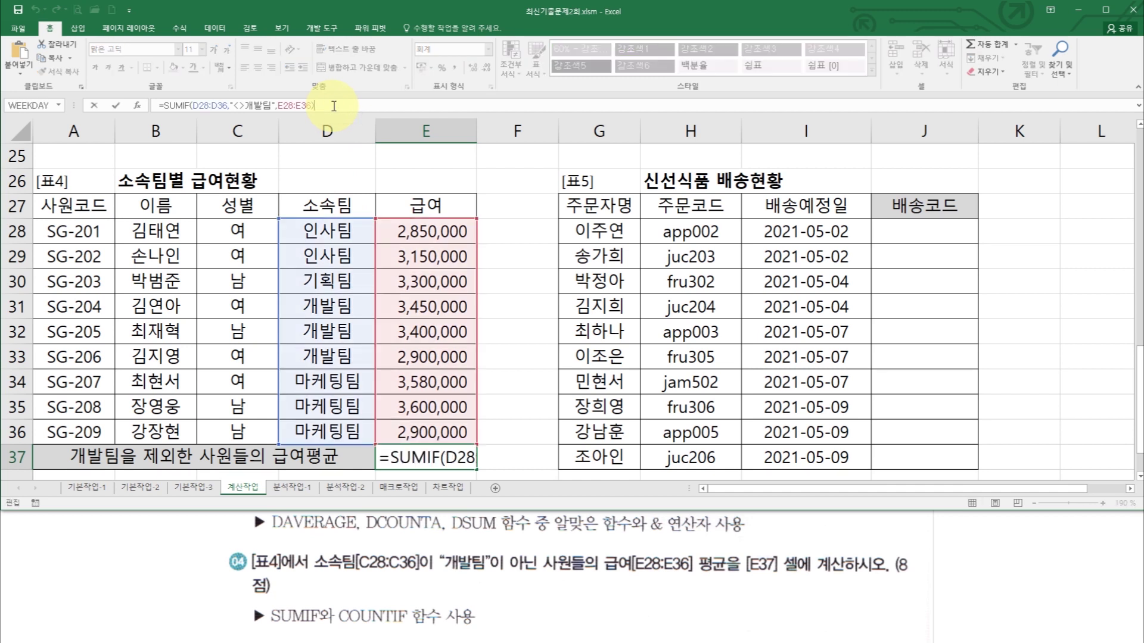
type("/")
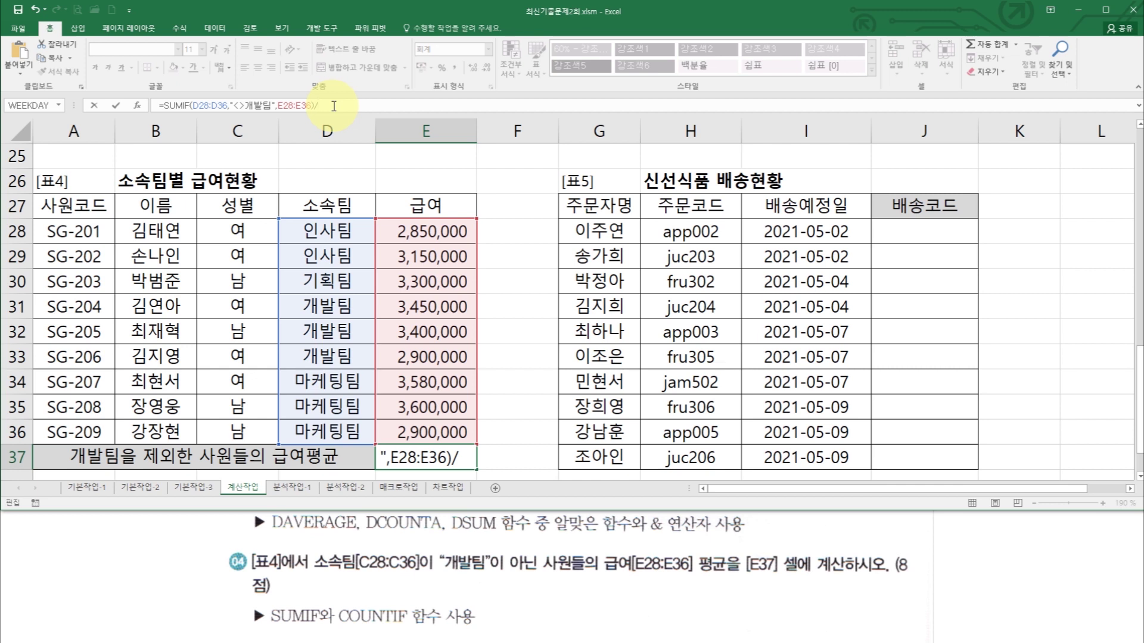
type("cou")
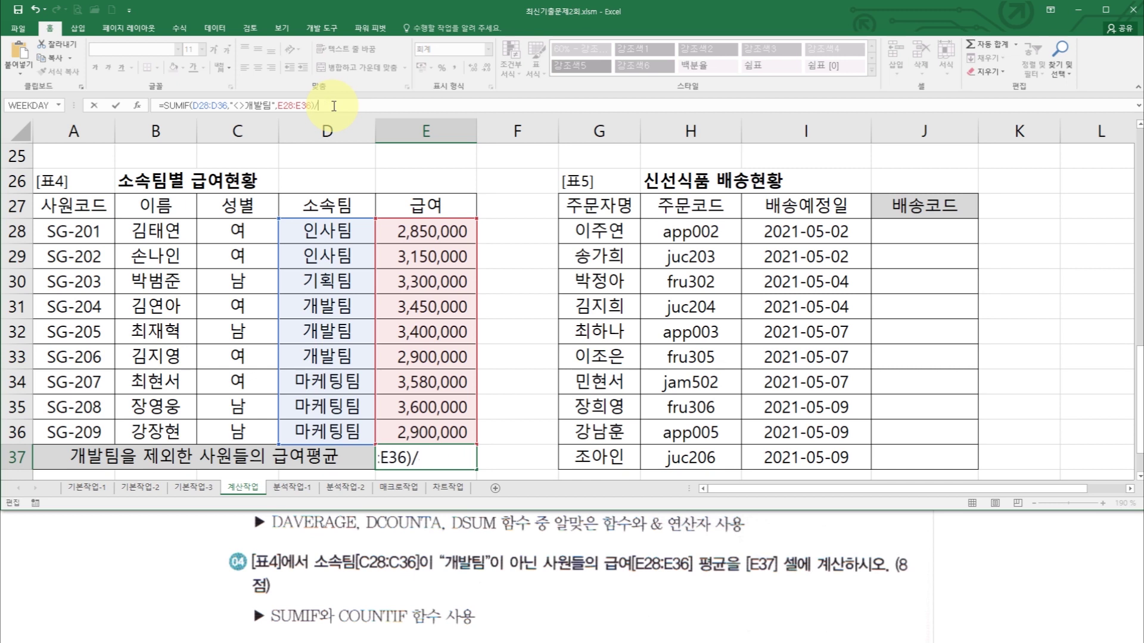
type("nti")
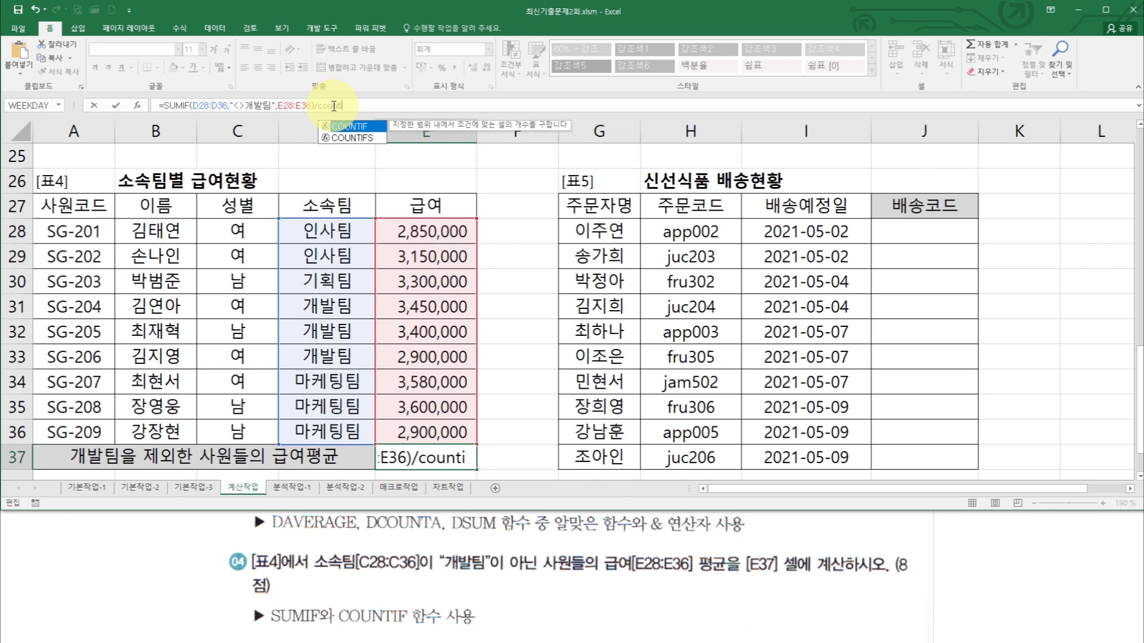
type("f")
key("ctrl+a")
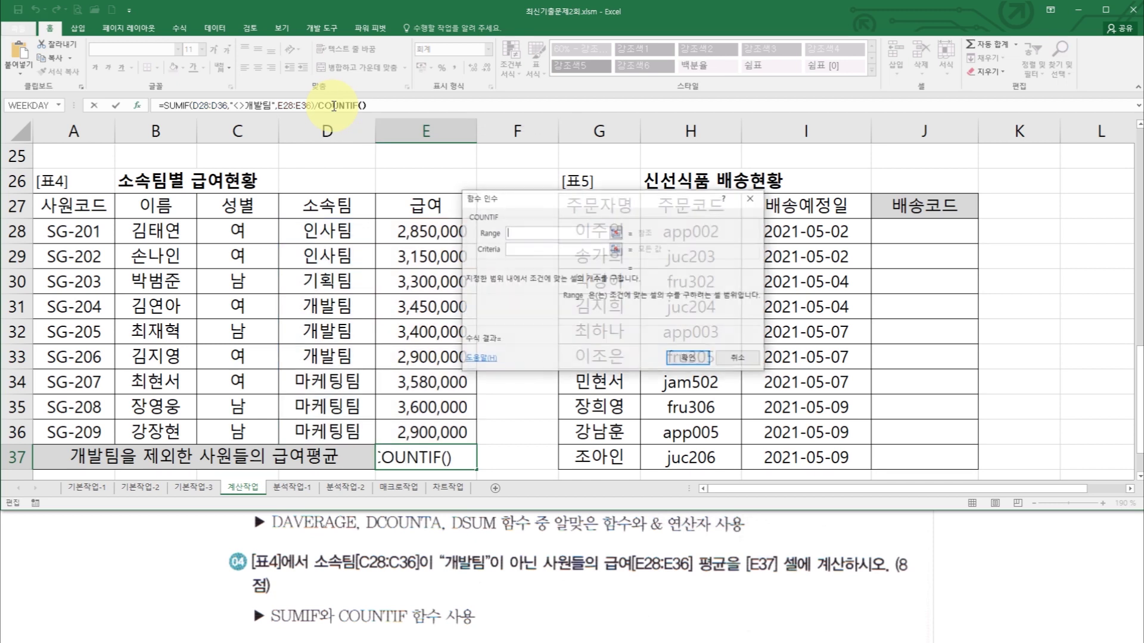
left_click_drag(503, 208, 521, 184)
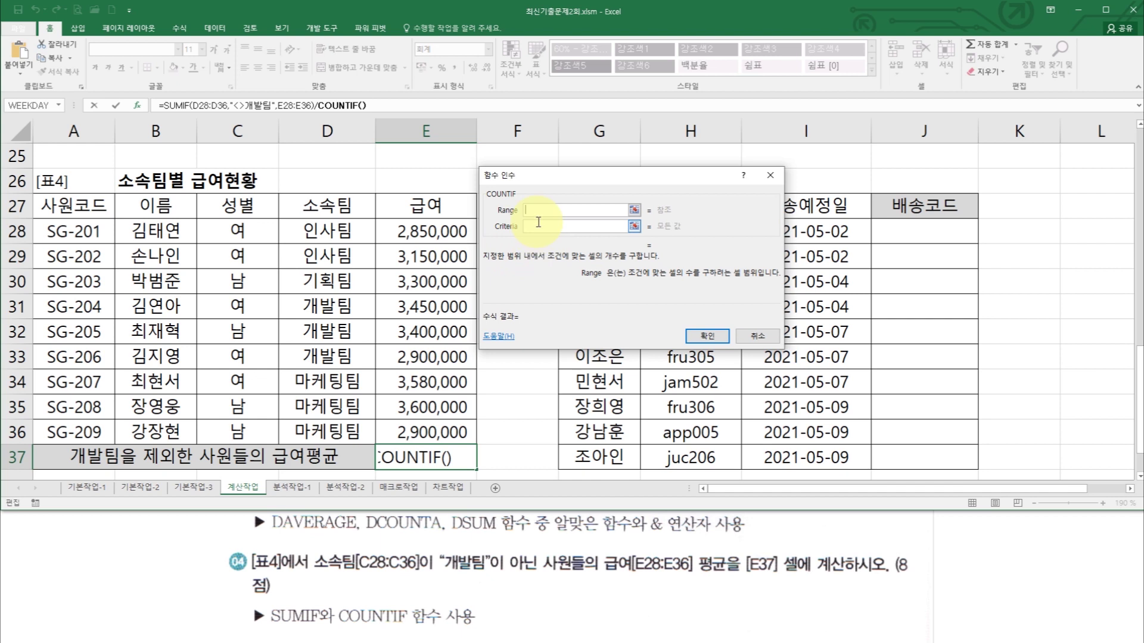
Step: Set COUNTIF's Range to D28:D36 and Criteria to "<>개발팀", and complete the formula in E37
left_click(537, 208)
left_click(535, 226)
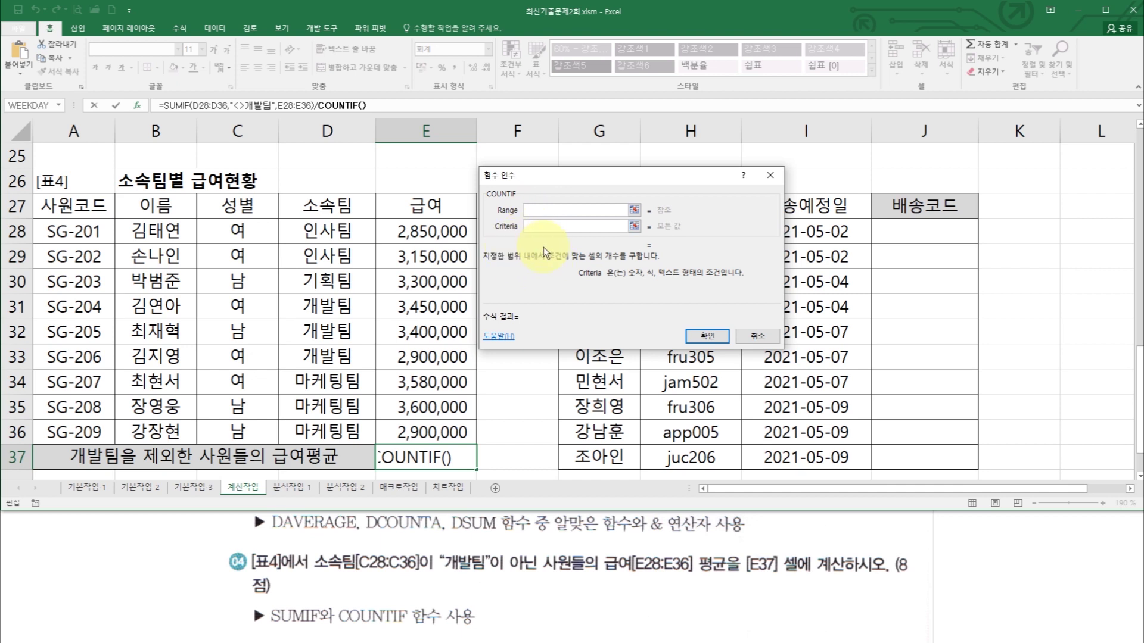
left_click(544, 210)
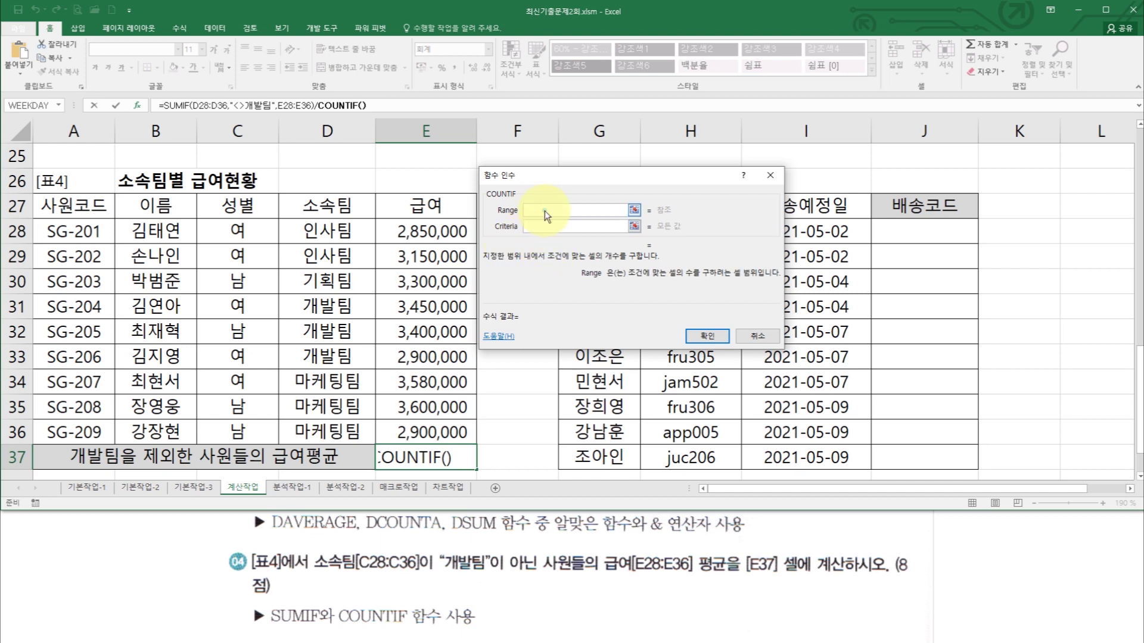
left_click_drag(351, 233, 336, 437)
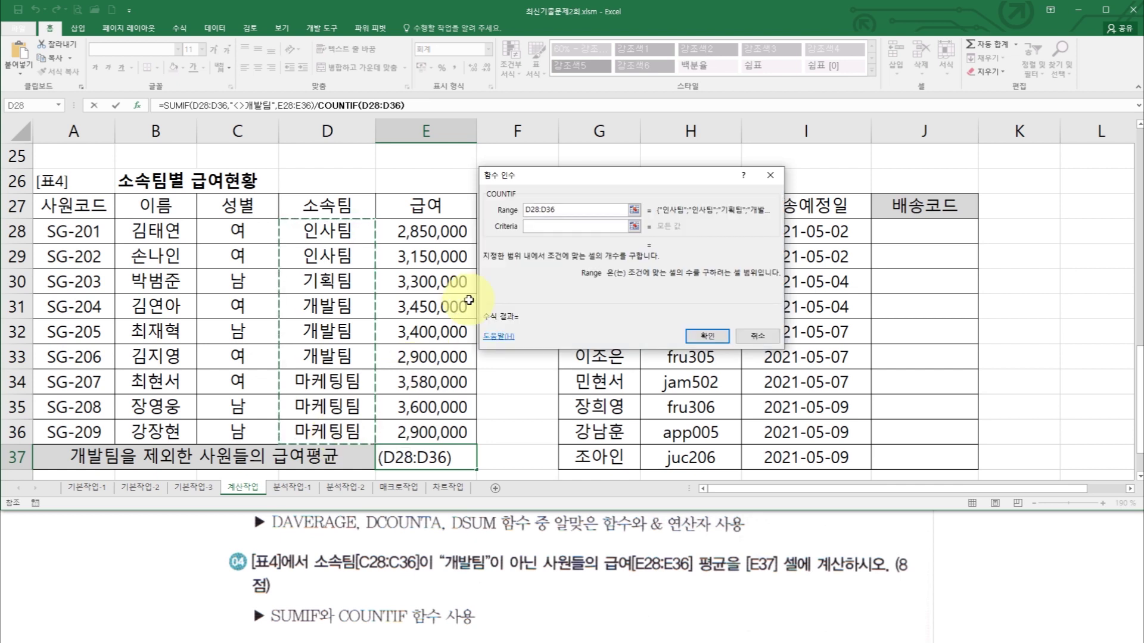
left_click(548, 227)
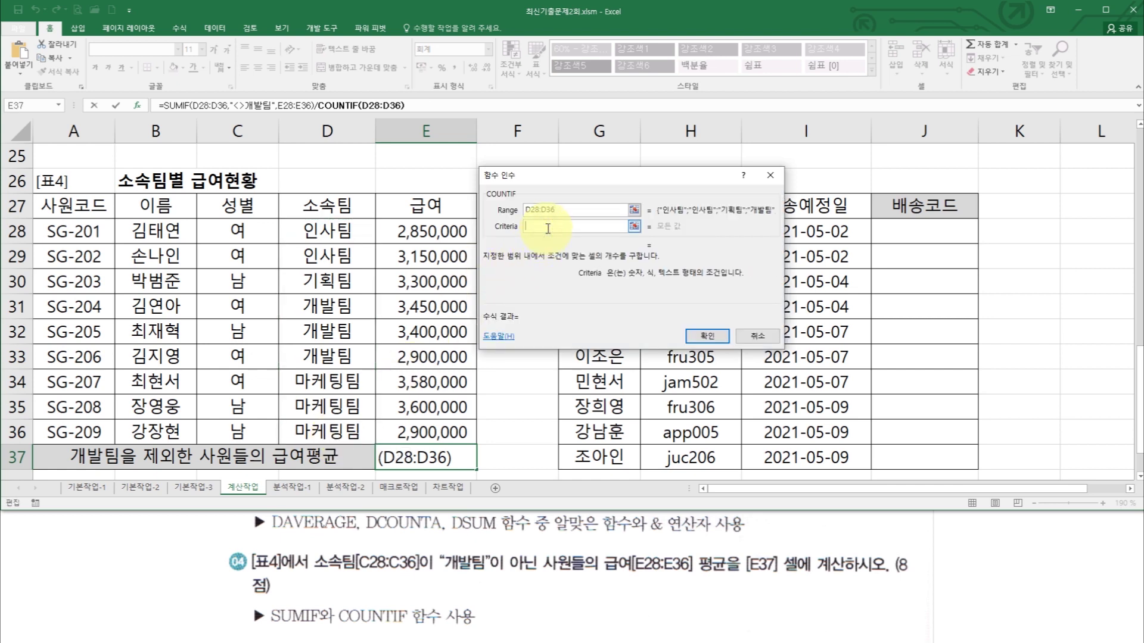
type("<>")
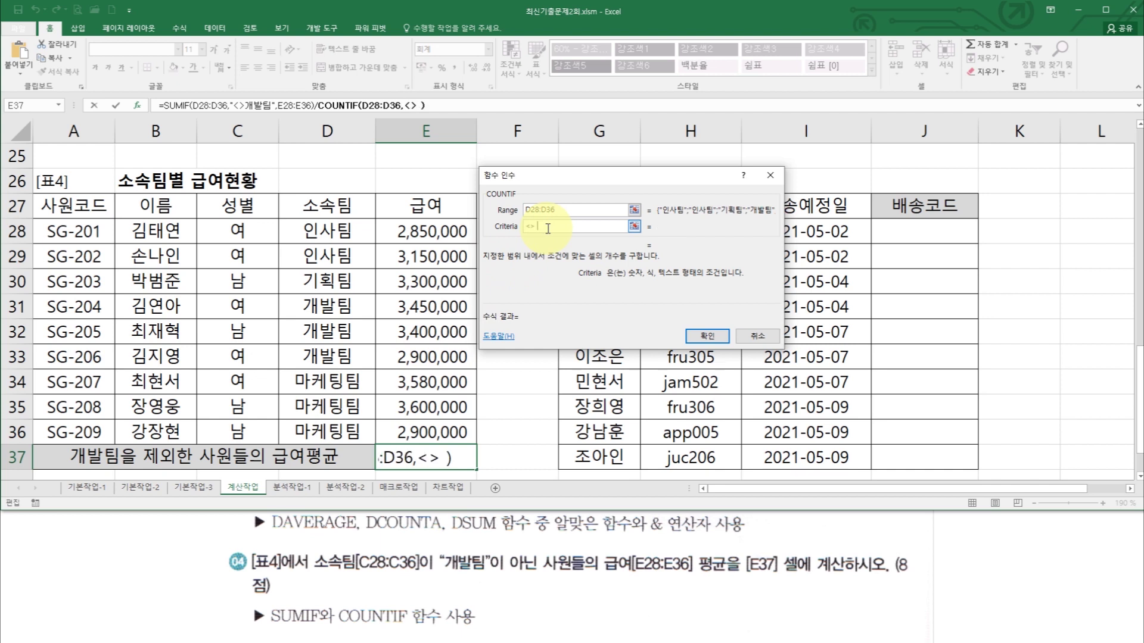
type("개바ㄹ티ㅁ")
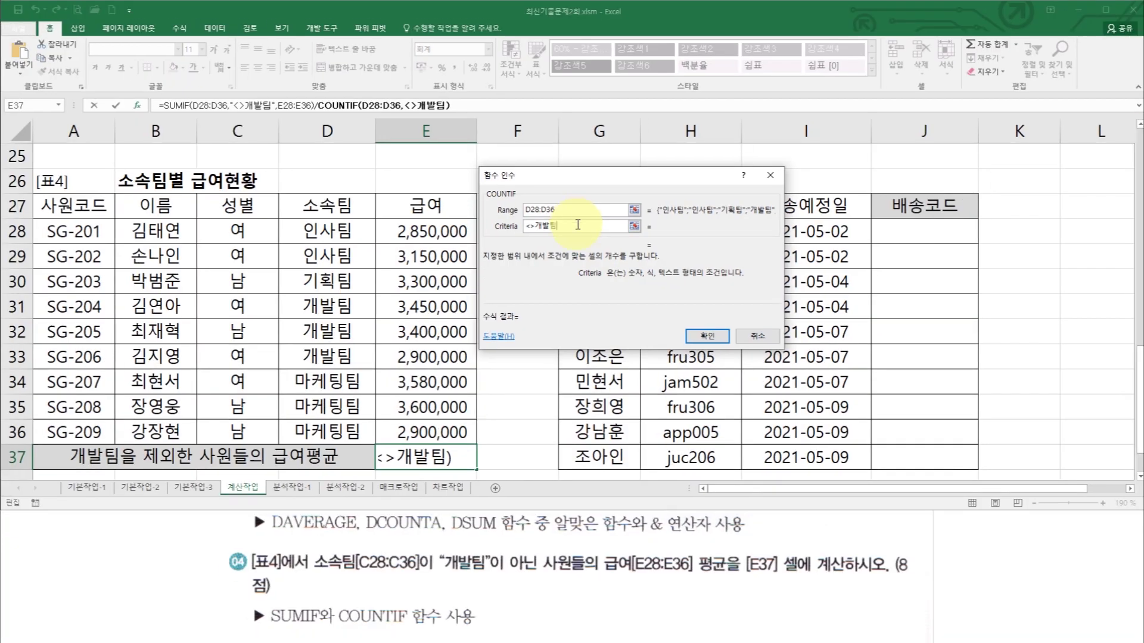
left_click(583, 211)
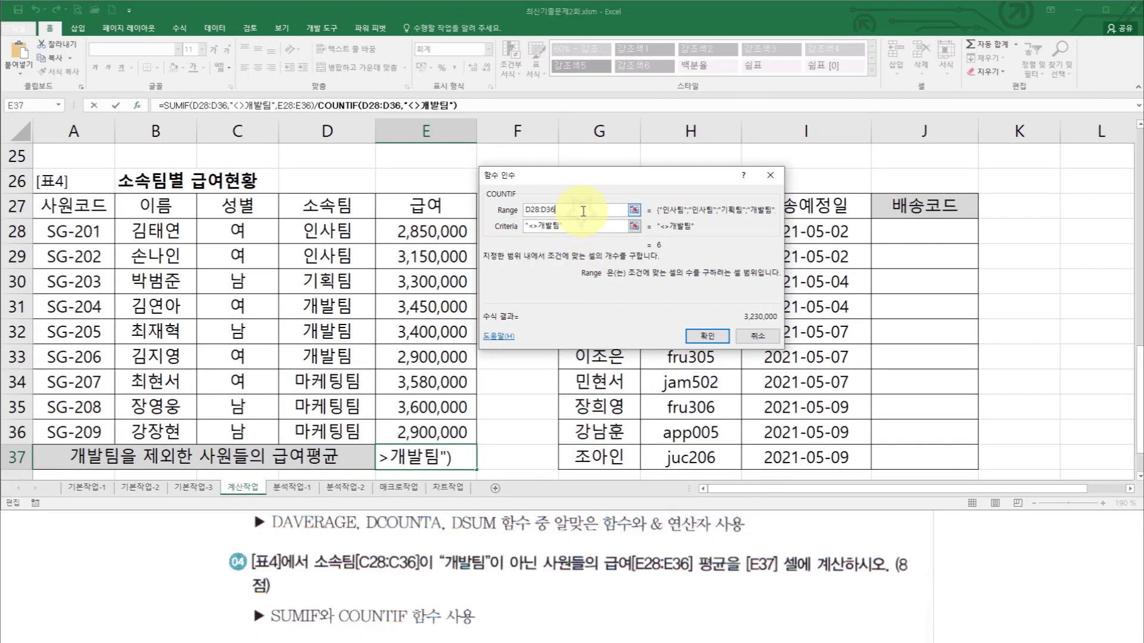
left_click(702, 333)
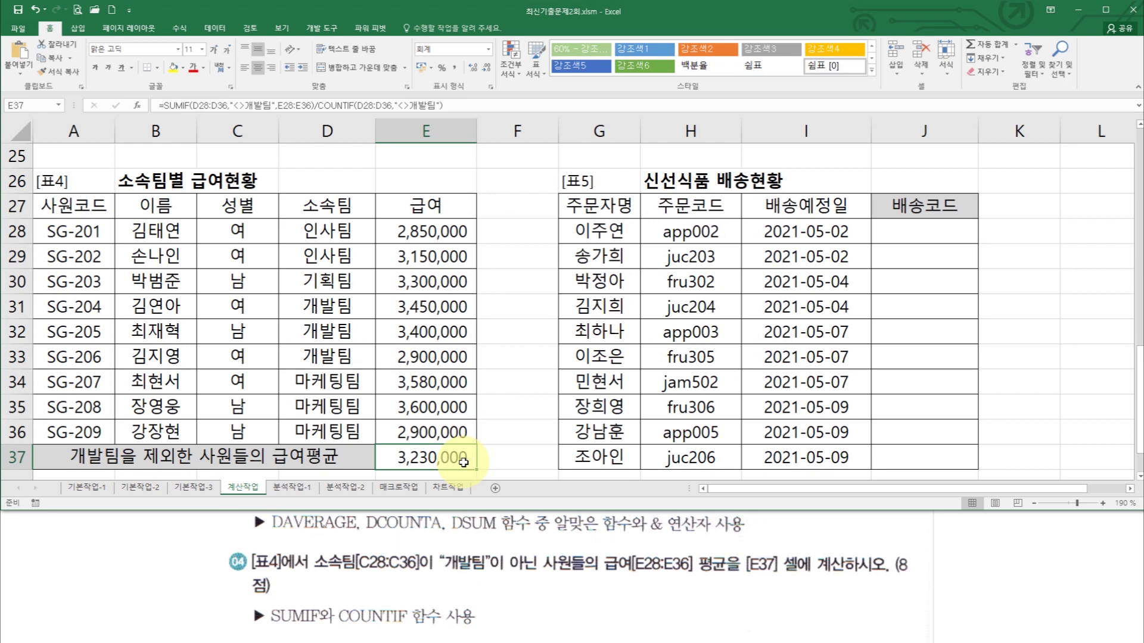
Step: Begin an UPPER function in the first 배송코드 cell, J28, and open its arguments
left_click(906, 236)
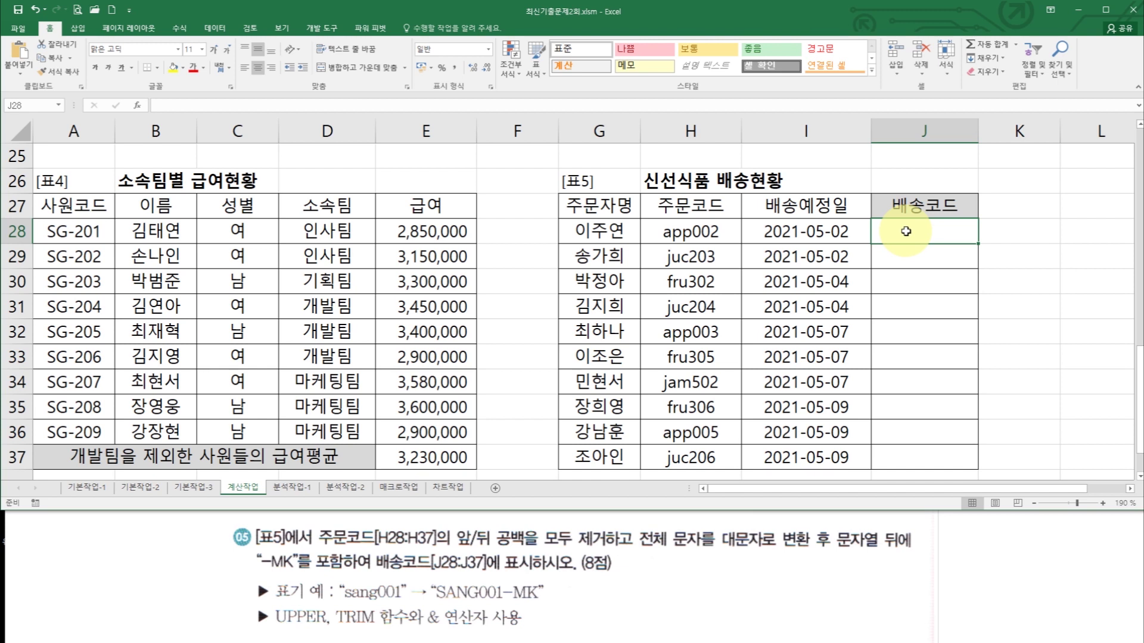
type("=ㅓ")
key("BackSpace")
type("upper")
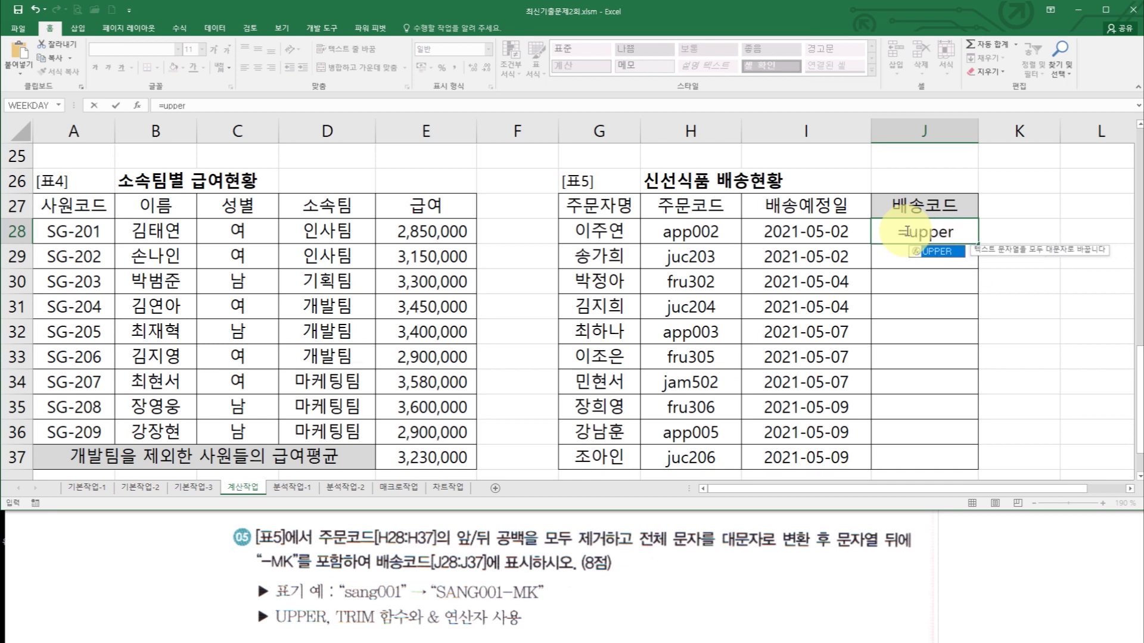
key("ctrl+a")
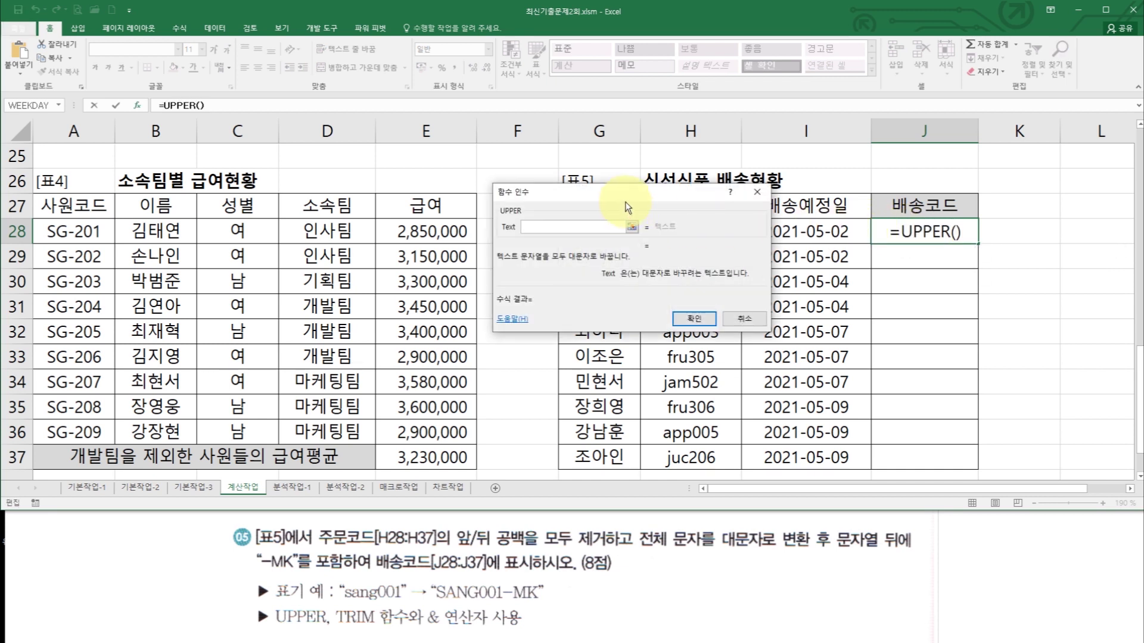
Step: Nest a TRIM function inside UPPER's Text argument in J28 and open TRIM's arguments
left_click_drag(578, 198, 588, 247)
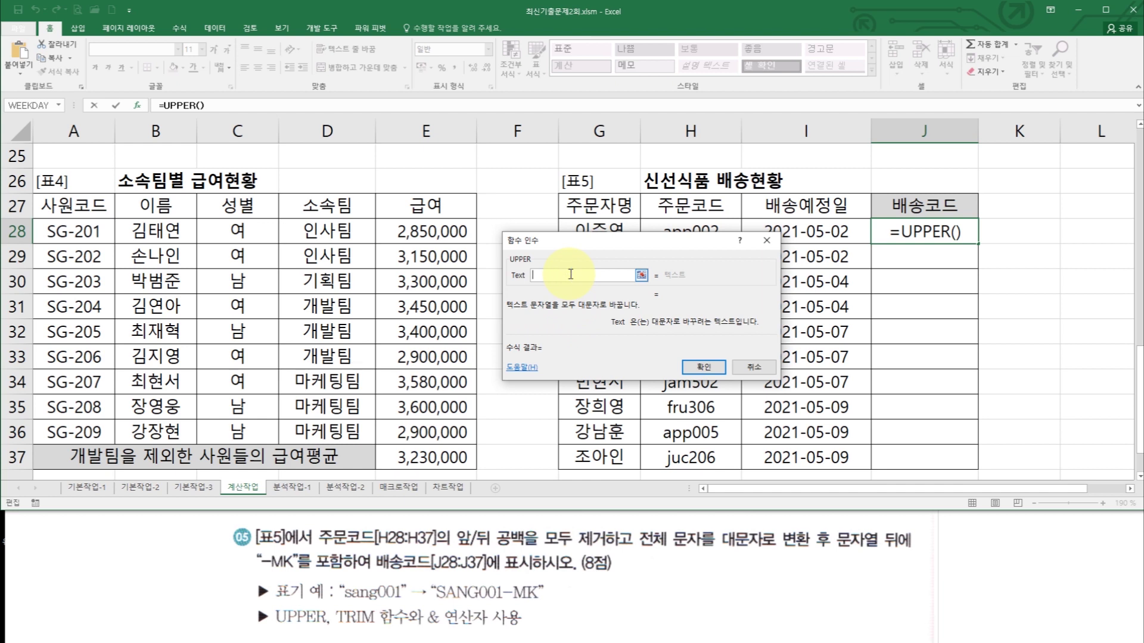
left_click(59, 106)
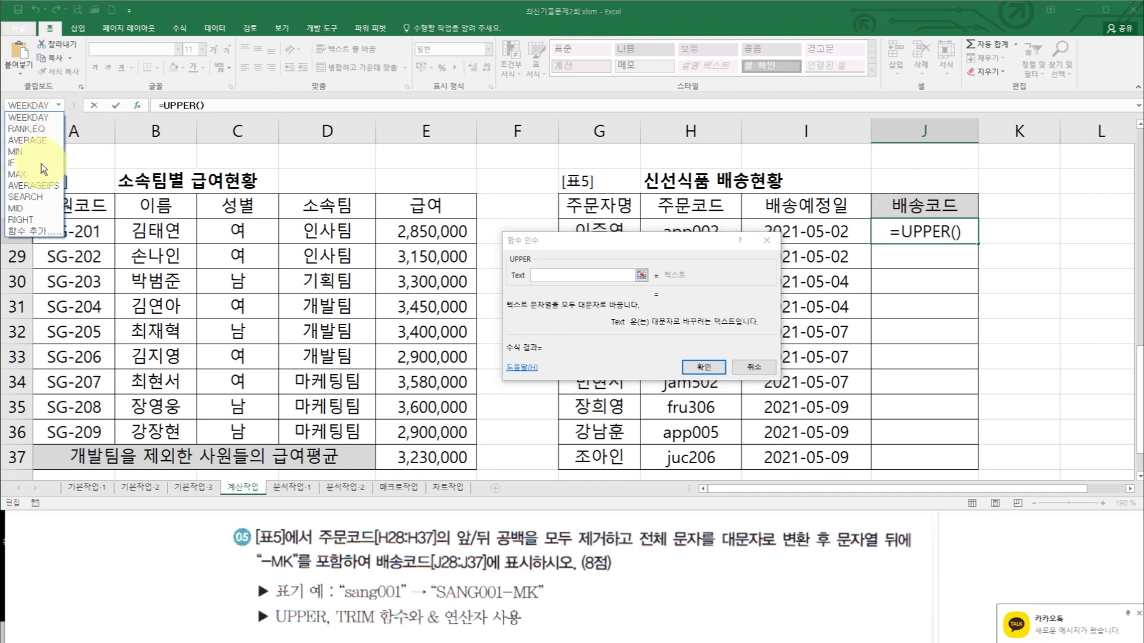
left_click(31, 231)
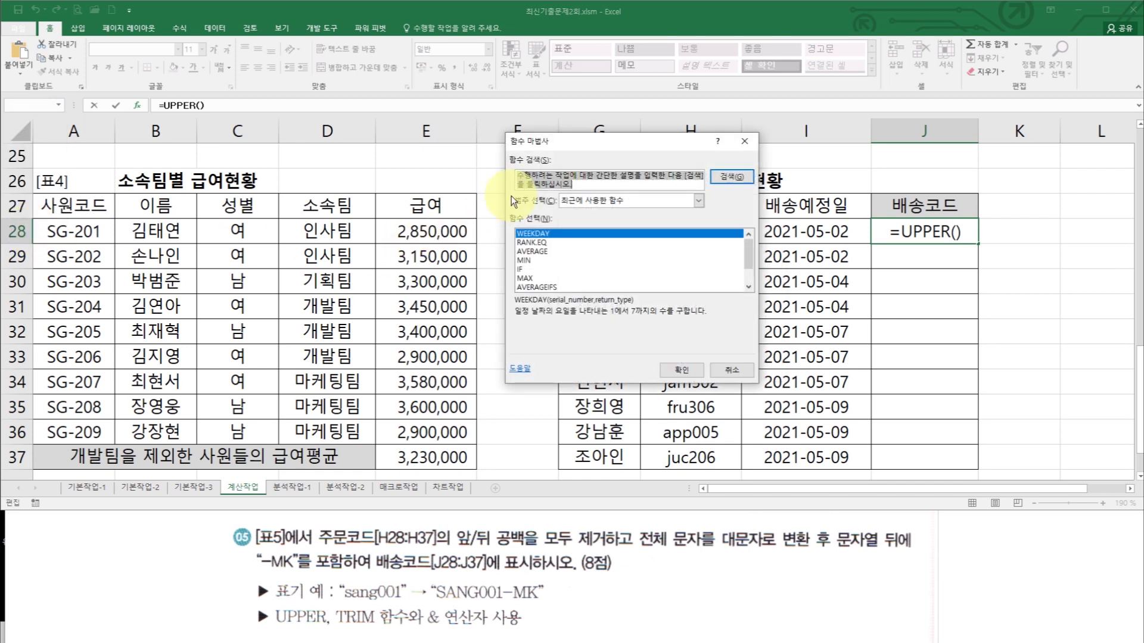
type("trim")
key("Return")
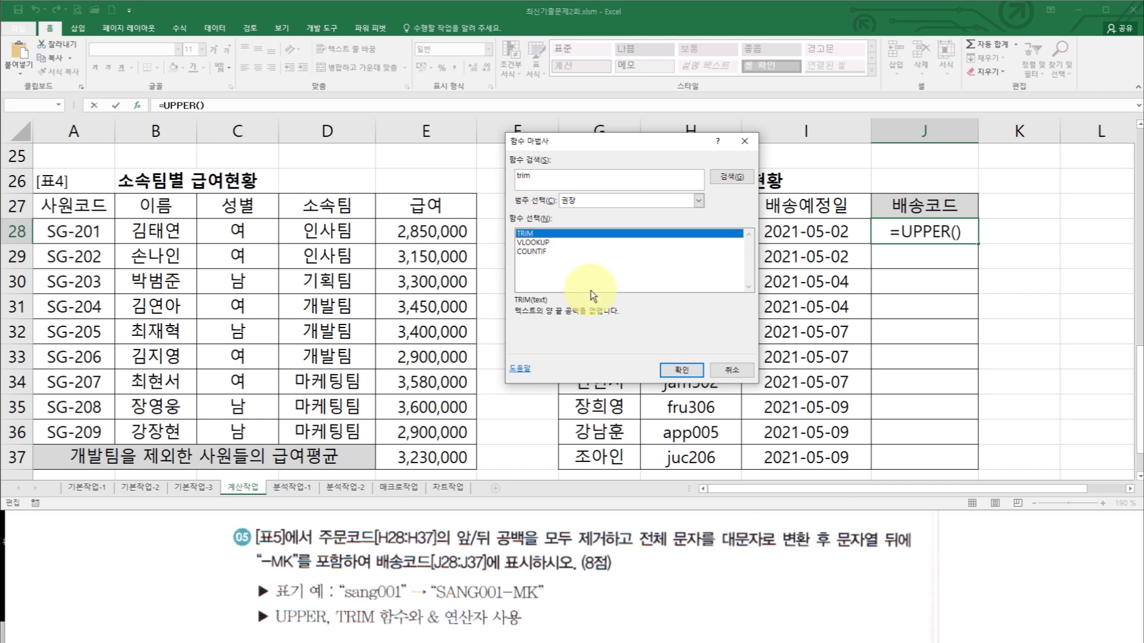
left_click(679, 371)
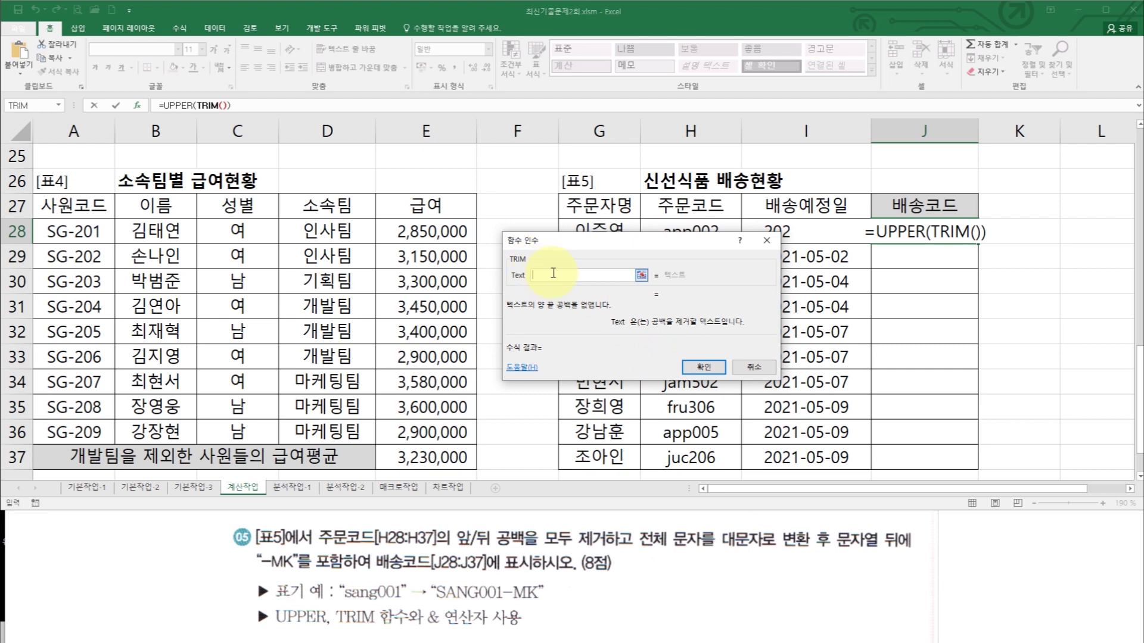
Step: Set TRIM's Text to the first 주문코드 cell, H28, return to UPPER's arguments and complete the formula
left_click_drag(632, 245, 423, 259)
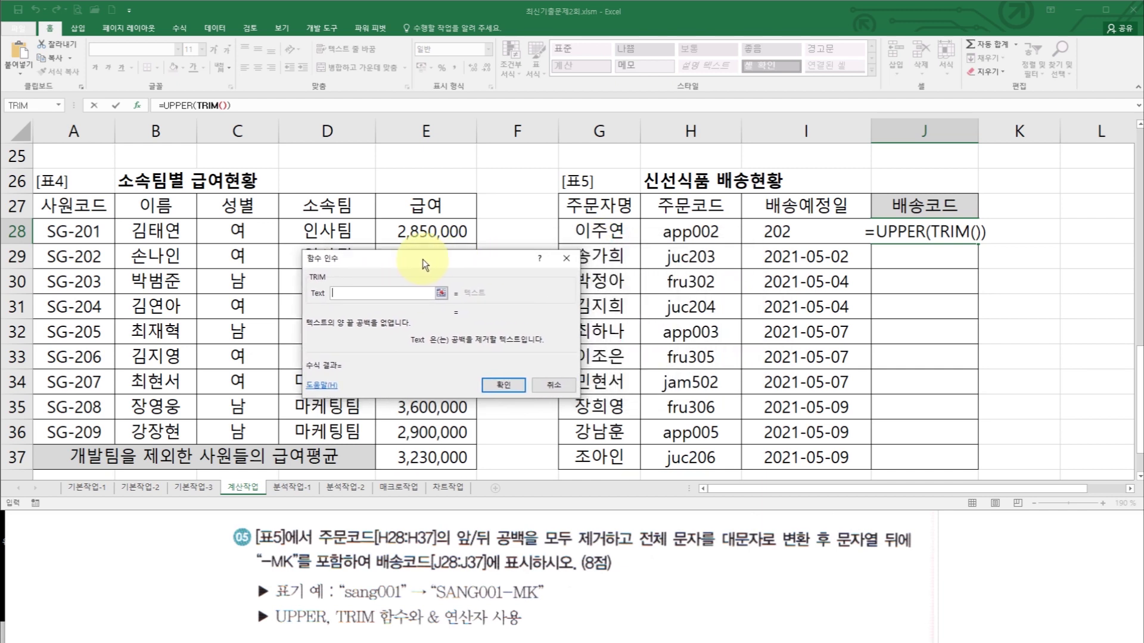
left_click(789, 232)
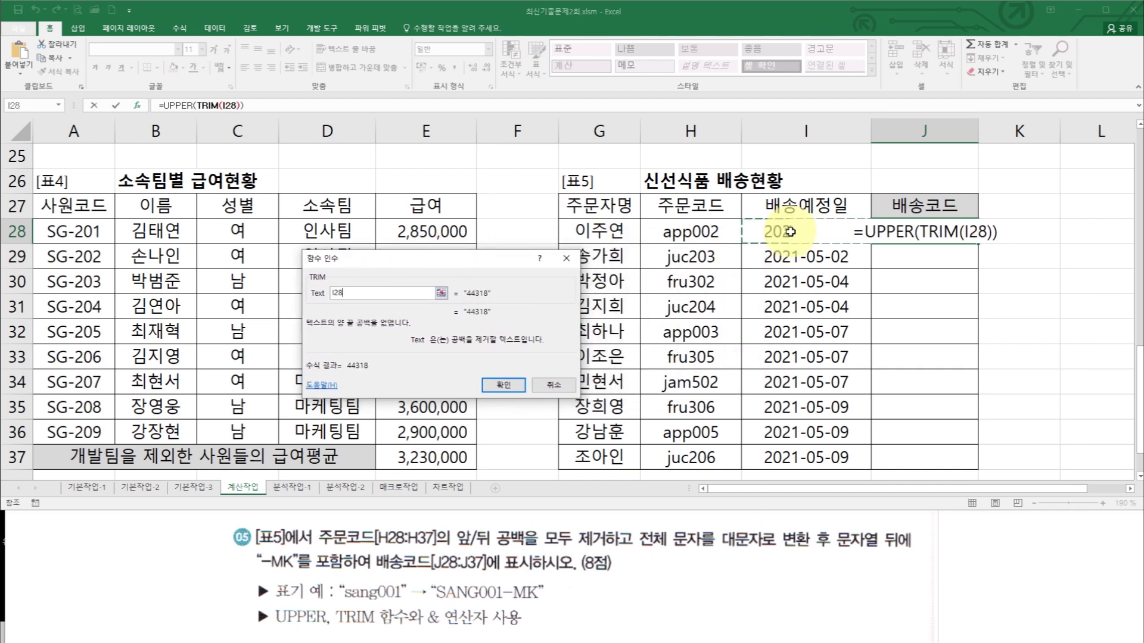
left_click(718, 233)
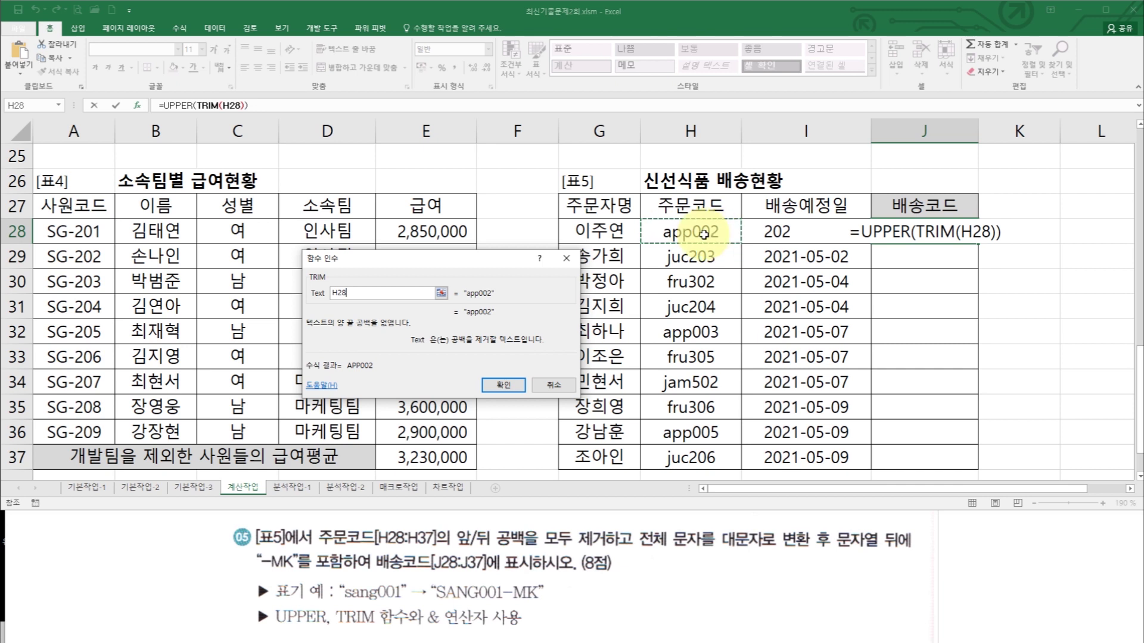
left_click(178, 105)
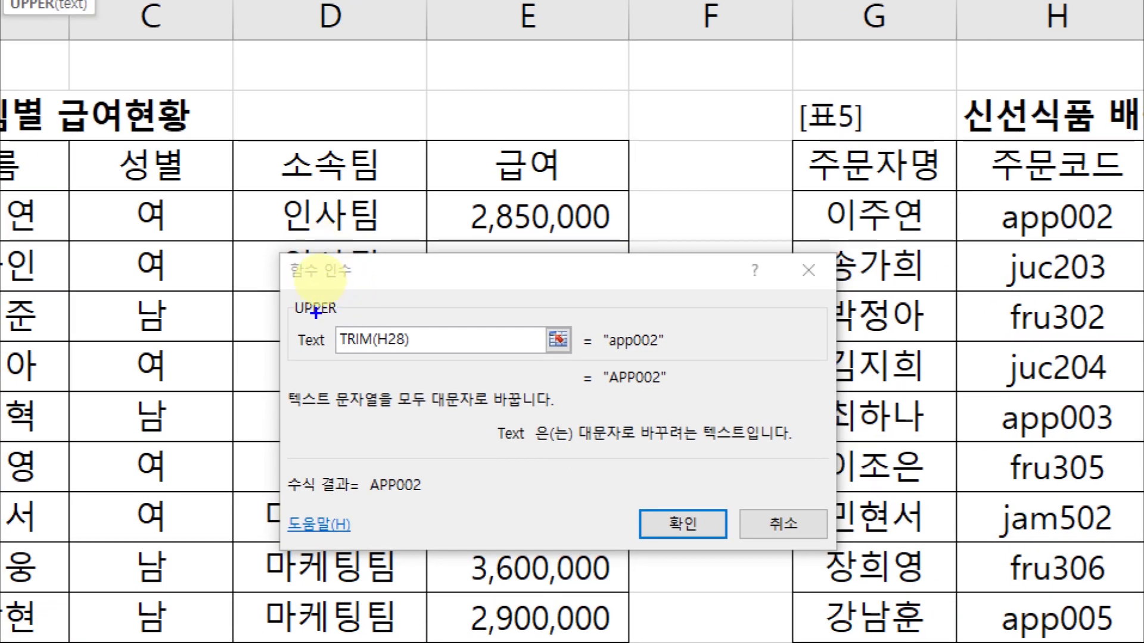
left_click_drag(292, 293, 416, 355)
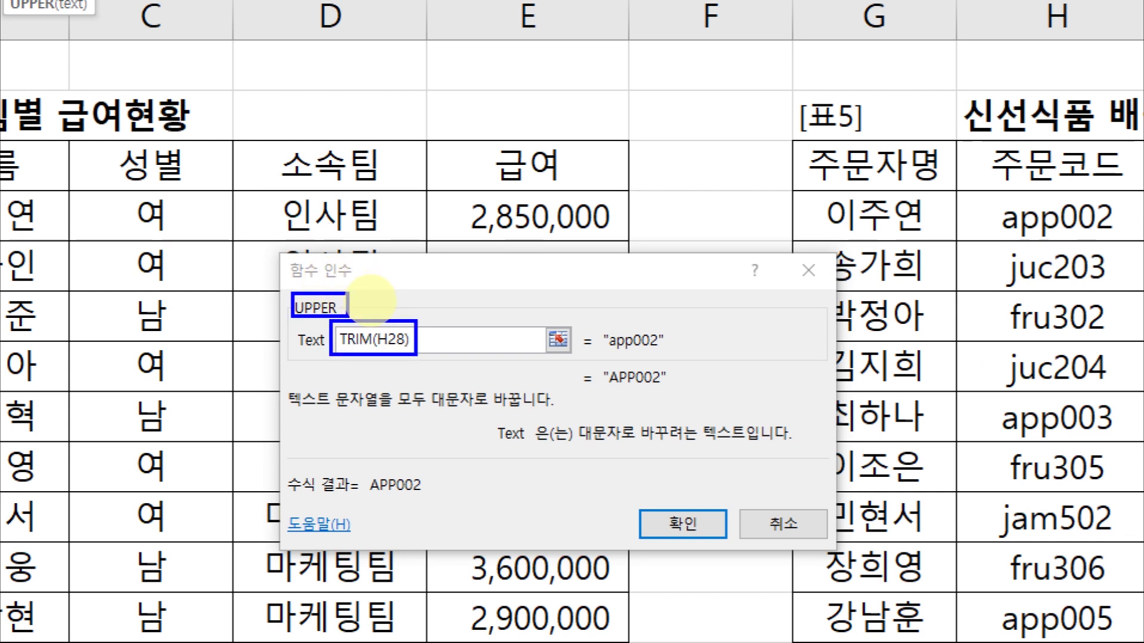
left_click_drag(351, 303, 352, 303)
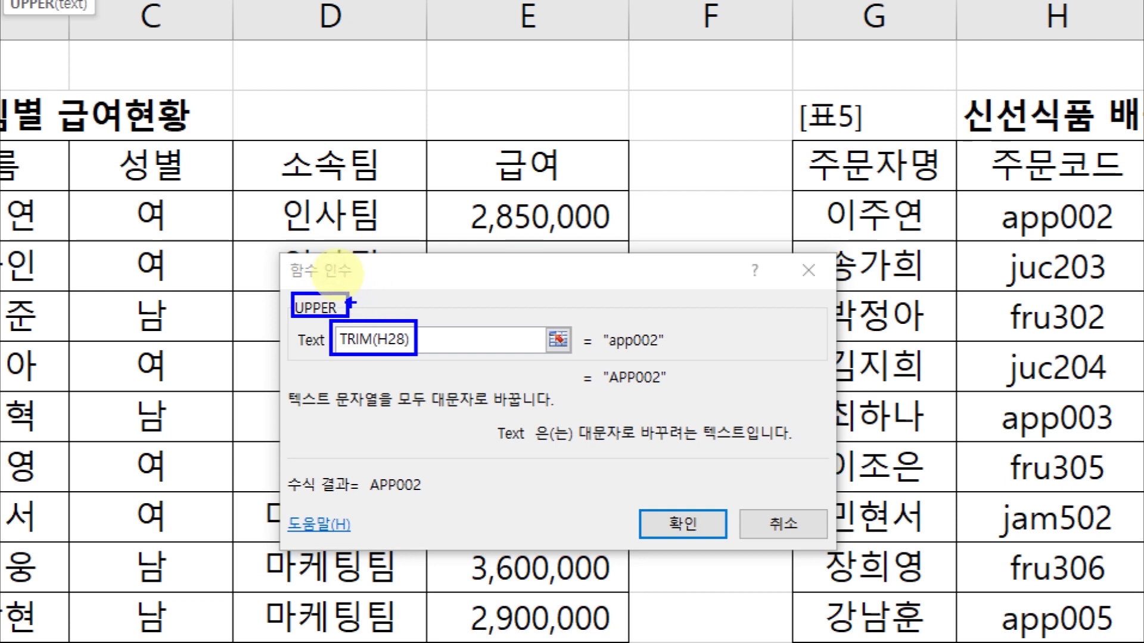
key("Escape")
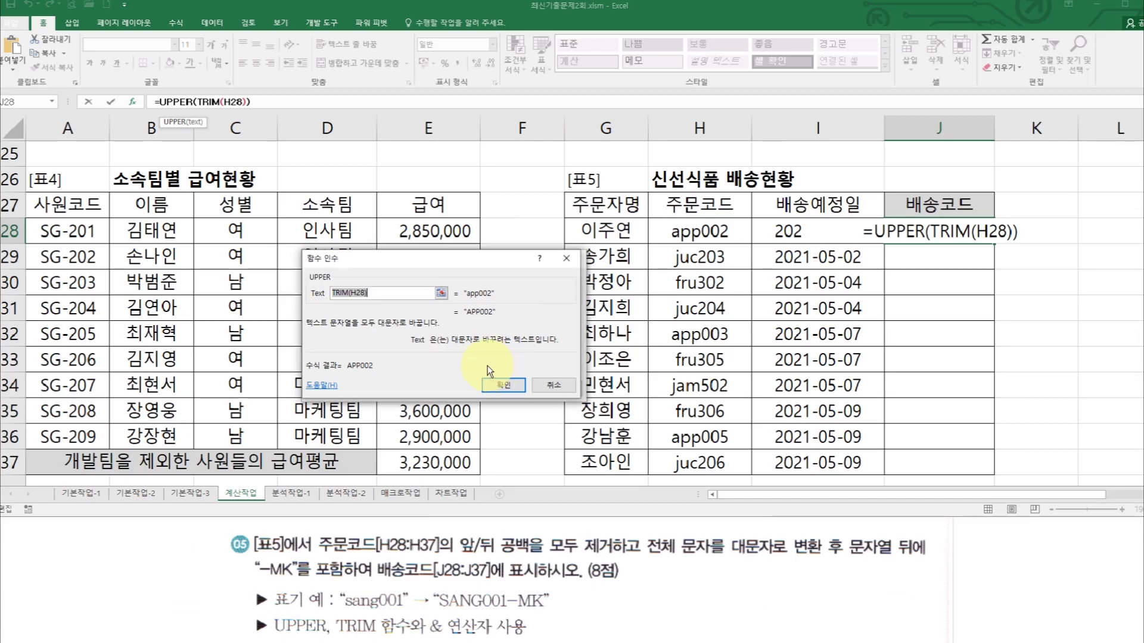
left_click(510, 389)
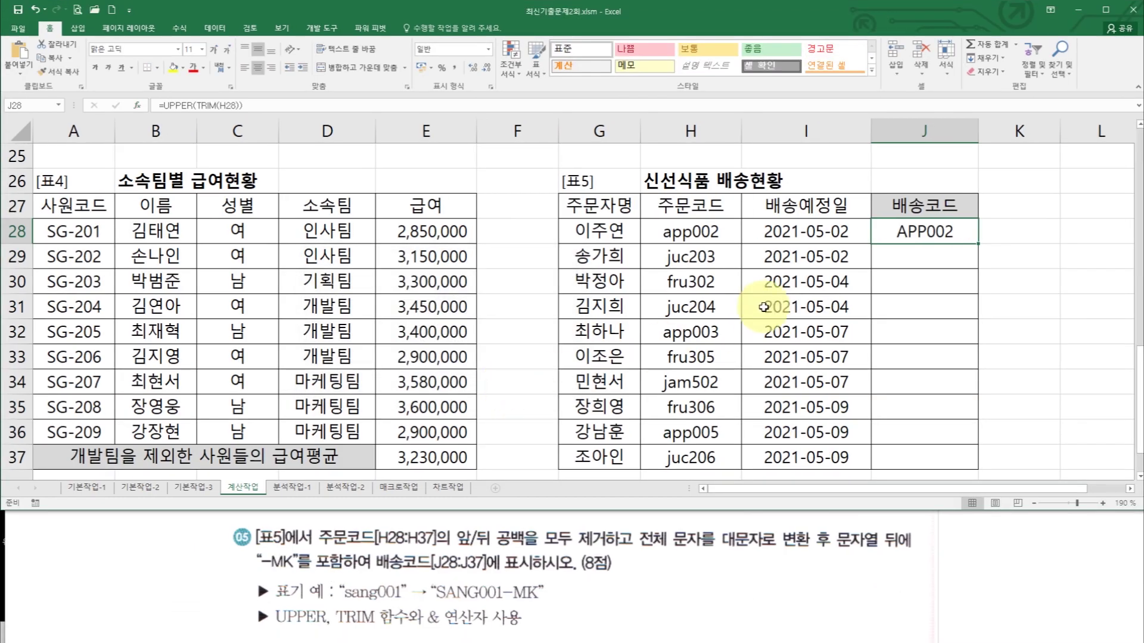
Step: Append &"-MK" to the UPPER(TRIM(H28)) formula in J28
left_click(717, 233)
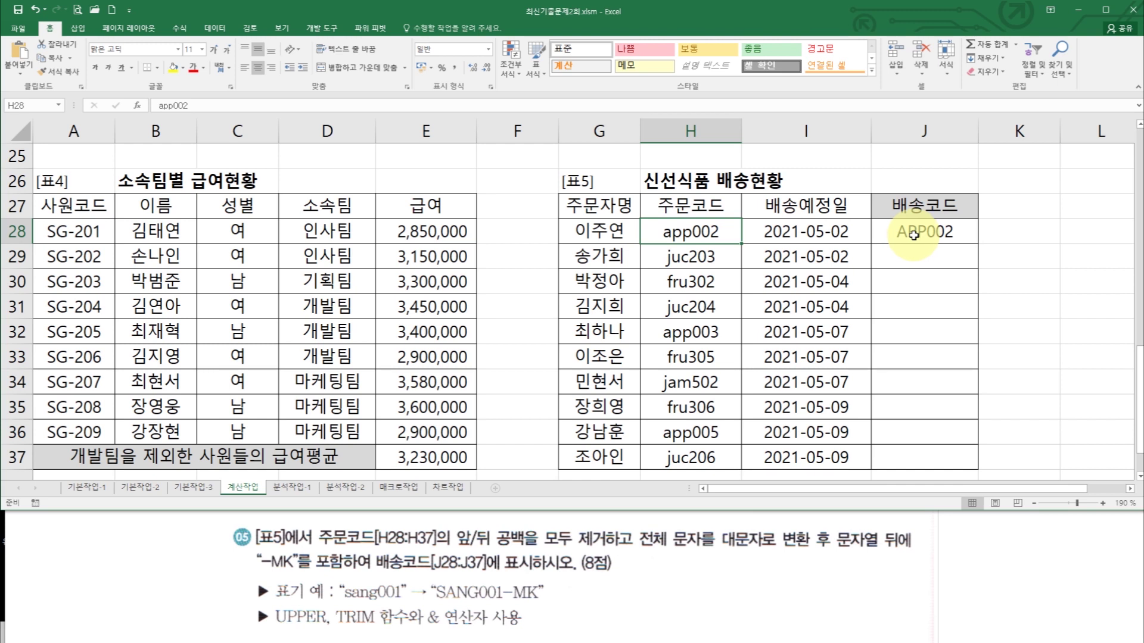
left_click(933, 234)
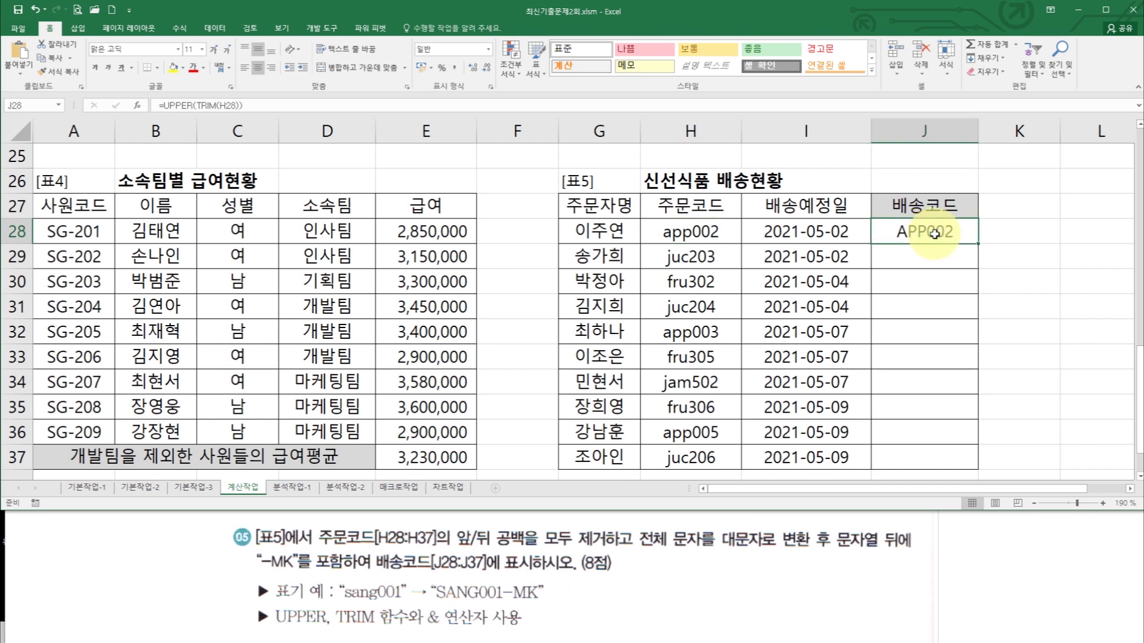
left_click(262, 105)
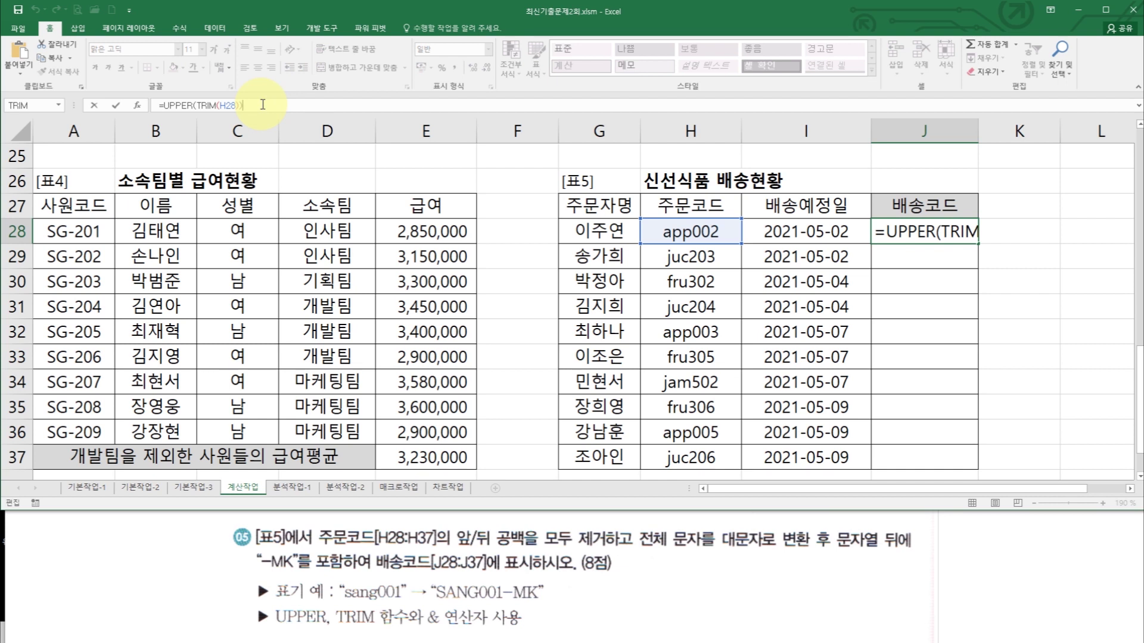
left_click(253, 106)
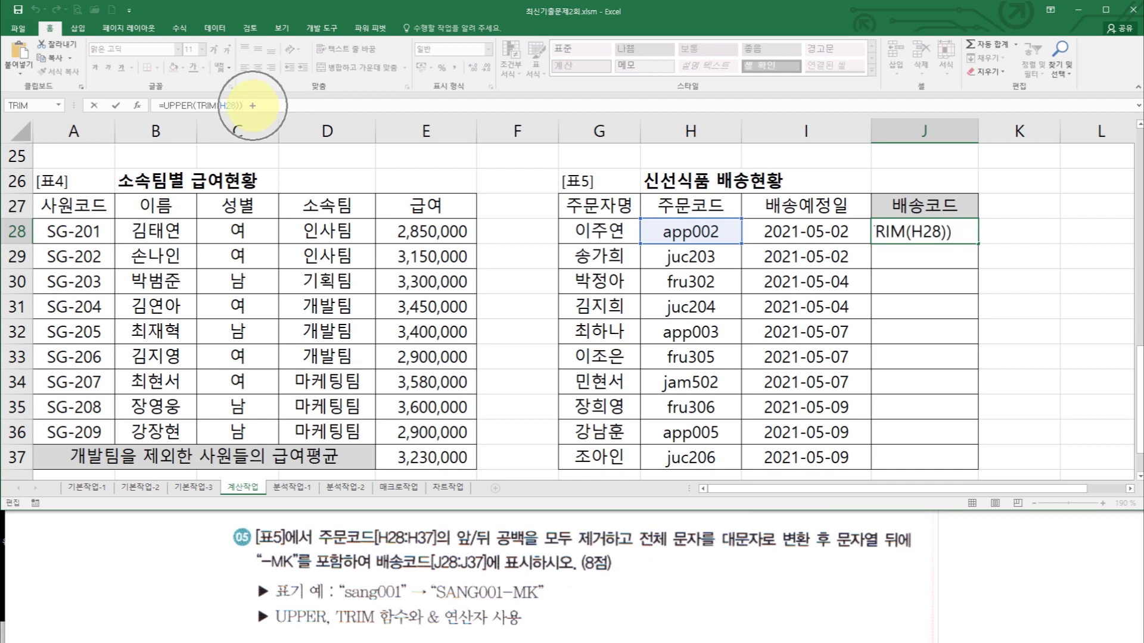
left_click(254, 105)
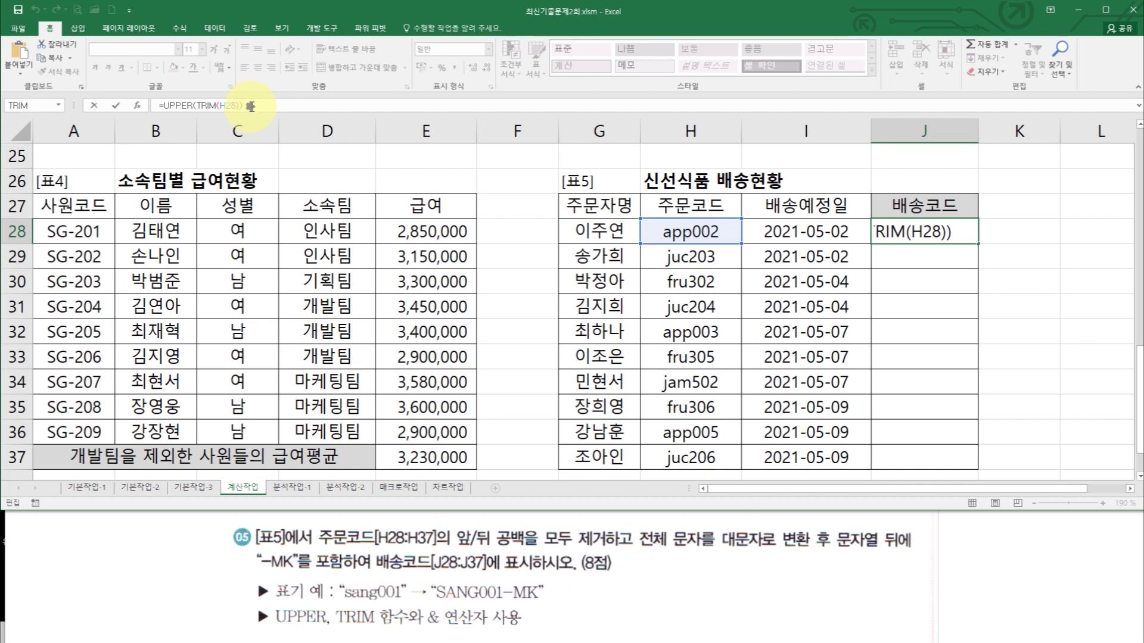
type("&\"-,ㅡ")
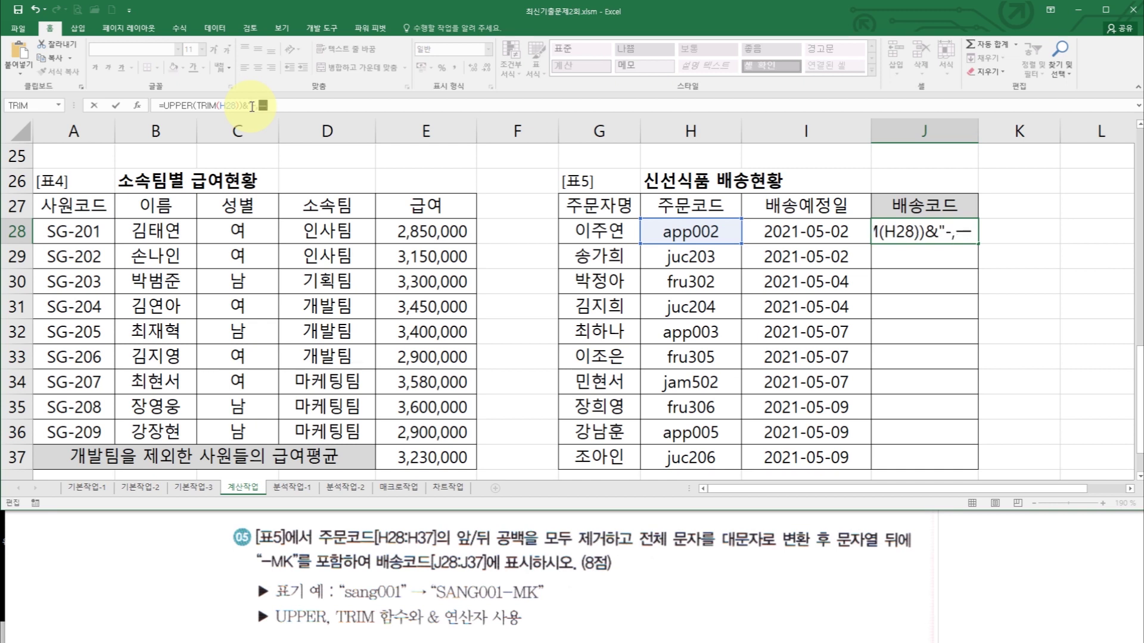
key("BackSpace")
type("ML")
key("BackSpace")
type("K\"")
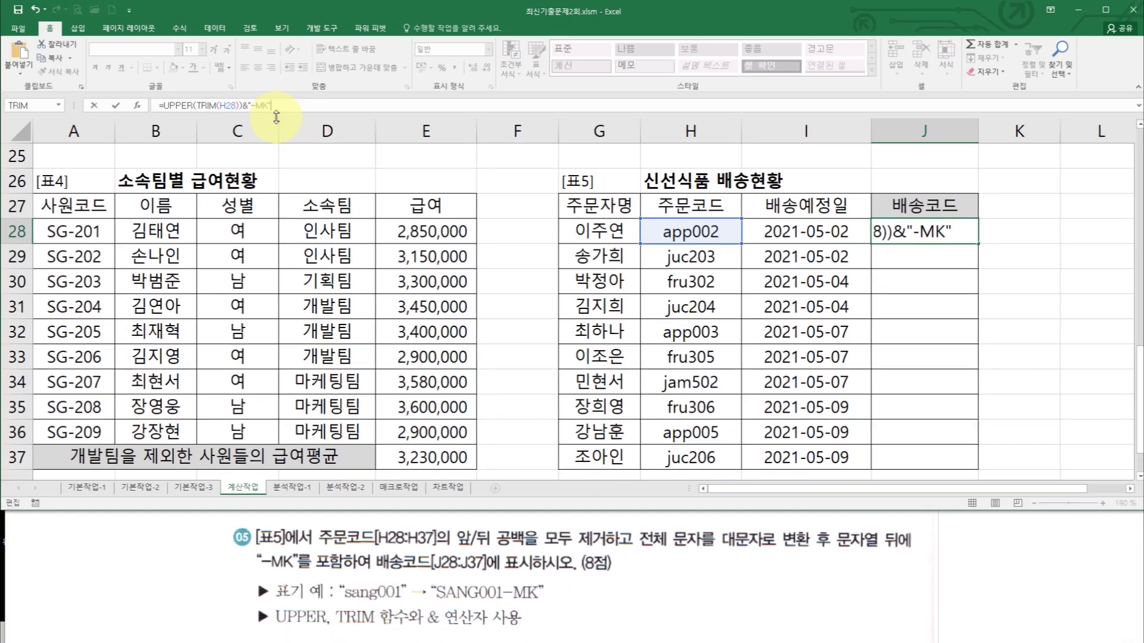
key("Return")
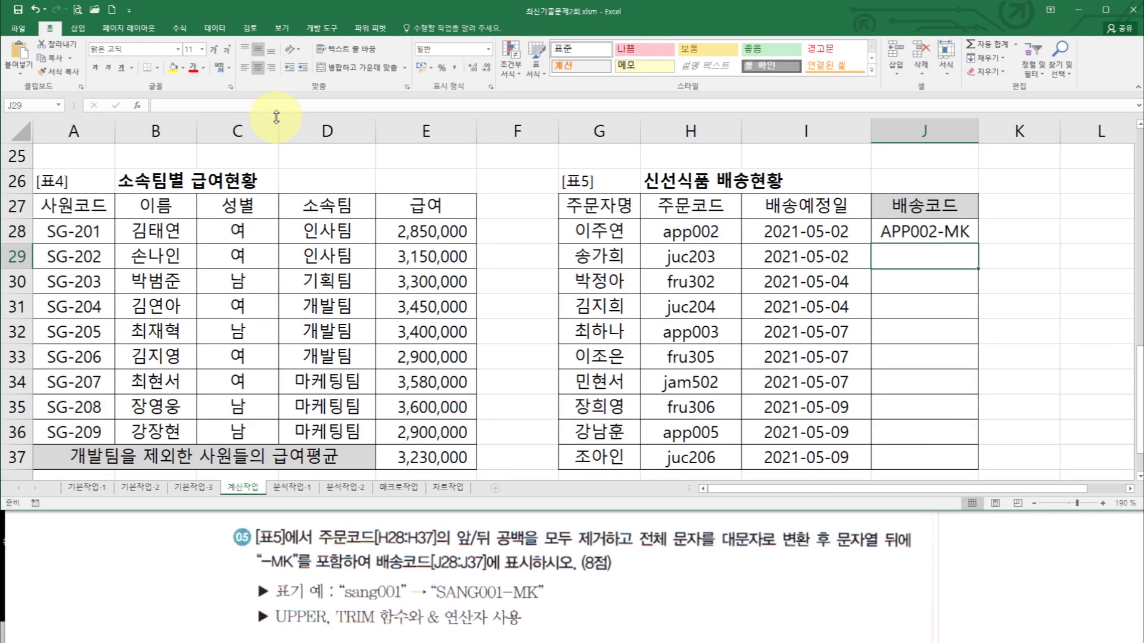
Step: Fill the 배송코드 formula from J28 down to J37
left_click(893, 230)
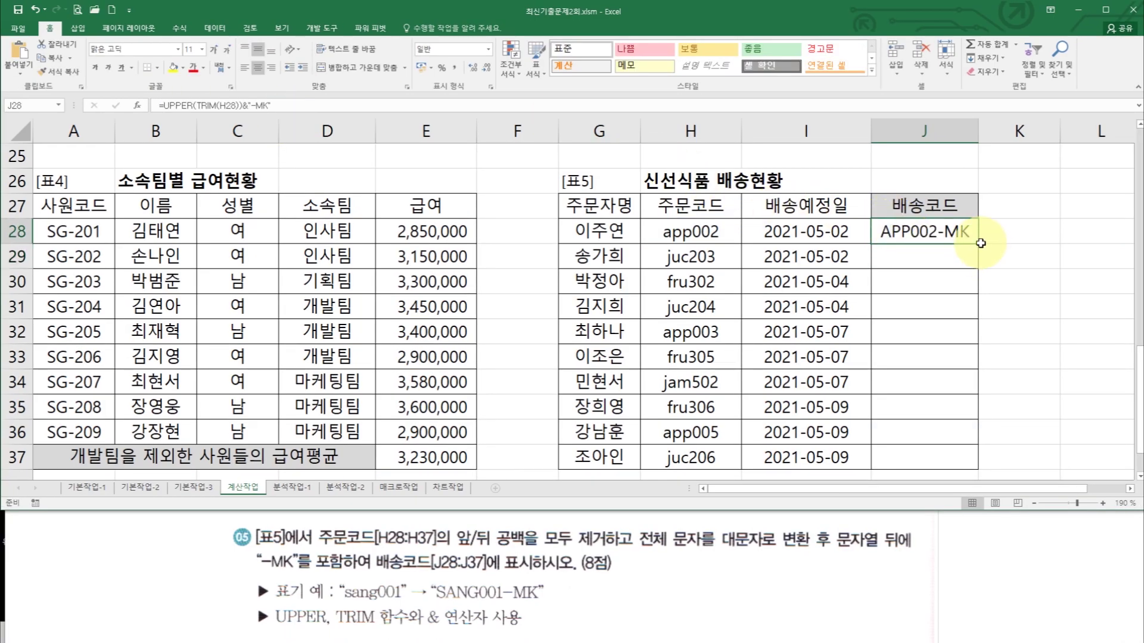
left_click_drag(980, 242, 974, 461)
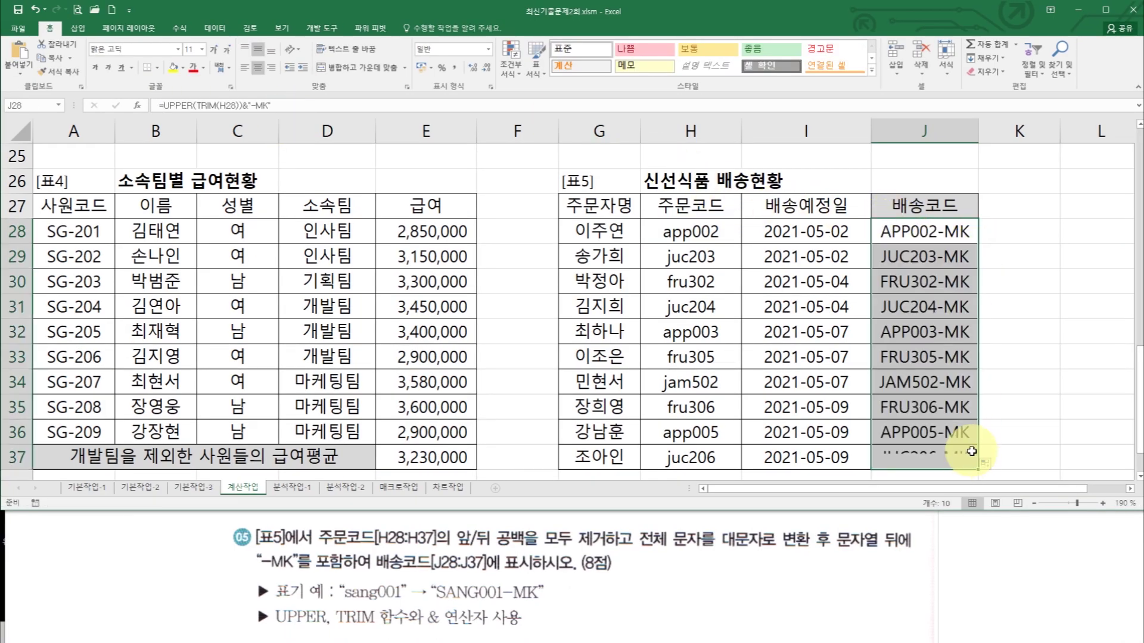
left_click(990, 355)
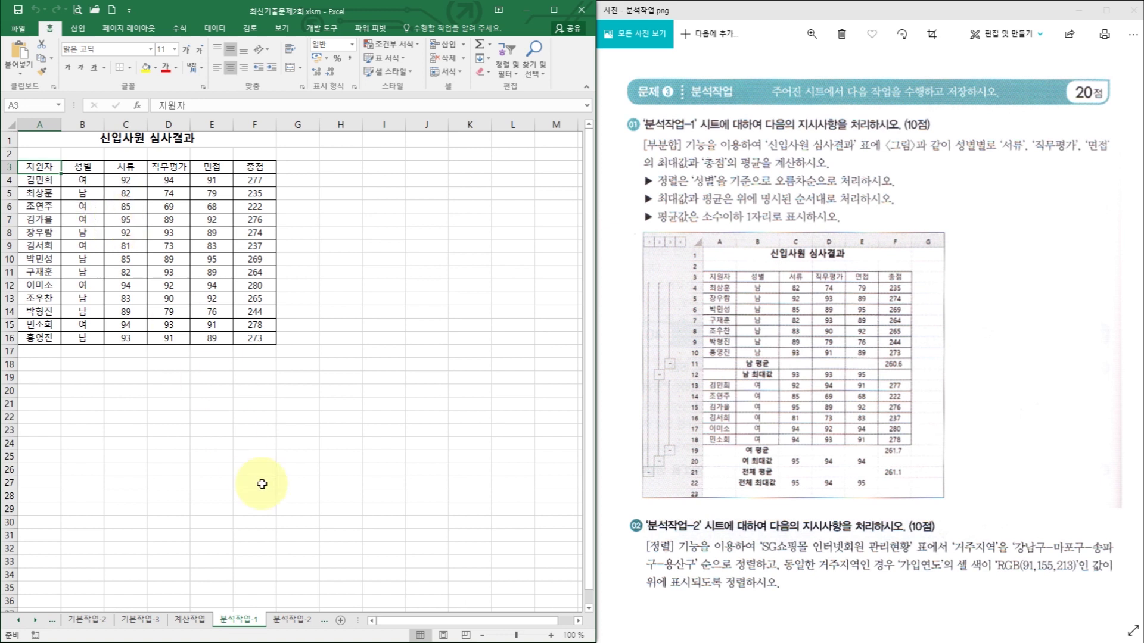
Step: Sort the 신입사원 심사결과 table on the 분석작업-1 sheet by 성별 in ascending order and open the Subtotal settings
left_click(551, 636)
left_click(550, 636)
left_click(551, 635)
left_click(550, 636)
left_click(550, 635)
left_click(551, 635)
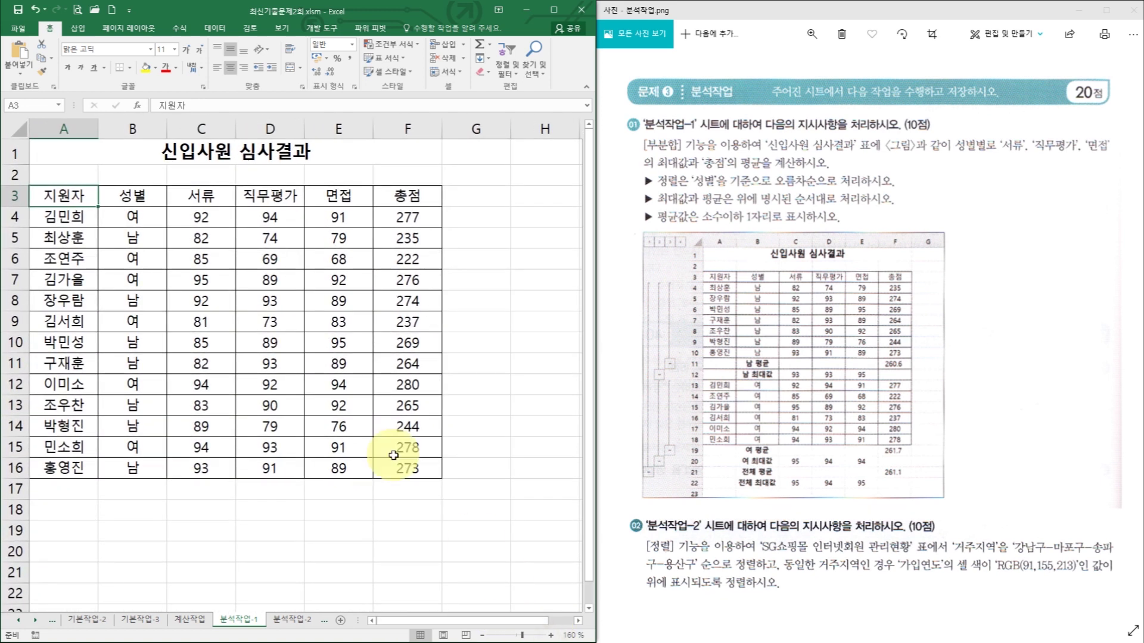
left_click(331, 343)
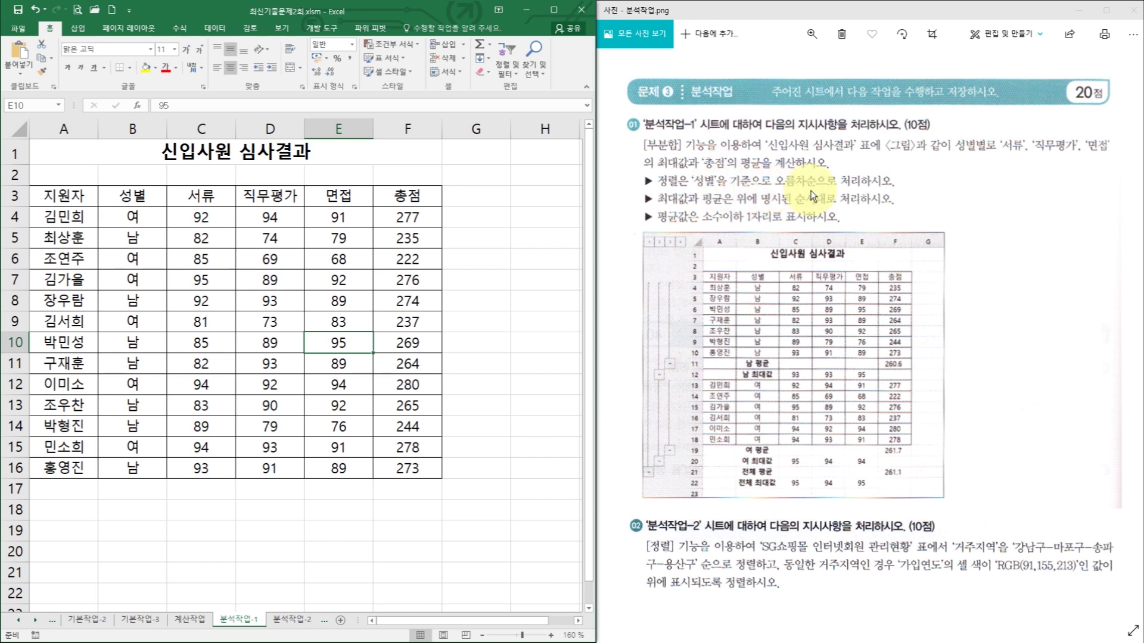
left_click(143, 196)
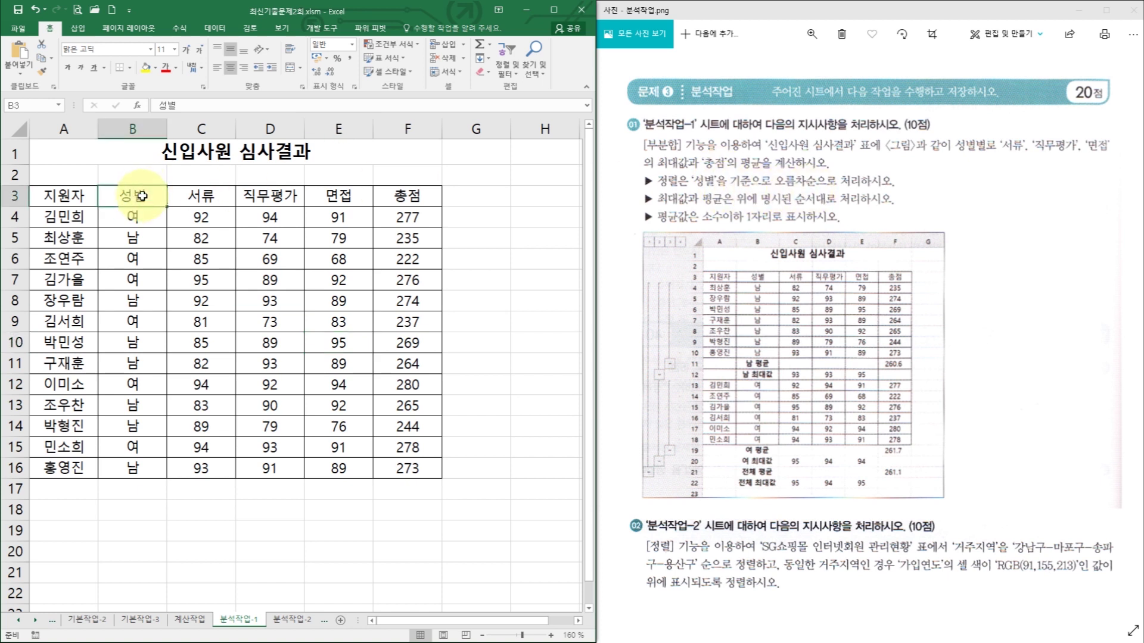
left_click(214, 29)
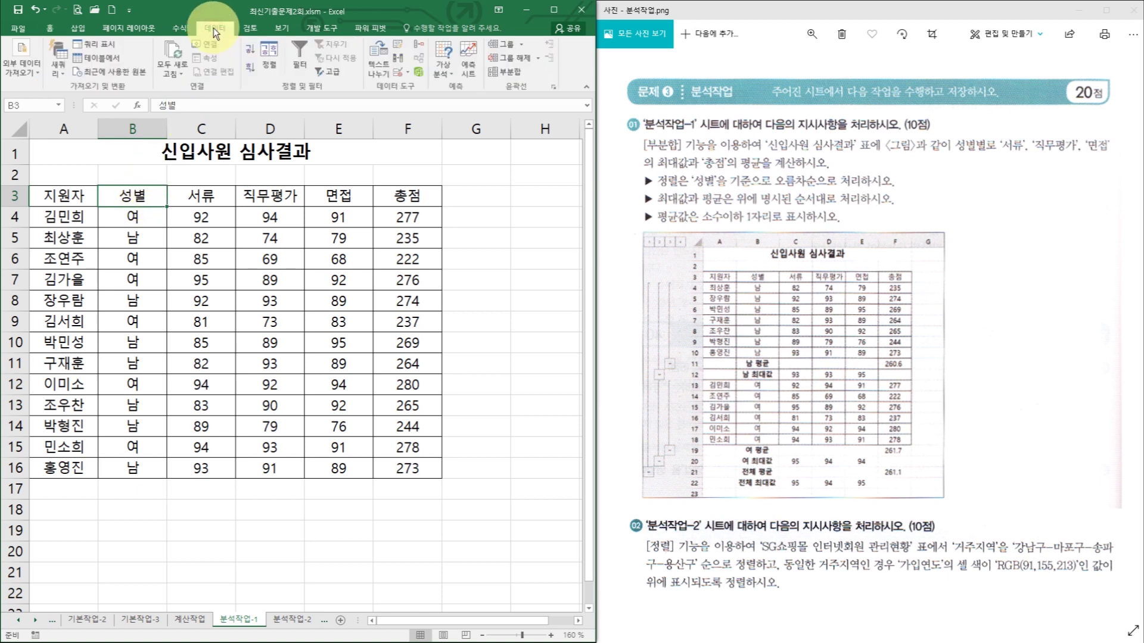
left_click(249, 50)
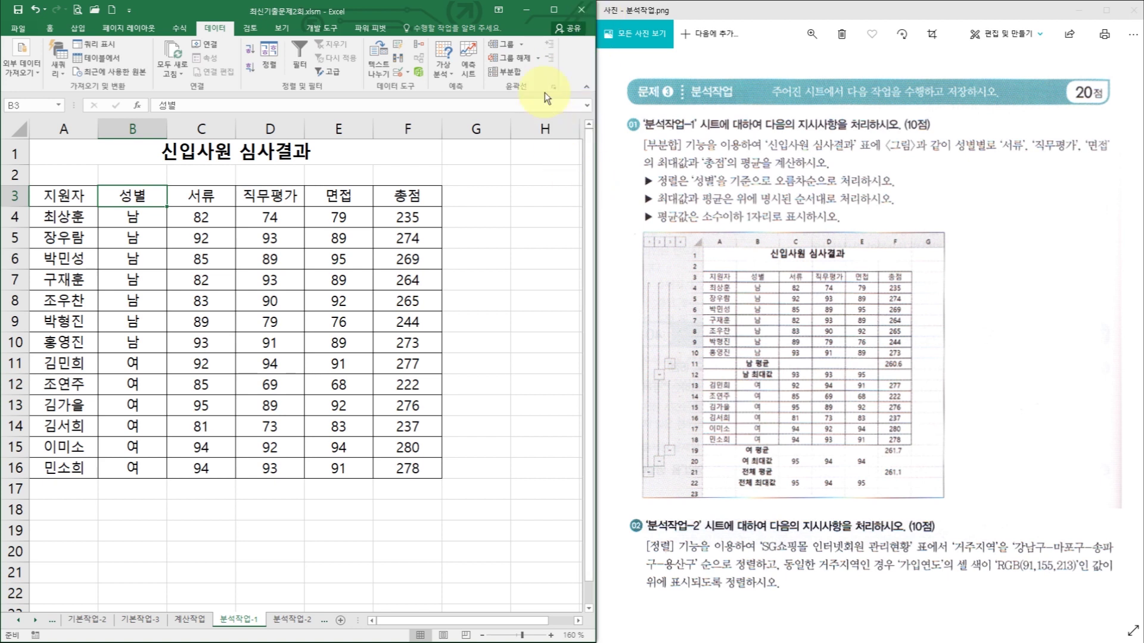
left_click(513, 74)
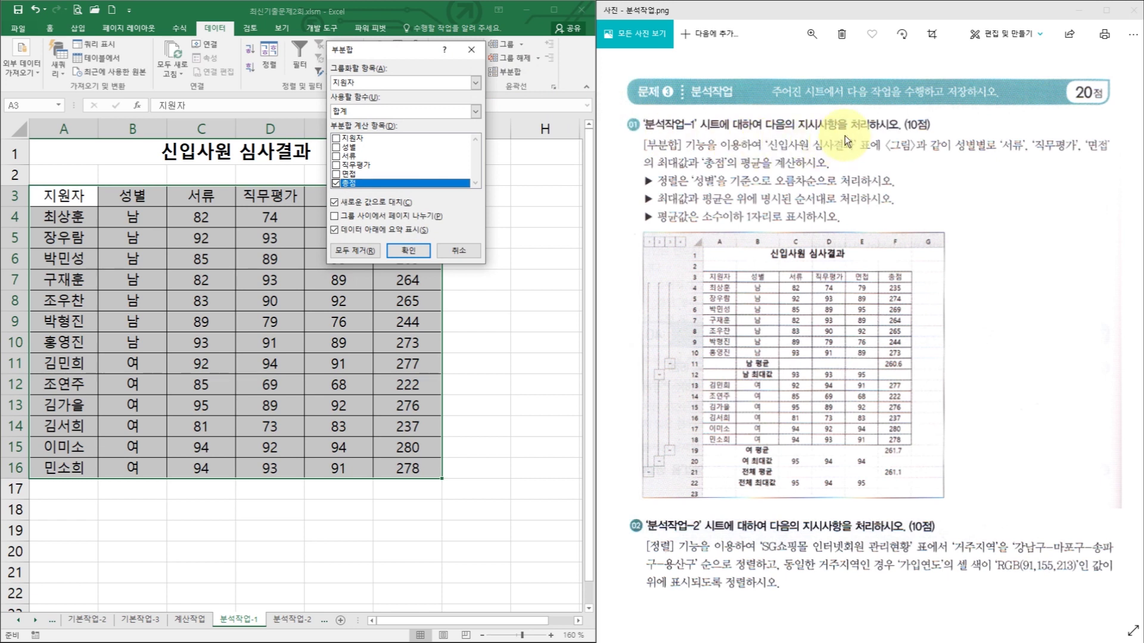
Step: In the Photos app, use the pen to underline 성별, 서류, 직무평가, 면접 and 총점 and circle 최대값 and 평균 in task 1's instructions
left_click(1012, 33)
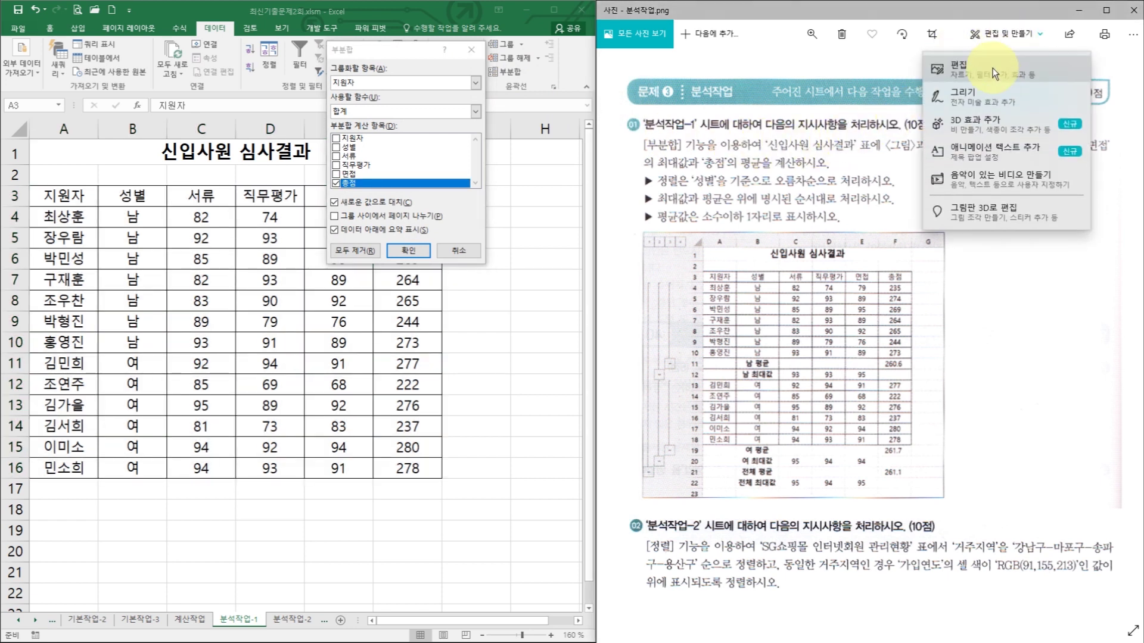
left_click(987, 97)
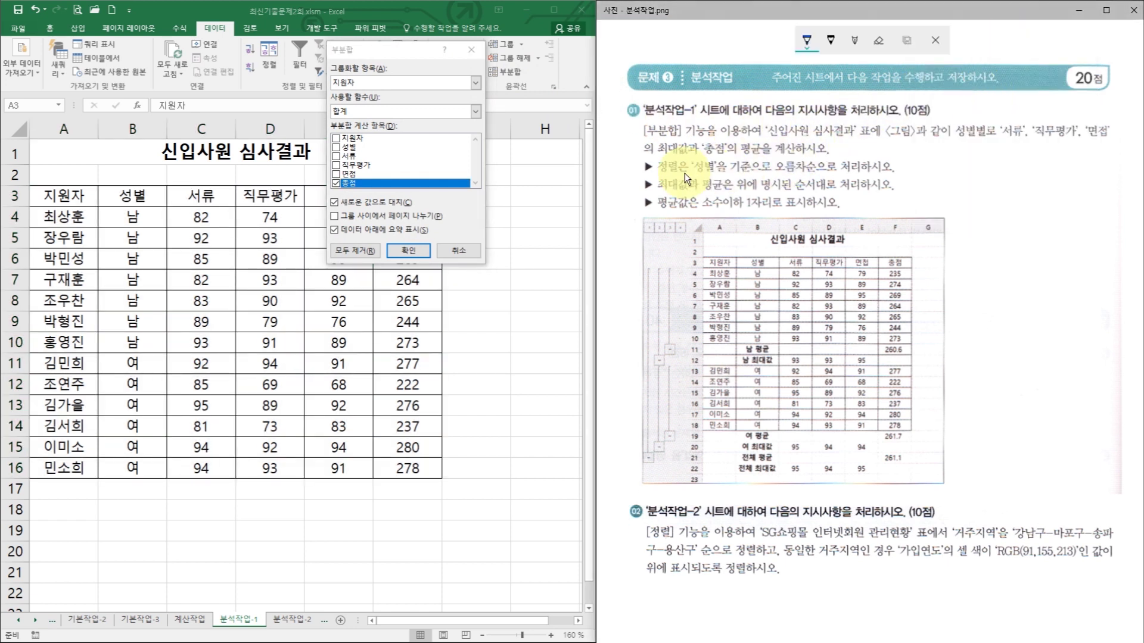
left_click_drag(715, 175, 698, 175)
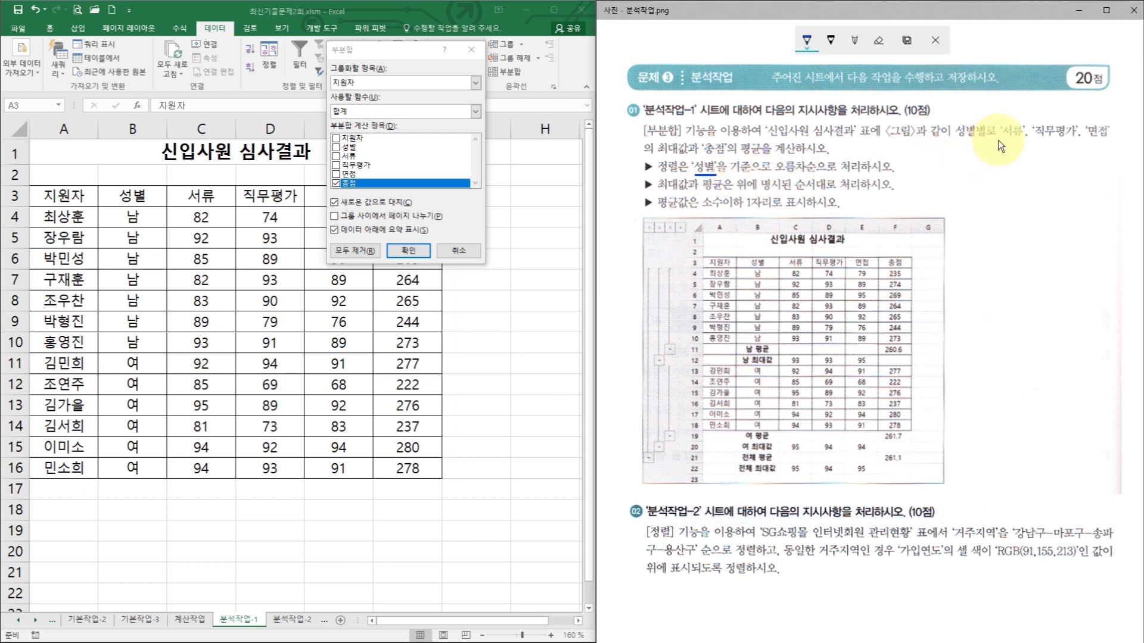
left_click_drag(999, 139, 1035, 138)
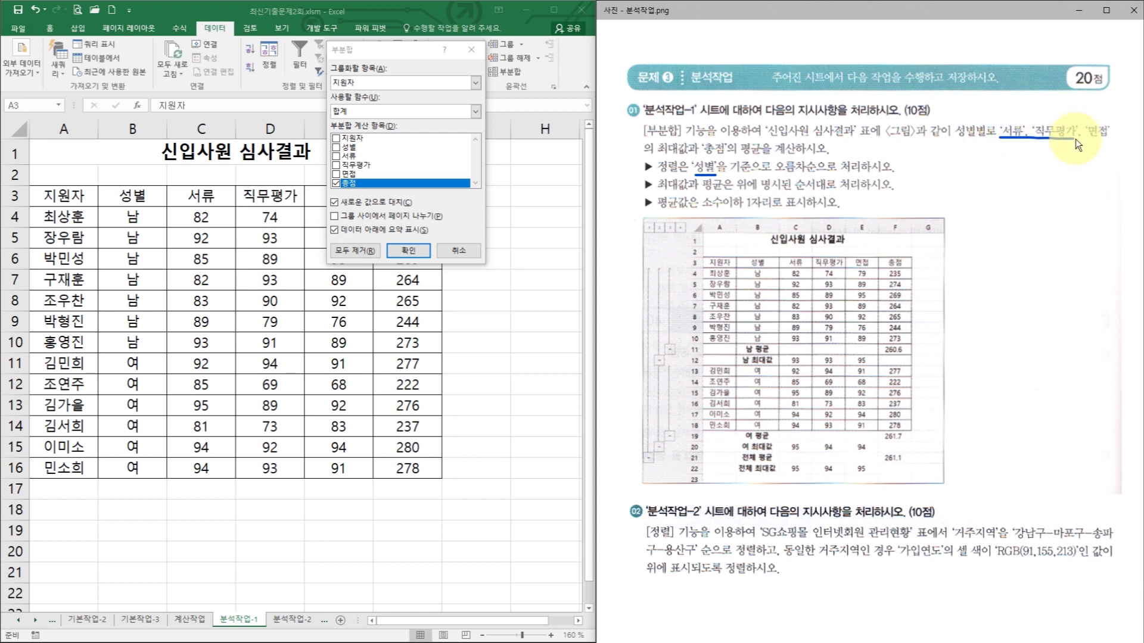
mouse_move(685, 143)
left_mouse_down()
mouse_move(658, 150)
mouse_move(752, 158)
left_mouse_up()
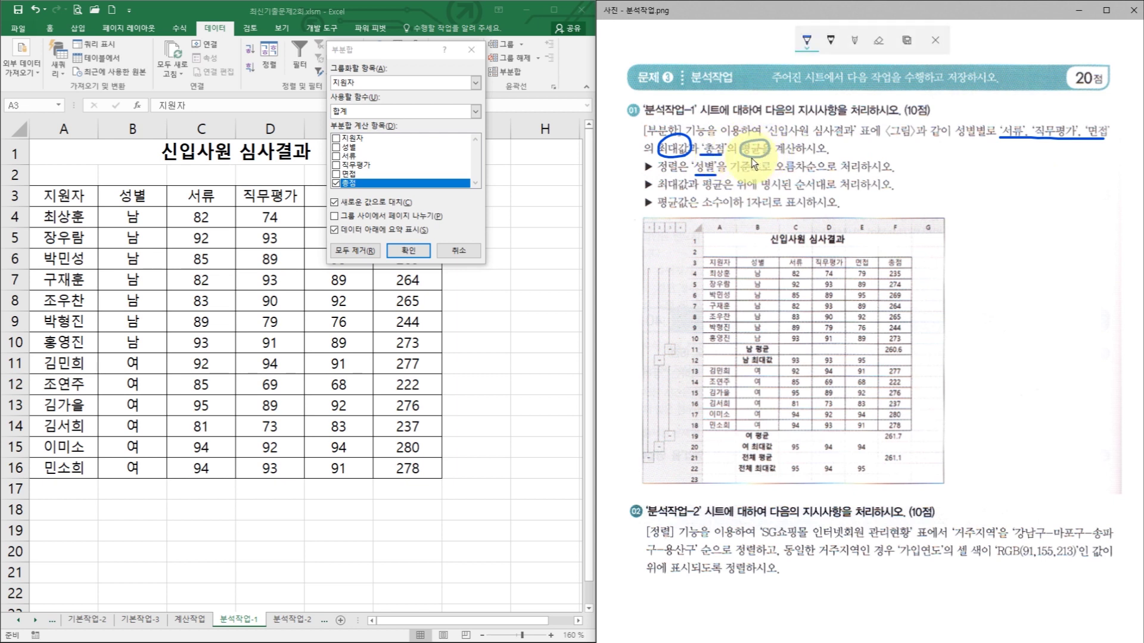
Step: Subtotal the 신입사원 심사결과 table by 성별 with 최대값 of 서류, 직무평가 and 면접, excluding 총점
left_click(374, 85)
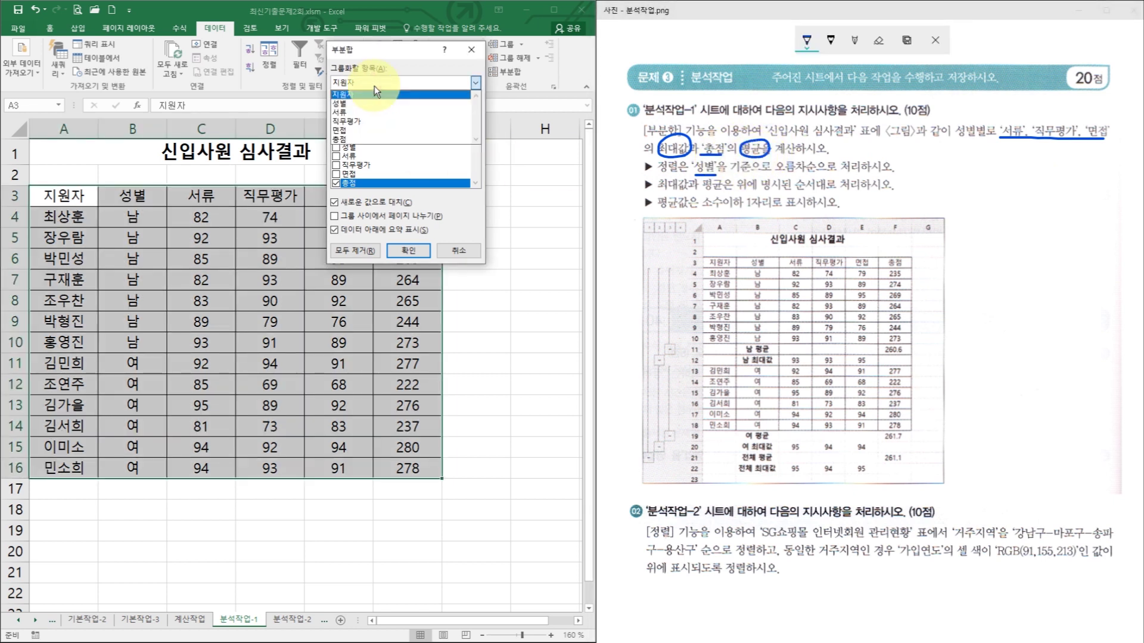
left_click(363, 102)
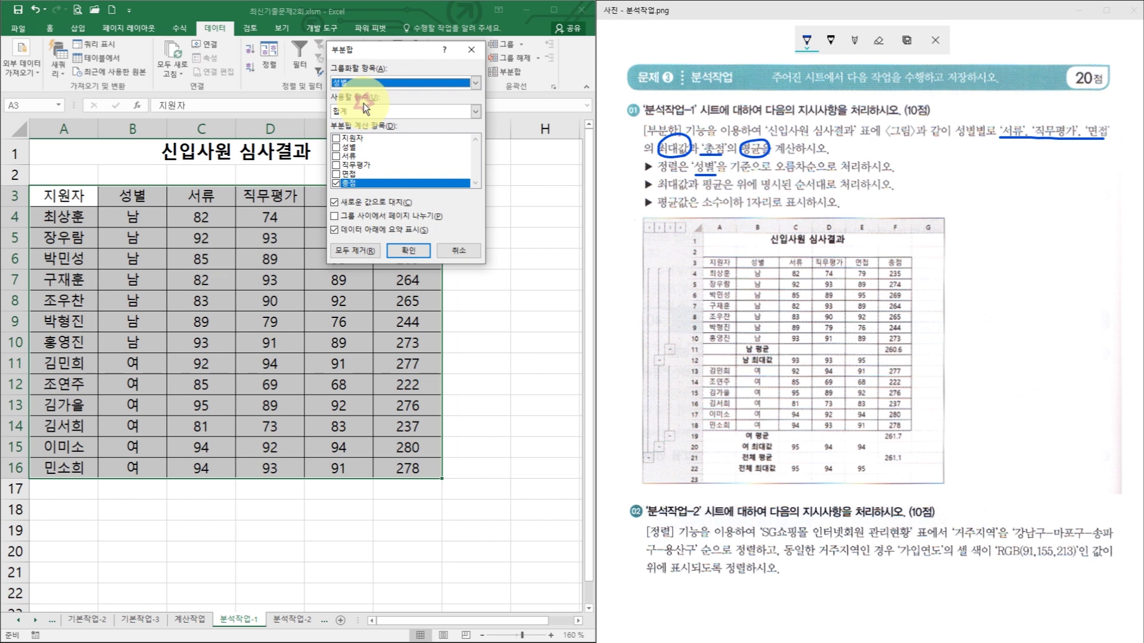
left_click(393, 113)
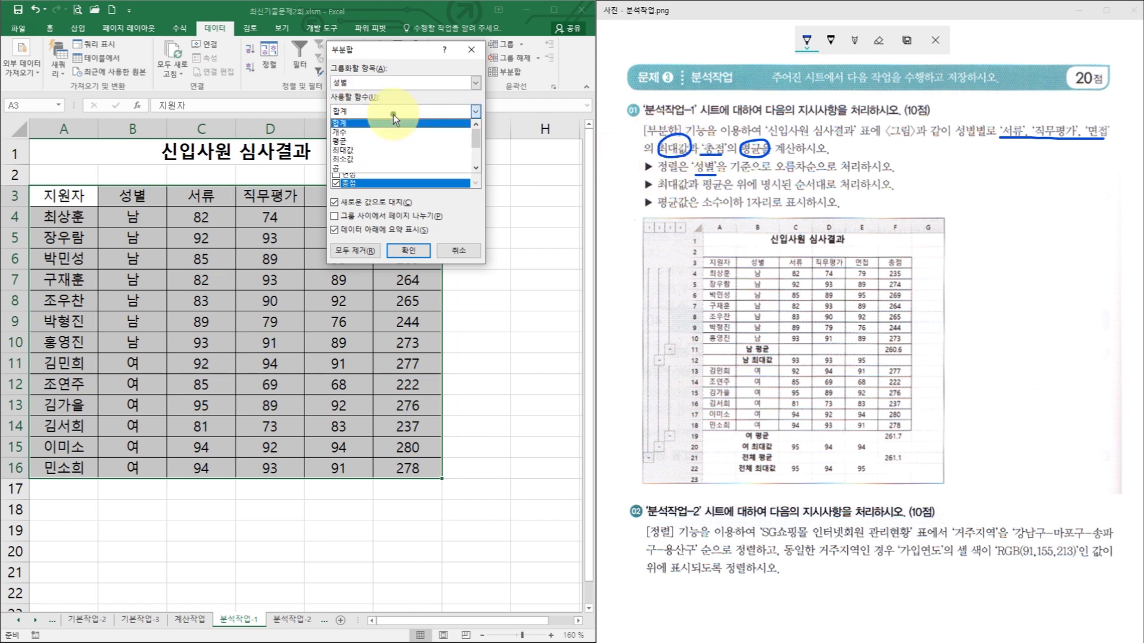
left_click(375, 148)
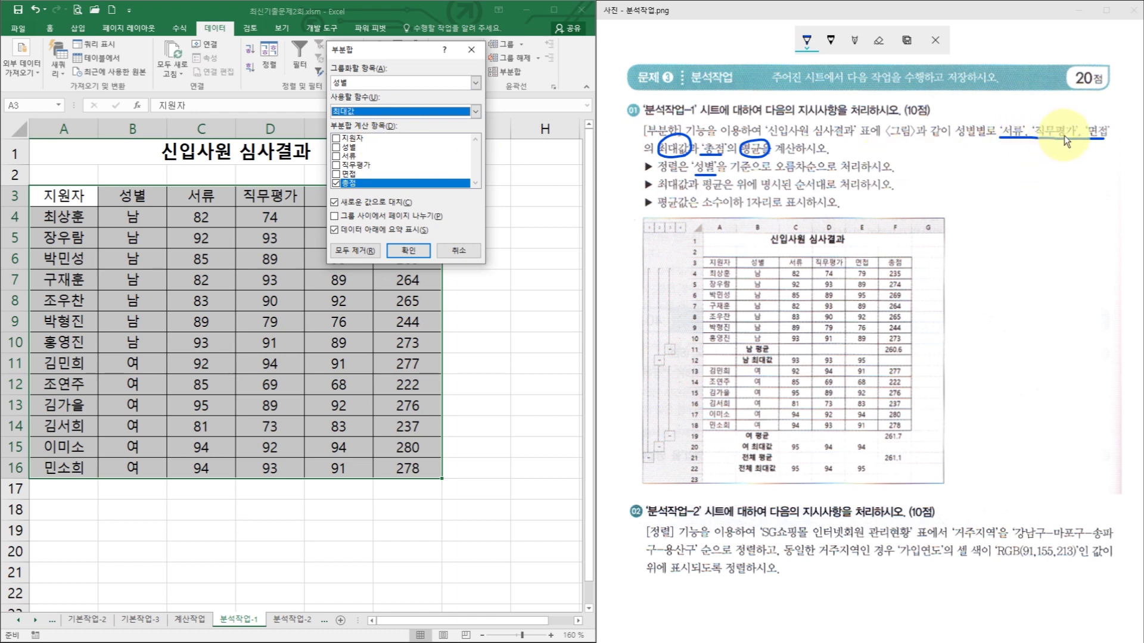
left_click(336, 156)
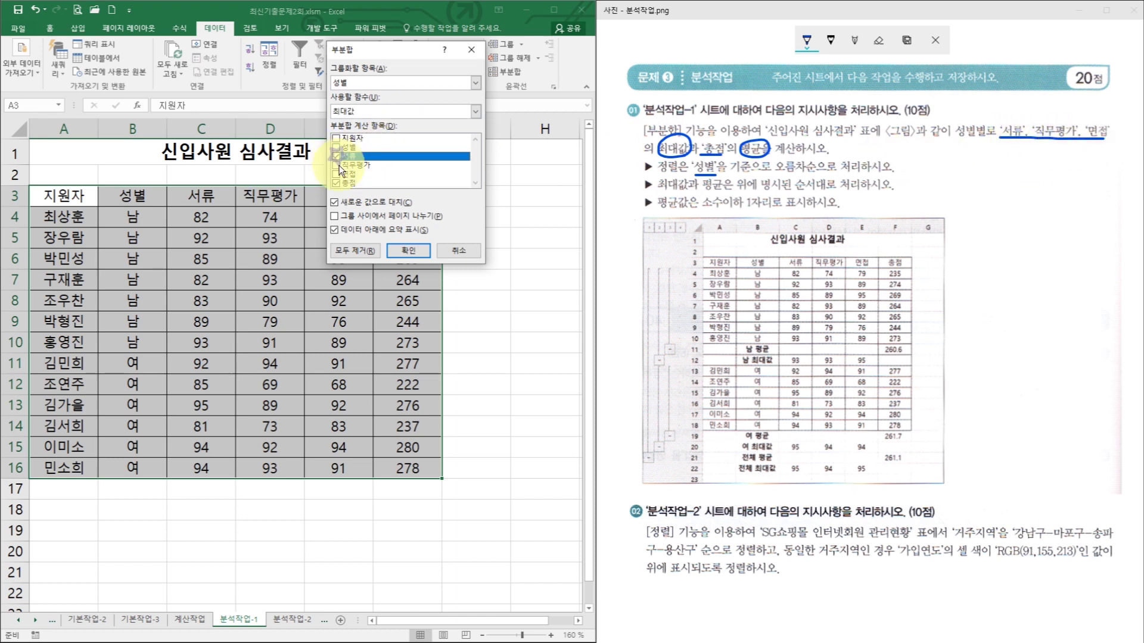
left_click(336, 164)
left_click(337, 174)
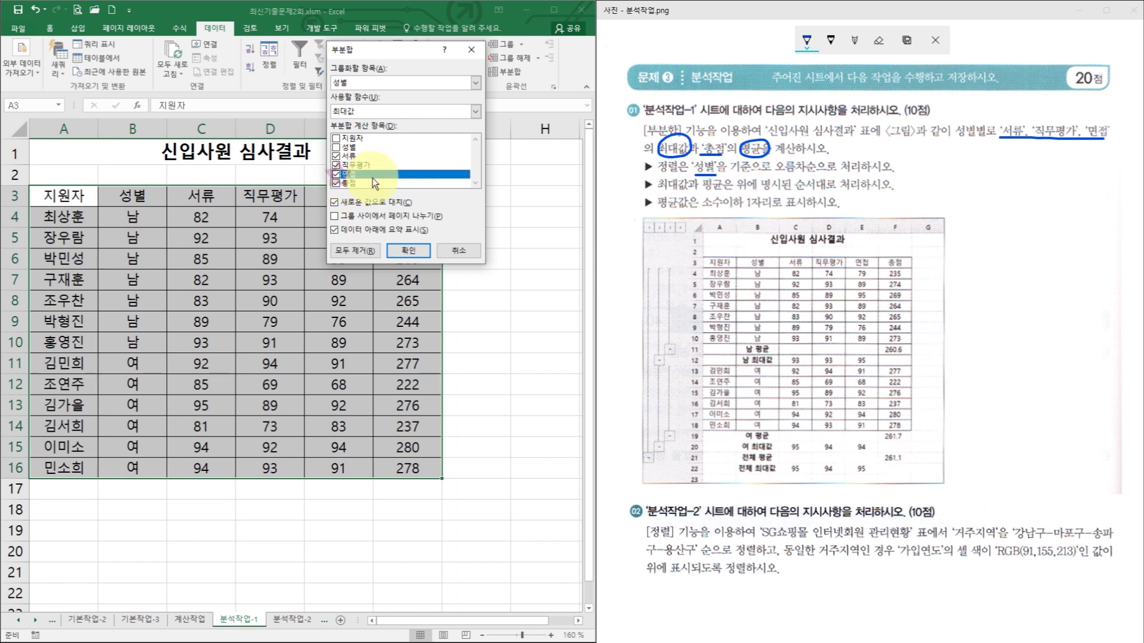
left_click(338, 184)
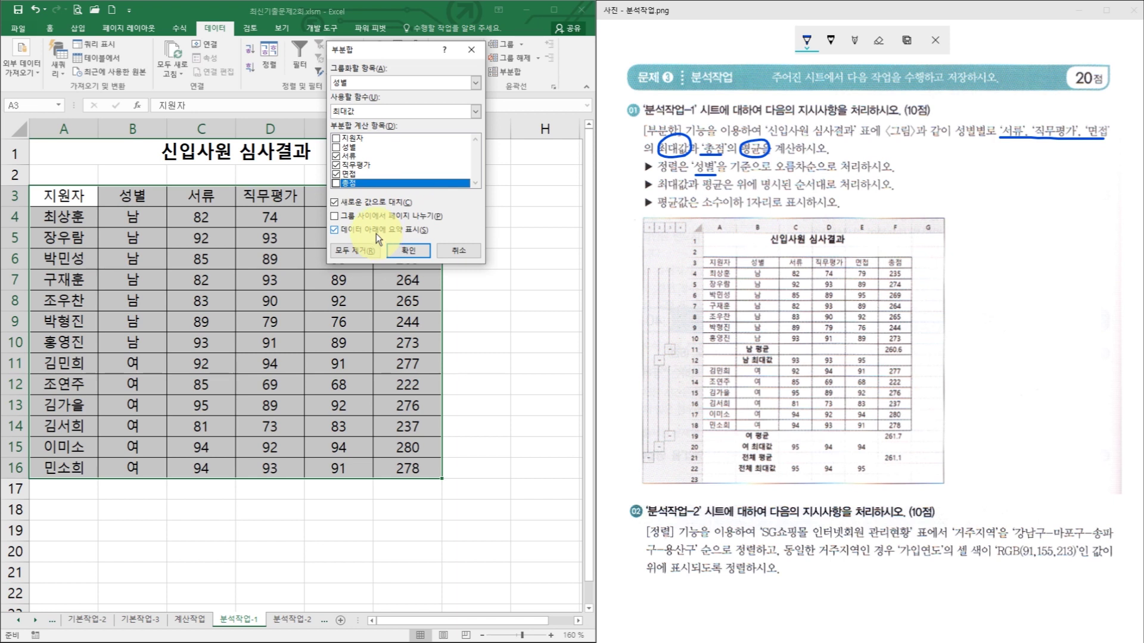
left_click(411, 252)
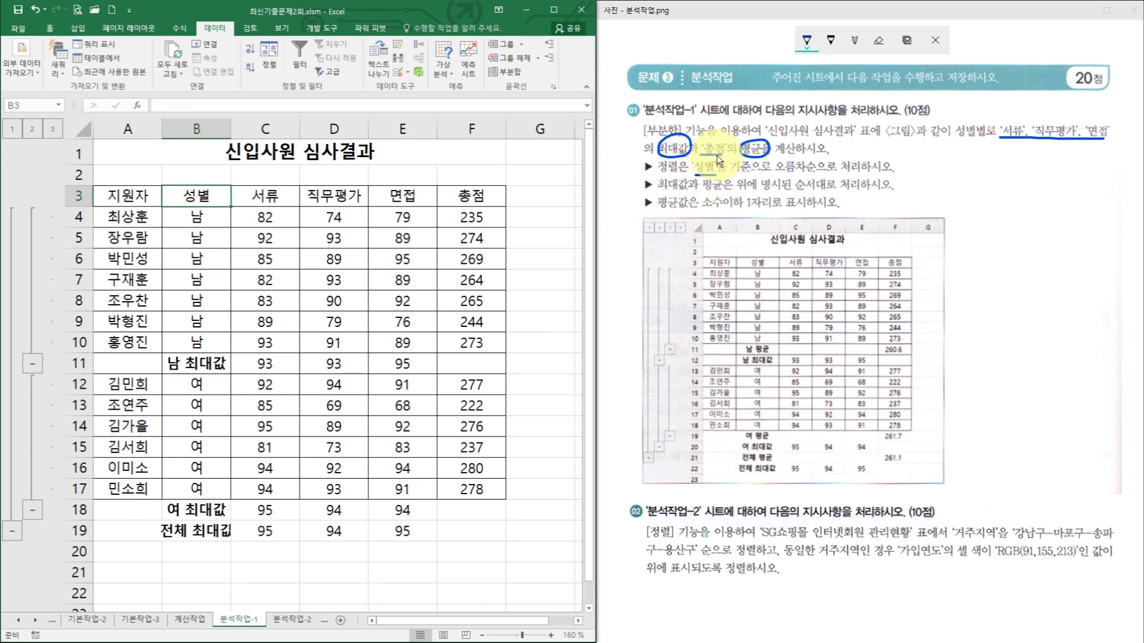
Step: Add a second subtotal by 성별 with 평균 of 총점 only, without replacing the existing 최대값 subtotals
left_click(508, 74)
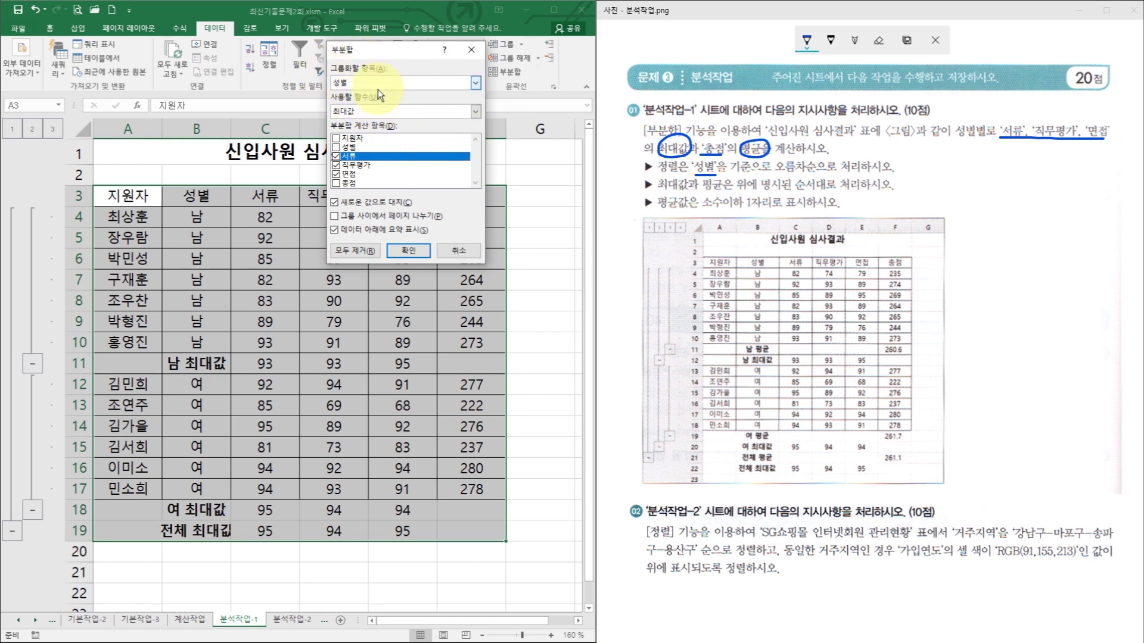
left_click(369, 109)
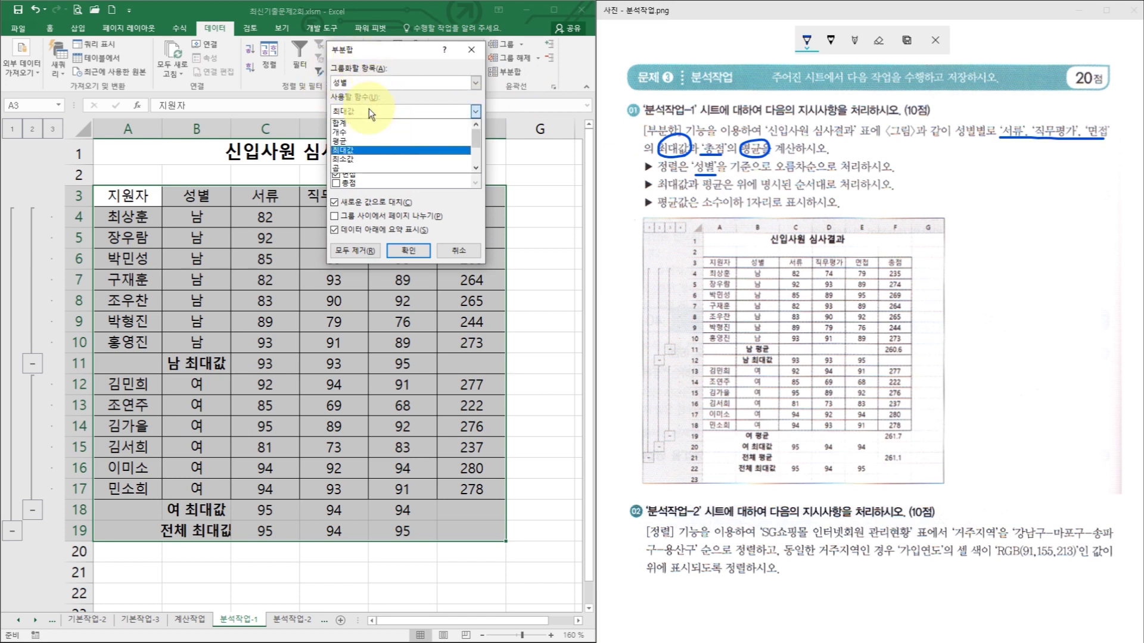
left_click(362, 143)
left_click(336, 156)
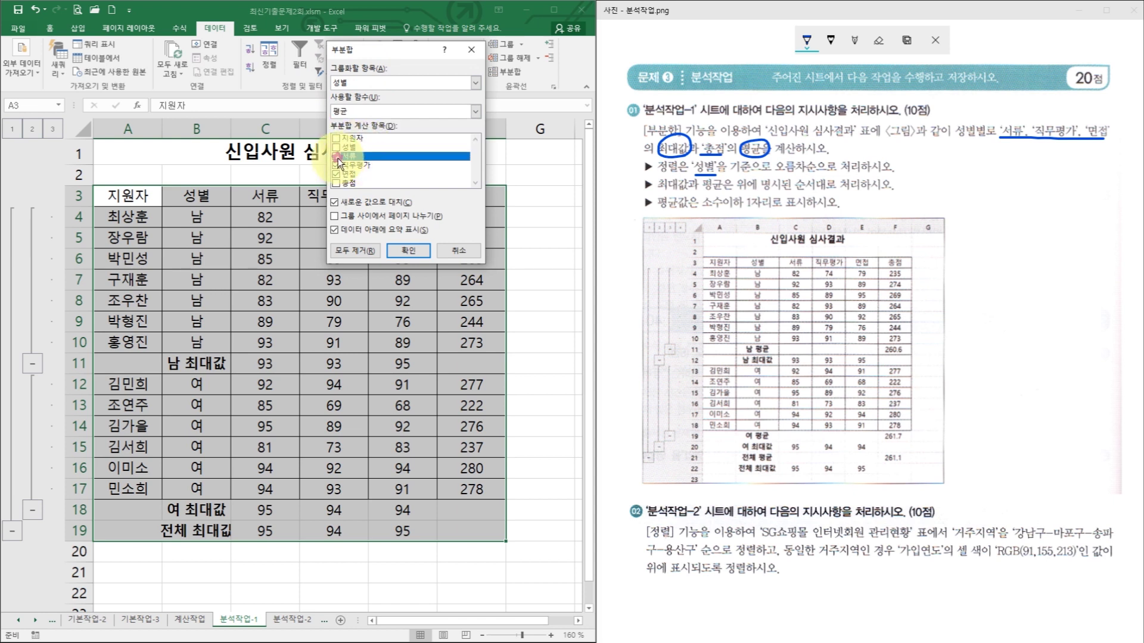
left_click(336, 165)
left_click(336, 174)
left_click(336, 183)
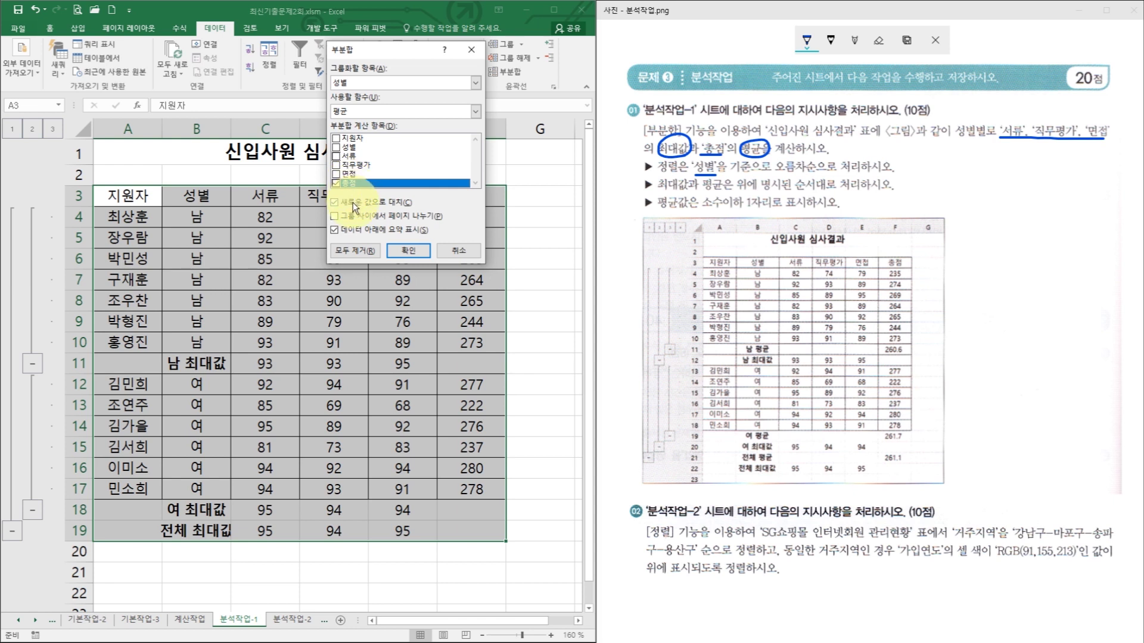
left_click(336, 204)
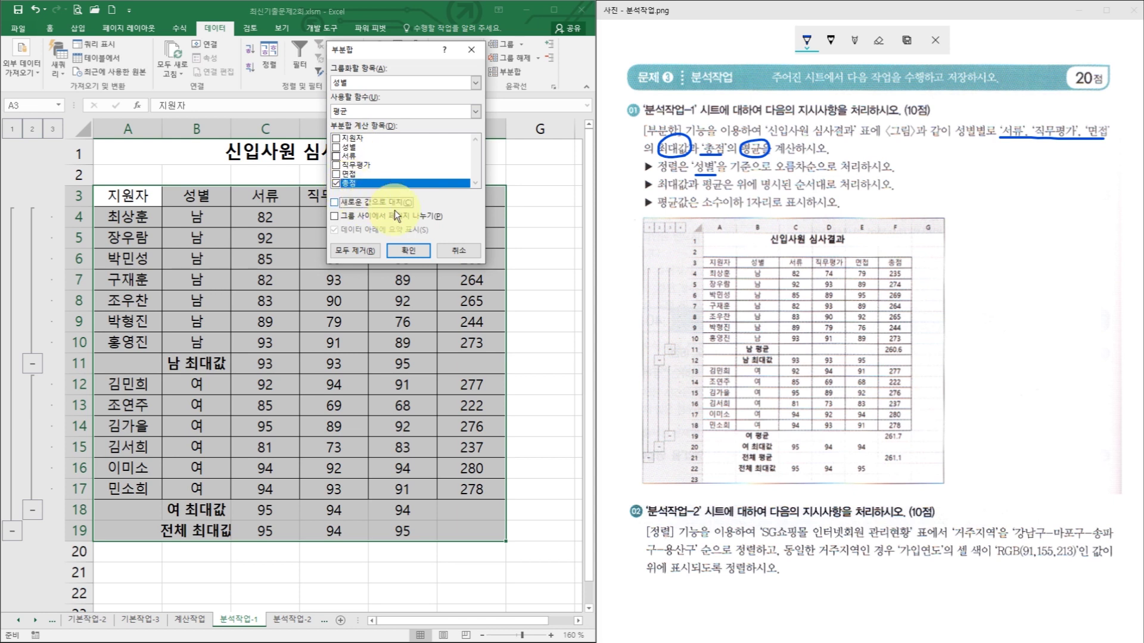
left_click(407, 251)
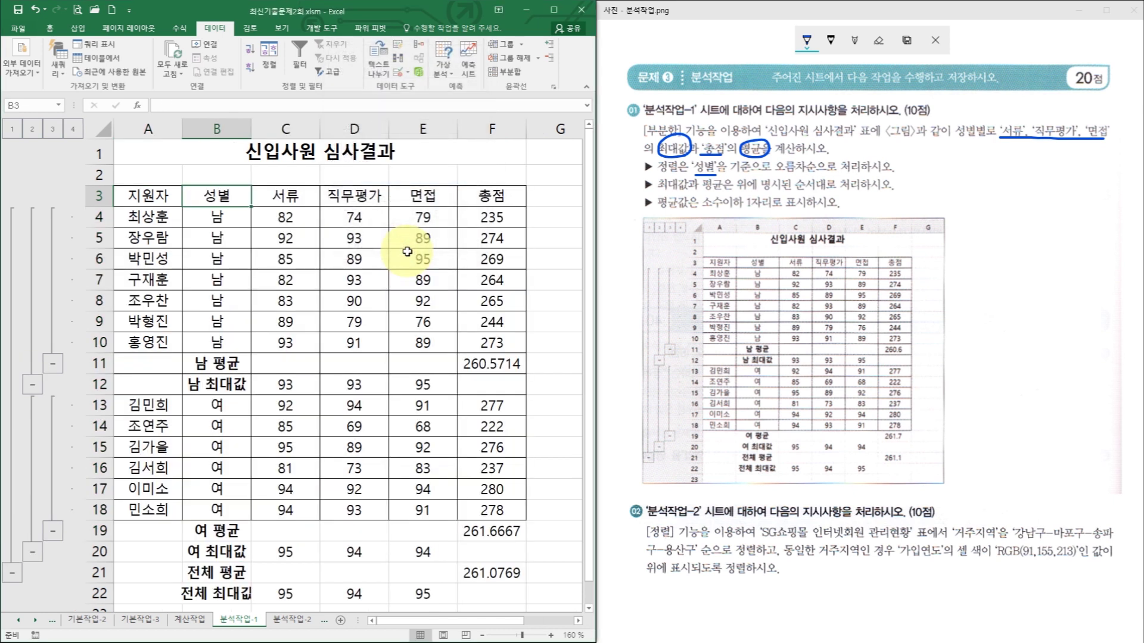
left_click(422, 283)
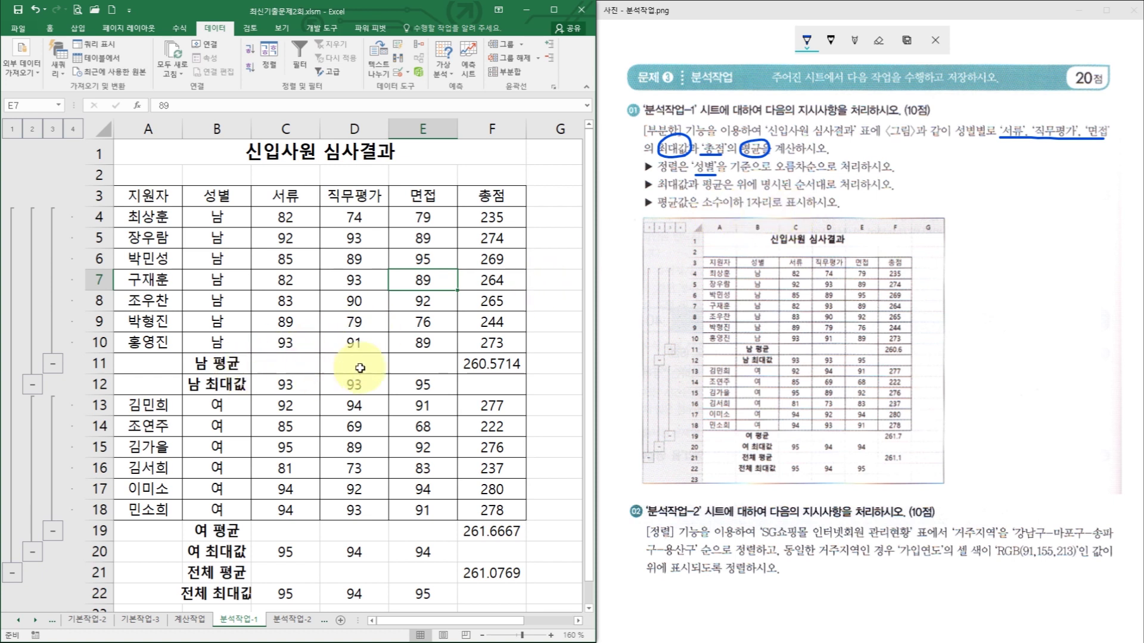
Step: Display the 총점 averages in F11, F19 and F21 with one decimal place
left_click(489, 366)
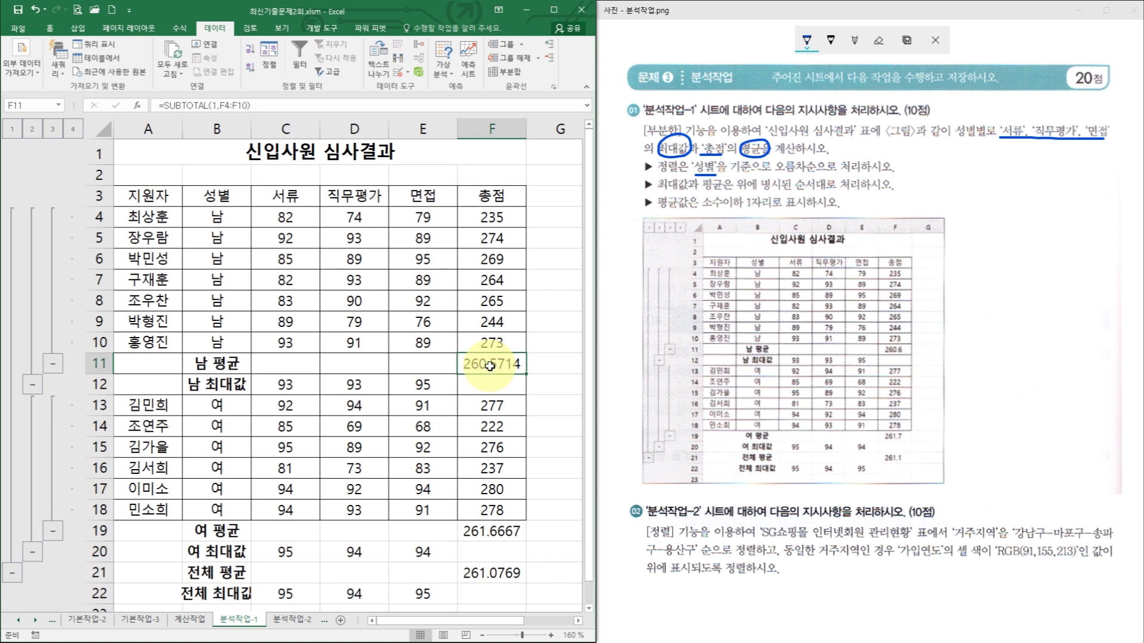
scroll(489, 366, "down", 3)
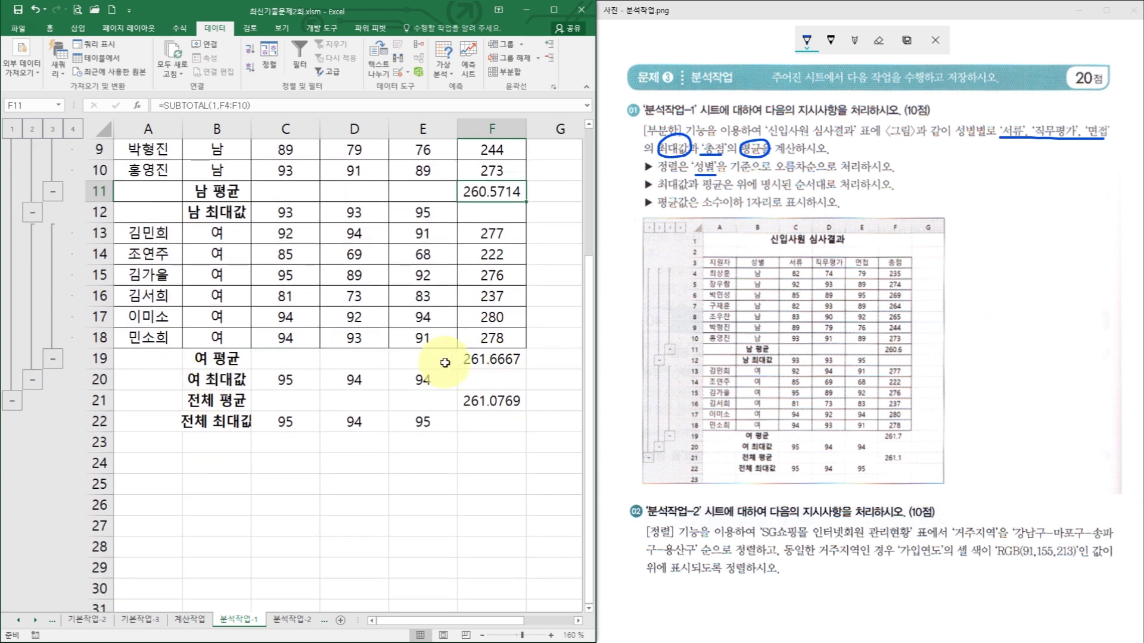
left_click(494, 359, "ctrl")
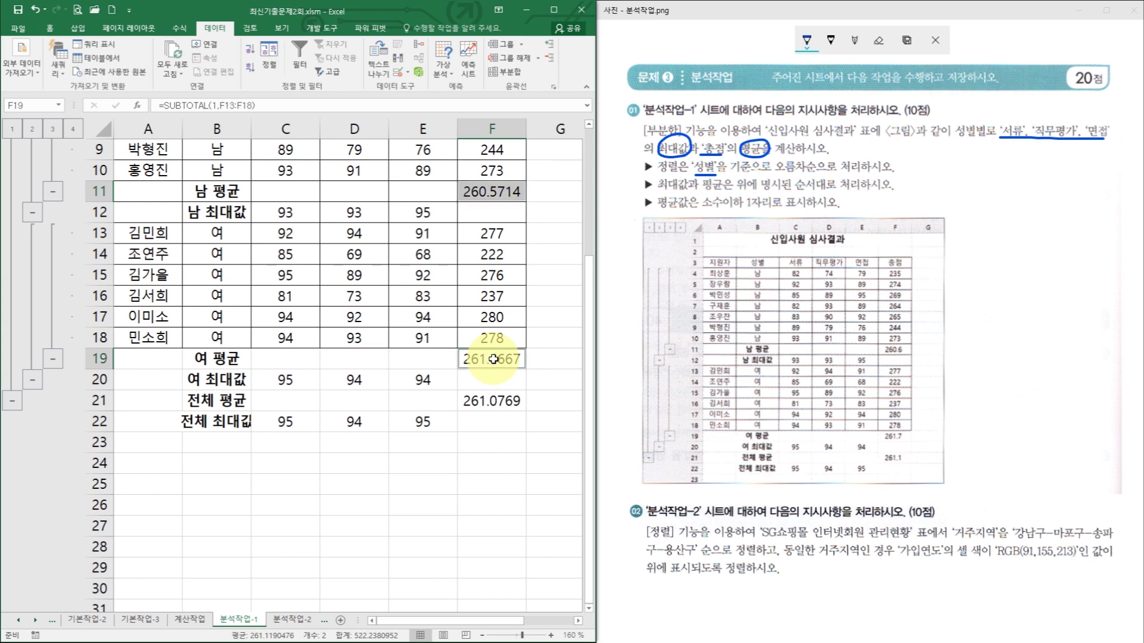
left_click(494, 403, "ctrl")
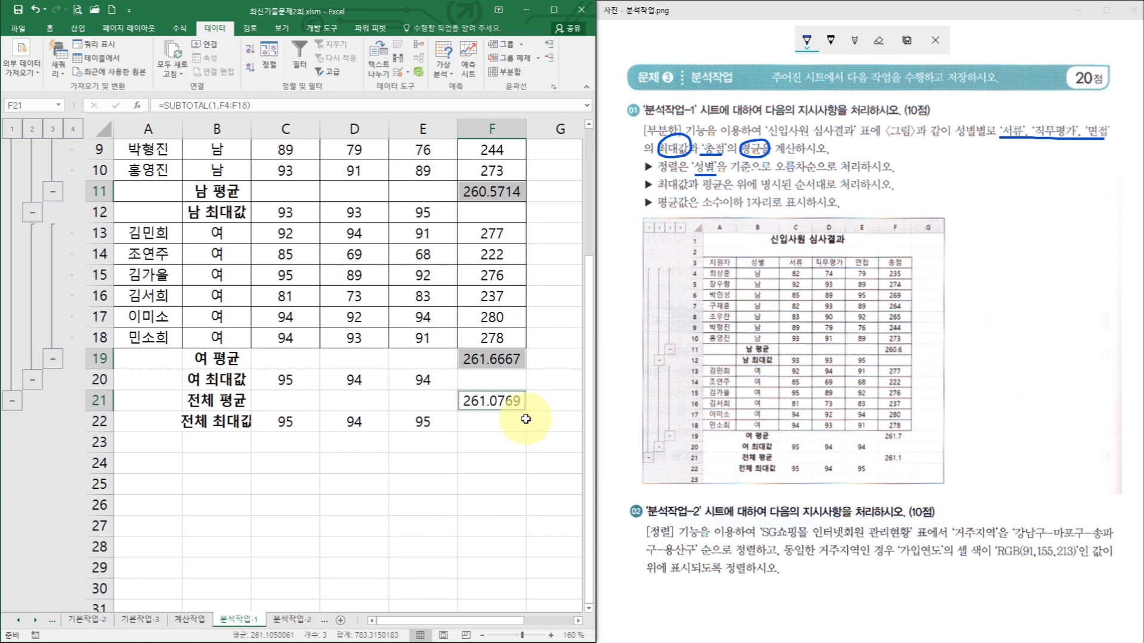
left_click(53, 28)
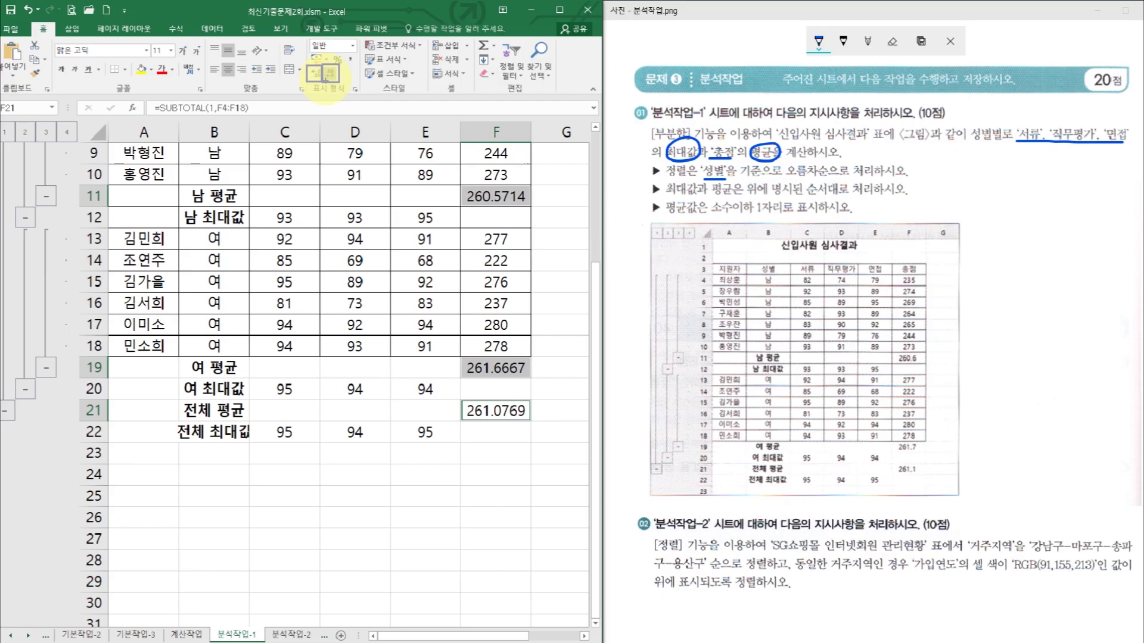
left_click(330, 74)
left_click(331, 75)
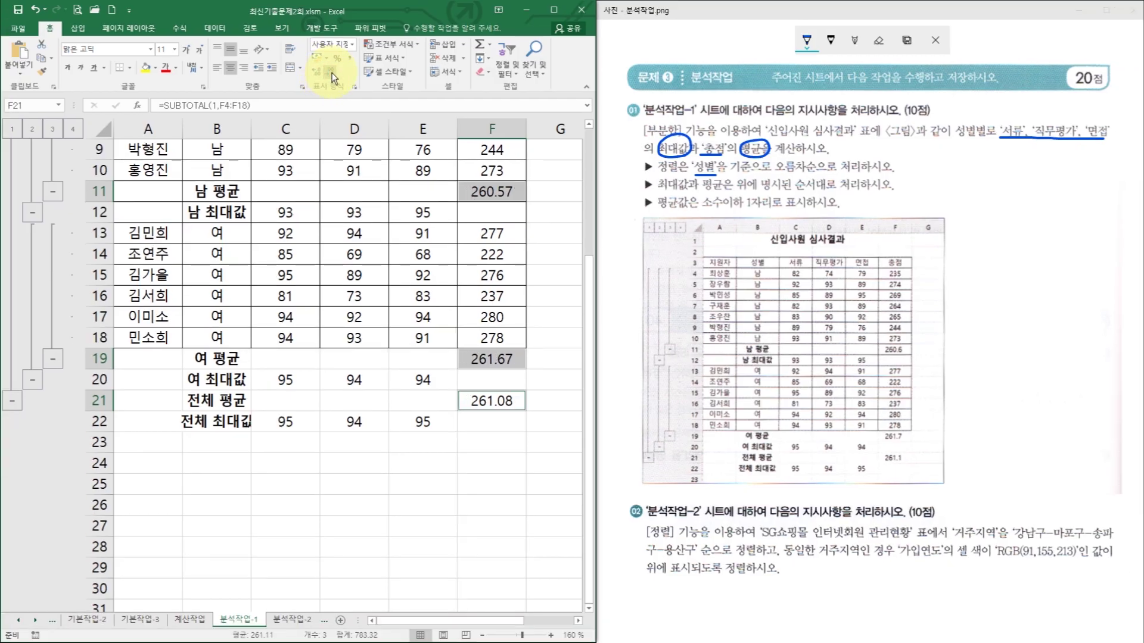
left_click(332, 75)
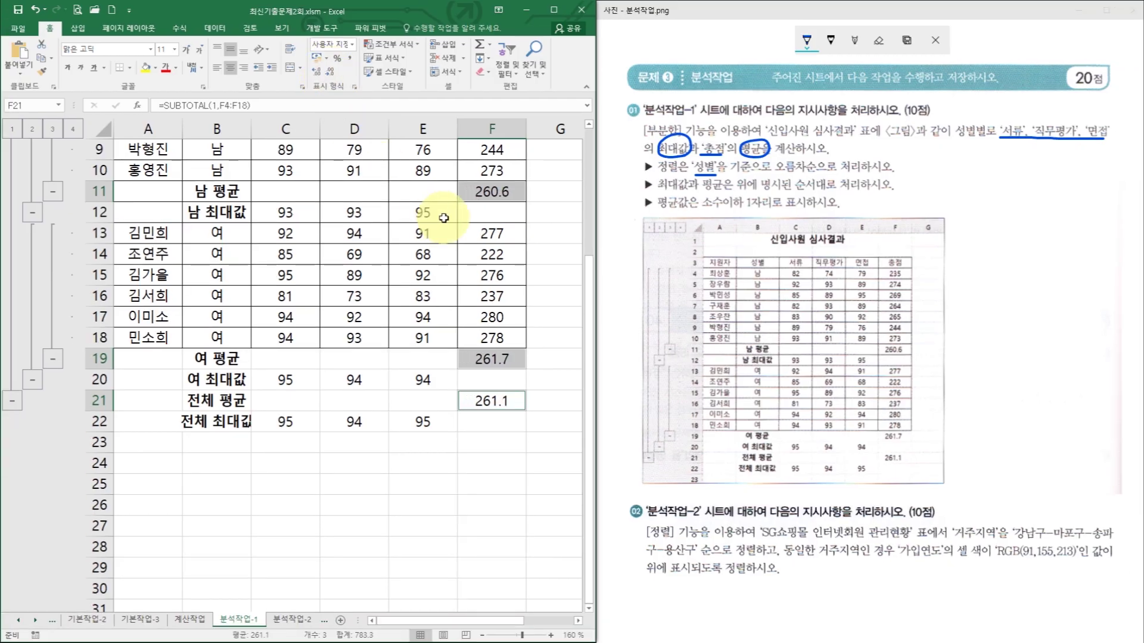
left_click(484, 270)
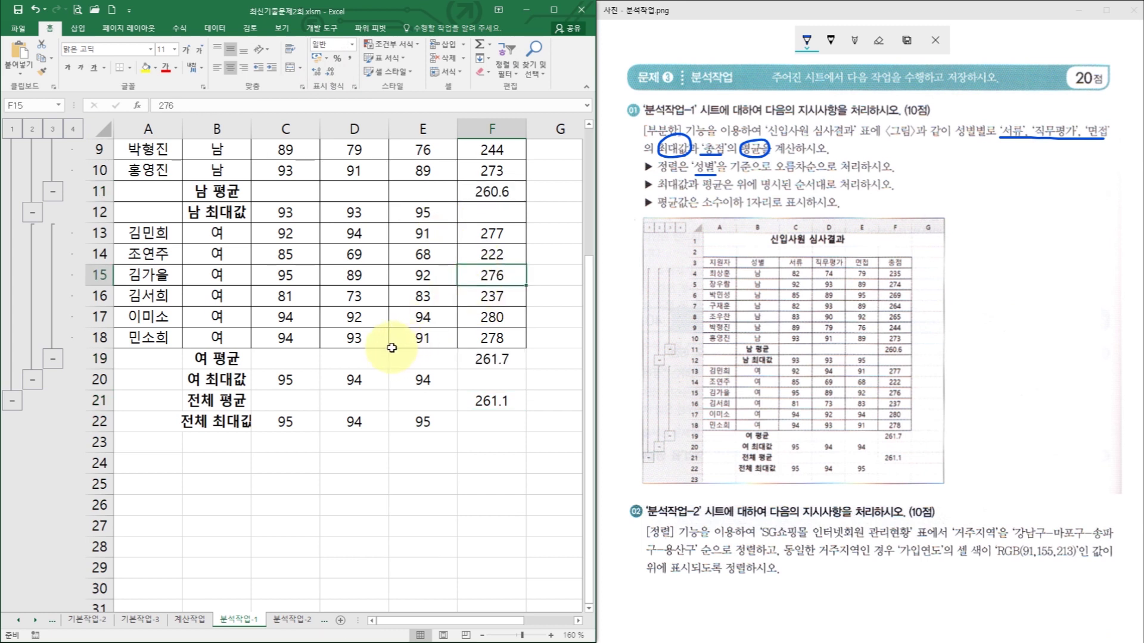
Step: On the 분석작업-2 sheet, set up a sort of the SG쇼핑몰 인터넷회원 관리현황 table by 거주지역 values using a custom list order
left_click(292, 619)
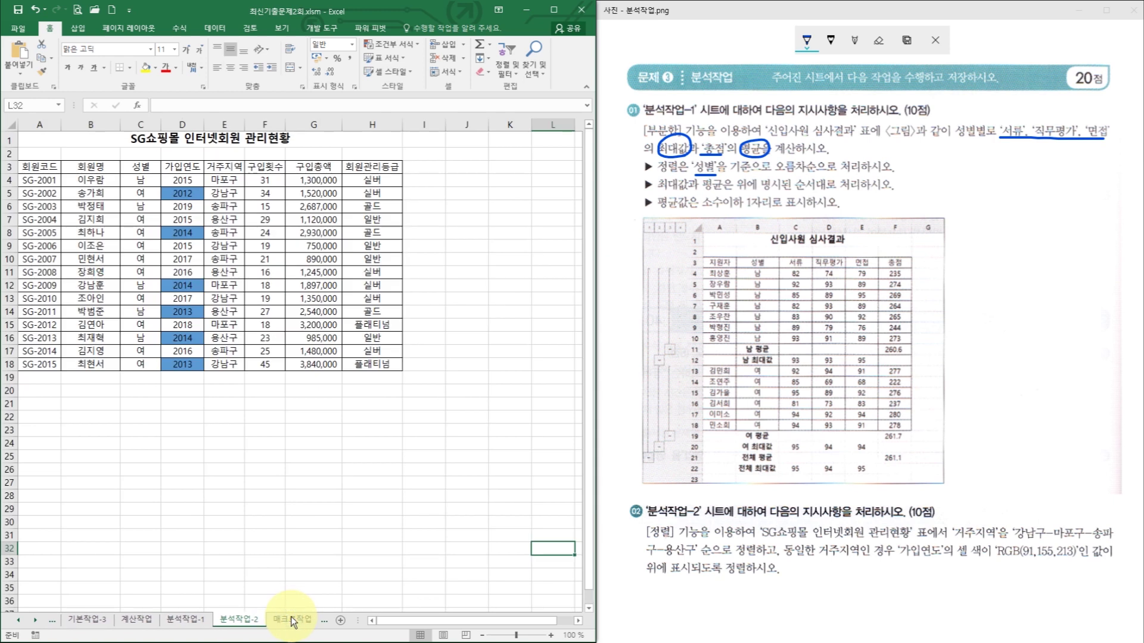
left_click(551, 635)
left_click(551, 635)
scroll(370, 605, "up", 1)
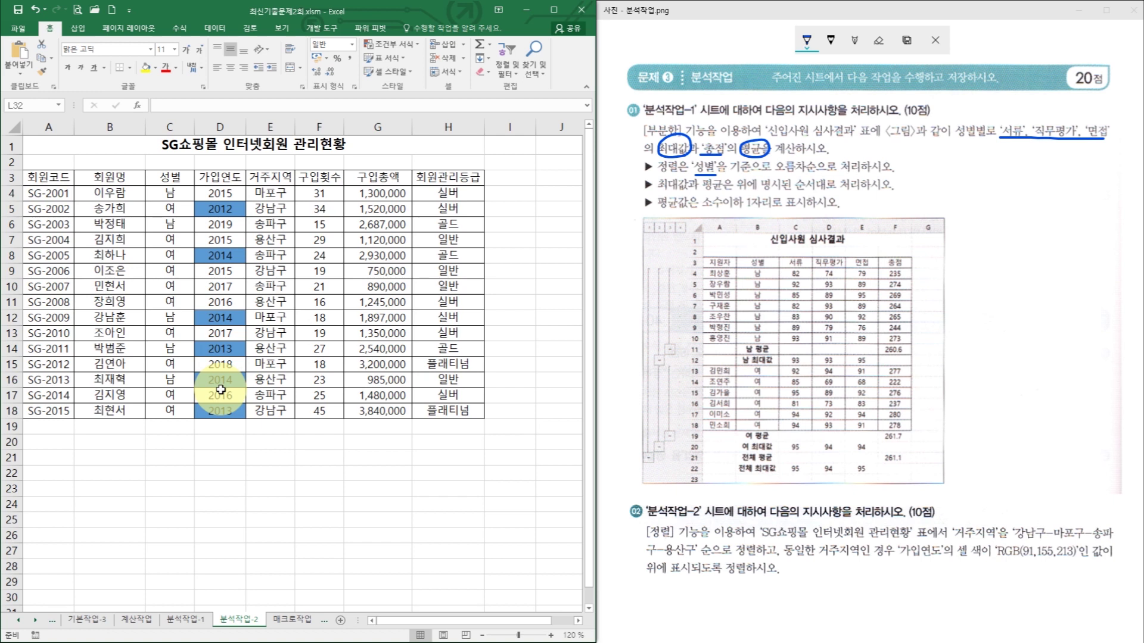
left_click(241, 260)
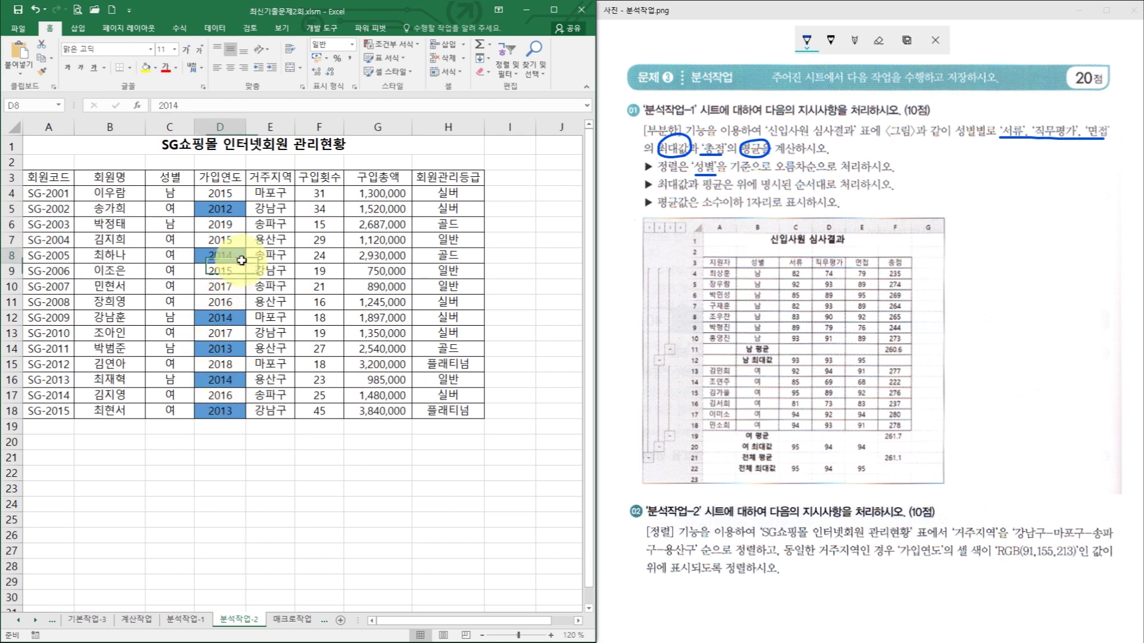
left_click(216, 27)
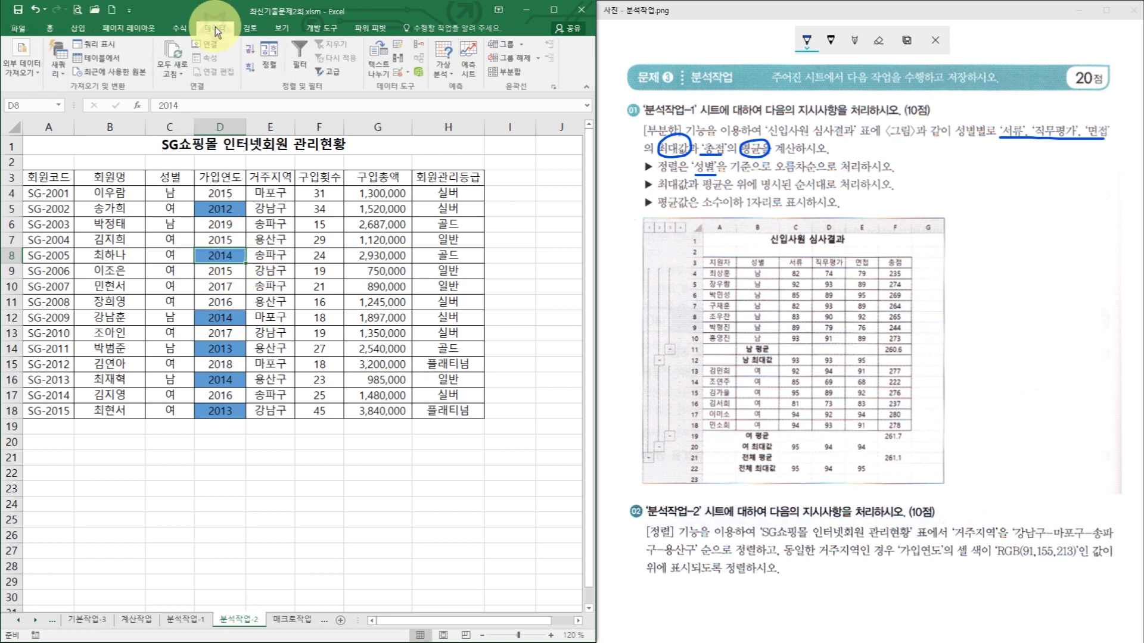
left_click(270, 62)
left_click_drag(284, 96, 307, 95)
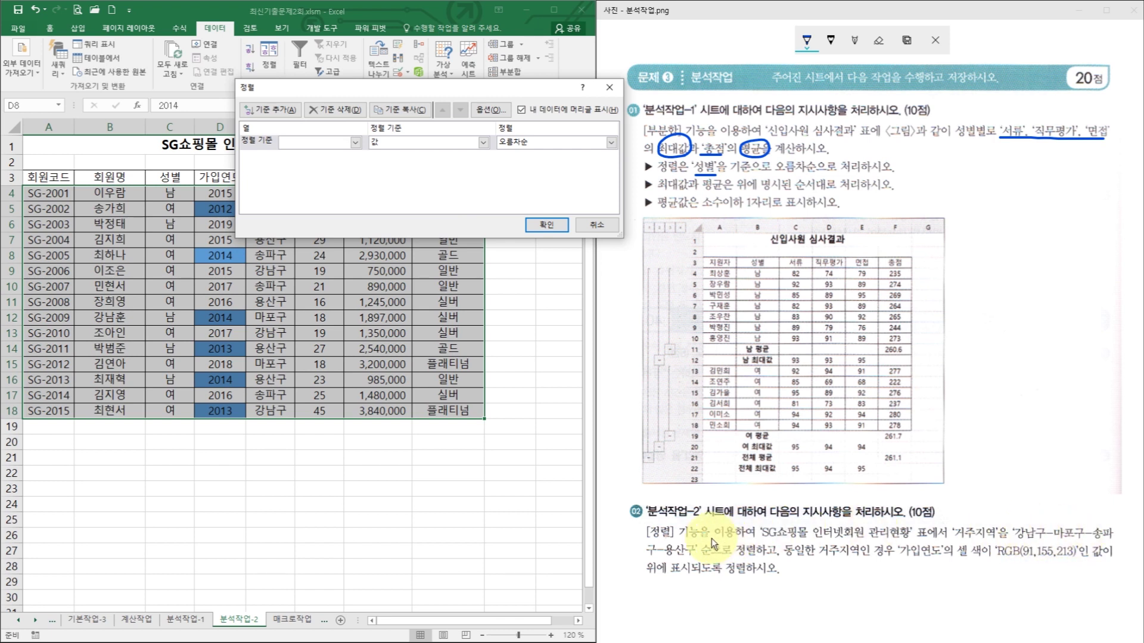
left_click(355, 142)
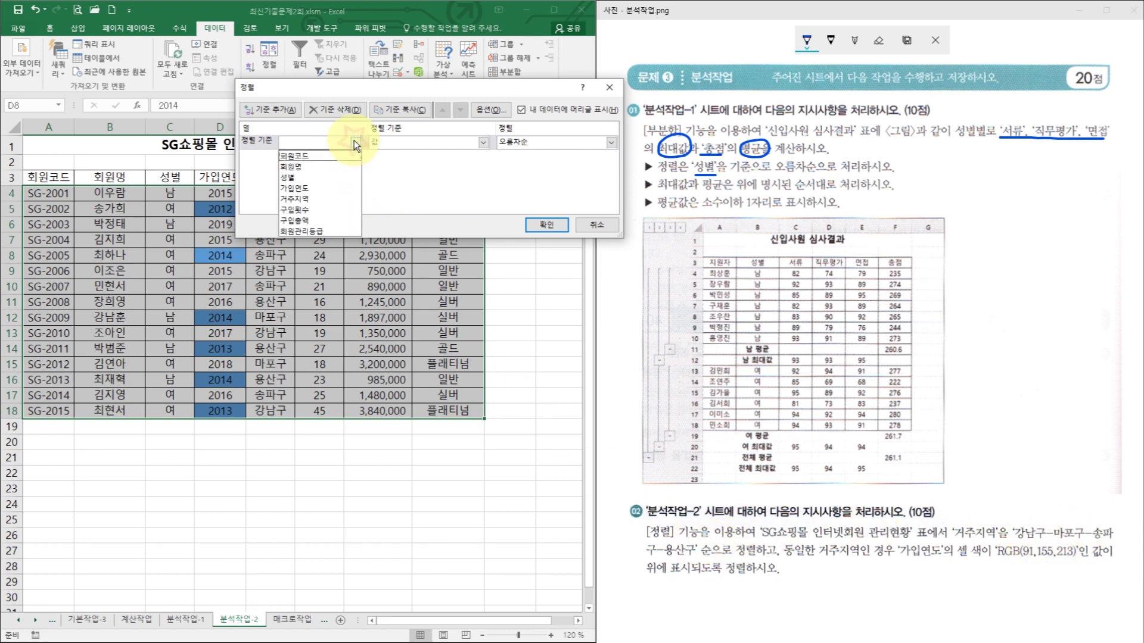
left_click(332, 199)
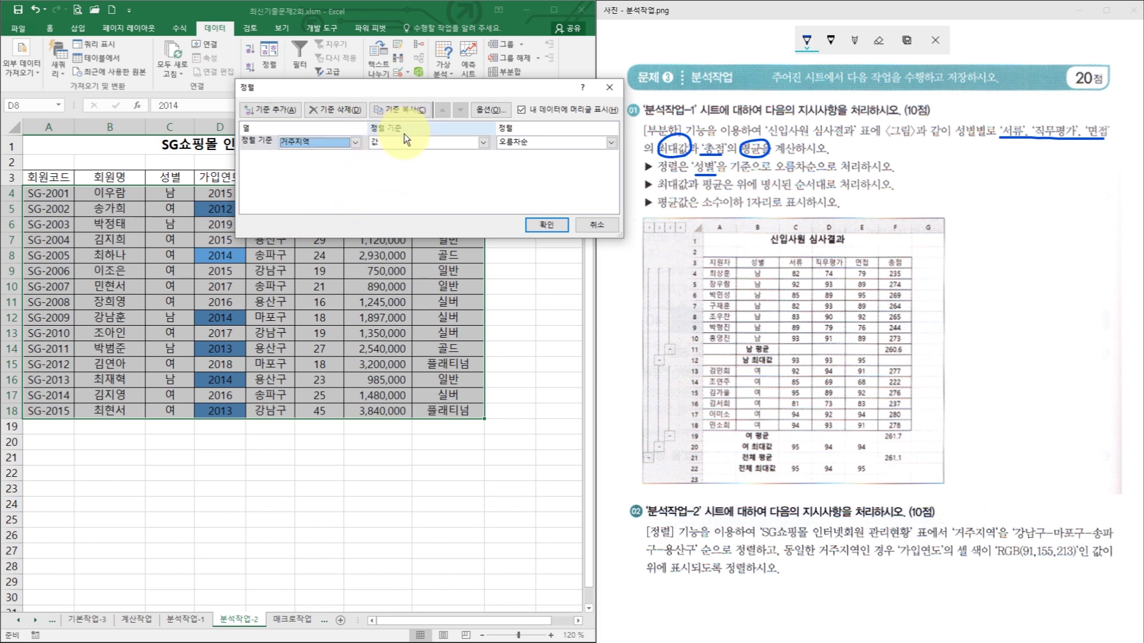
left_click(518, 143)
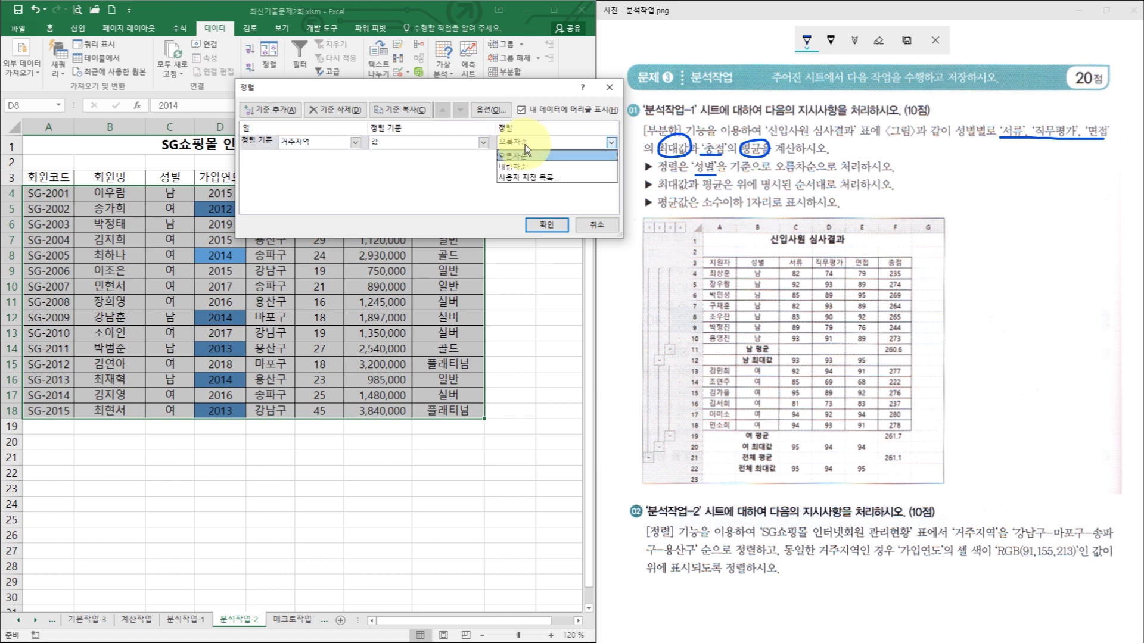
left_click(526, 176)
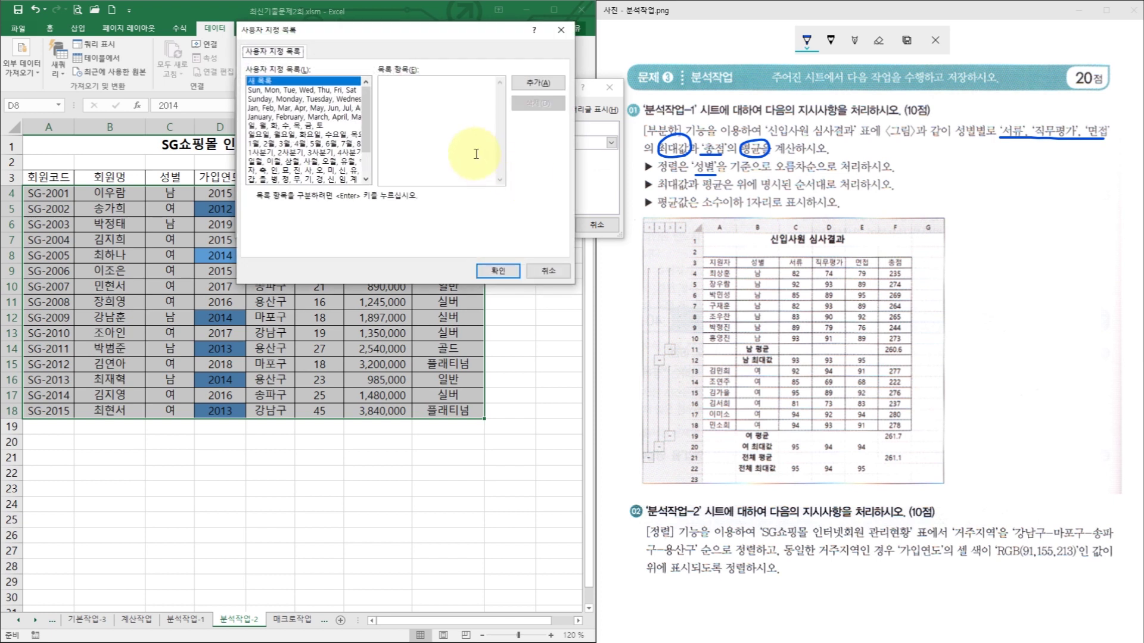
Step: Add a new custom list with the entries 강남구, 마포구, 송파구 and 용산구
left_click(426, 97)
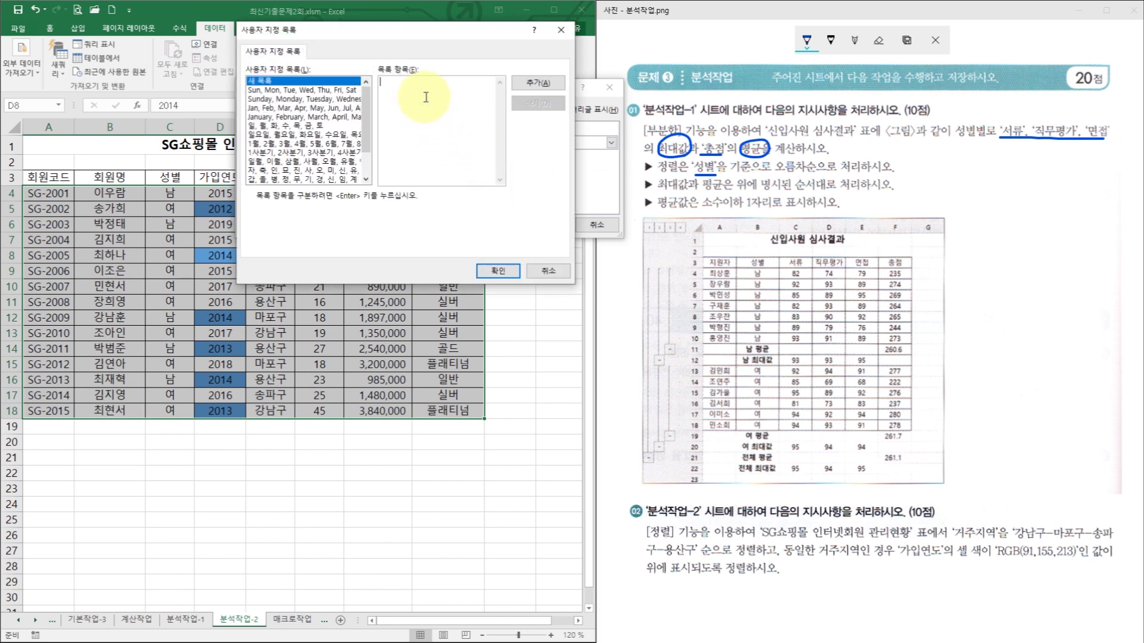
type("강남구")
key("Return")
type("마포구")
key("Return")
type("송파구")
key("Return")
type("용ㅅ산구")
key("Return")
left_click(525, 84)
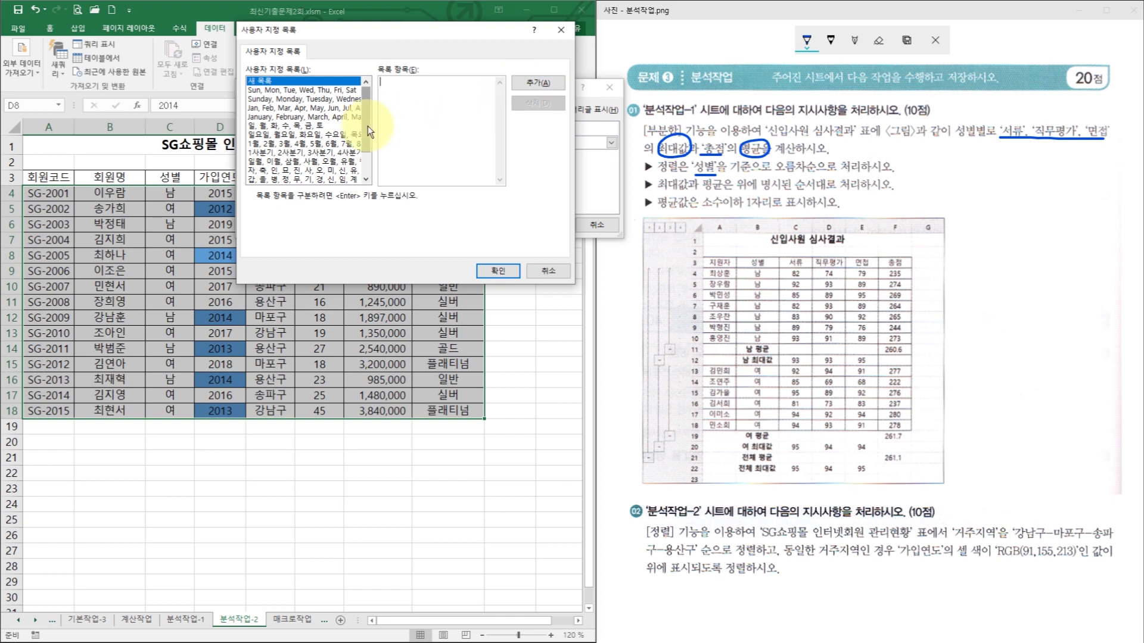
left_click_drag(366, 126, 365, 145)
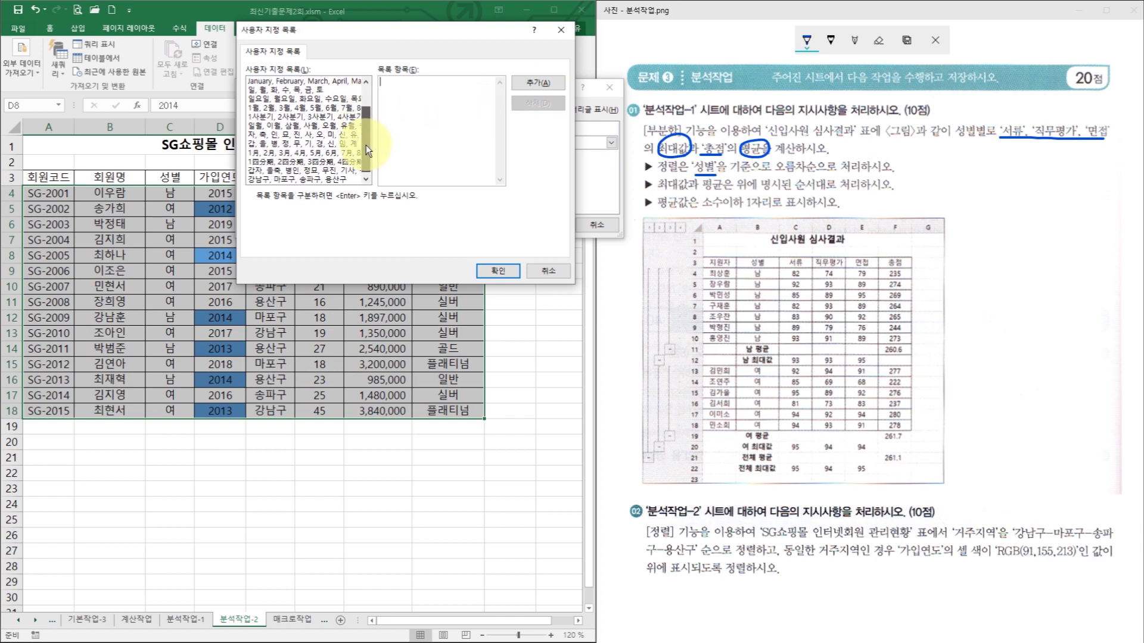
Step: Apply the custom order 강남구, 마포구, 송파구, 용산구 to 거주지역 and add 가입연도 as the second sort level
left_click(293, 182)
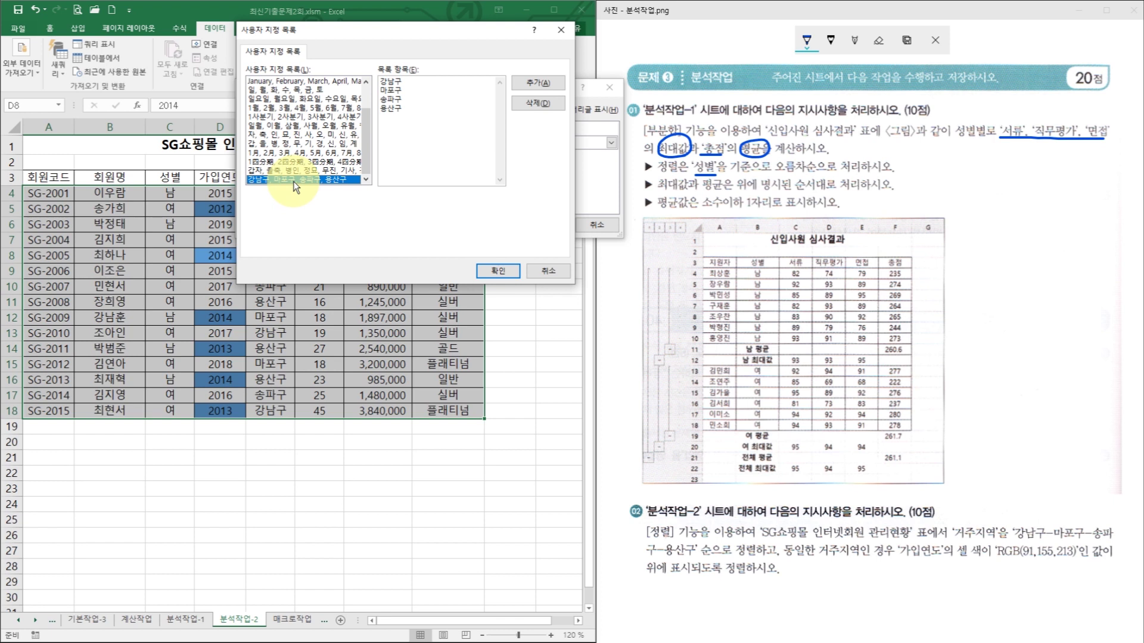
left_click(501, 273)
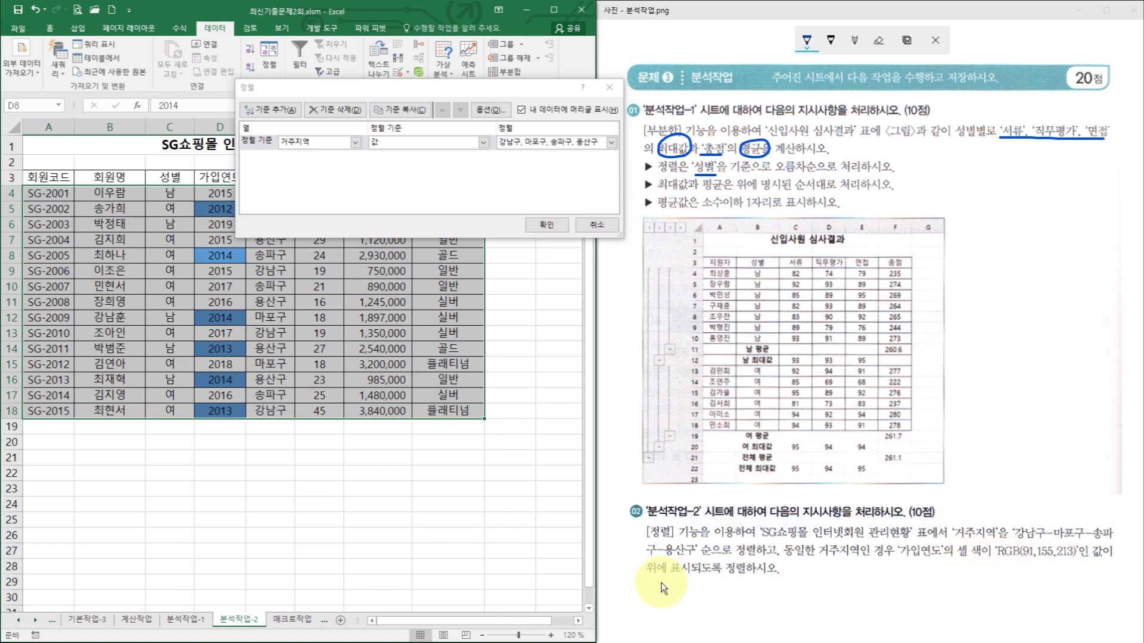
left_click(274, 108)
left_click(311, 158)
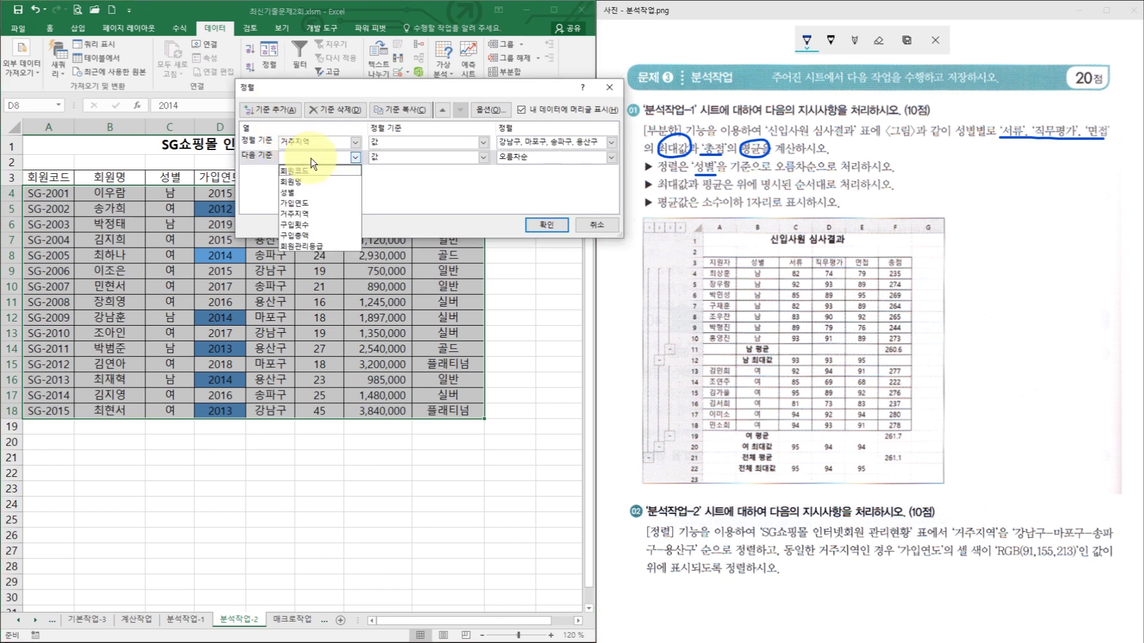
left_click(313, 203)
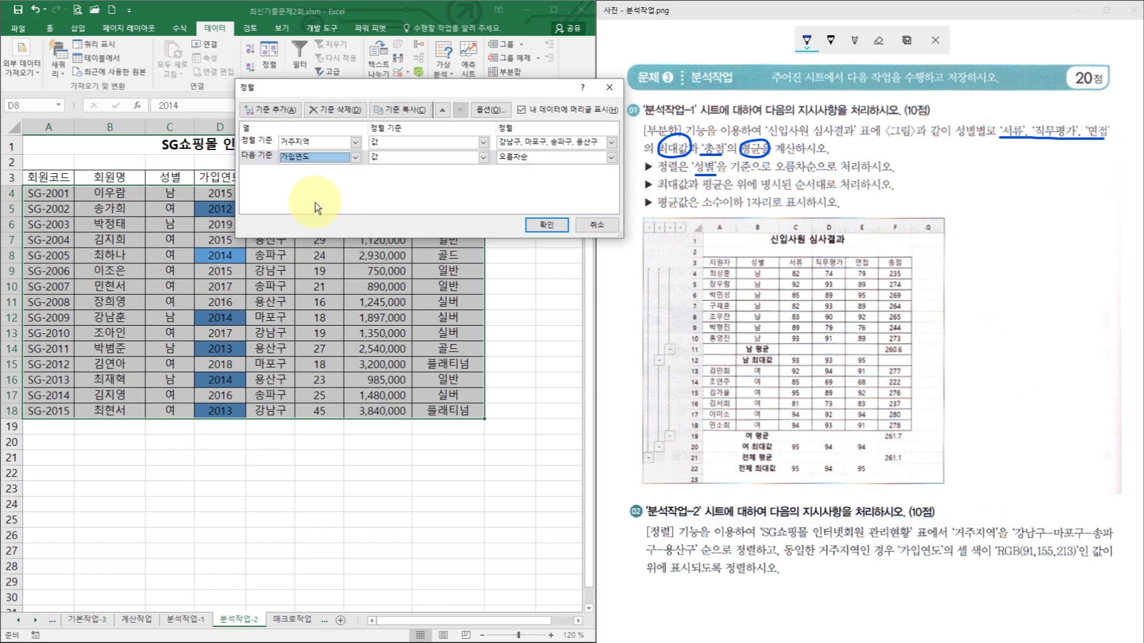
Step: Set the 가입연도 level to sort by cell colour with the blue cells on top, and apply the sort
left_click(417, 158)
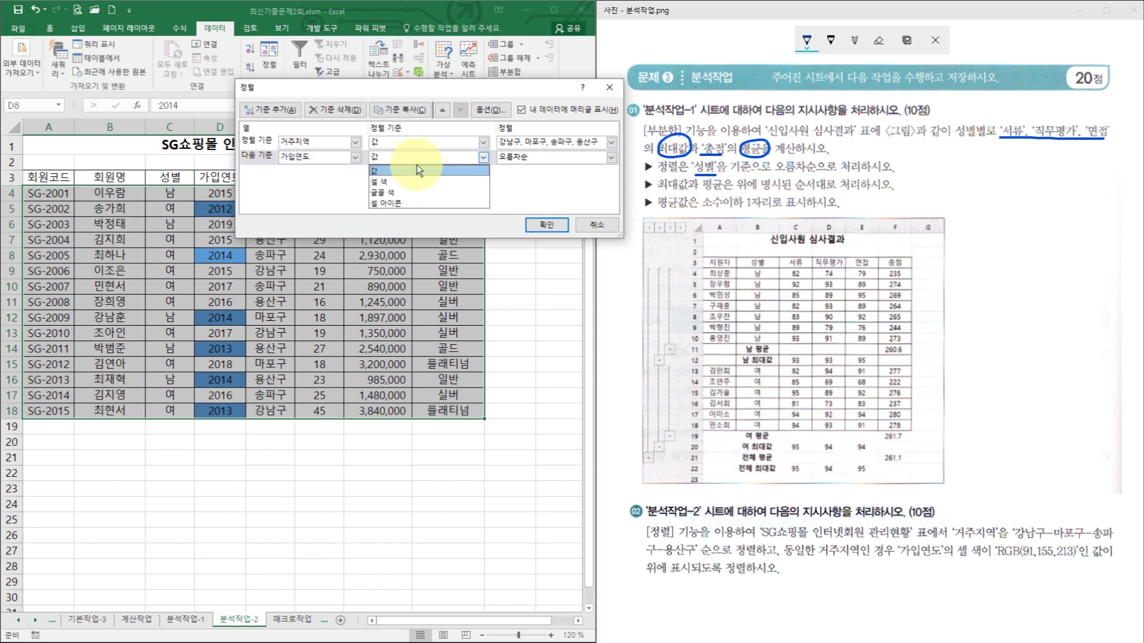
left_click(413, 180)
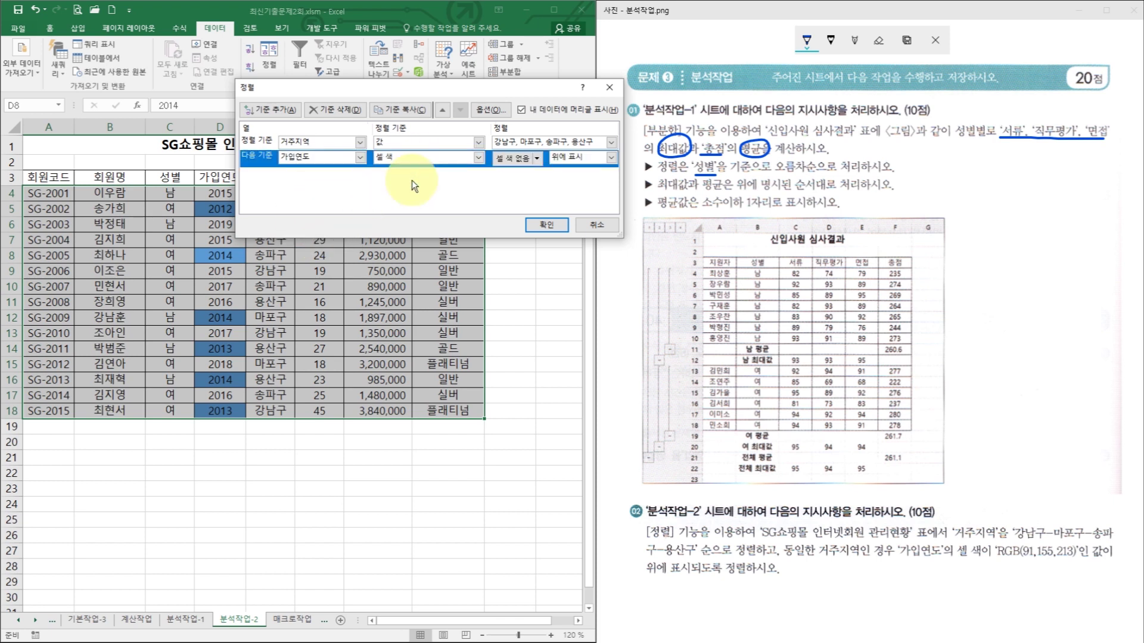
left_click(526, 158)
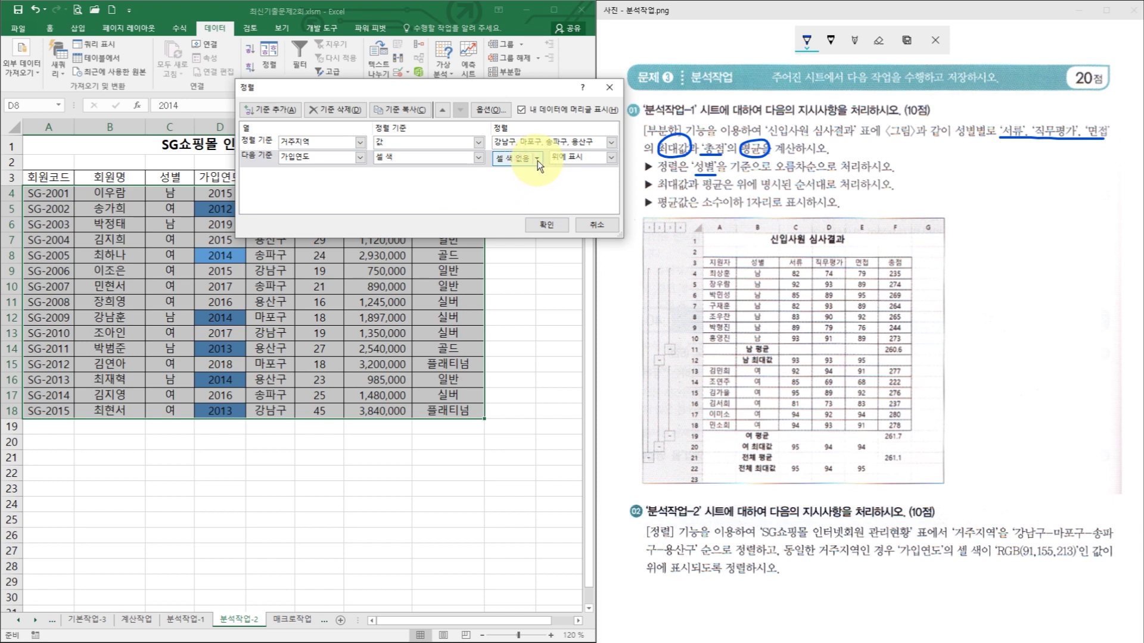
left_click(538, 160)
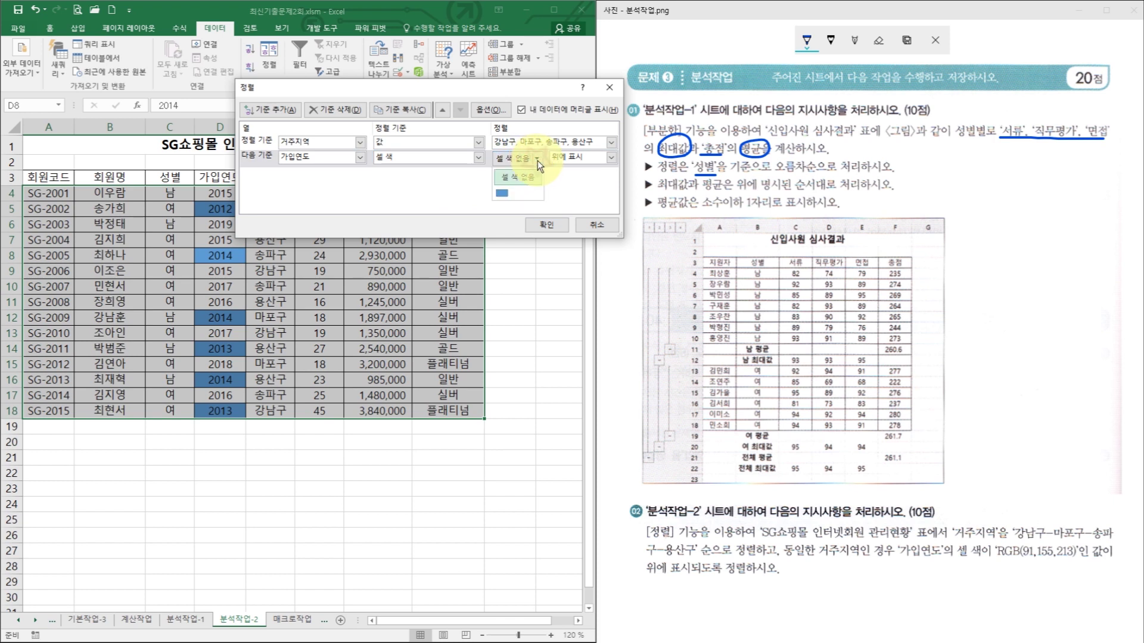
left_click(507, 195)
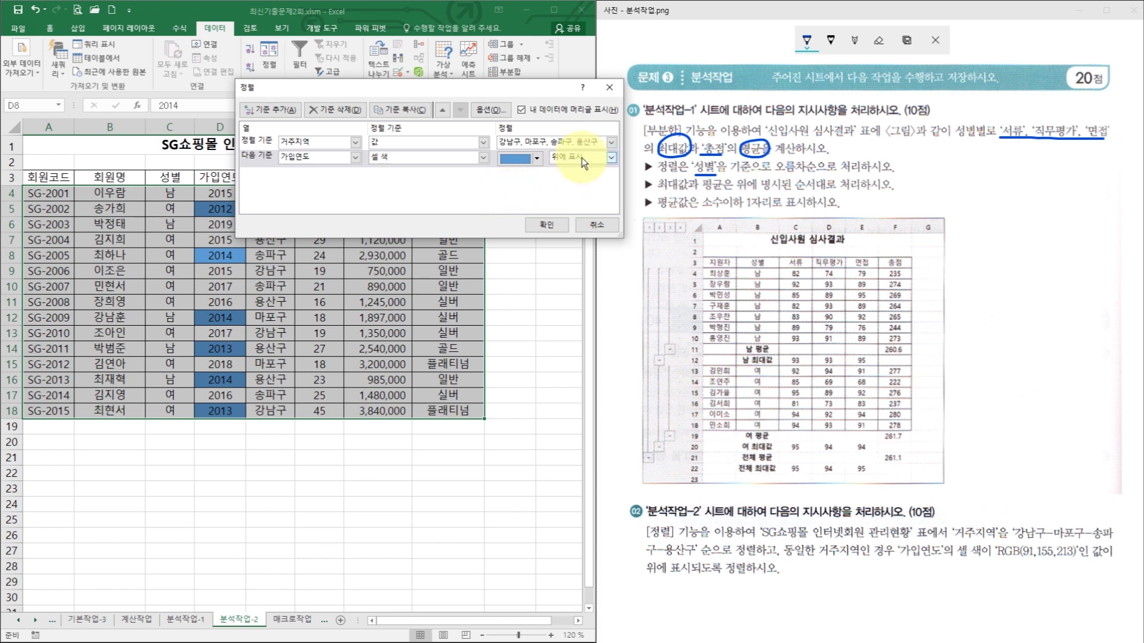
left_click(544, 227)
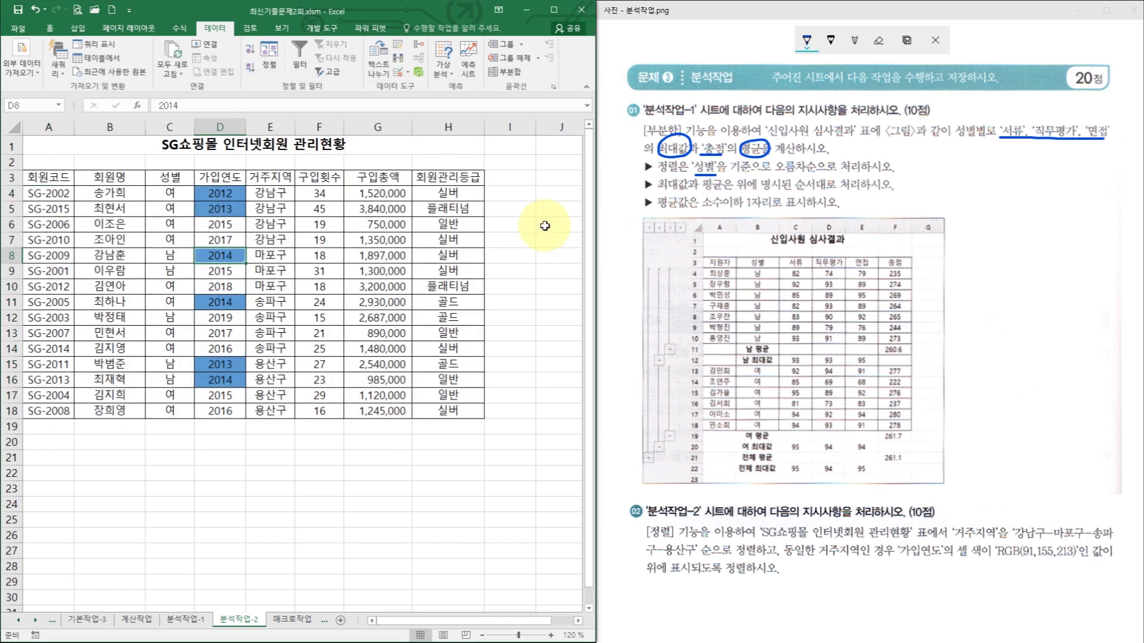
left_click(423, 305)
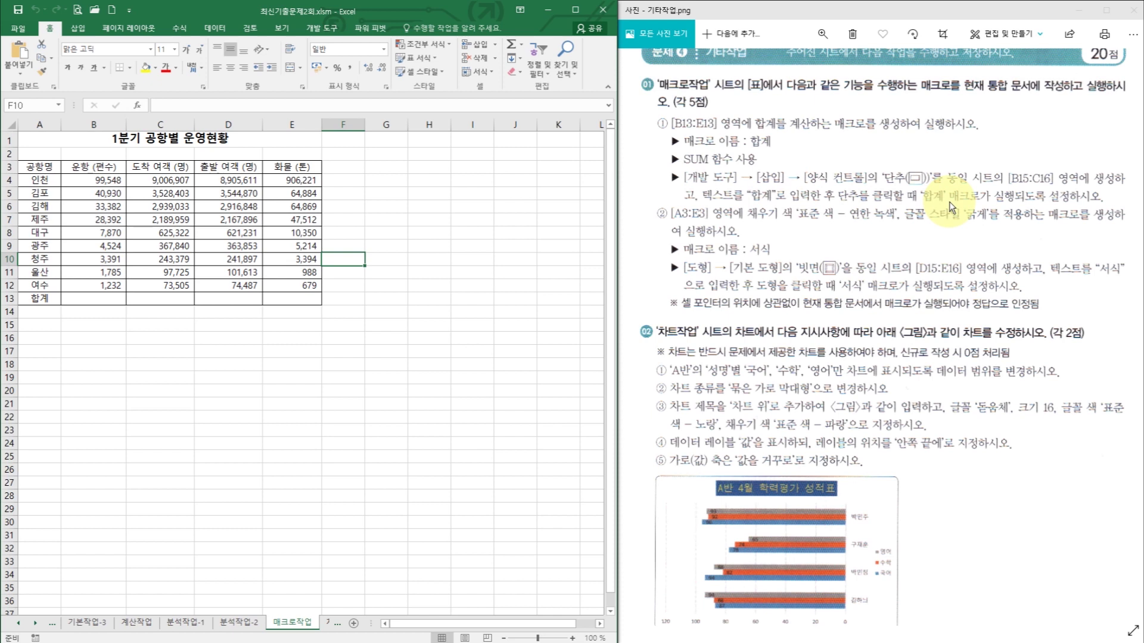
Step: Insert a form control button covering exactly cells B15:C16 on the 매크로작업 sheet
left_click(570, 638)
left_click(570, 638)
left_click(571, 638)
left_click(571, 638)
left_click(570, 638)
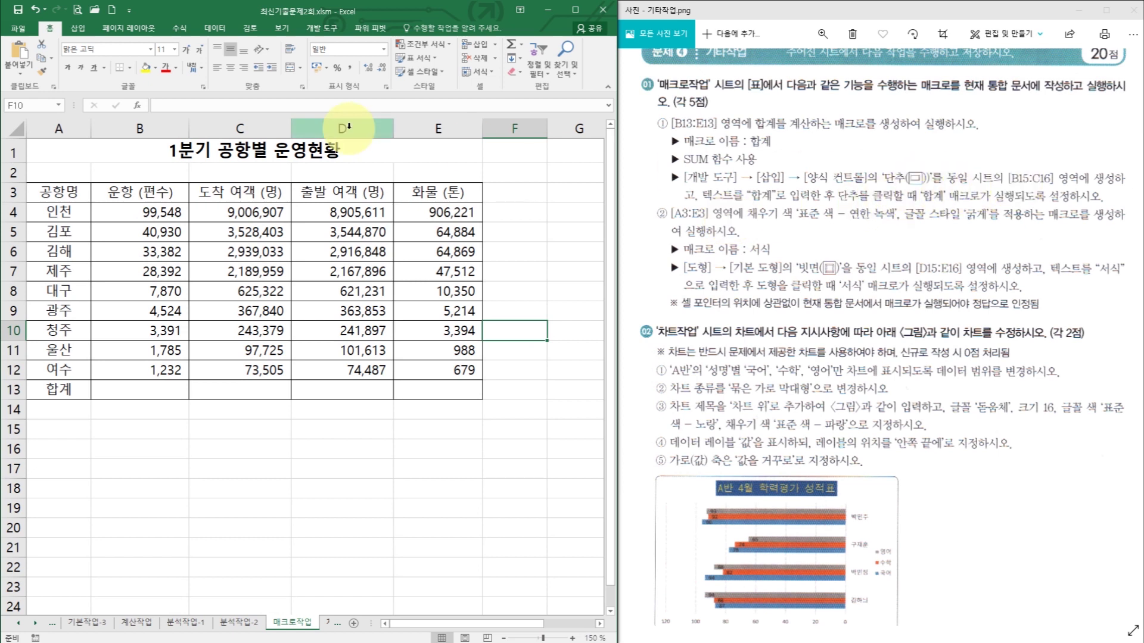
left_click(327, 30)
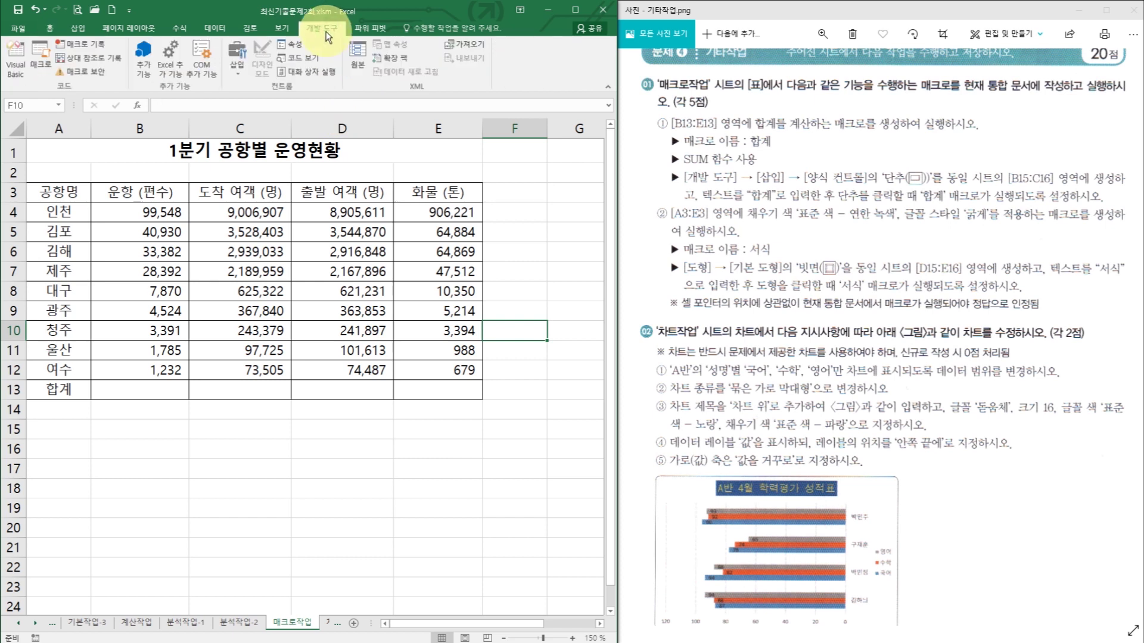
left_click(242, 59)
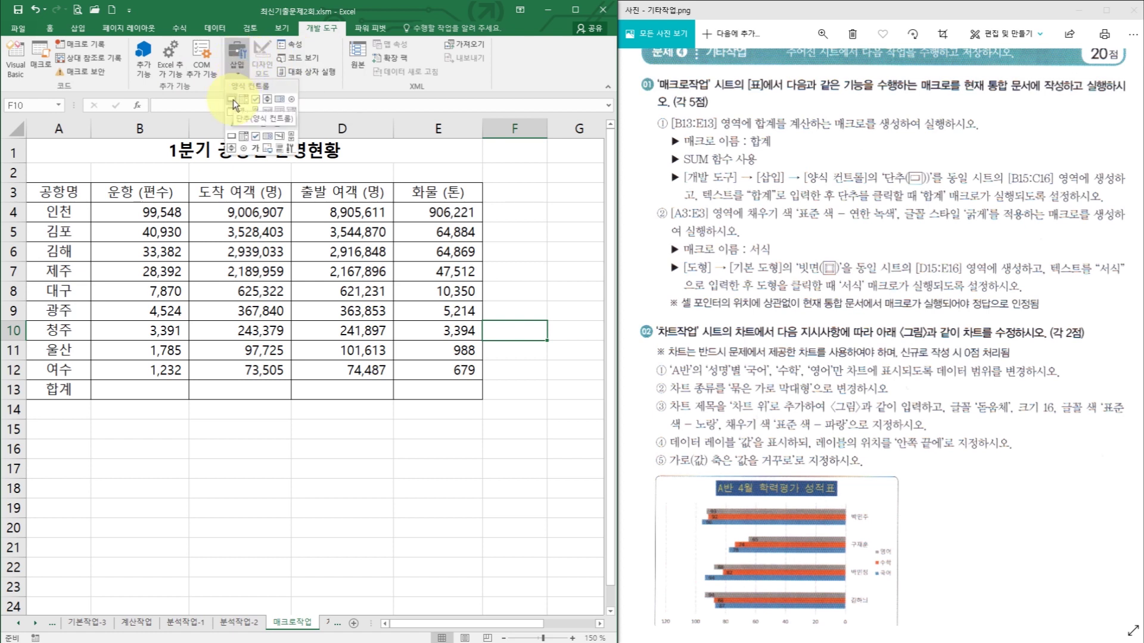
left_click(233, 99)
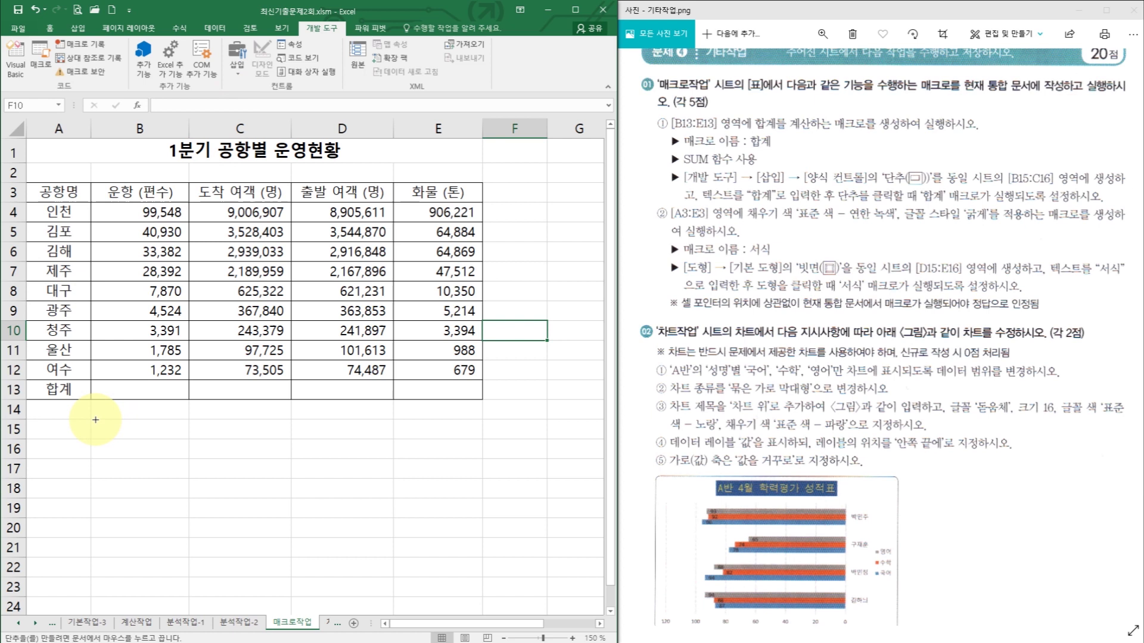
key("alt")
left_click_drag(91, 420, 258, 453)
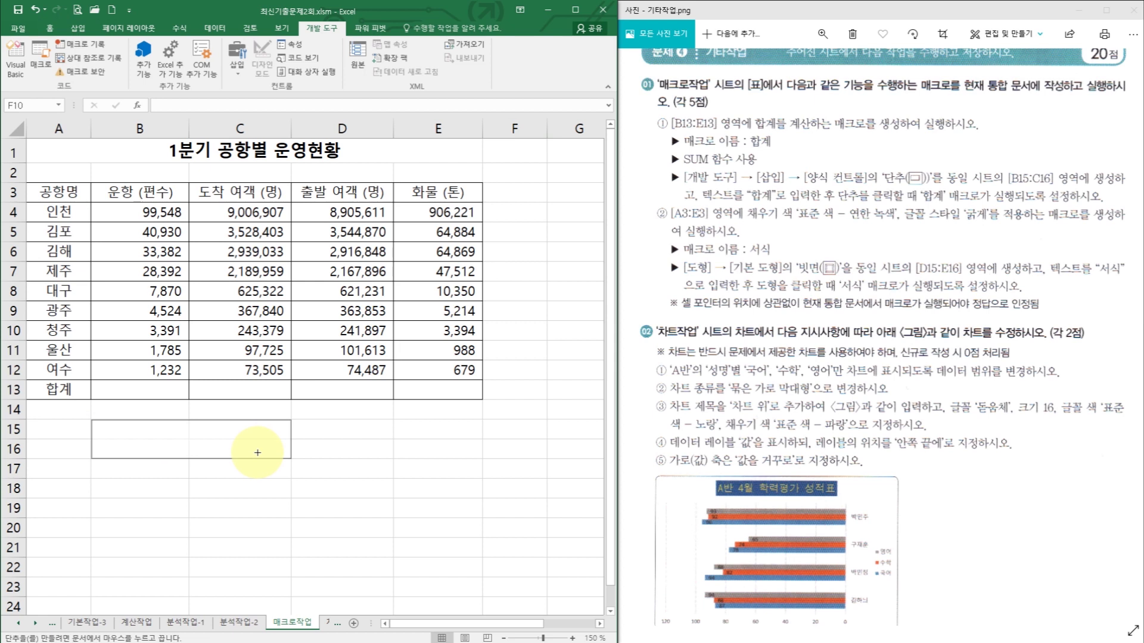
left_click_drag(257, 453, 257, 453)
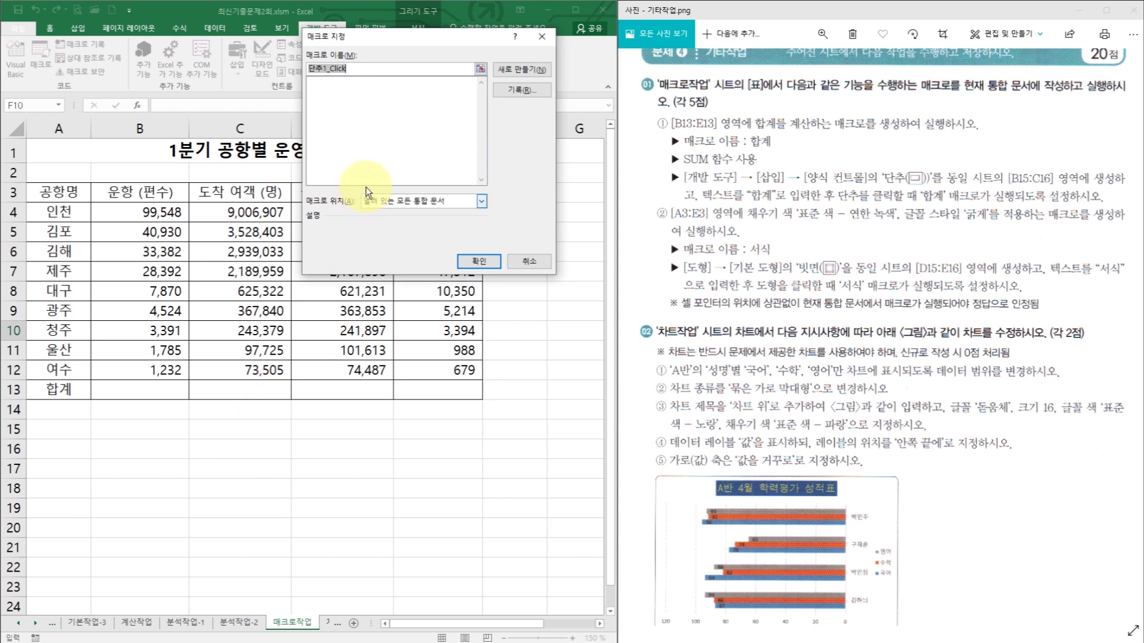
Step: Assign a new macro named 합계 to the button and start recording it in the current workbook
left_click_drag(373, 37, 370, 147)
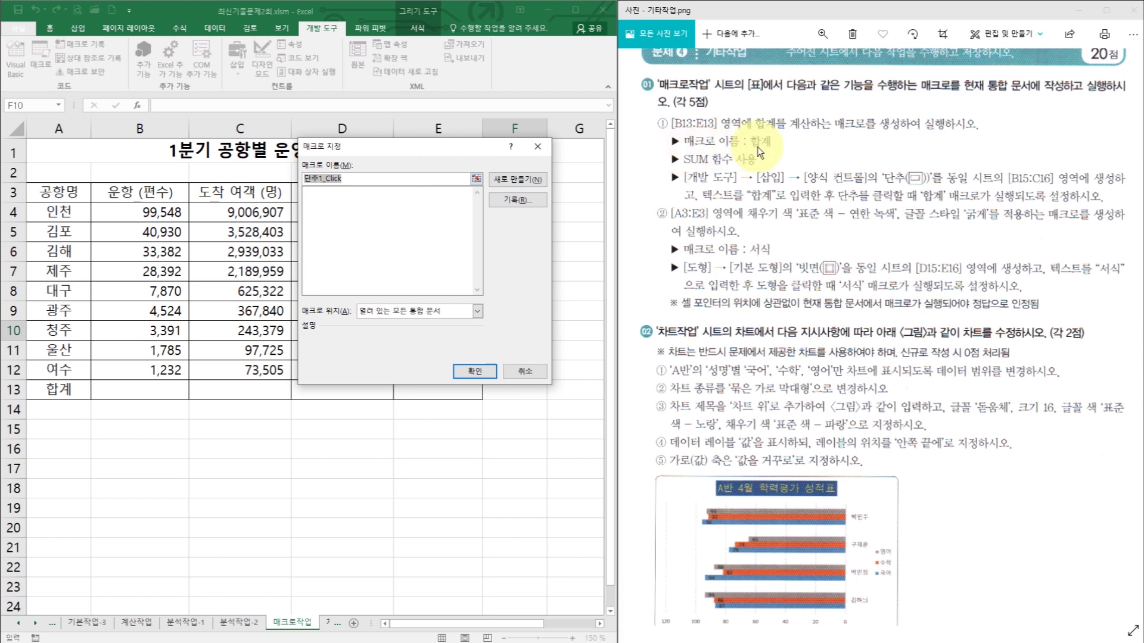
type("g")
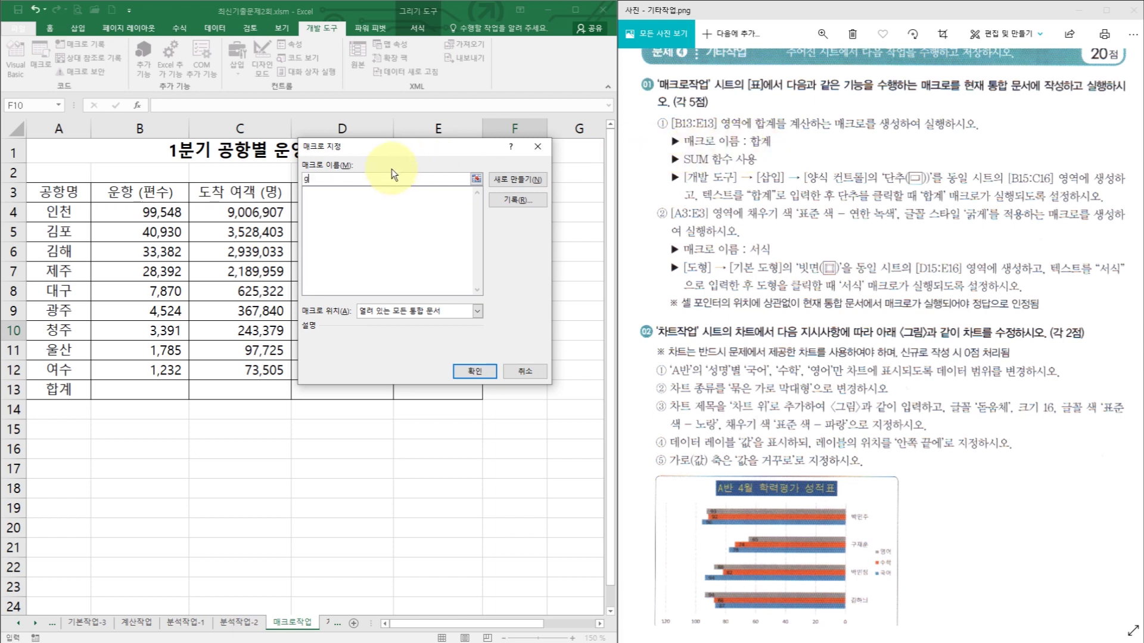
key("BackSpace")
type("합계")
left_click(532, 205)
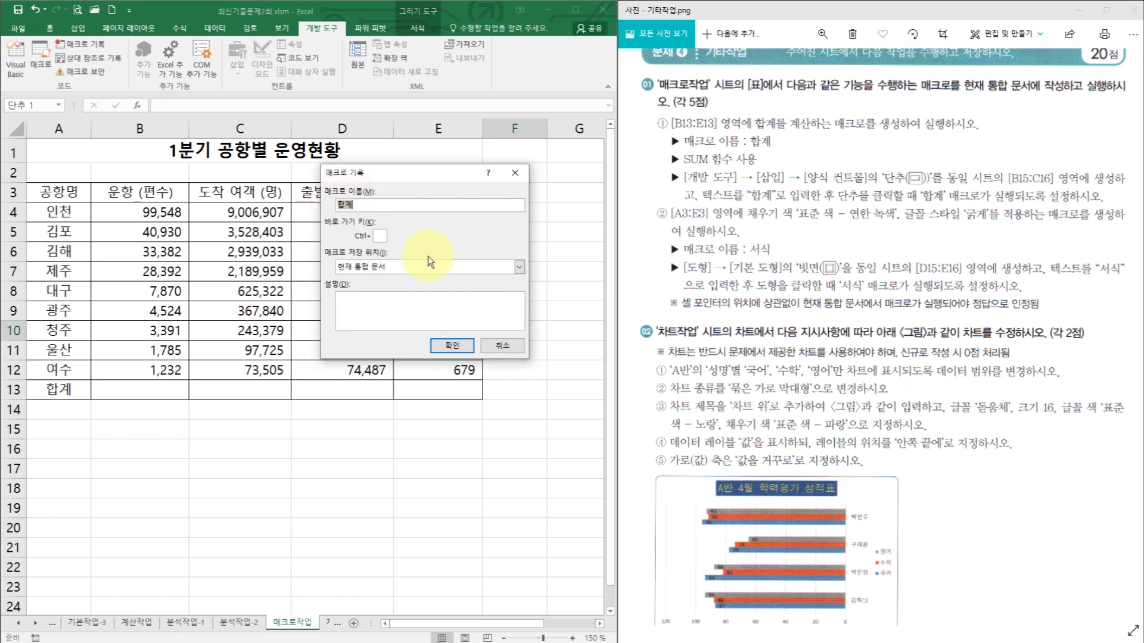
left_click(452, 346)
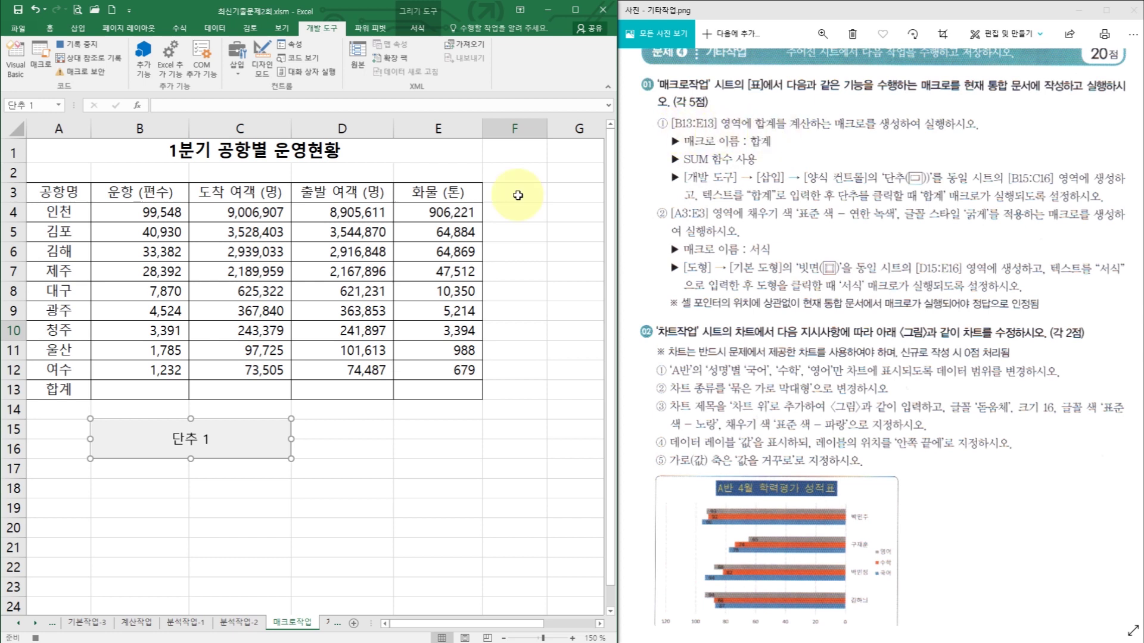
Step: Record SUM totals of B4:E12 into B13:E13 with AutoSum, and stop the macro recording
left_click_drag(147, 389, 397, 386)
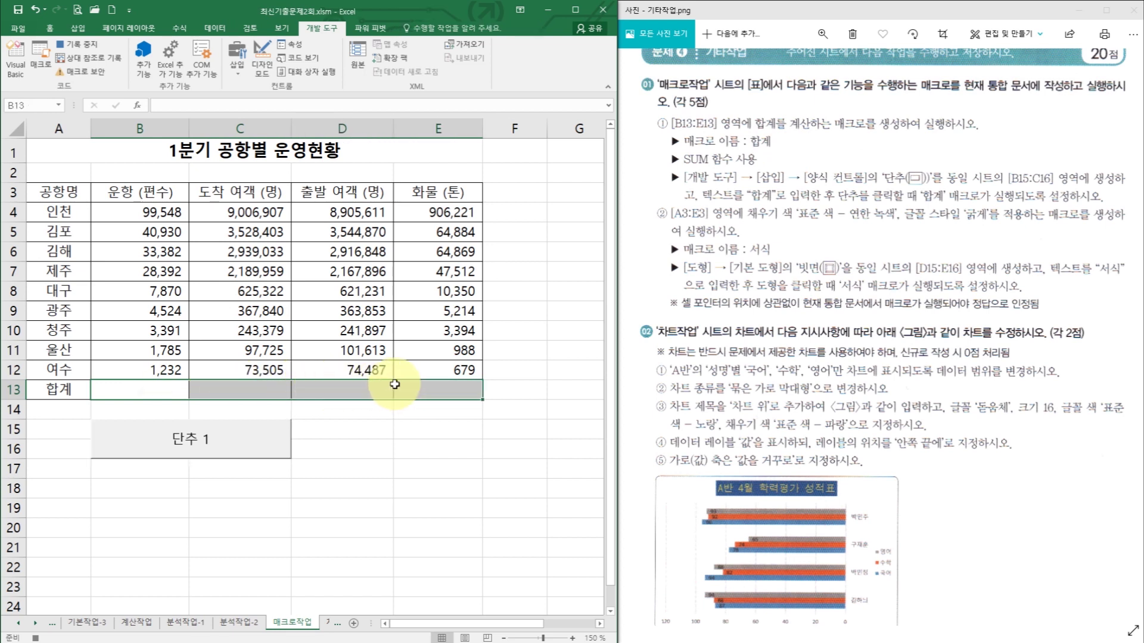
left_click_drag(131, 212, 419, 390)
left_click(49, 28)
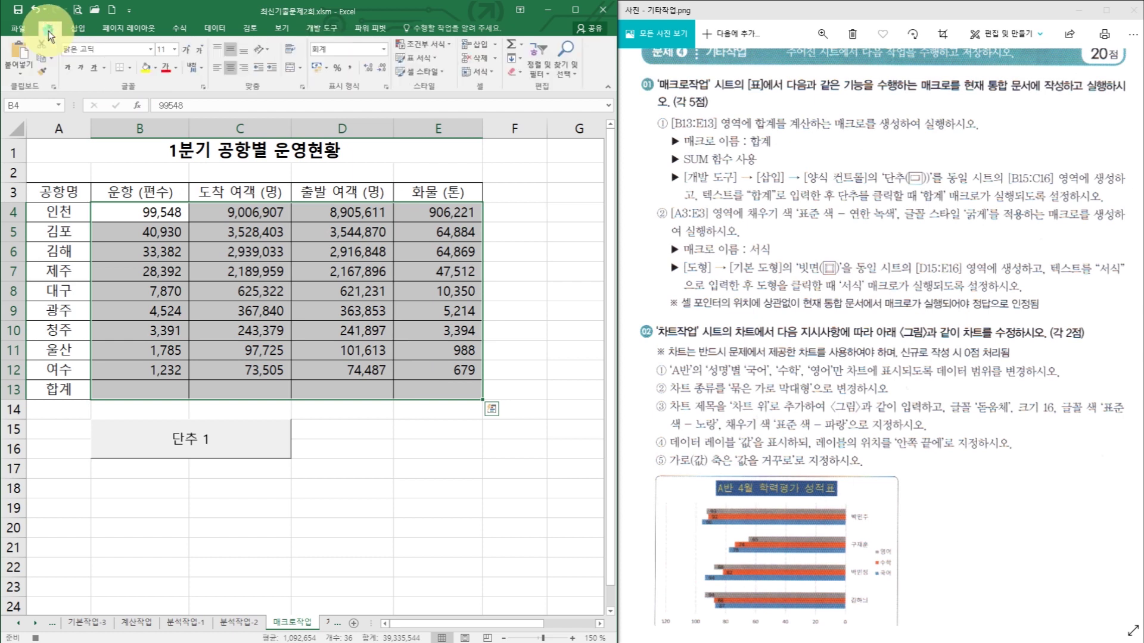
left_click(512, 47)
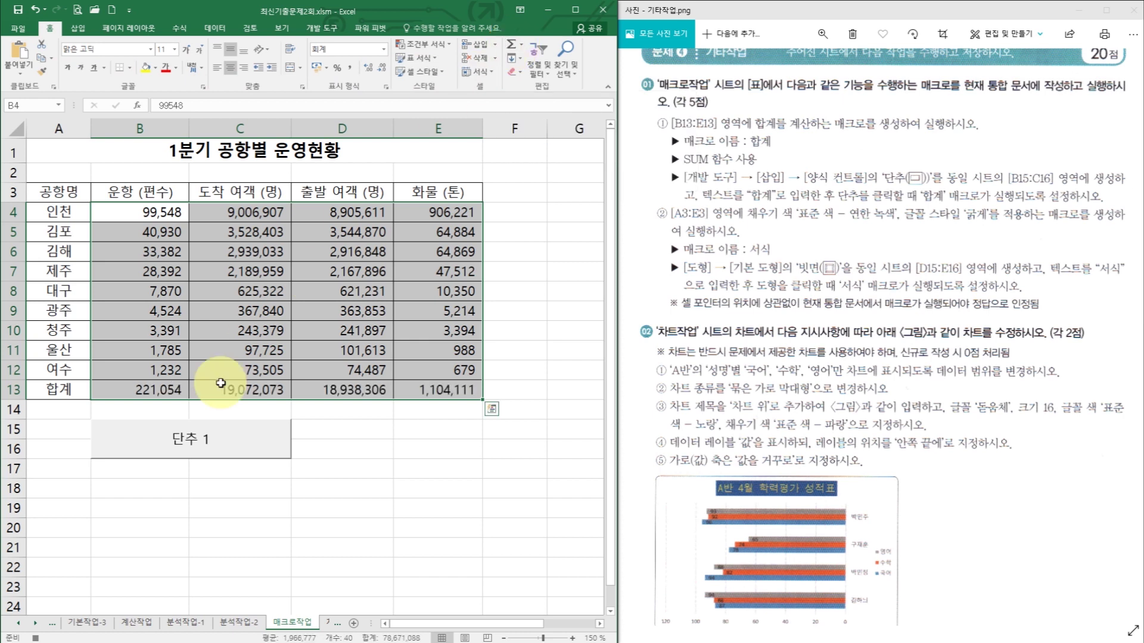
left_click(170, 390)
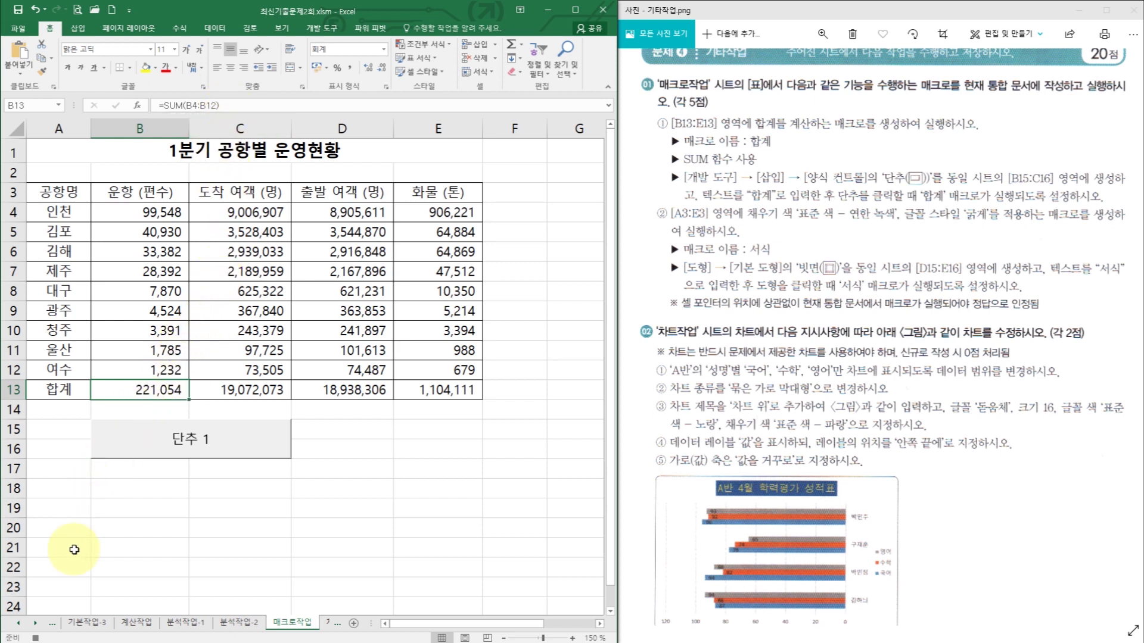
left_click(37, 638)
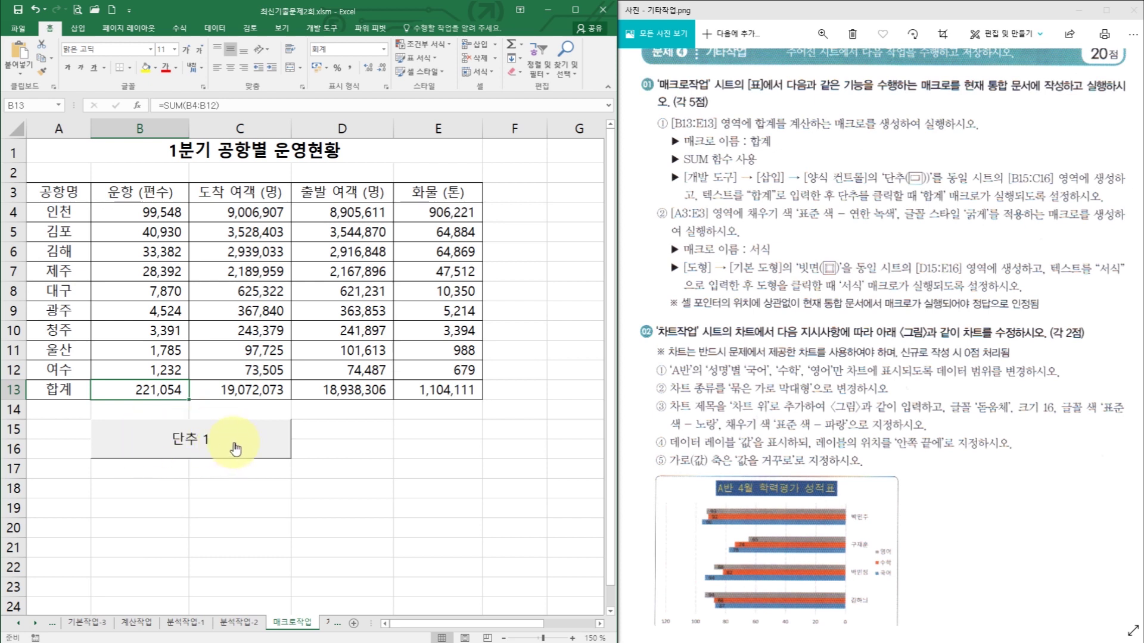
Step: Change the button's text to 합계
left_click(216, 447)
right_click(220, 438)
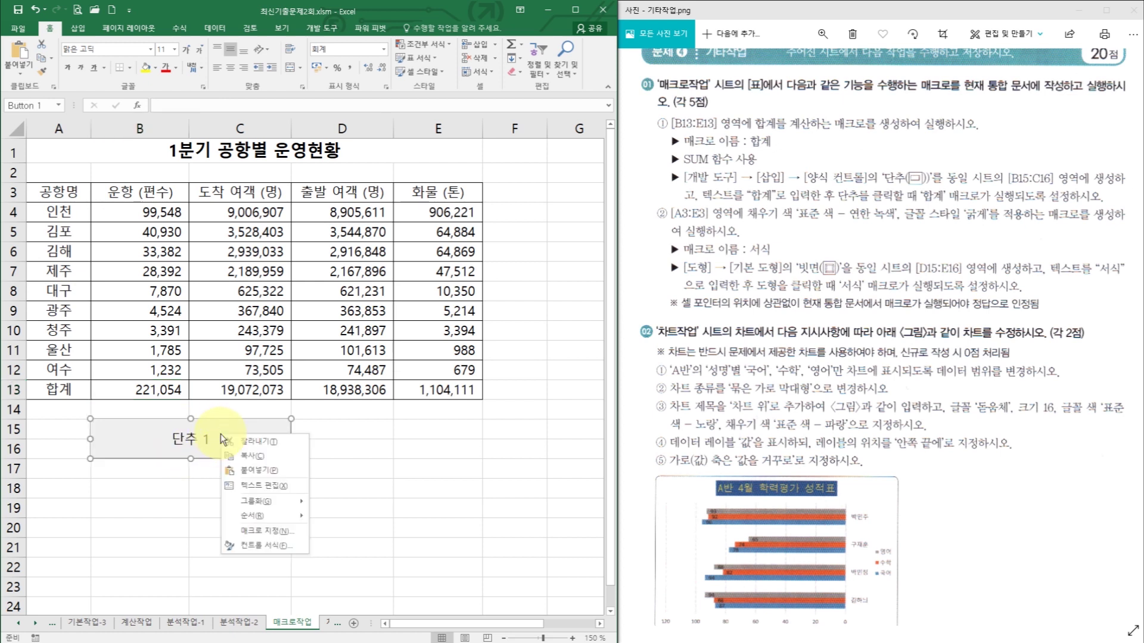
left_click(256, 486)
left_click(174, 439)
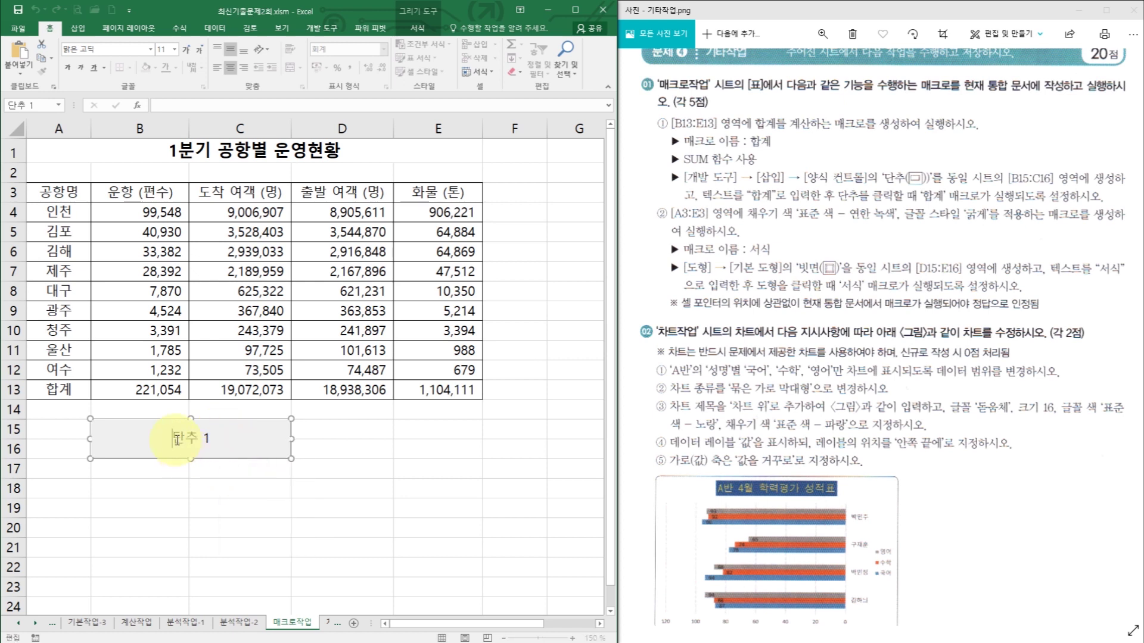
key("Delete")
key("Delete")
key("Delete")
key("Delete")
type("합ㄱㅖ")
left_click(369, 445)
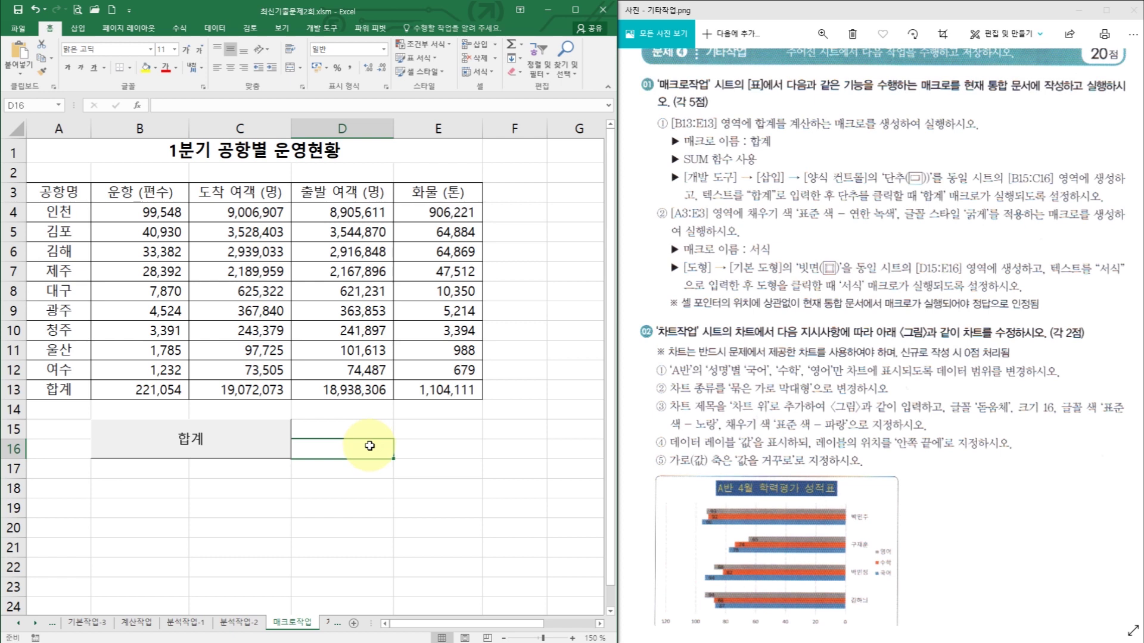
Step: Clear the totals in B13:E13 and run the 합계 macro from its button
left_click_drag(153, 390, 411, 391)
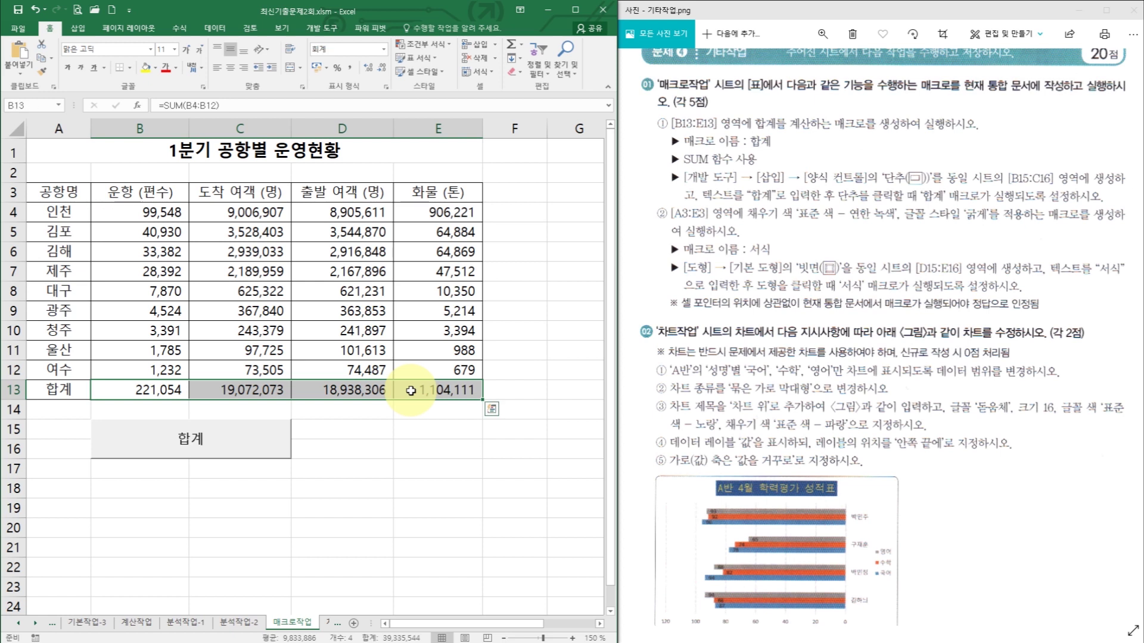
key("Delete")
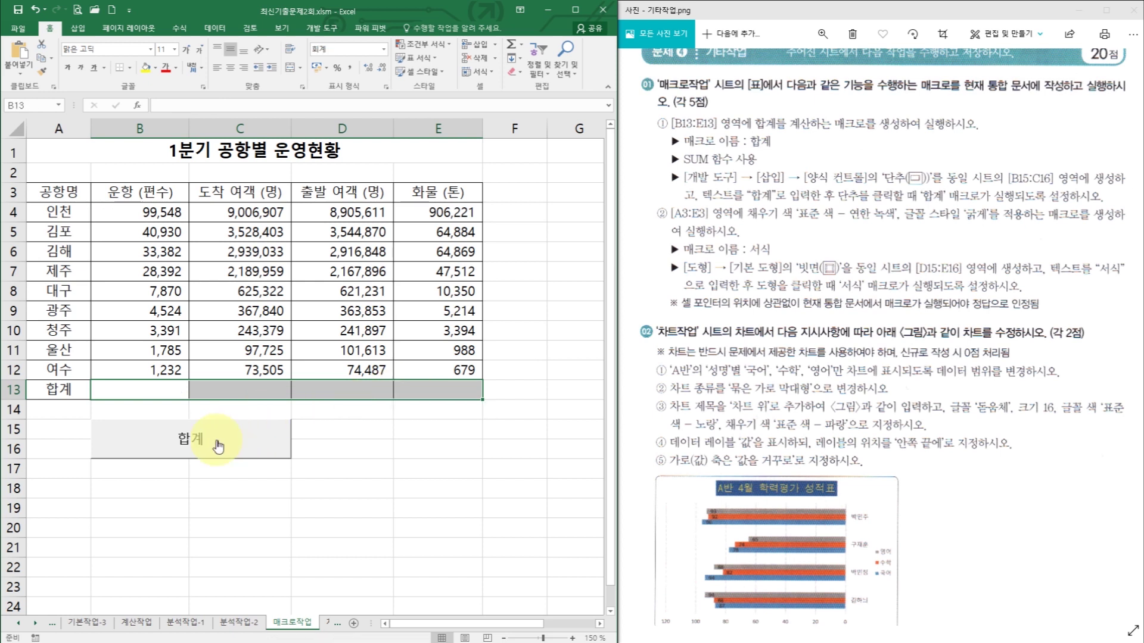
left_click(242, 436)
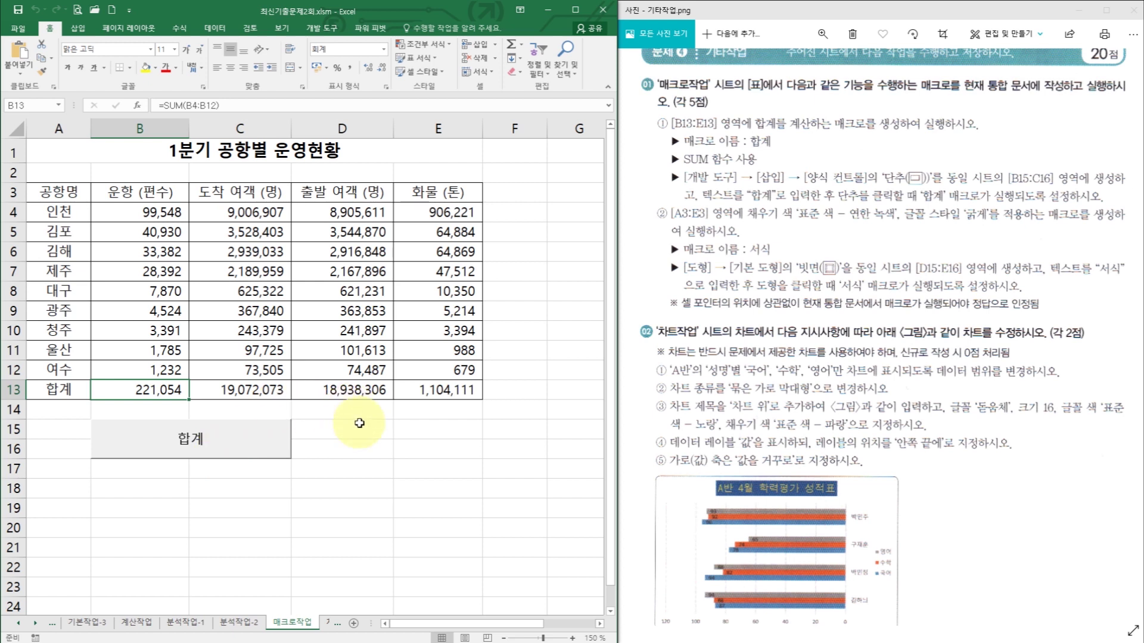
Step: Insert a bevel (빗면) basic shape covering cells D15:E16 on the 매크로작업 sheet
left_click(383, 437)
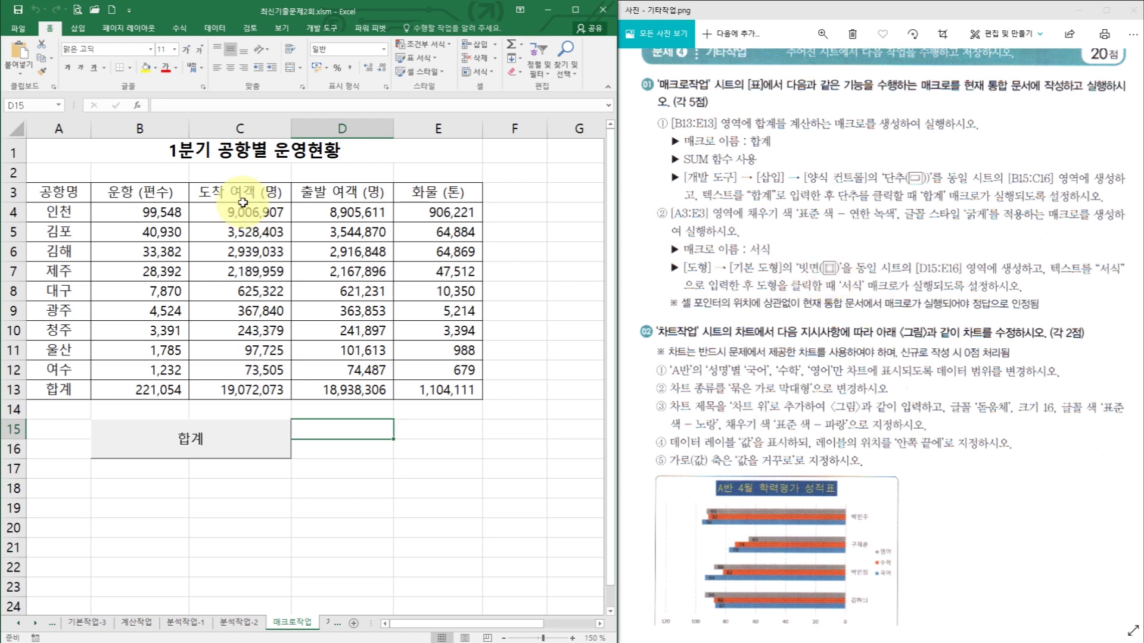
left_click(78, 28)
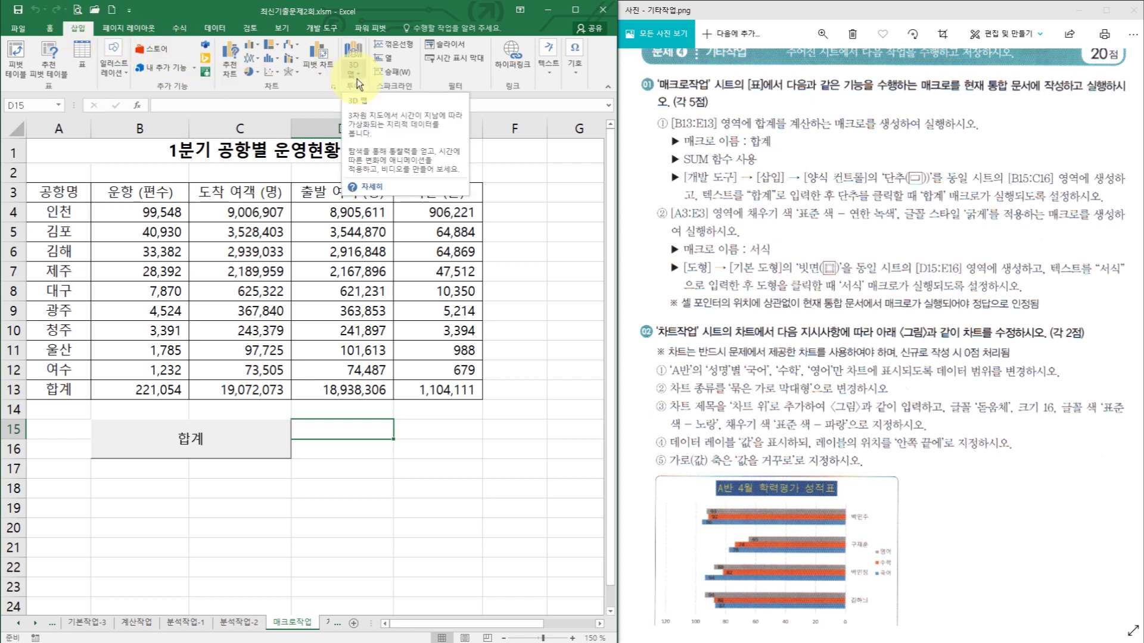
left_click(110, 70)
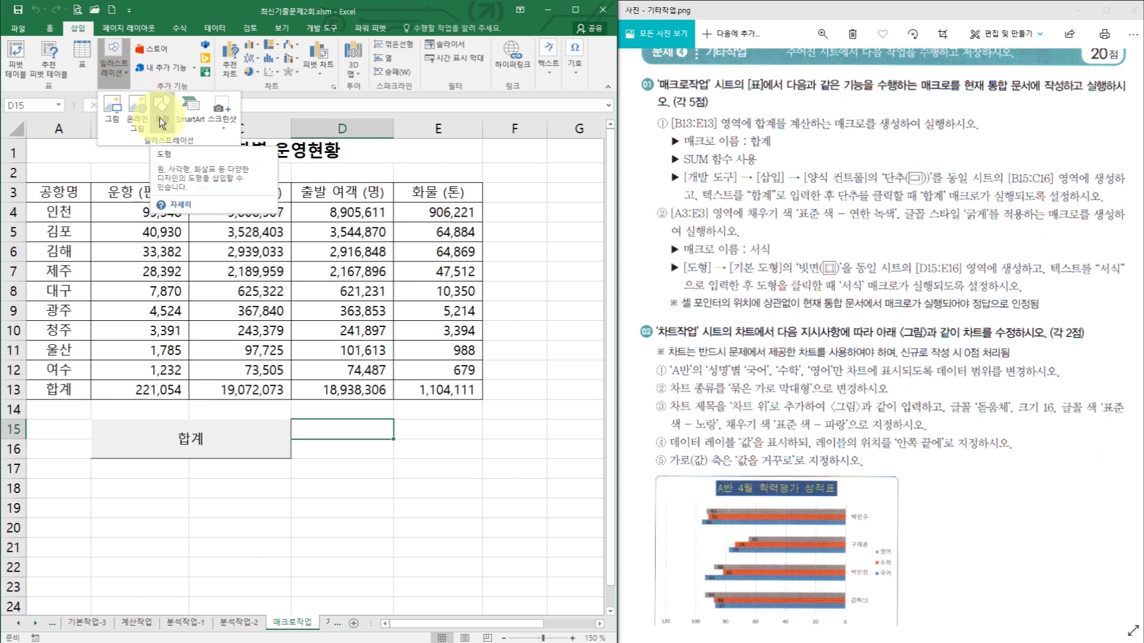
double_click(576, 10)
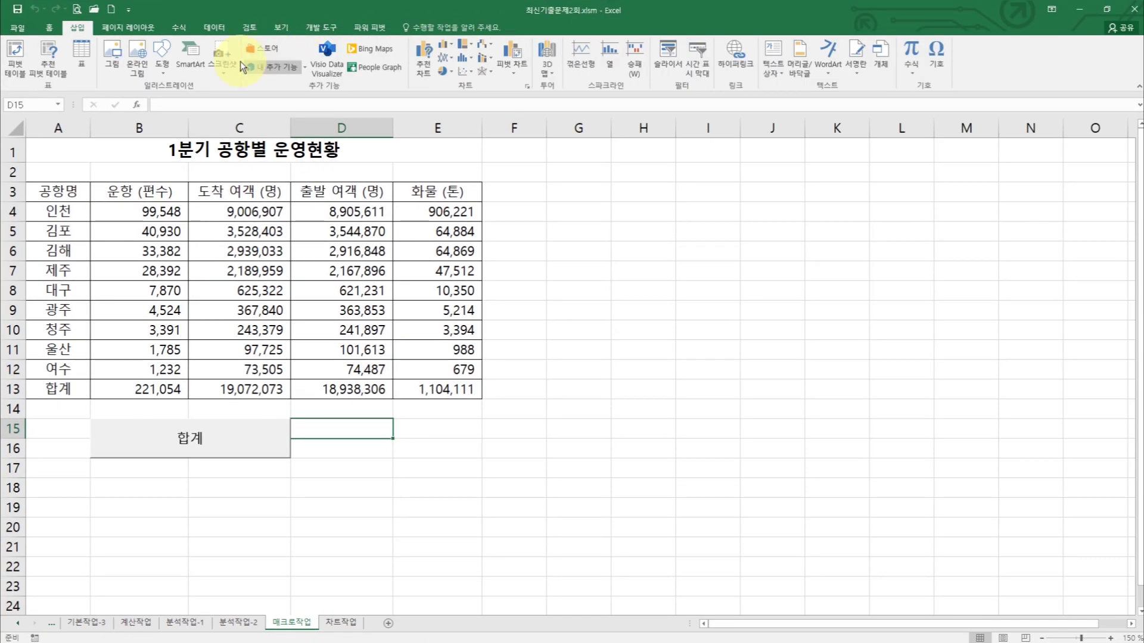
left_click(166, 65)
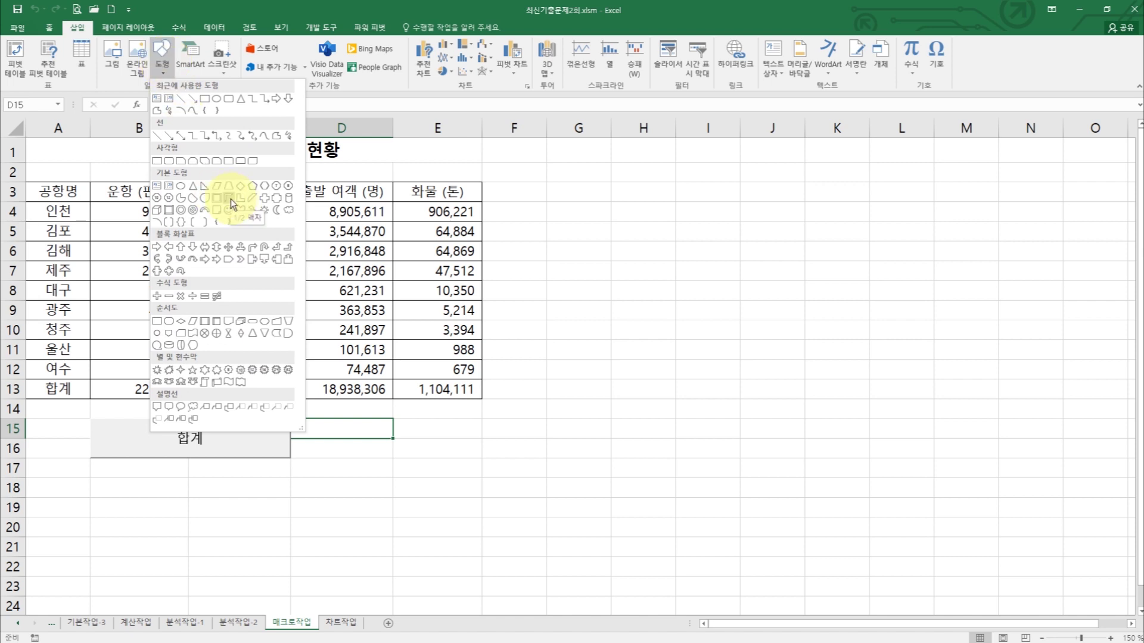
left_click(169, 211)
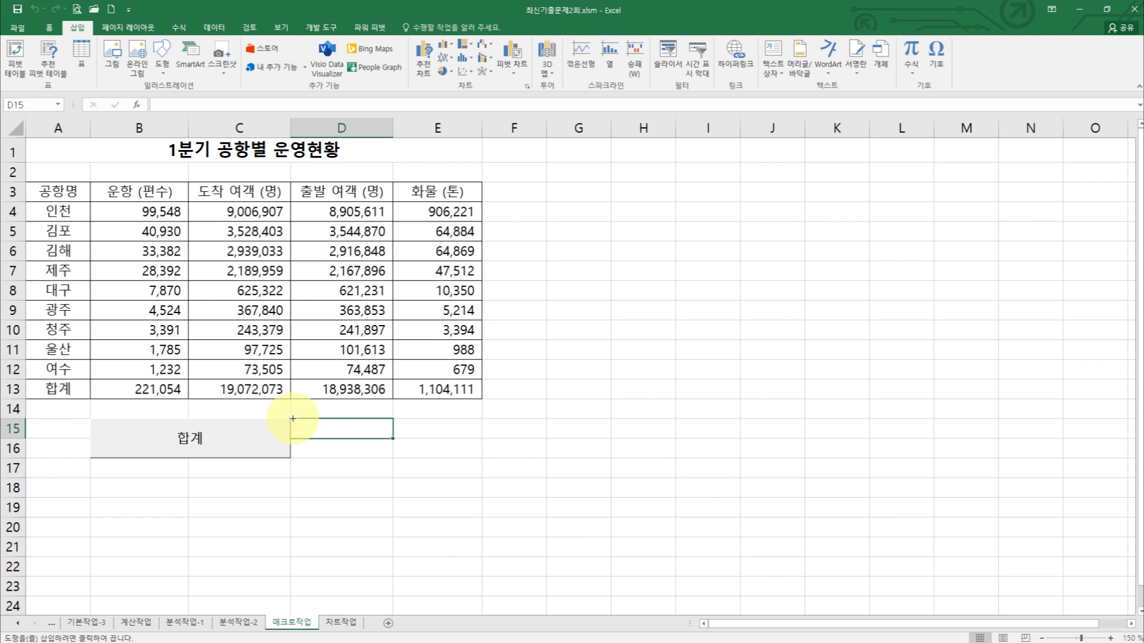
left_click_drag(296, 419, 458, 454)
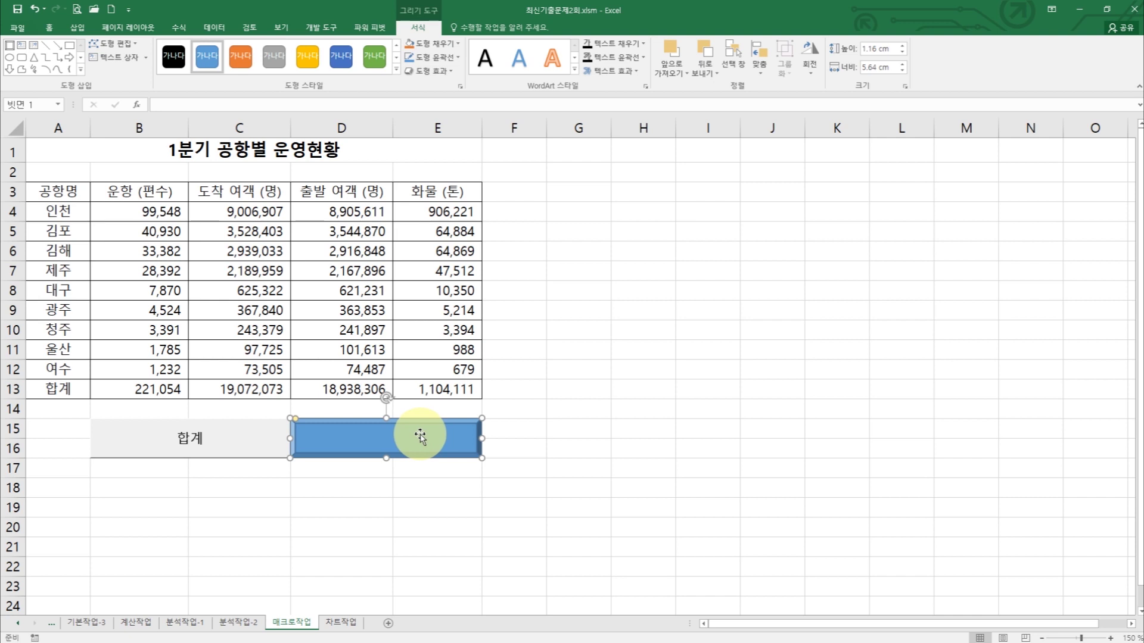
Step: Assign a new macro named 서식 to the bevel shape and start recording it in the current workbook
right_click(420, 437)
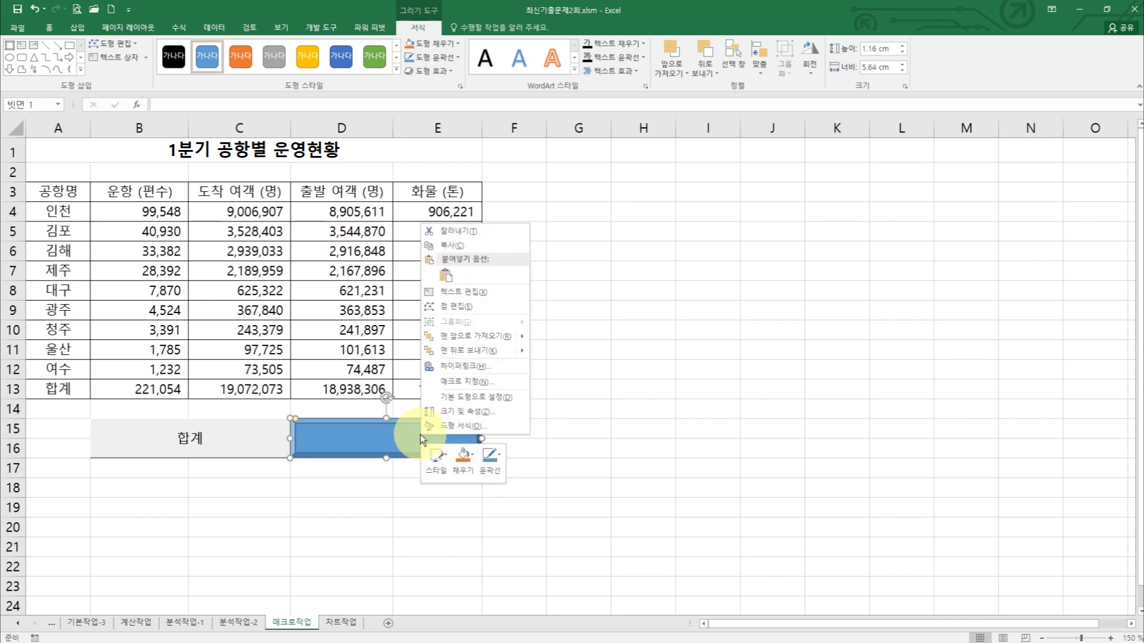
left_click(483, 386)
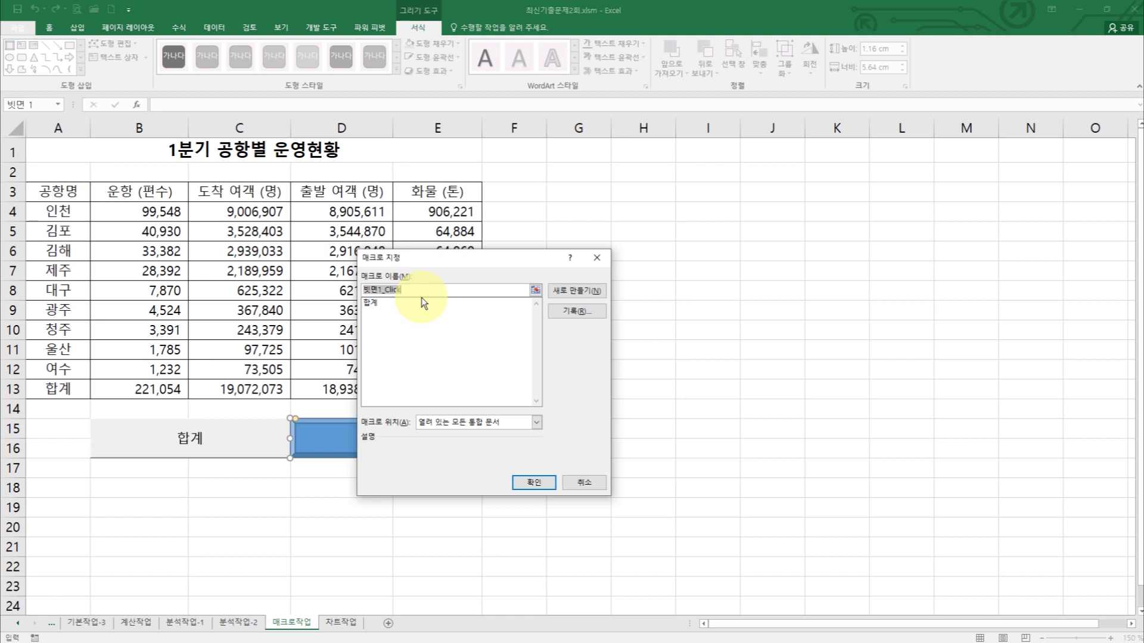
type("서식")
left_click(569, 311)
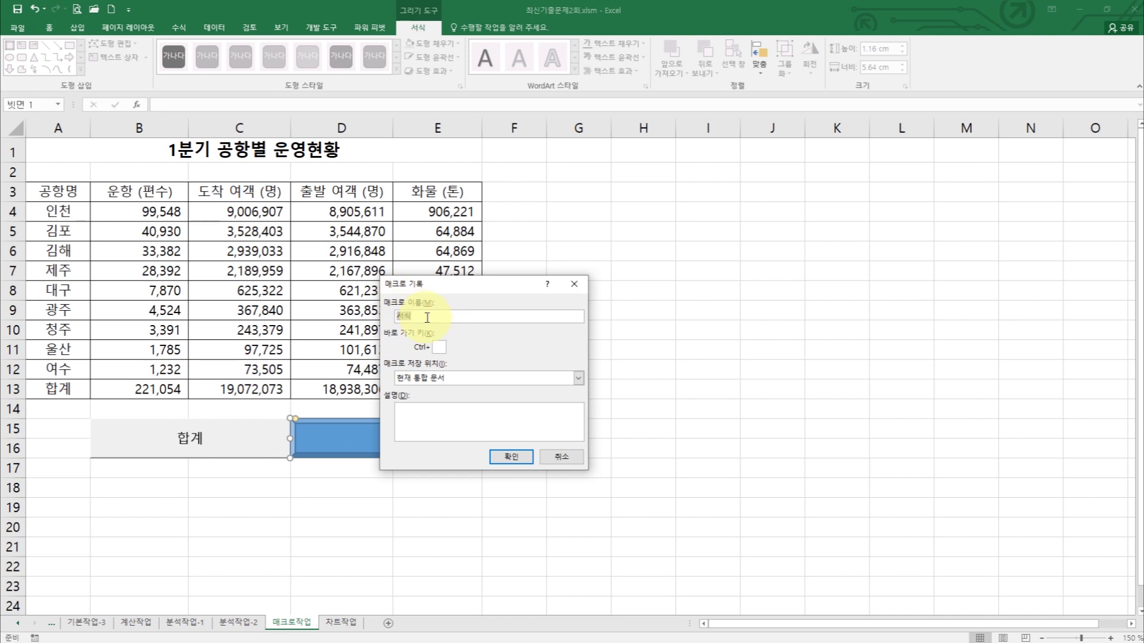
left_click(520, 458)
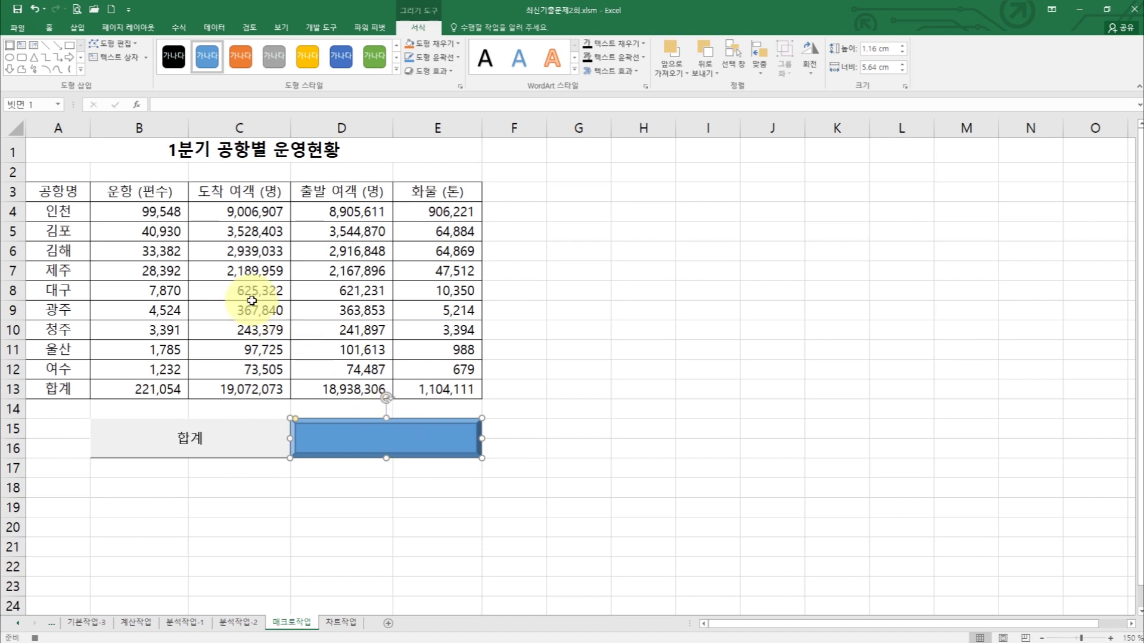
Step: Record applying the standard light green fill and bold font to A3:E3, and stop the macro recording
left_click_drag(58, 195, 417, 195)
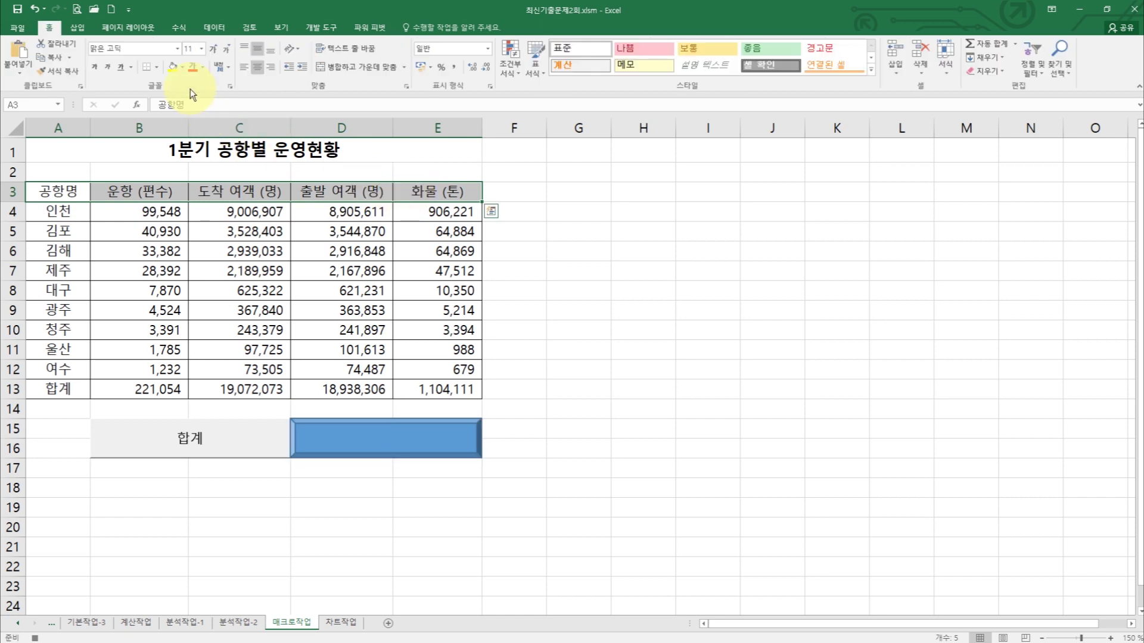
left_click(181, 68)
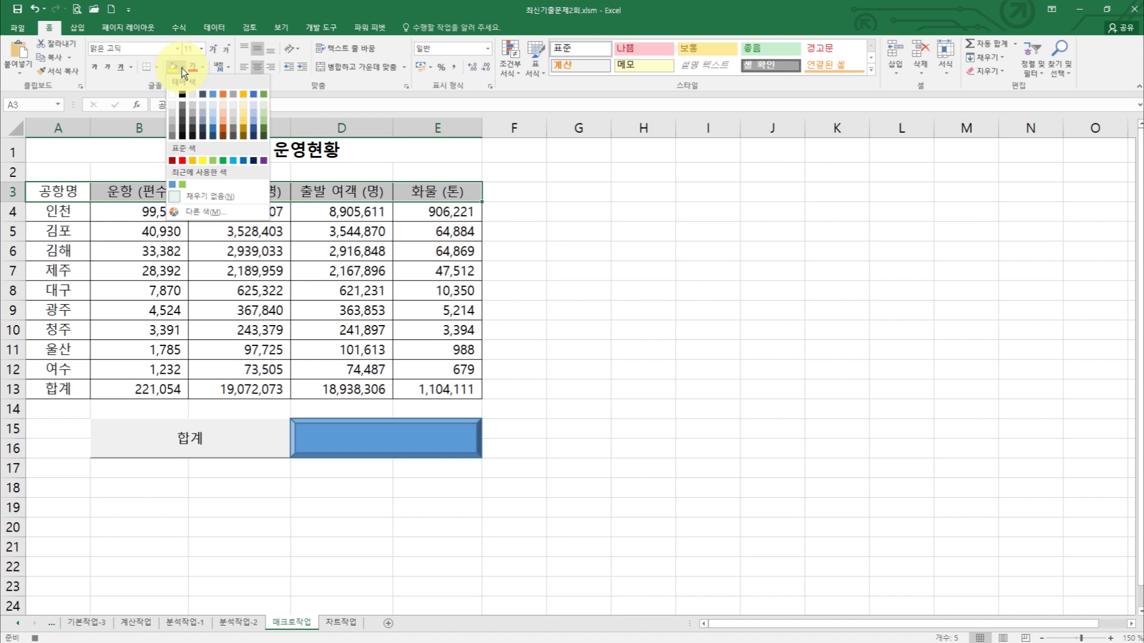
left_click(212, 160)
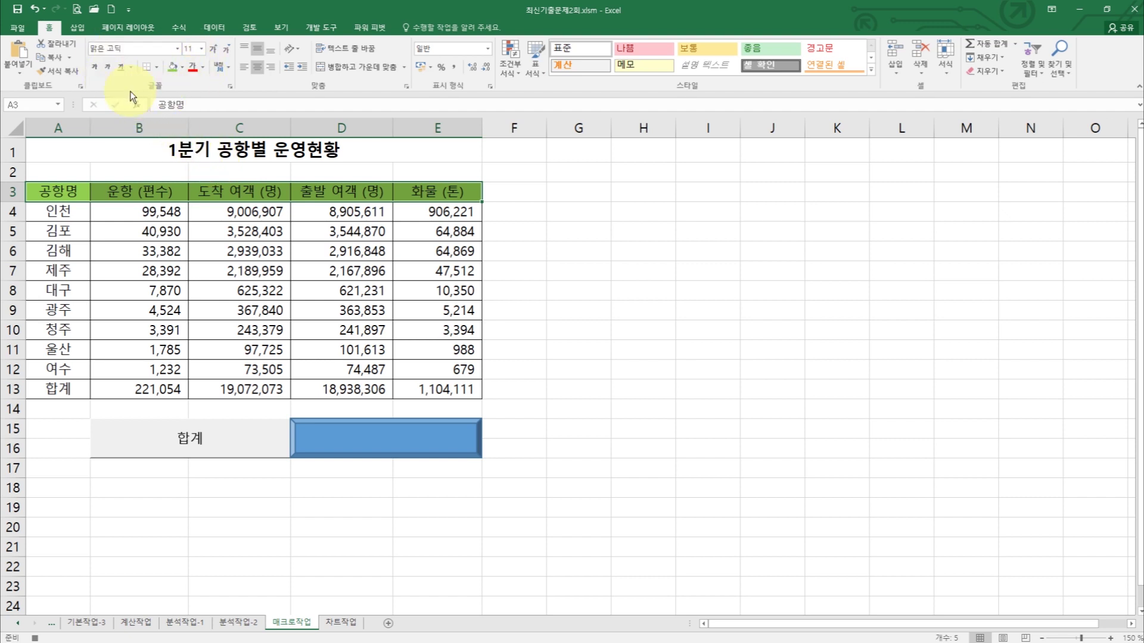
left_click(95, 70)
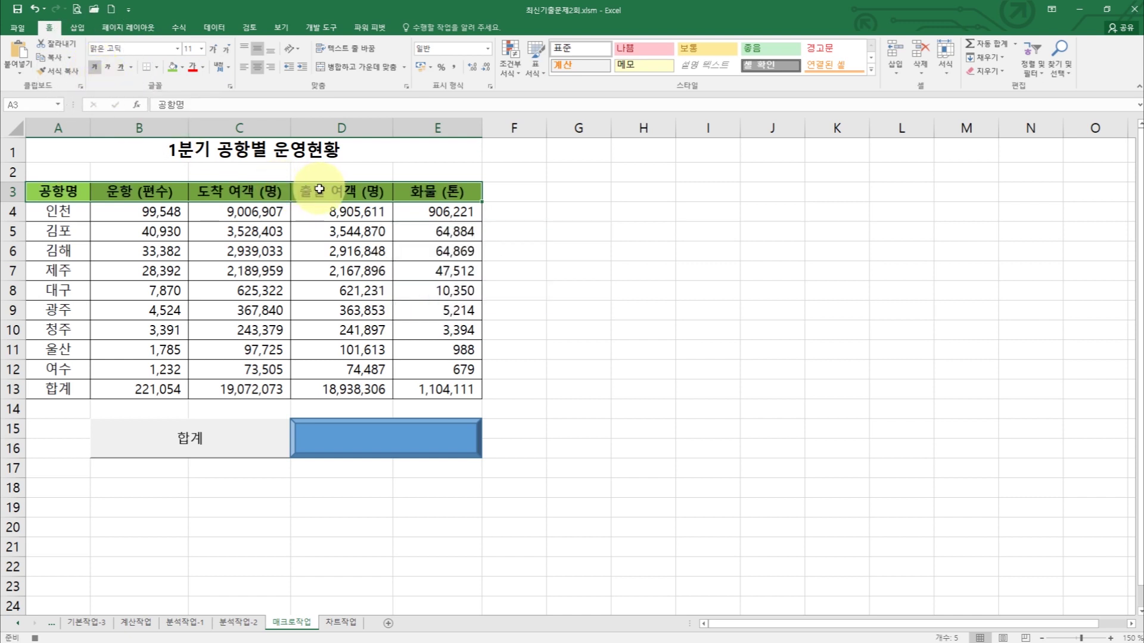
left_click(346, 265)
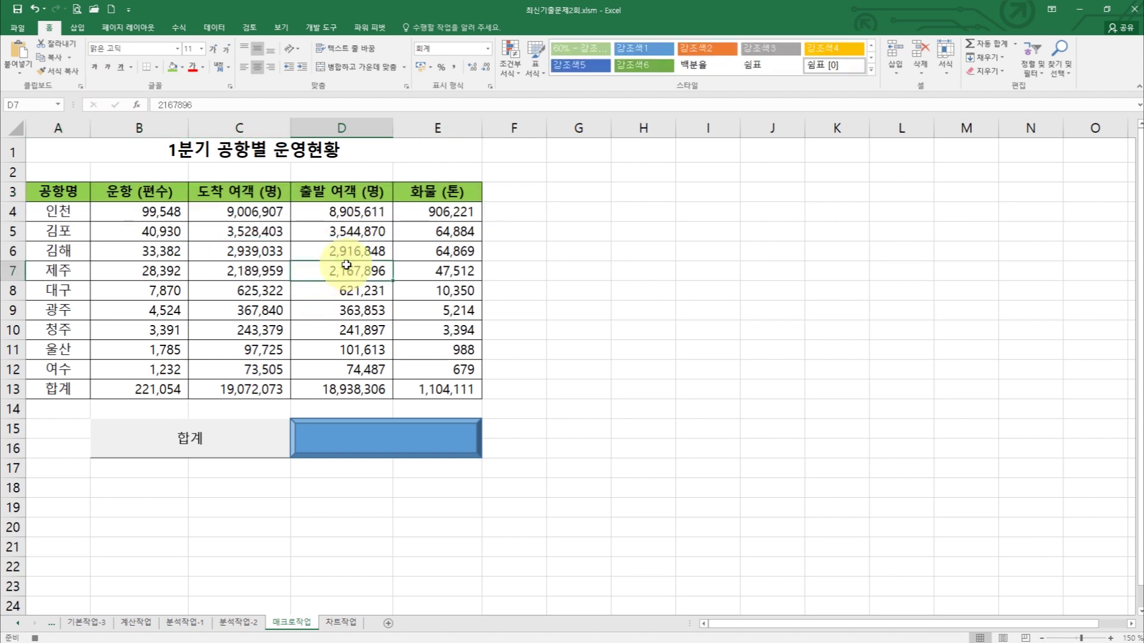
left_click(34, 636)
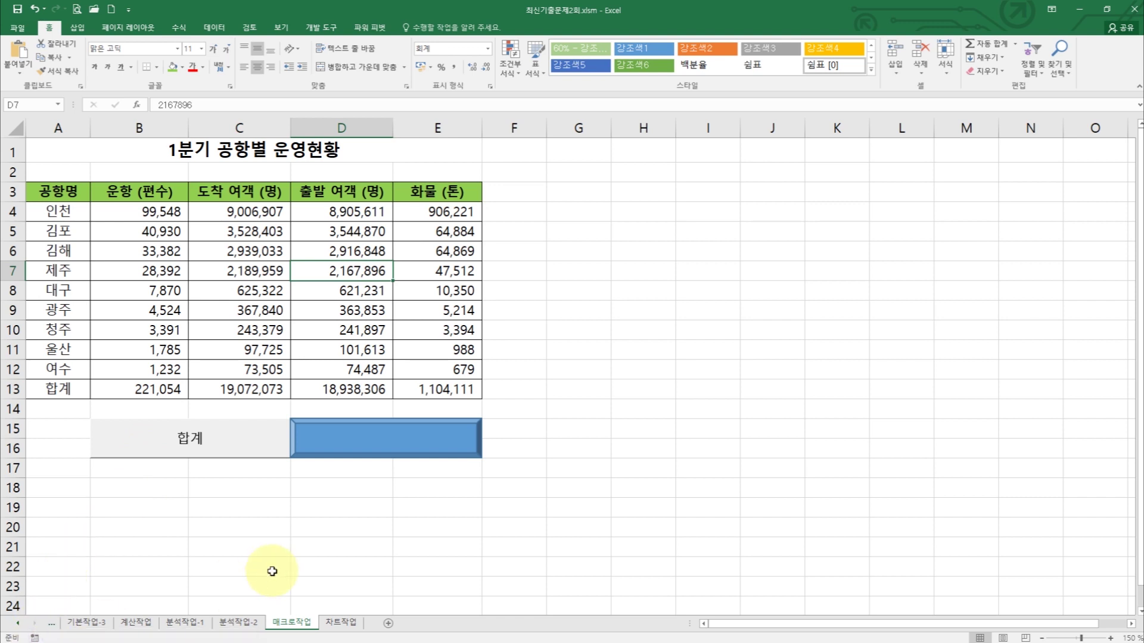
Step: Set the bevel shape's text to 서식
right_click(409, 439)
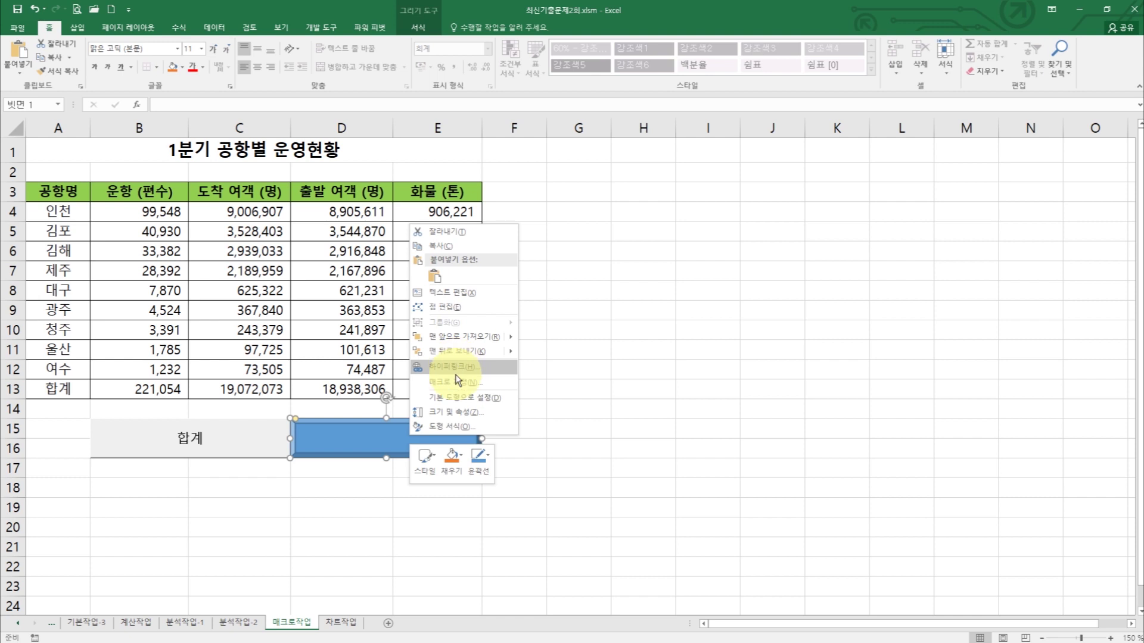
left_click(460, 291)
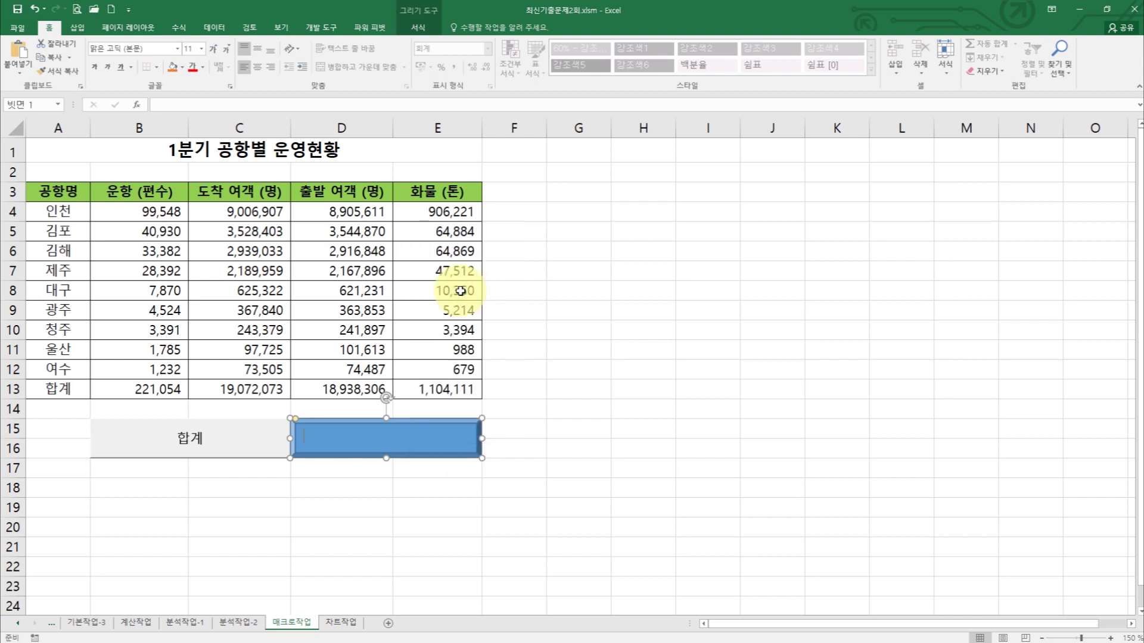
type("서시")
left_click(536, 431)
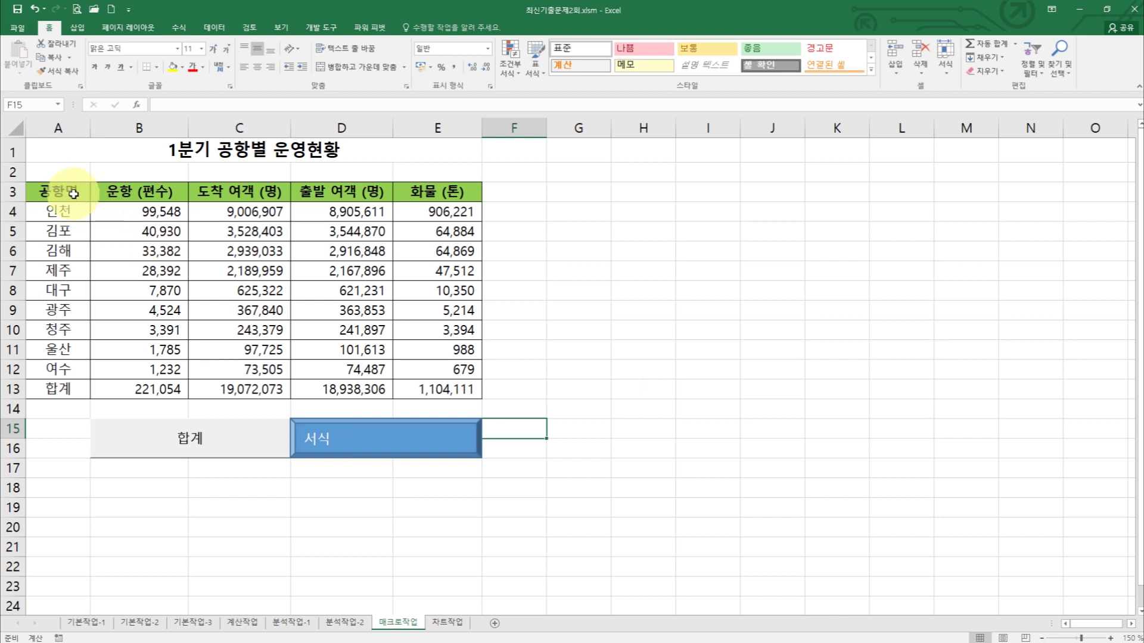
Step: Change the A3:E3 fill to light gray and remove its bold, and run the 서식 macro from the bevel shape
left_click_drag(73, 193, 416, 194)
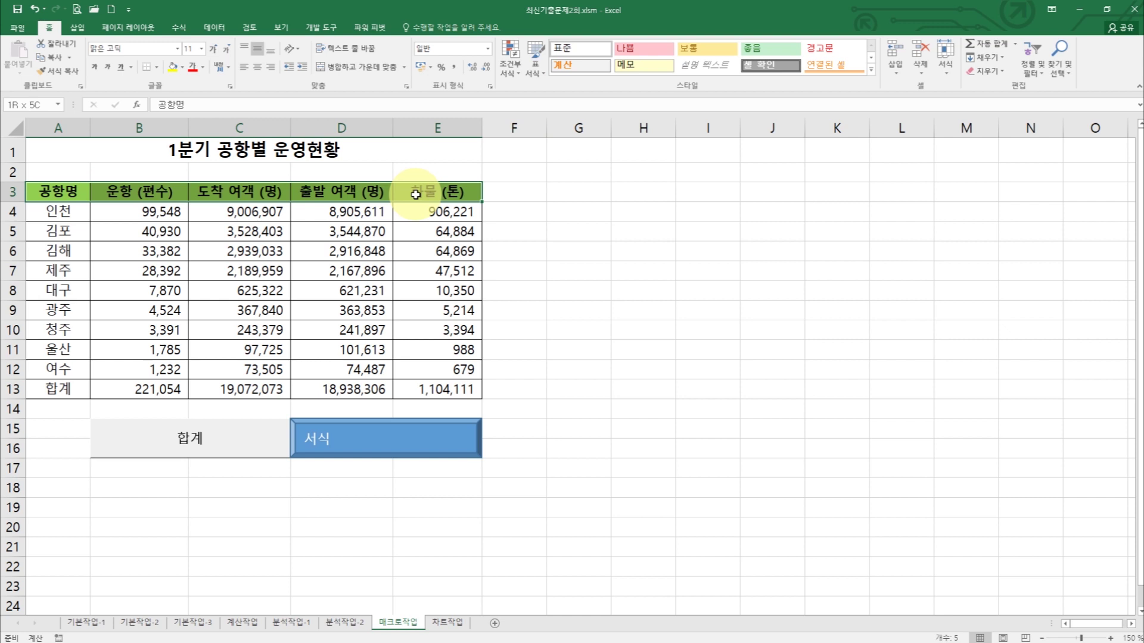
left_click_drag(415, 193, 415, 194)
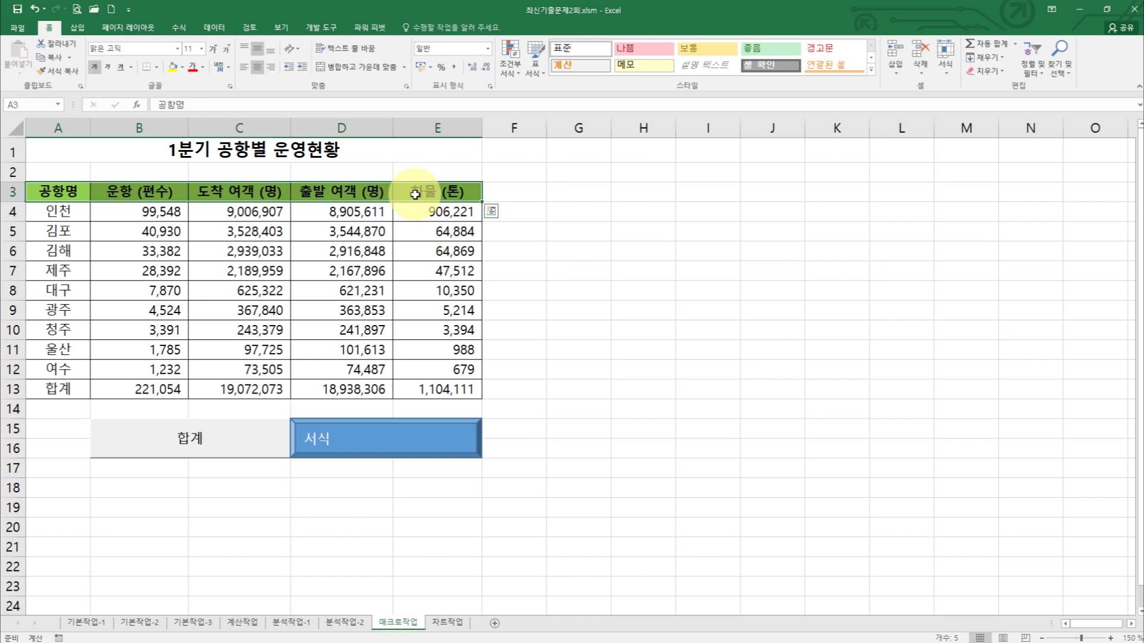
left_click(181, 68)
left_click(192, 95)
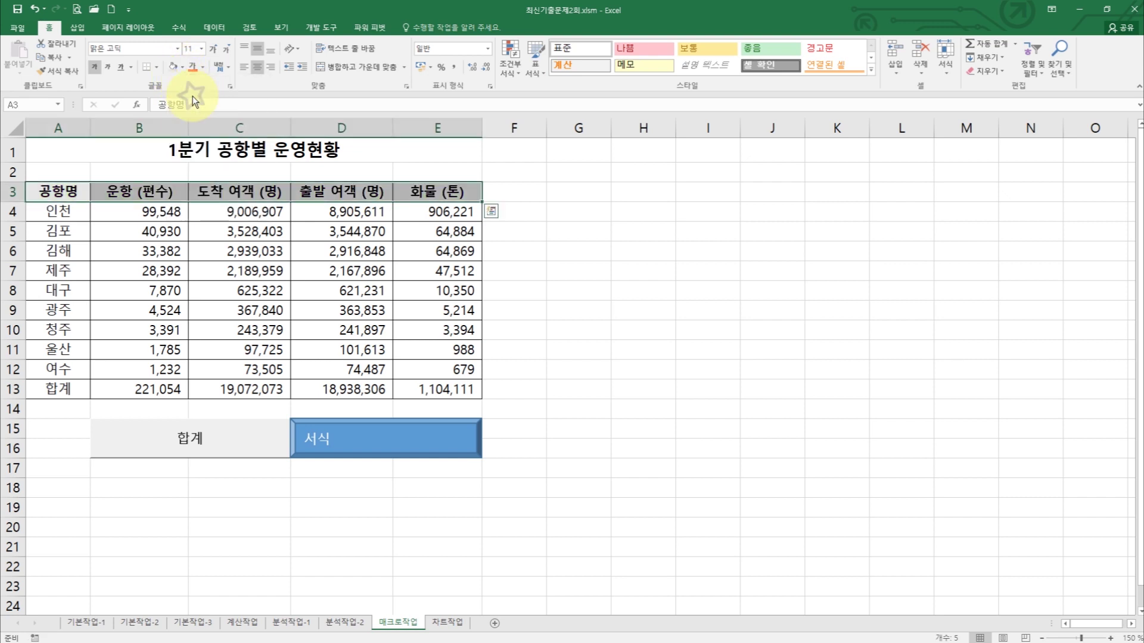
left_click(93, 71)
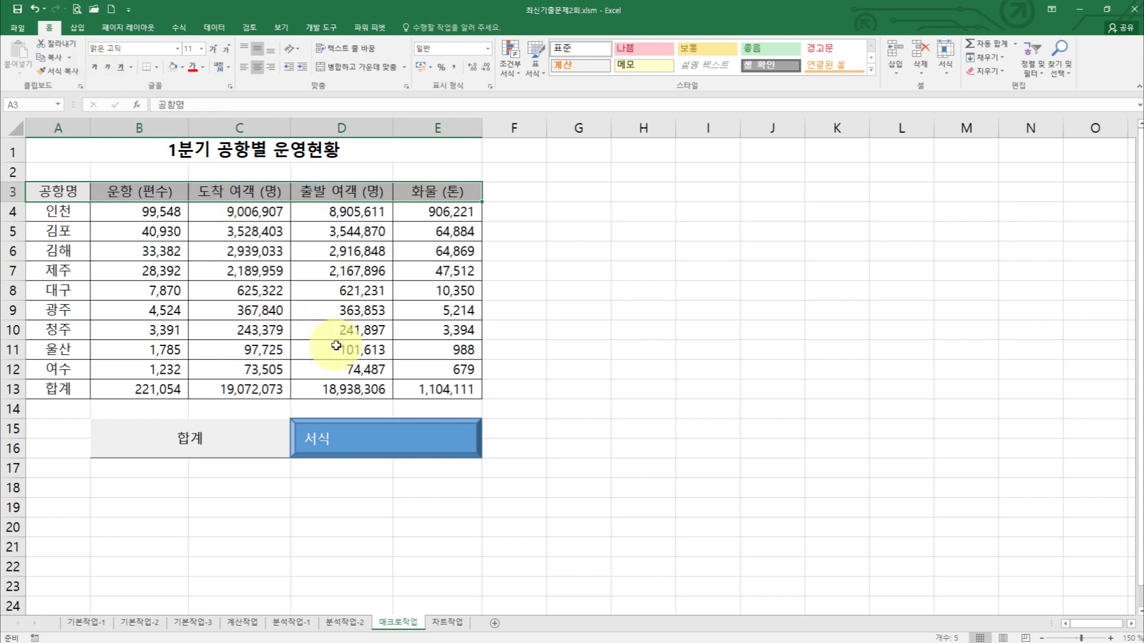
left_click(378, 448)
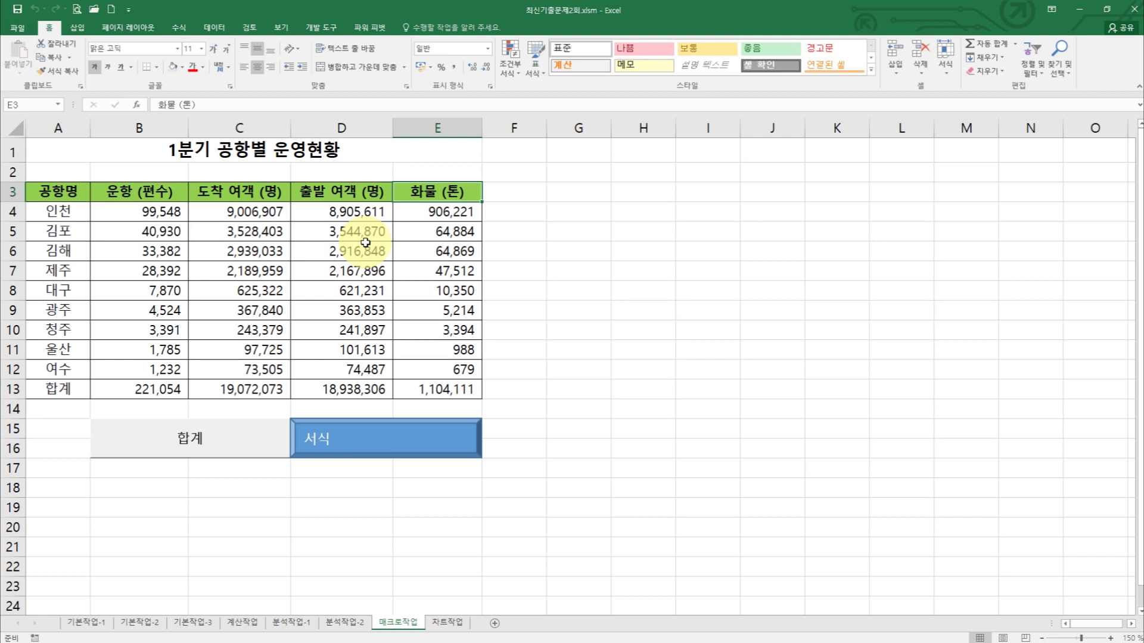
left_click(582, 350)
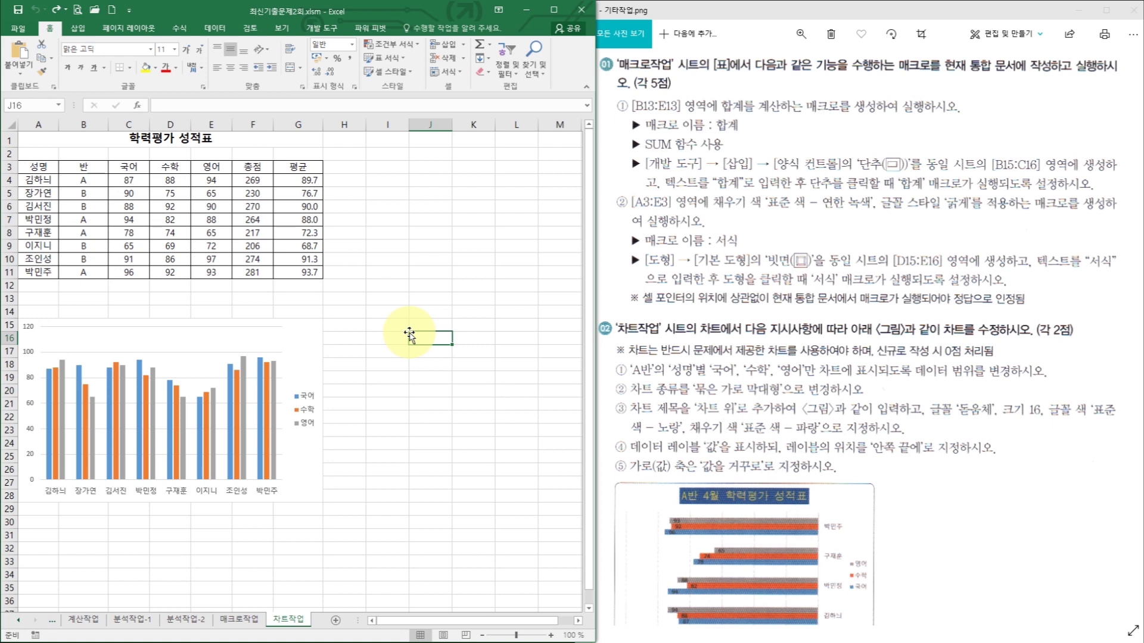
Step: Filter the chart on the 차트작업 sheet to show only the class A students, excluding all four class B students
left_click(296, 345)
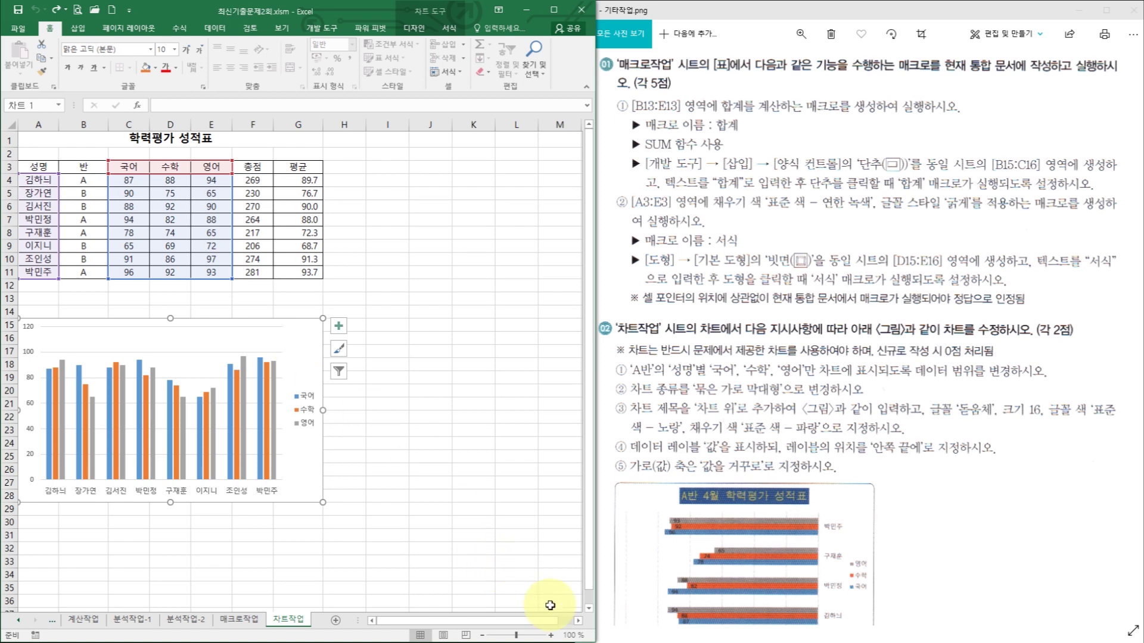
left_click(551, 636)
left_click(552, 636)
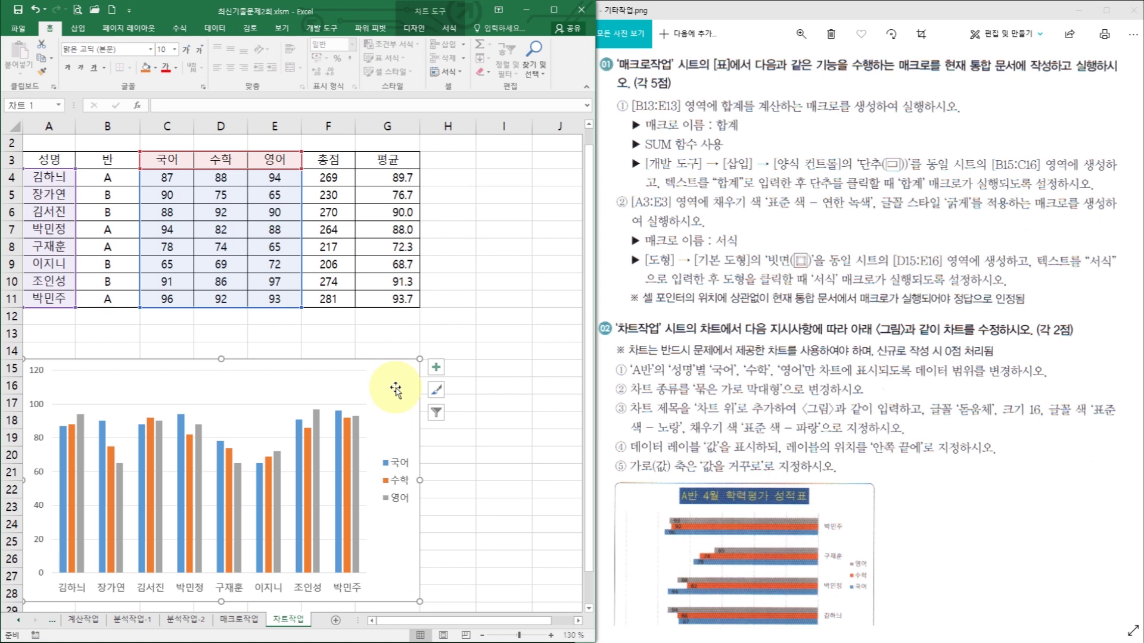
left_click(437, 413)
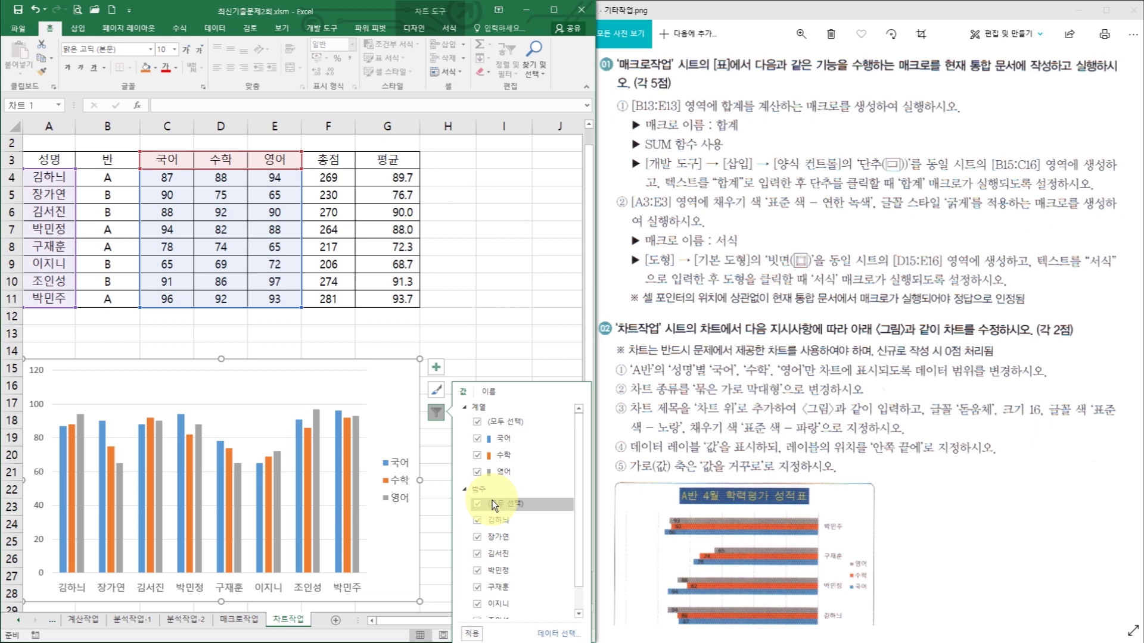
left_click(477, 538)
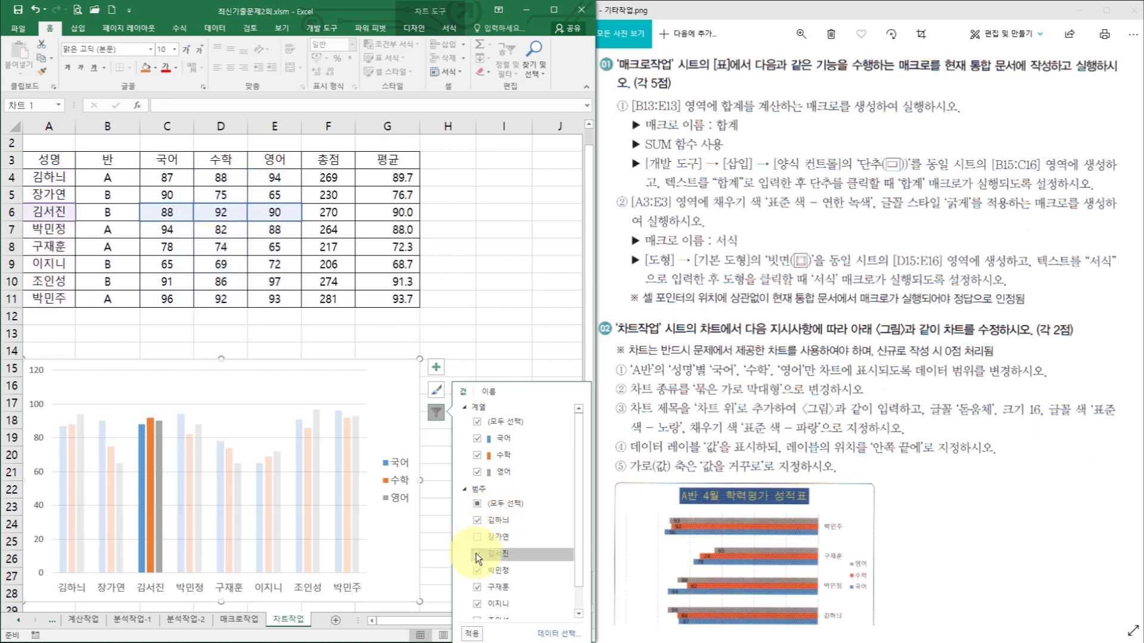
left_click(478, 554)
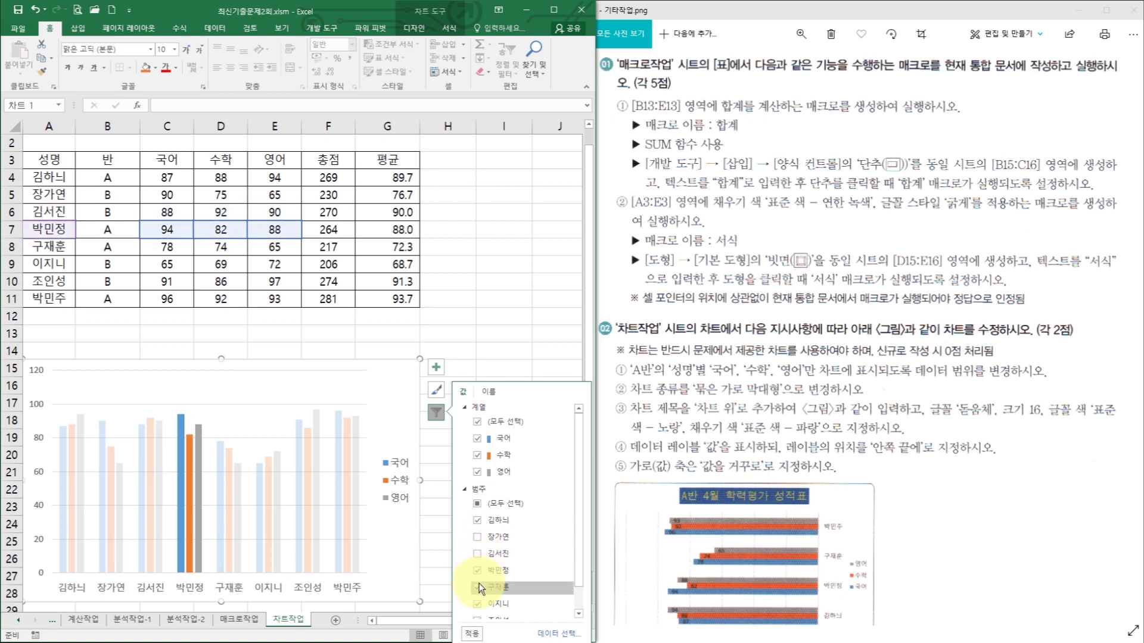
scroll(481, 581, "down", 1)
left_click(478, 576)
left_click(478, 593)
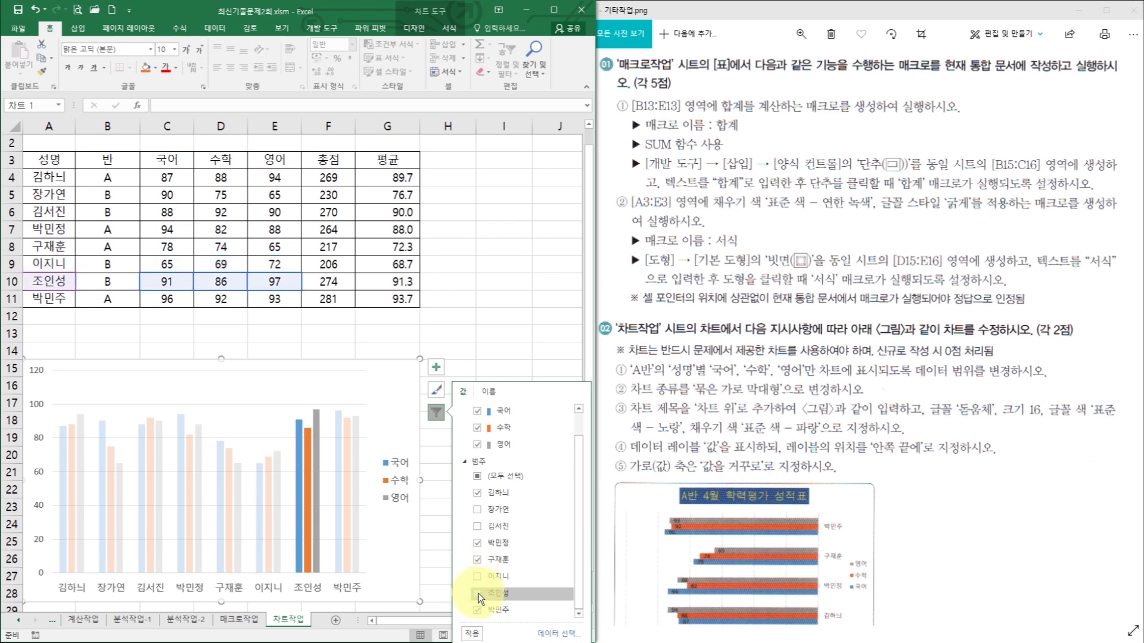
left_click(473, 635)
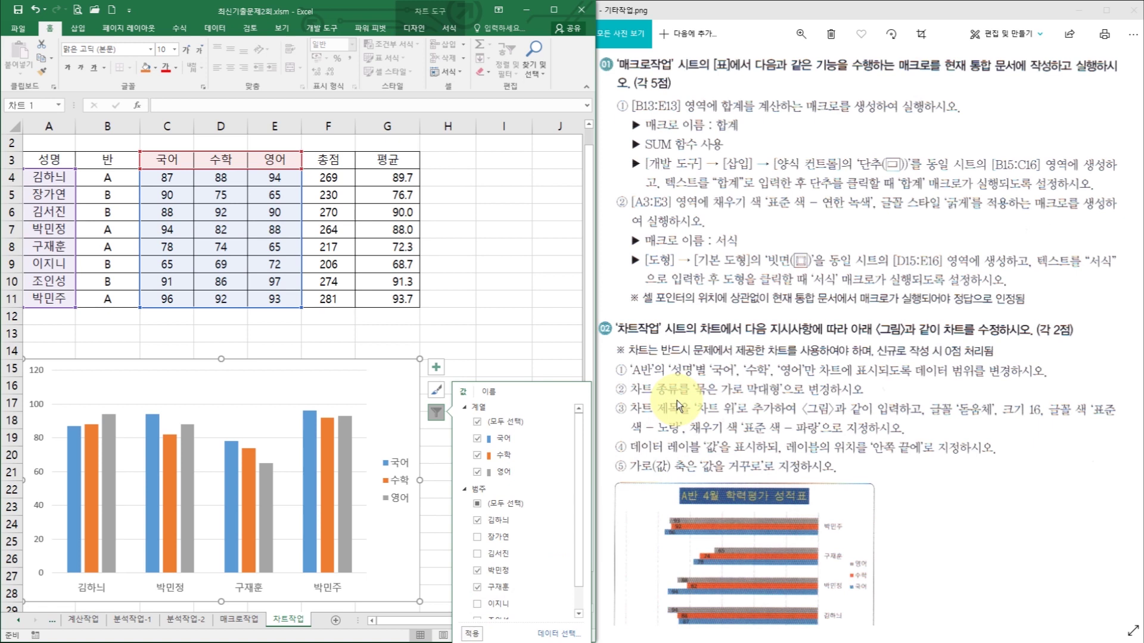
Step: Change the 차트작업 chart's type to clustered bar (묶은 가로 막대형)
left_click(394, 391)
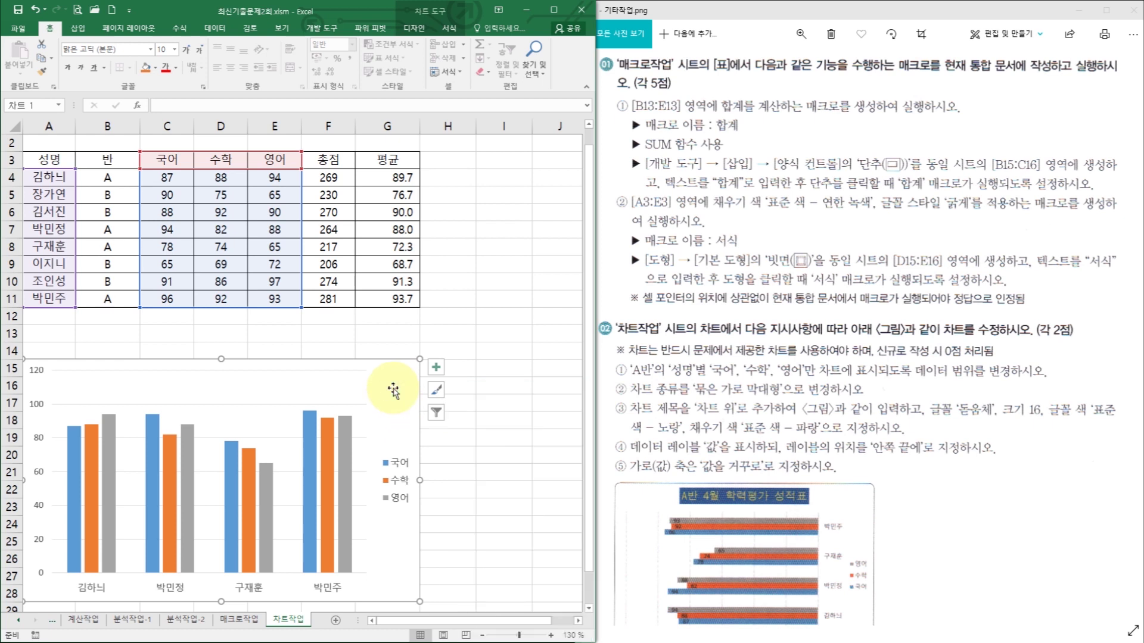
right_click(394, 390)
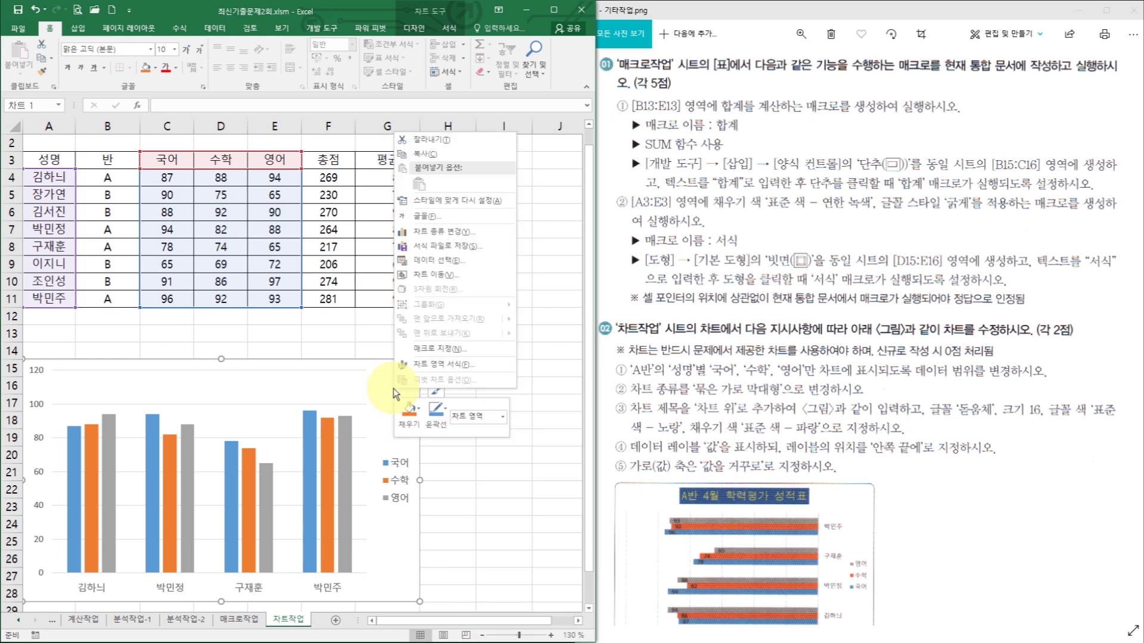
left_click(457, 236)
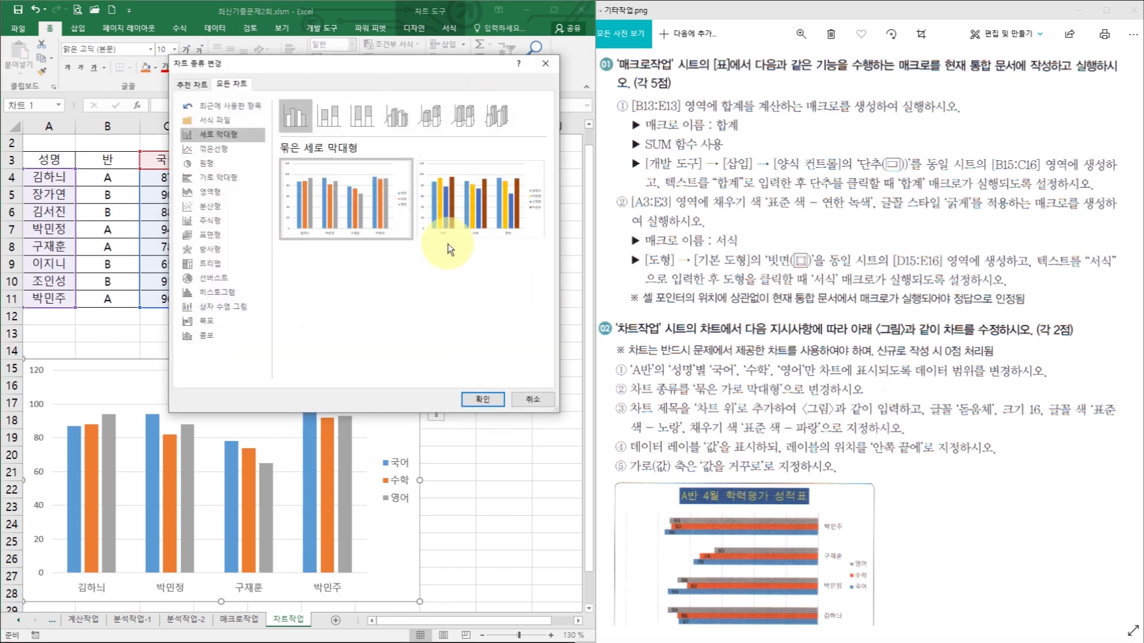
left_click(238, 177)
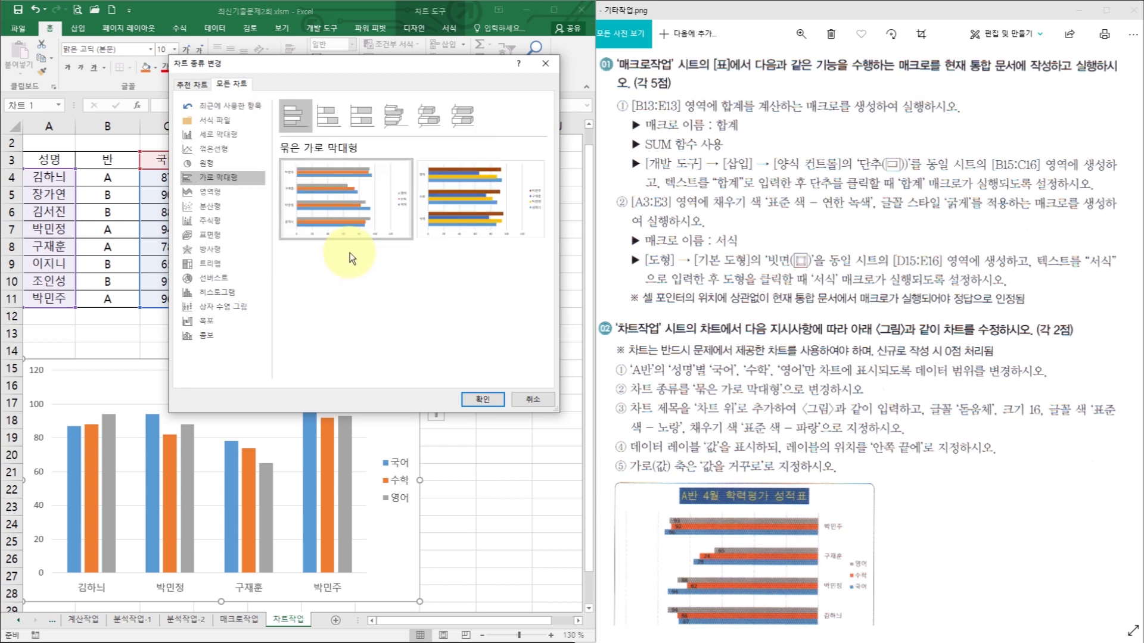
left_click(475, 401)
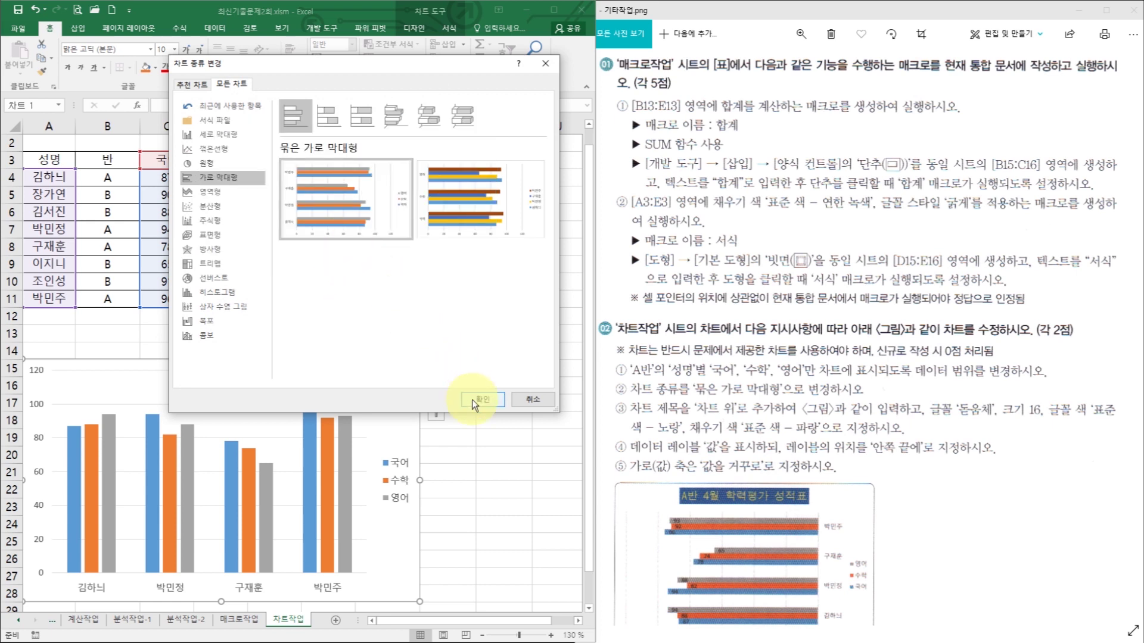
left_click(474, 401)
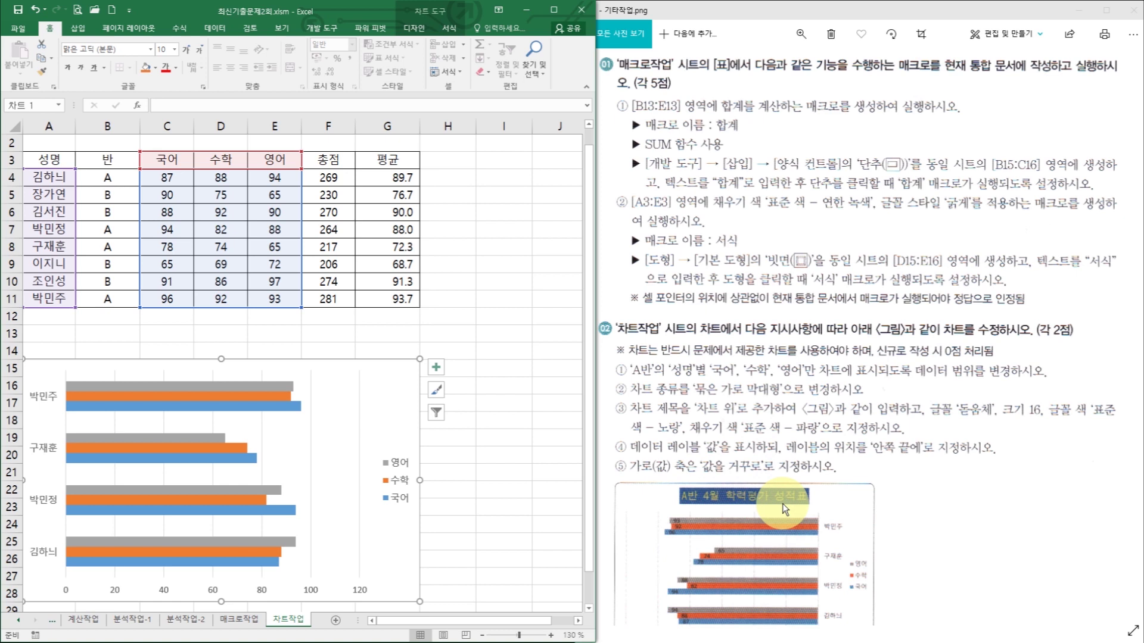
Step: Add a chart title in the above-chart position (차트 위)
left_click(436, 366)
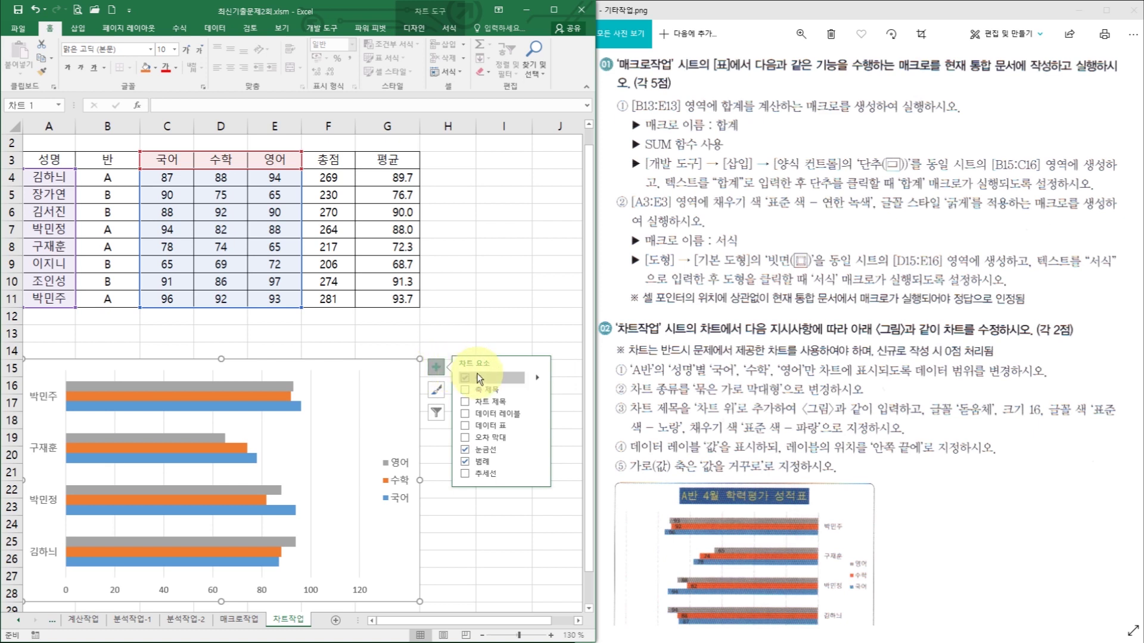
left_click(468, 403)
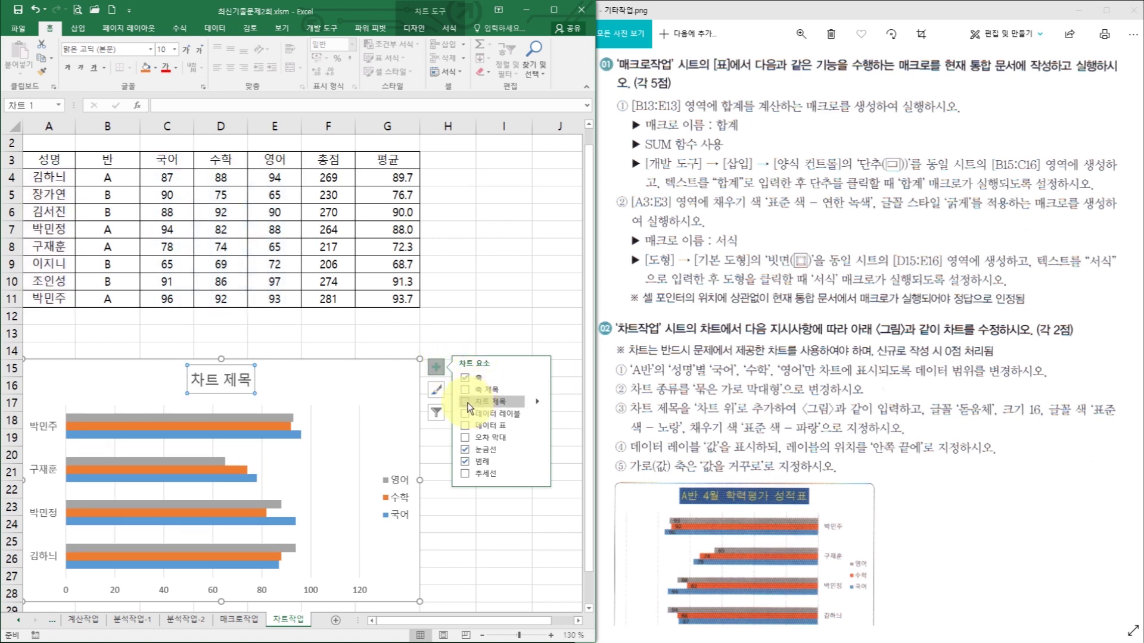
left_click(469, 406)
mouse_move(505, 405)
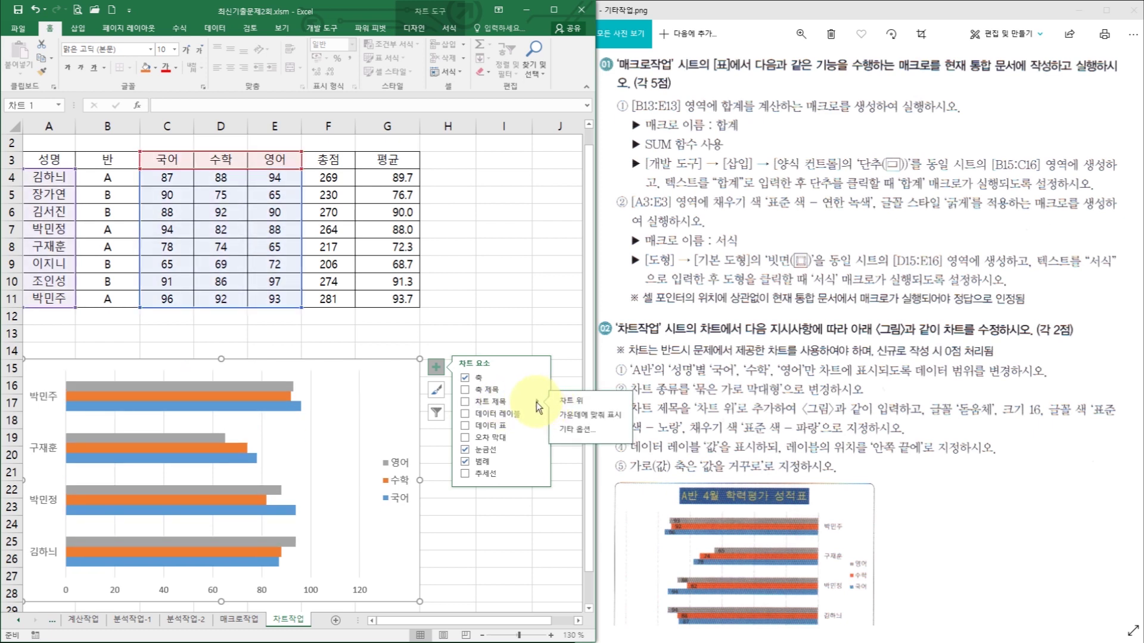
left_click(575, 407)
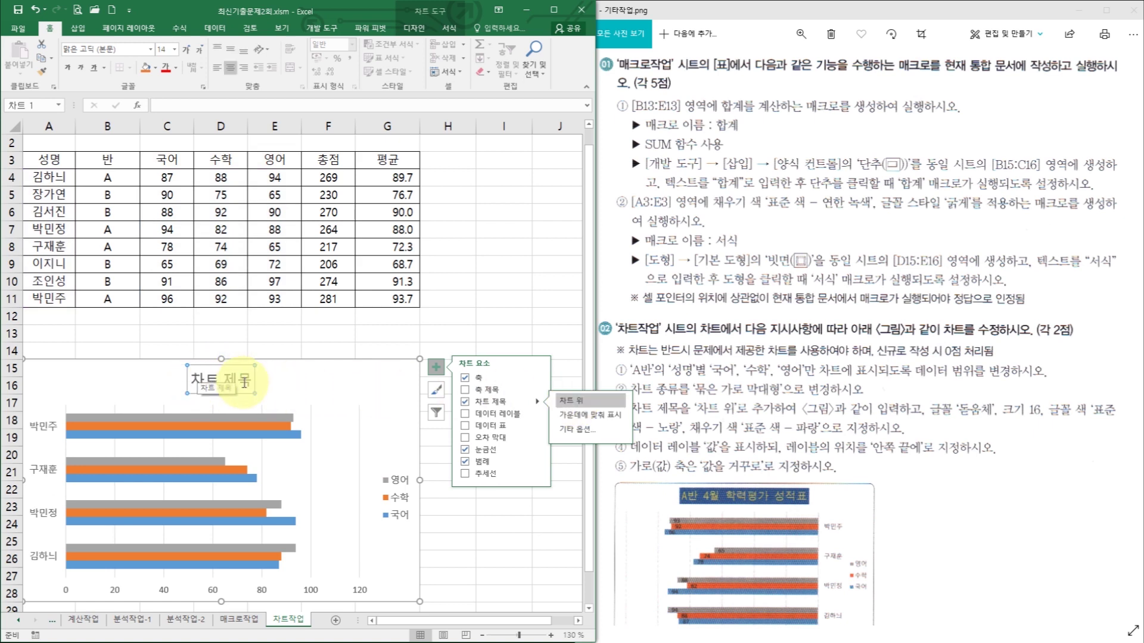
Step: Replace the chart title's placeholder text with A반 4월 학력평가 성적표
left_click(195, 379)
left_click_drag(192, 379, 257, 382)
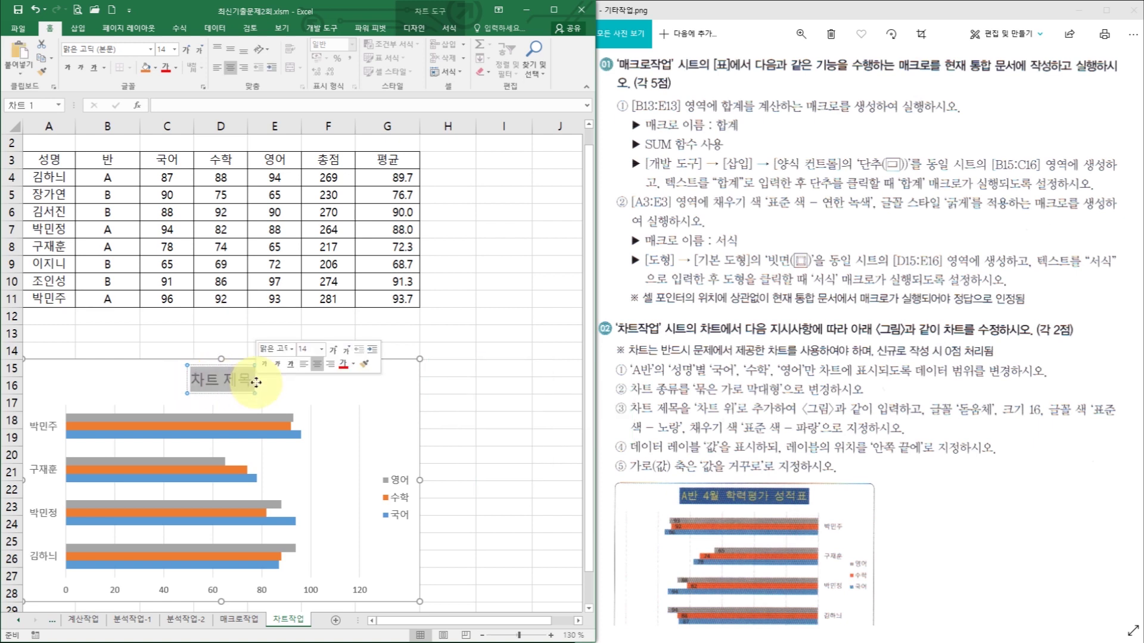
type("A")
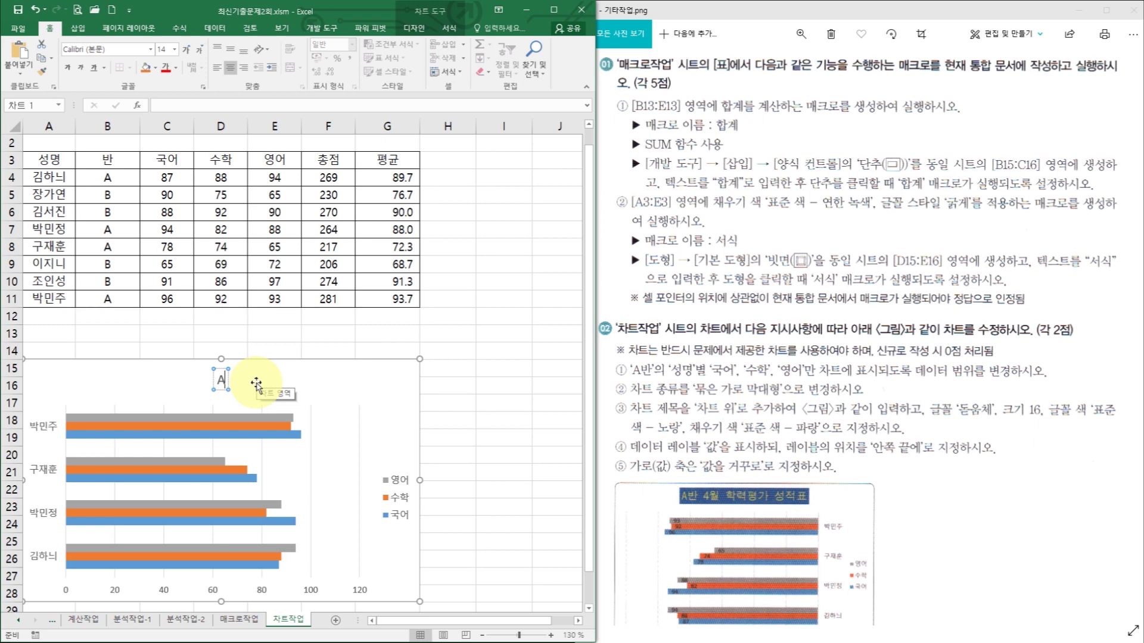
type("반 4")
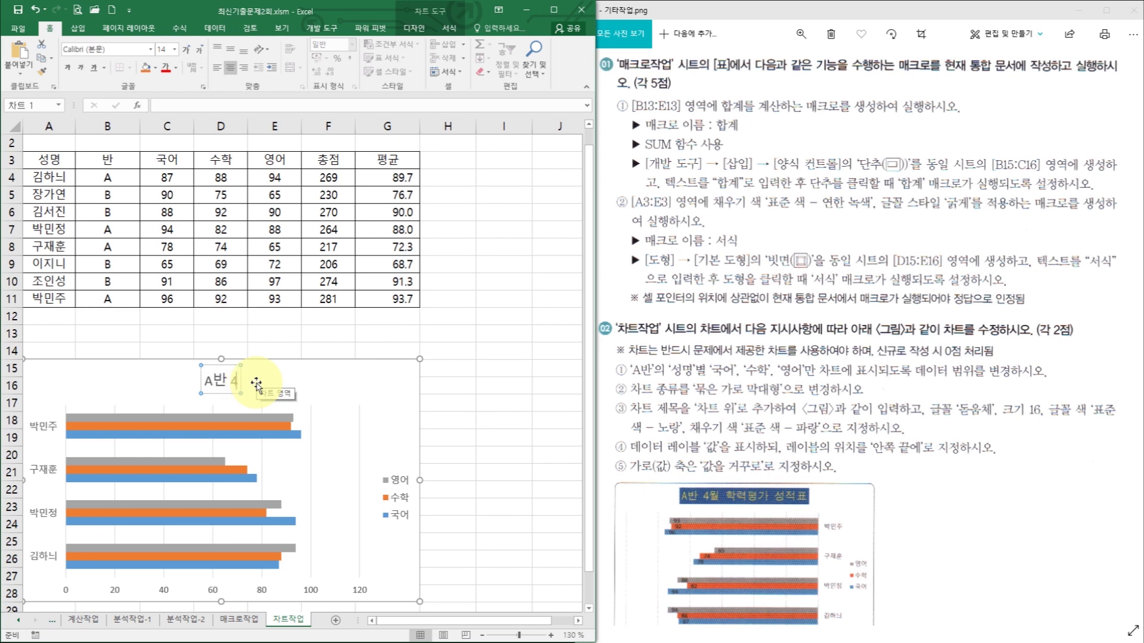
type("월 학력평가")
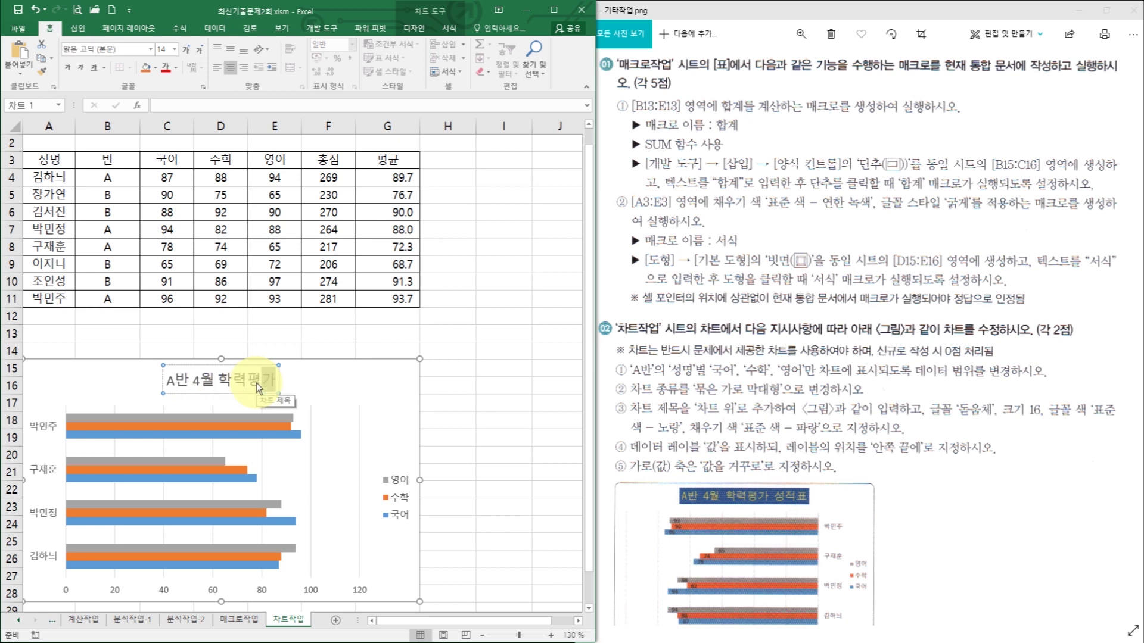
type(" 성적표")
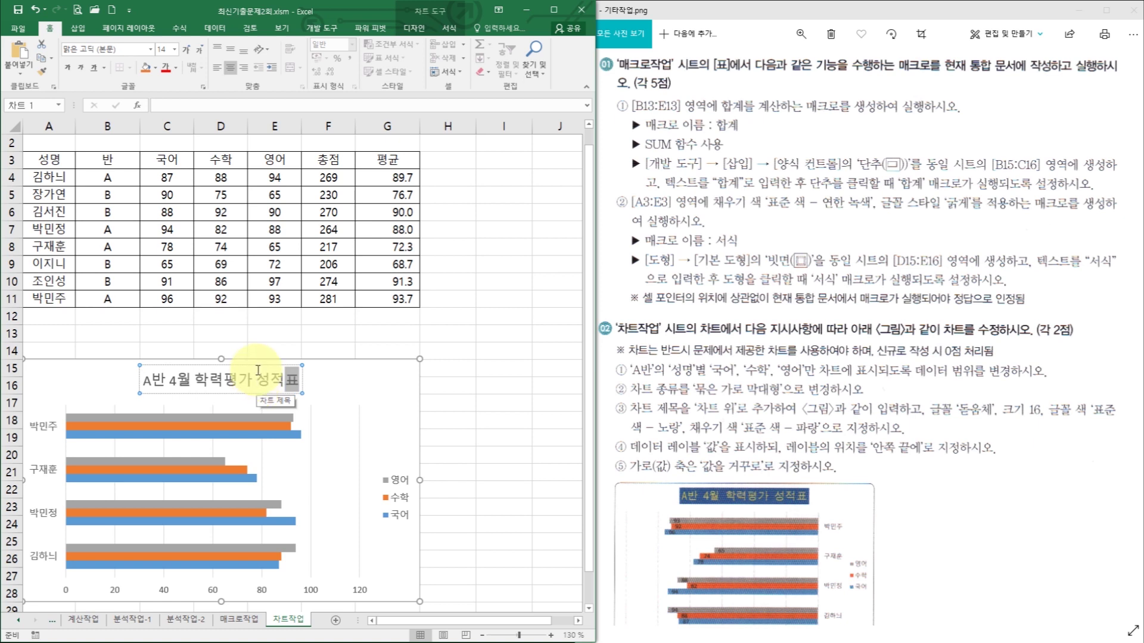
Step: Set the whole chart title's font to 돋움체 at size 16
left_click(258, 381)
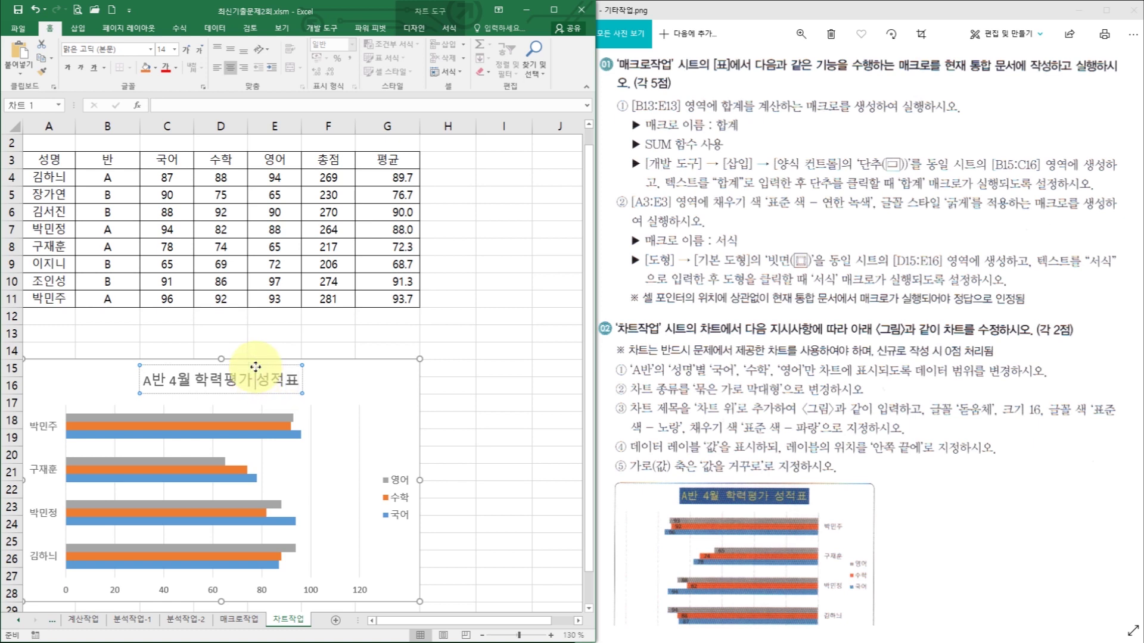
left_click(255, 367)
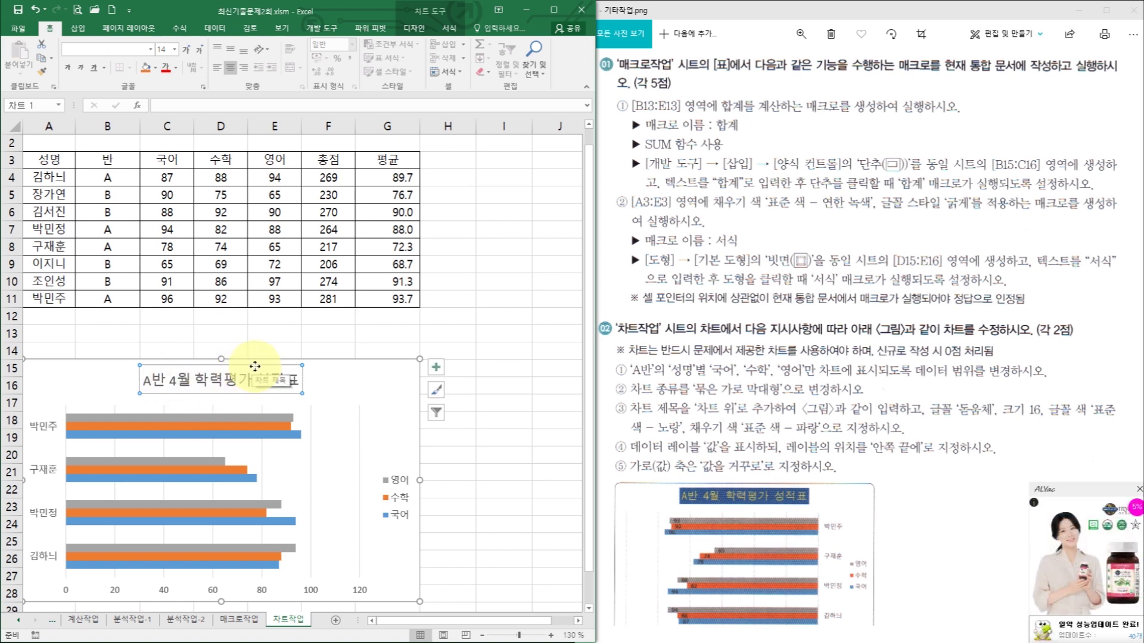
left_click(1139, 489)
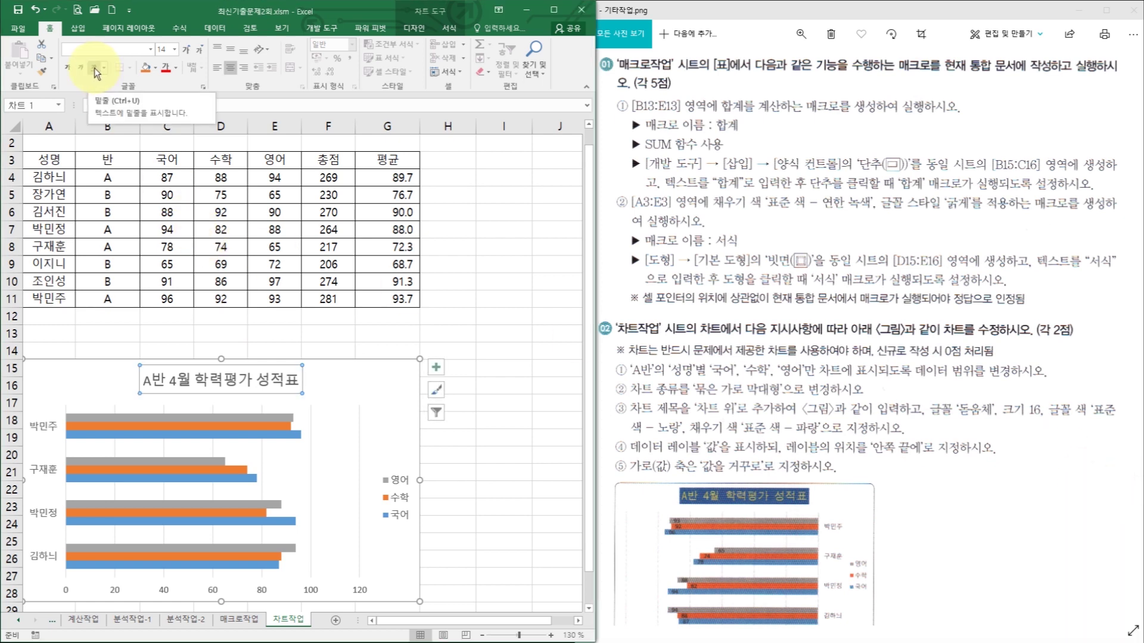
left_click(152, 51)
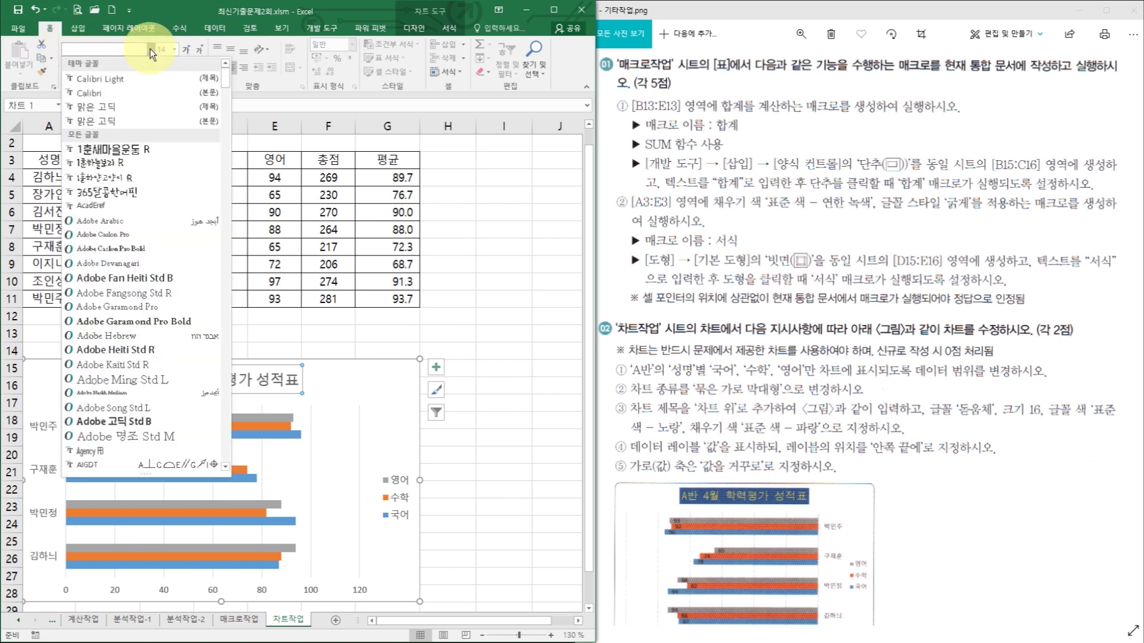
left_click(112, 50)
type("돋움체")
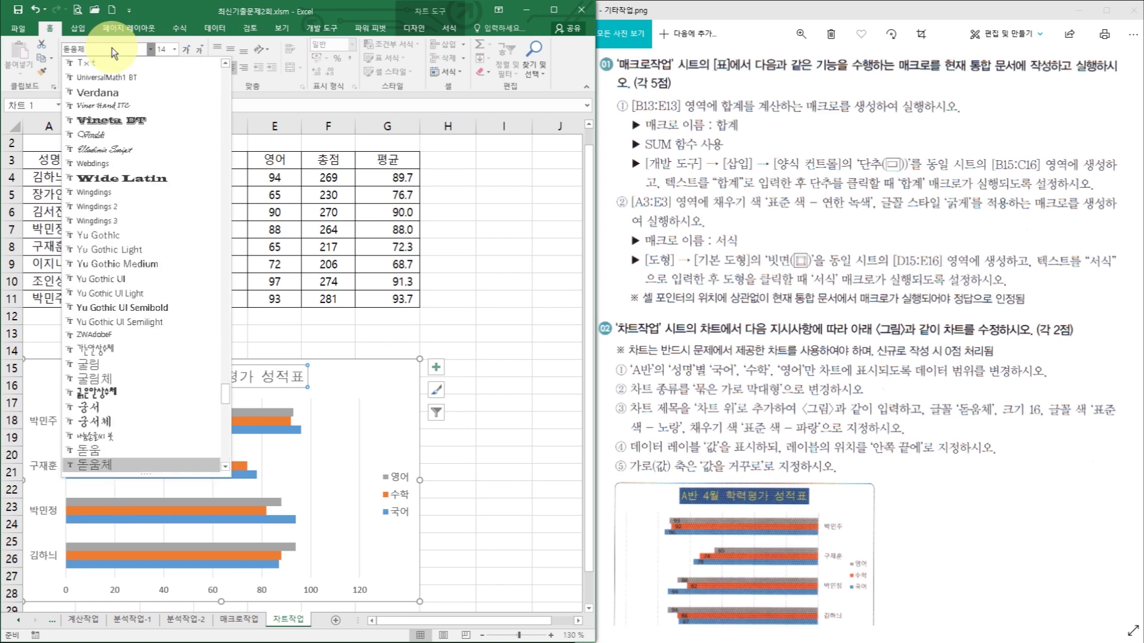
key("Return")
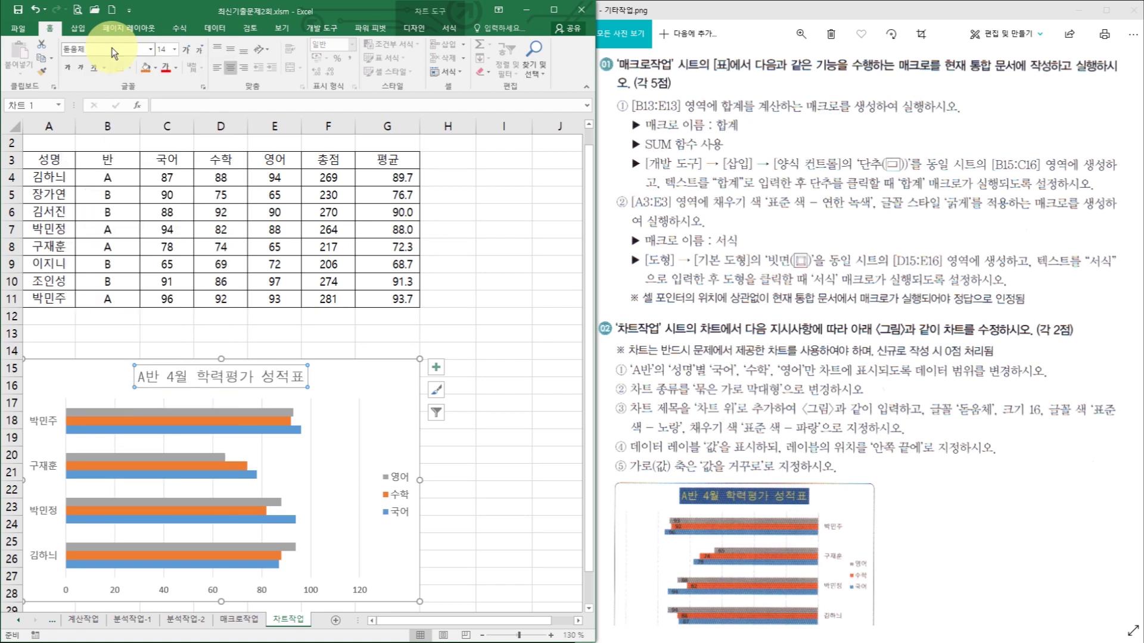
left_click(187, 50)
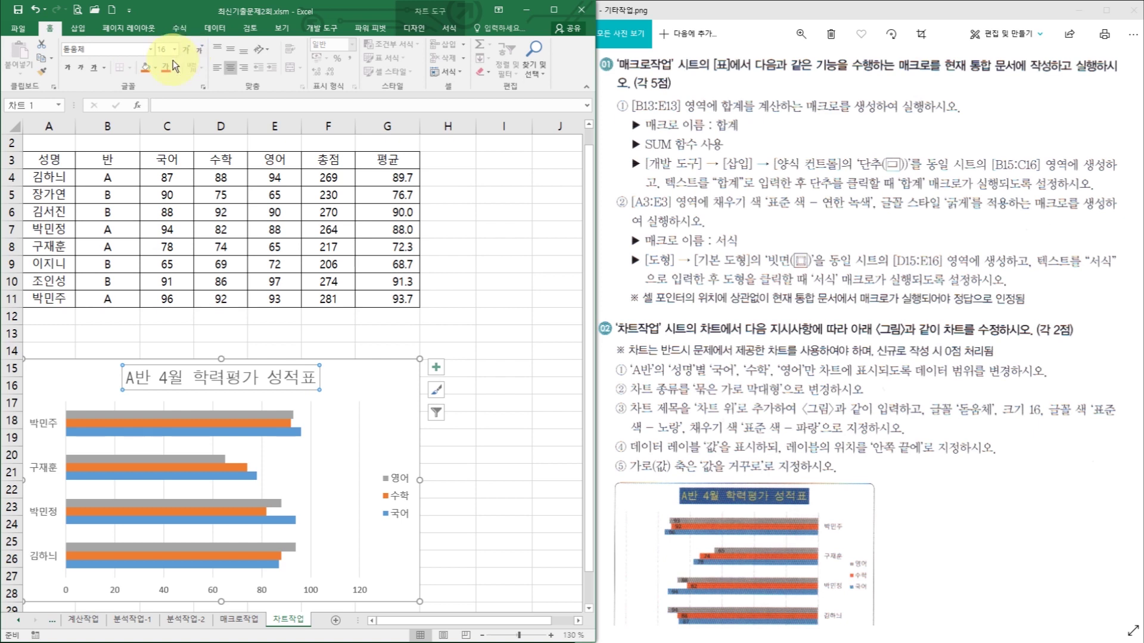
Step: Set the chart title's font color to standard yellow and its fill to standard blue
left_click(177, 71)
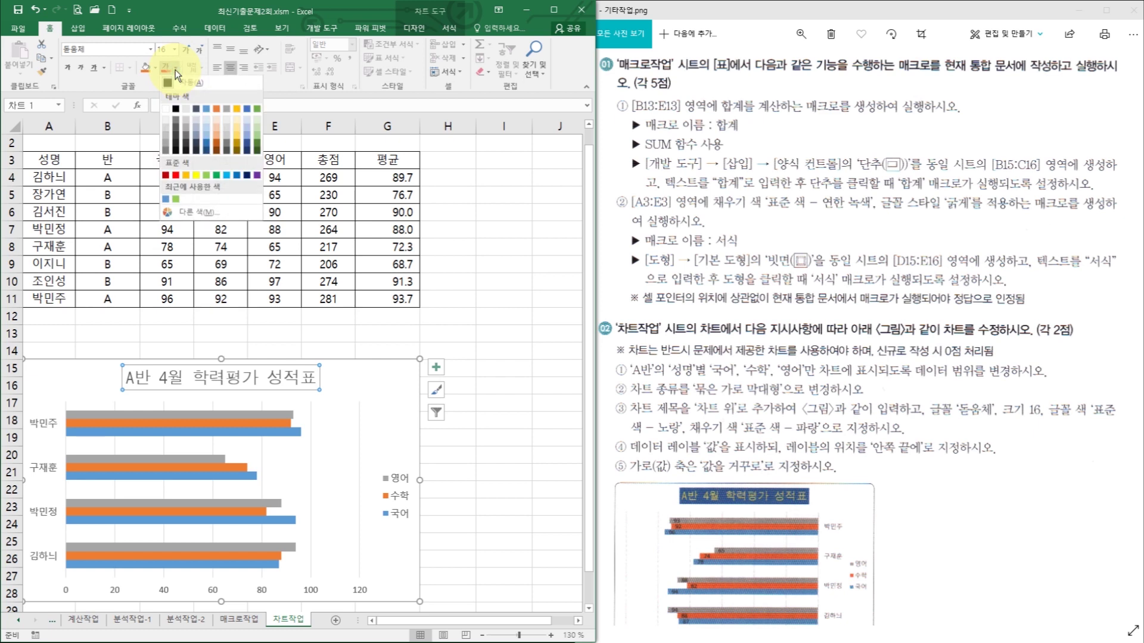
left_click(196, 176)
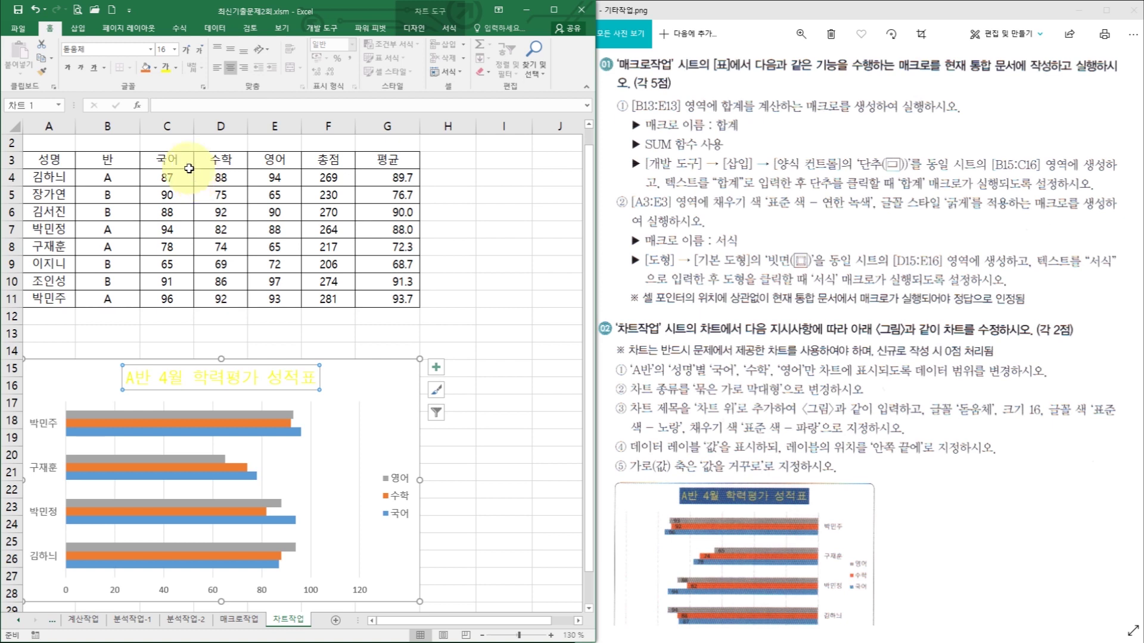
left_click(155, 69)
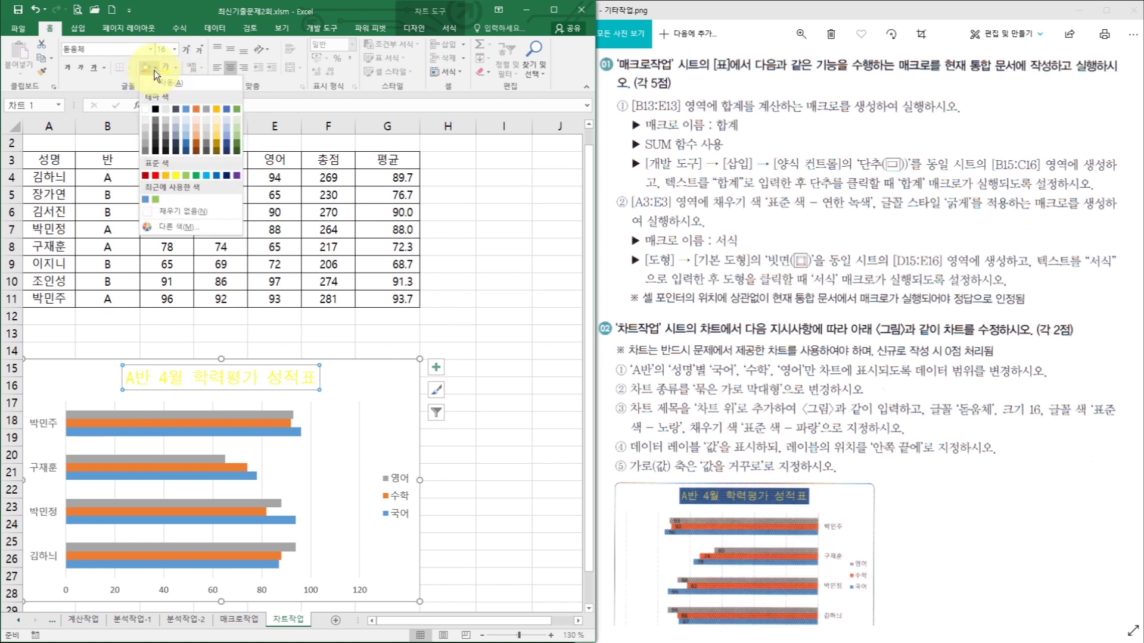
left_click(215, 176)
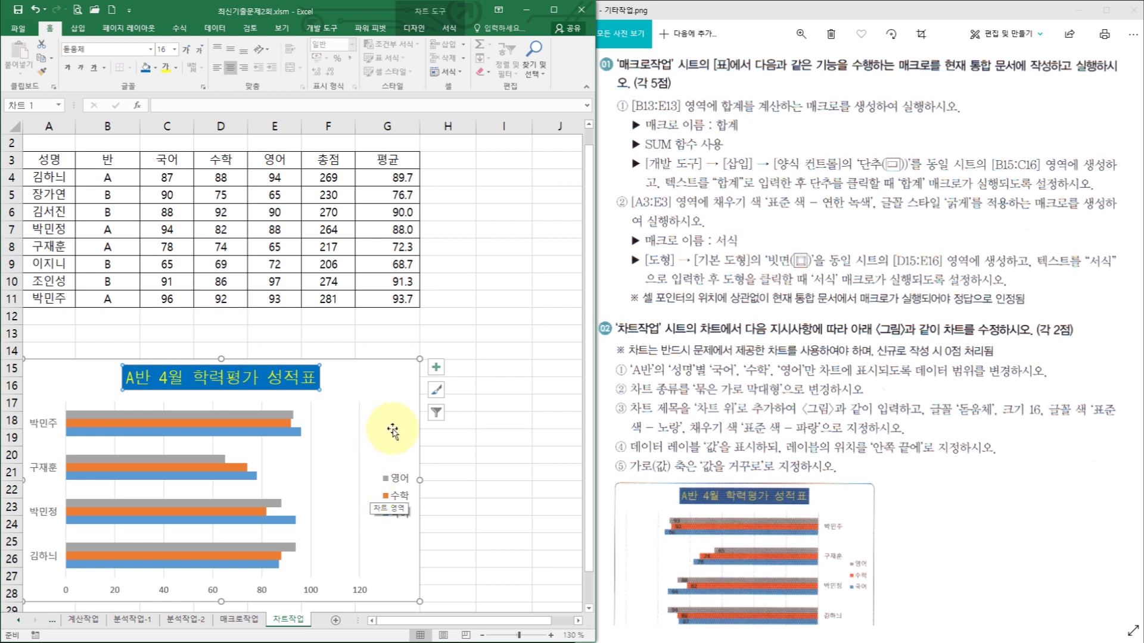
Step: Show value data labels on all the chart's bars, positioned at the inside end (안쪽 끝에)
left_click(436, 367)
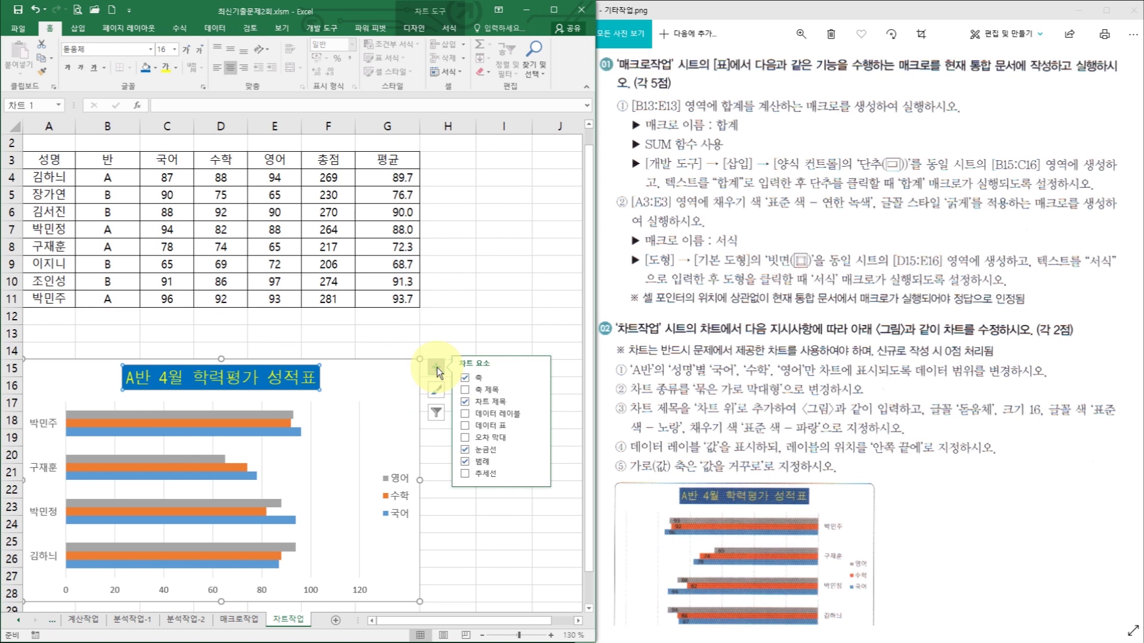
left_click(538, 413)
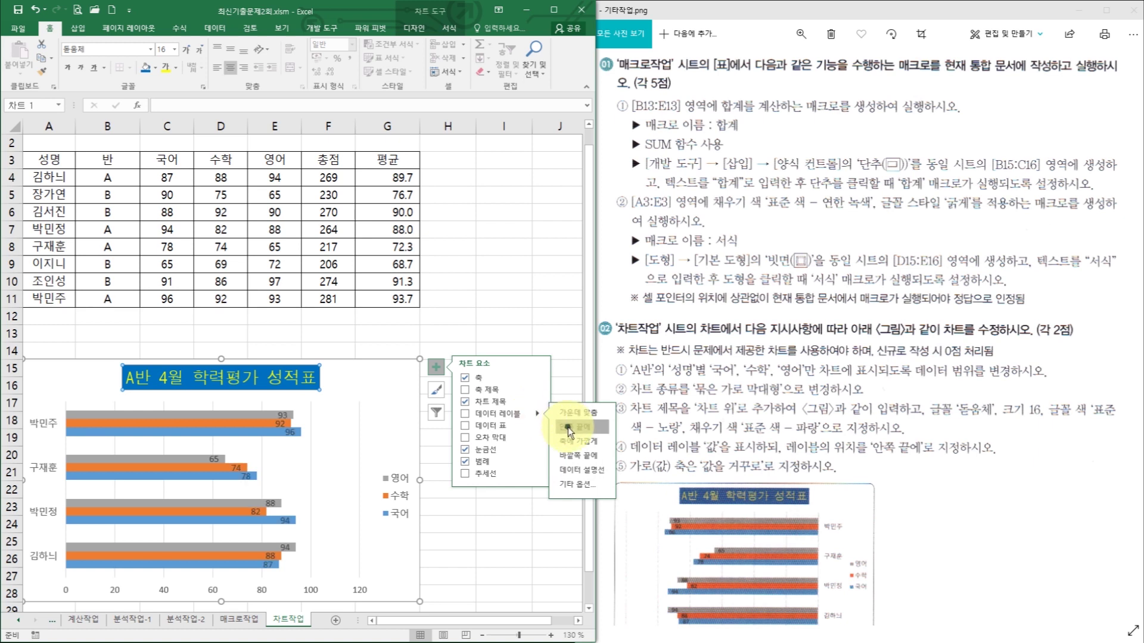
left_click(567, 427)
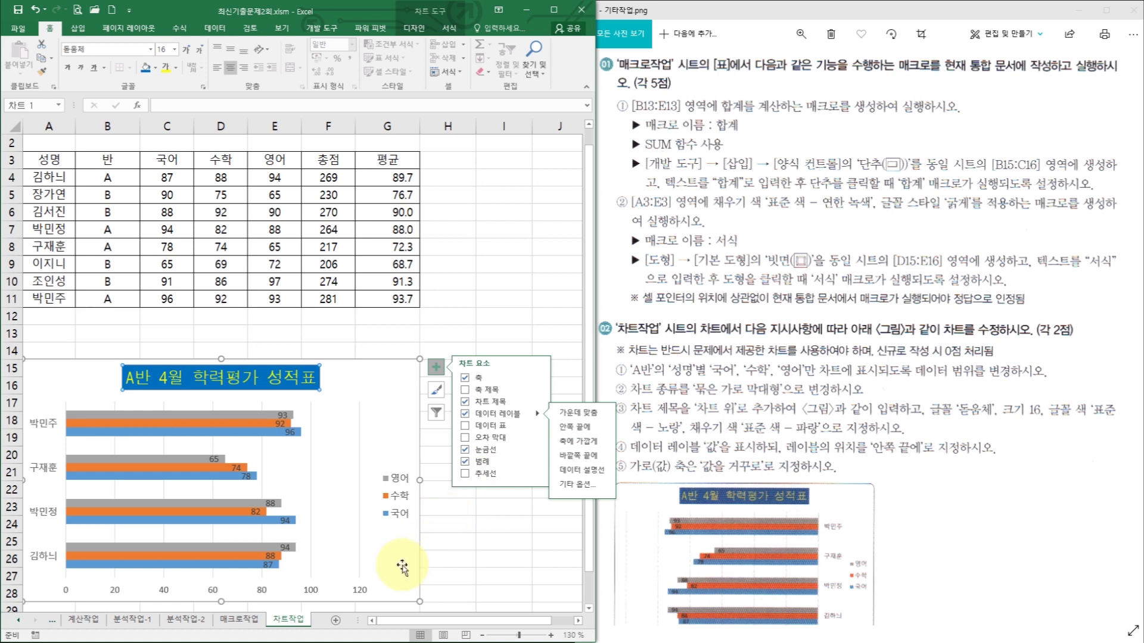
Step: Set the chart's horizontal value axis to values in reverse order (값을 거꾸로), and deselect the chart
left_click(213, 594)
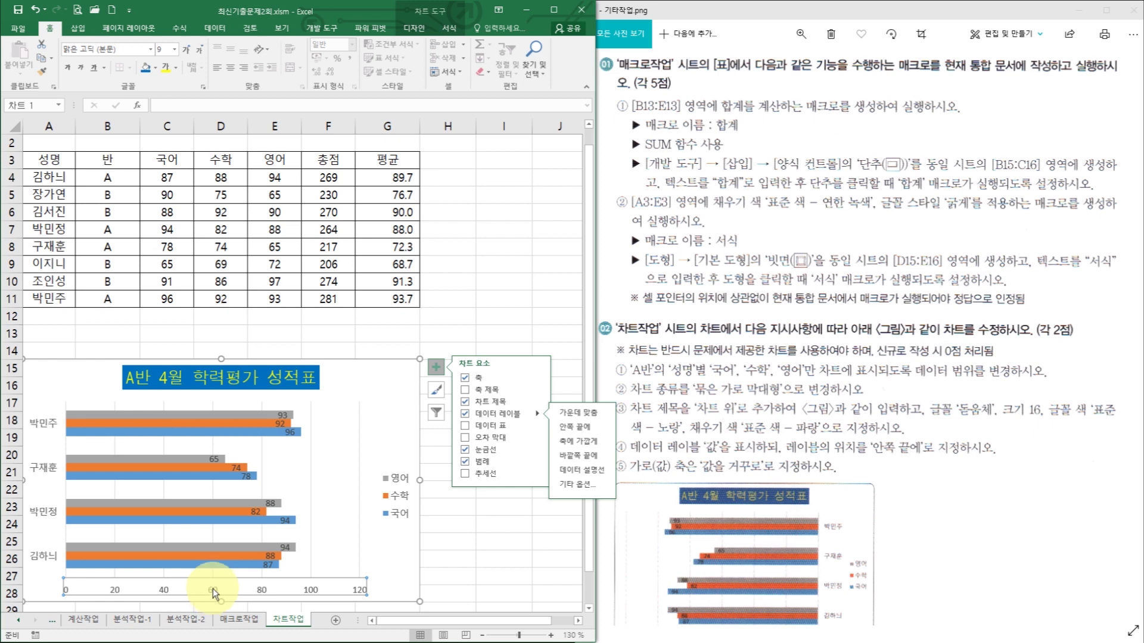
right_click(213, 594)
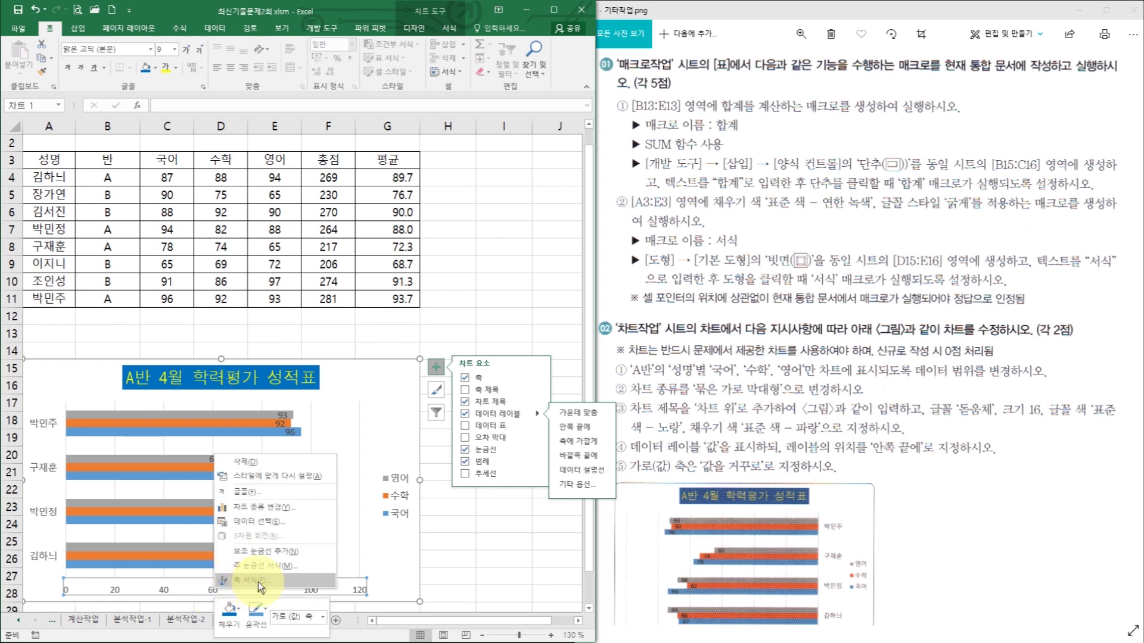
left_click(258, 581)
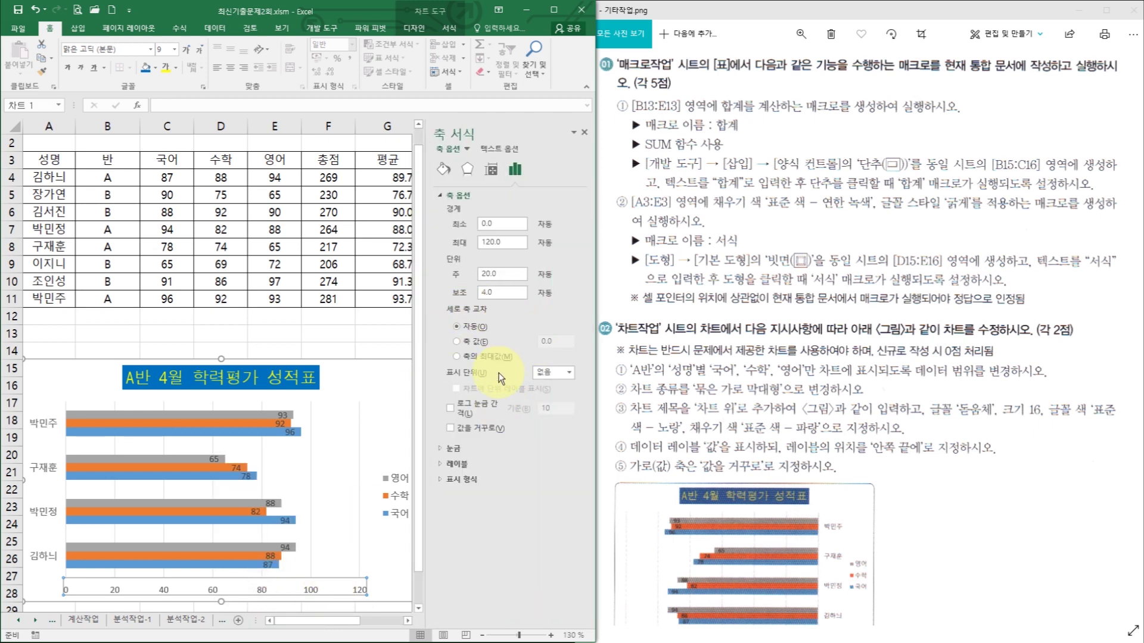
left_click(456, 433)
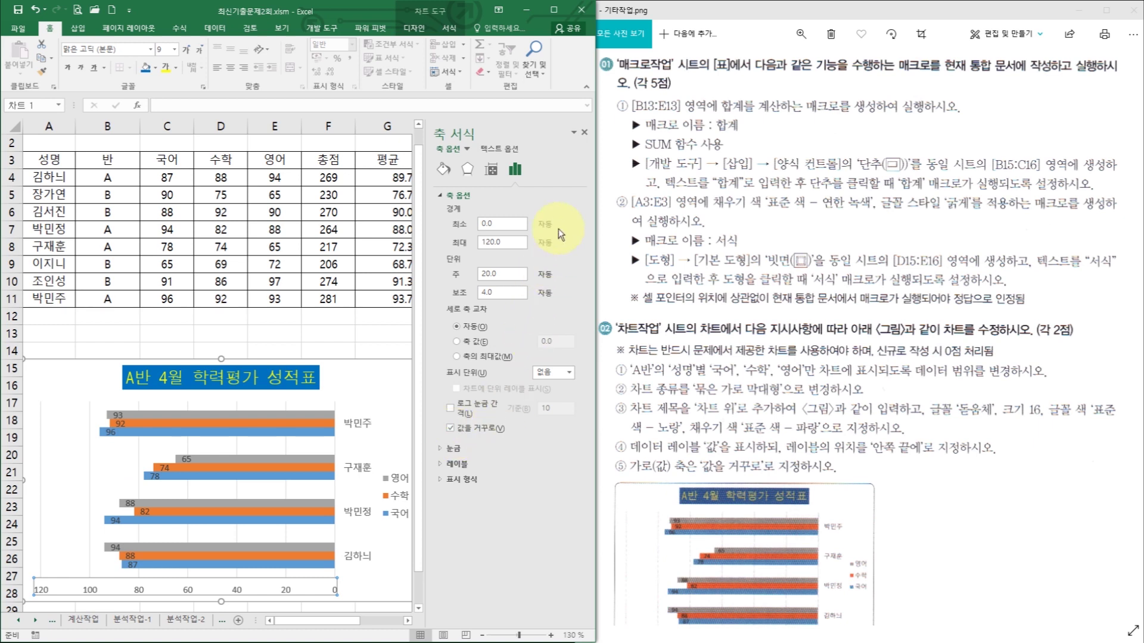
left_click(588, 133)
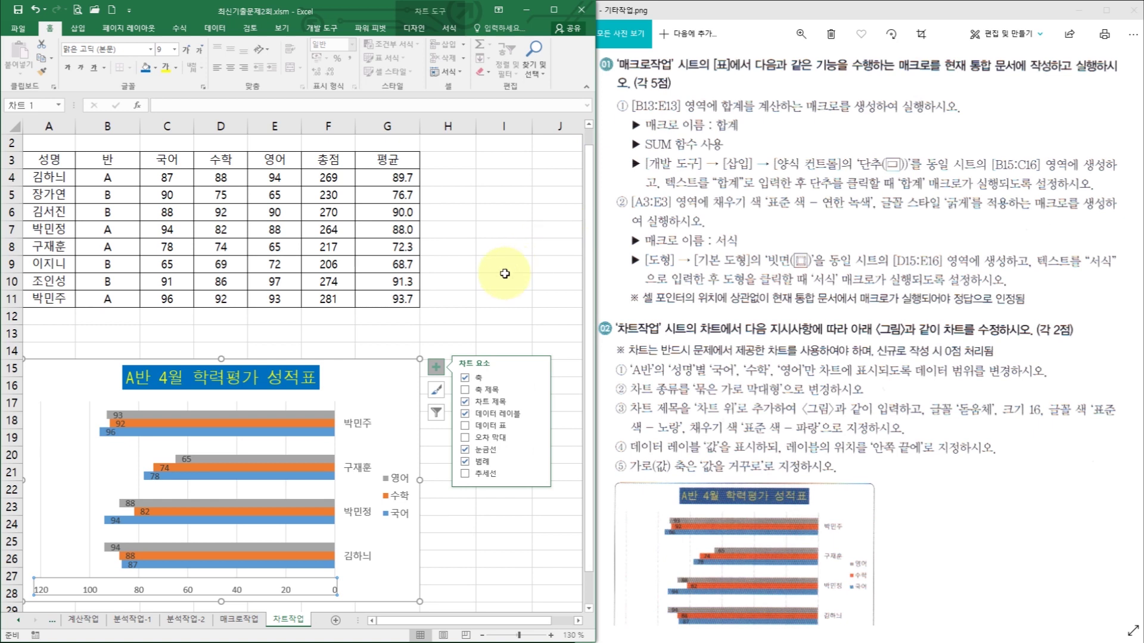
left_click(466, 281)
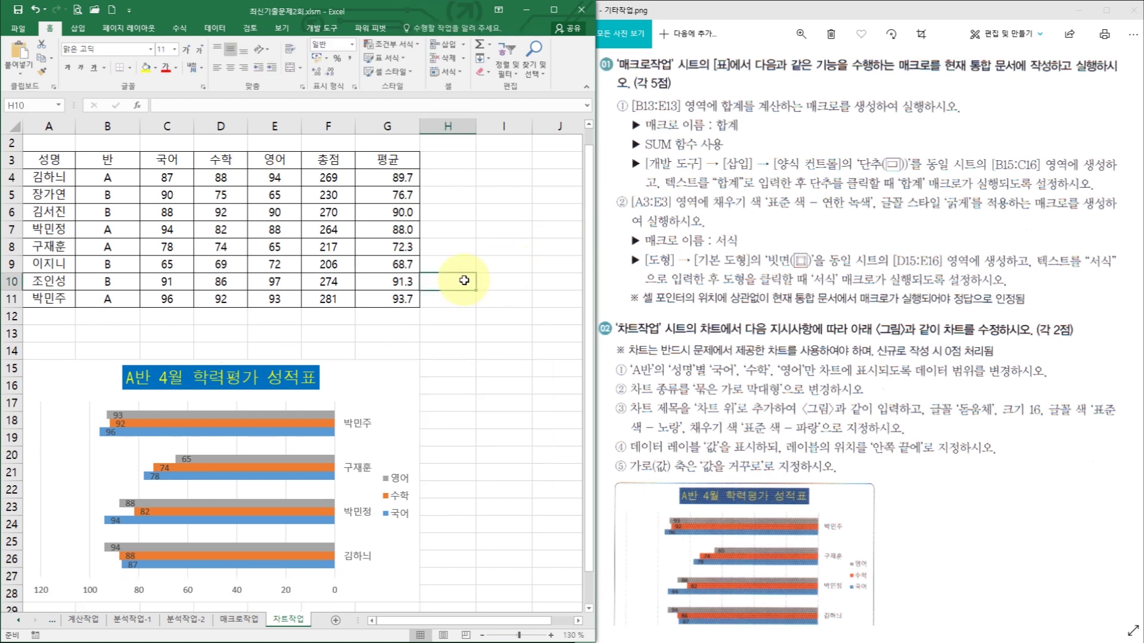